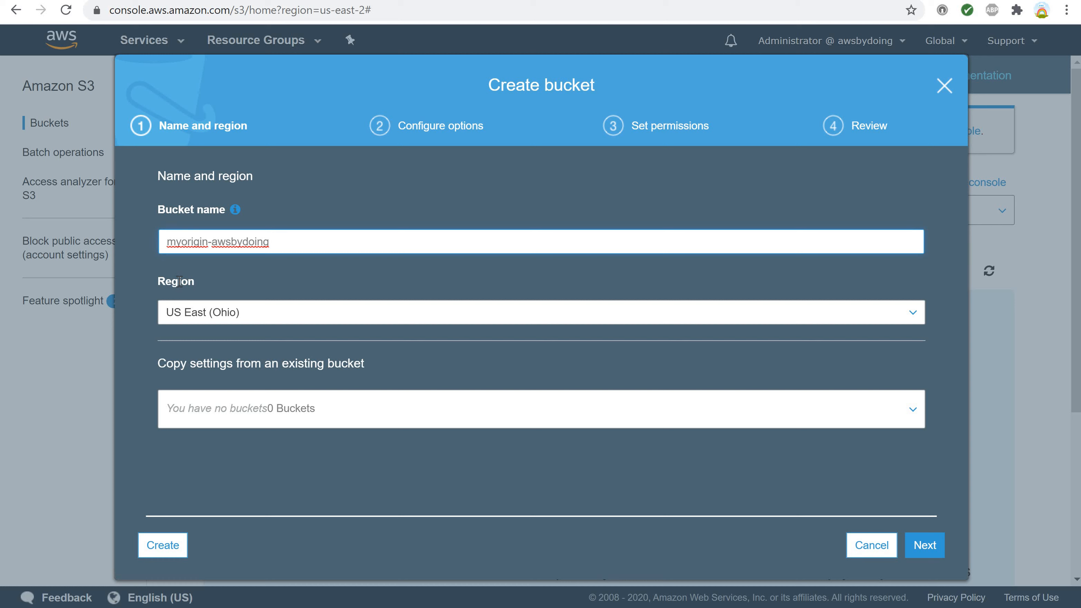
Choose US East (Ohio) as the region for the new myorigin-awsbydoing bucket and accept the default configuration options.
{"action": "left_click", "coordinate": [858, 314]}
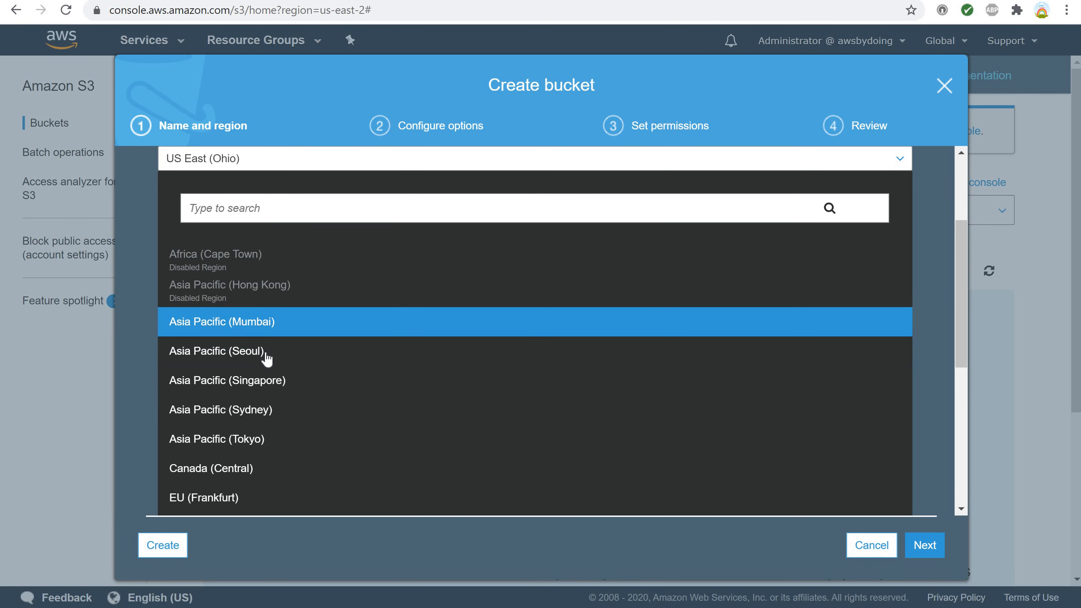
{"action": "scroll", "coordinate": [266, 353], "scroll_direction": "down", "scroll_amount": 8}
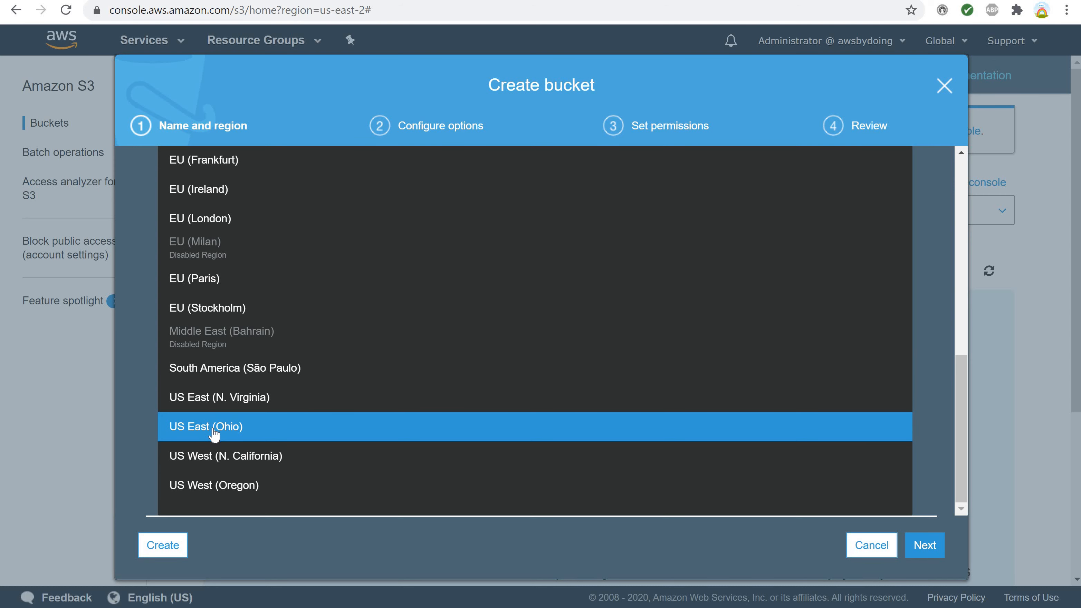
{"action": "left_click", "coordinate": [213, 428]}
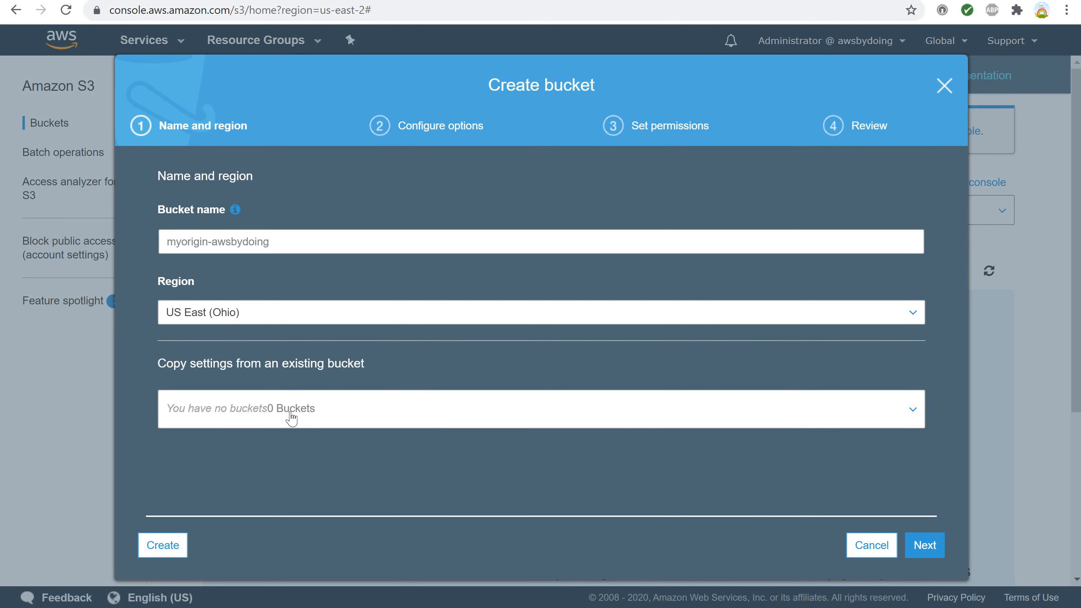
{"action": "left_click", "coordinate": [934, 554]}
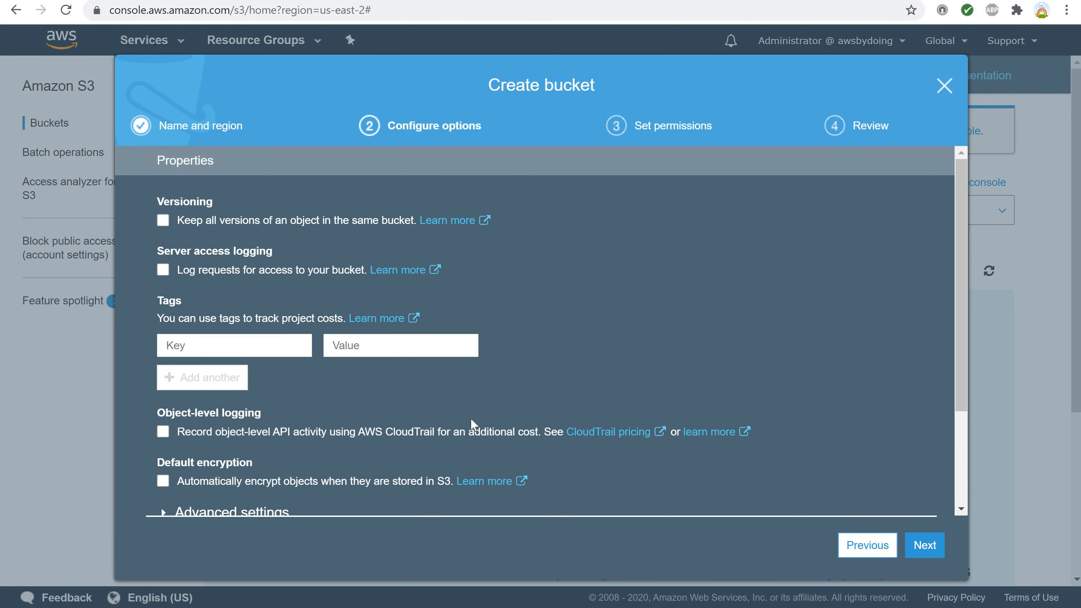
{"action": "scroll", "coordinate": [471, 420], "scroll_direction": "down", "scroll_amount": 3}
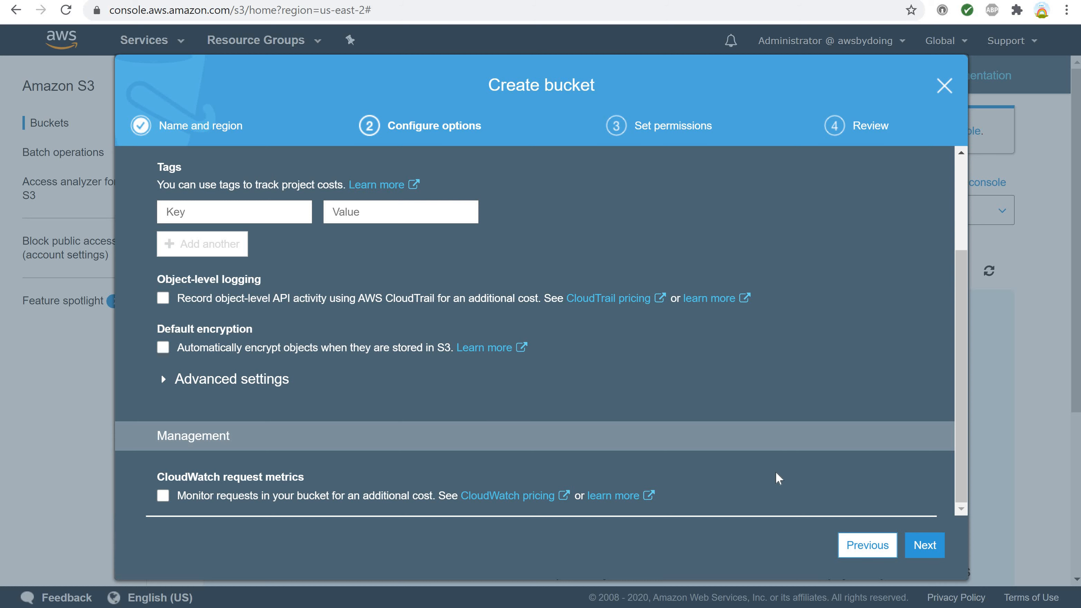
{"action": "left_click", "coordinate": [917, 548]}
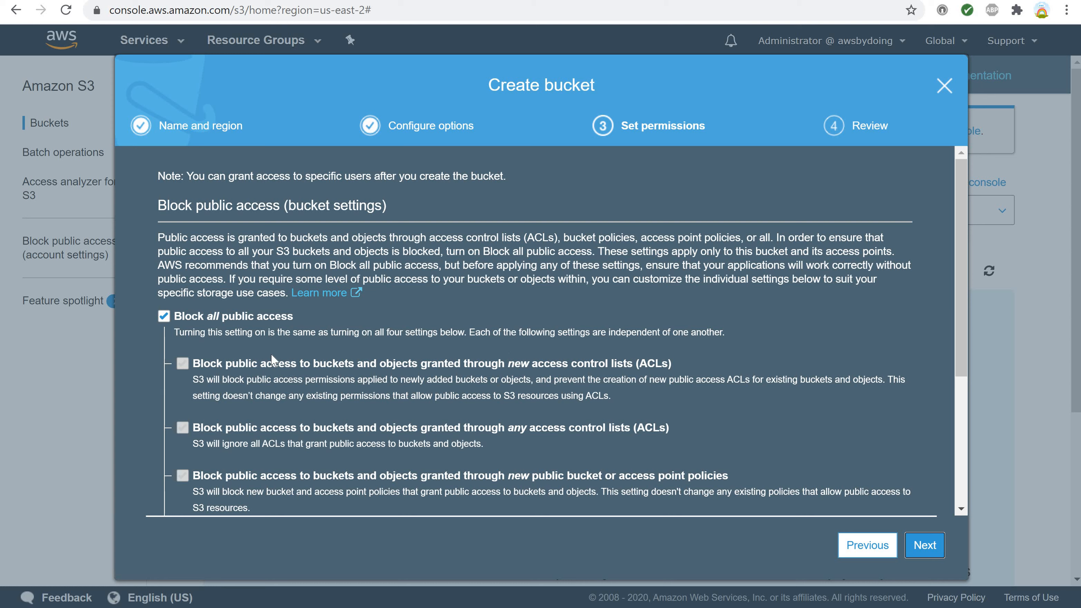
Turn off Block all public access for the bucket, acknowledge that its objects may become public, and proceed to the review.
{"action": "left_click", "coordinate": [163, 316]}
{"action": "scroll", "coordinate": [166, 326], "scroll_direction": "down", "scroll_amount": 4}
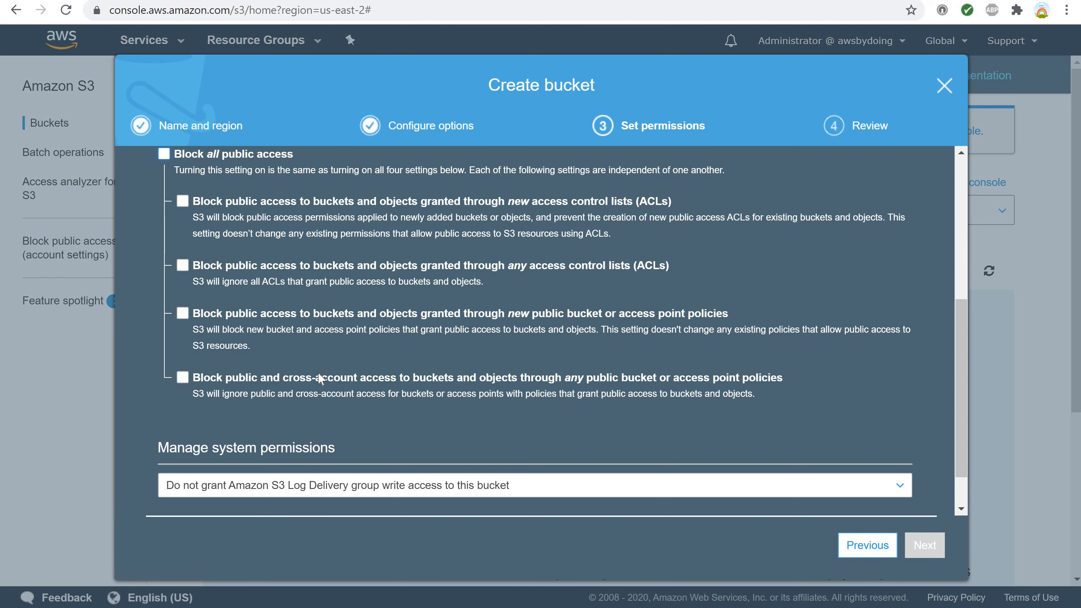
{"action": "scroll", "coordinate": [232, 377], "scroll_direction": "down", "scroll_amount": 1}
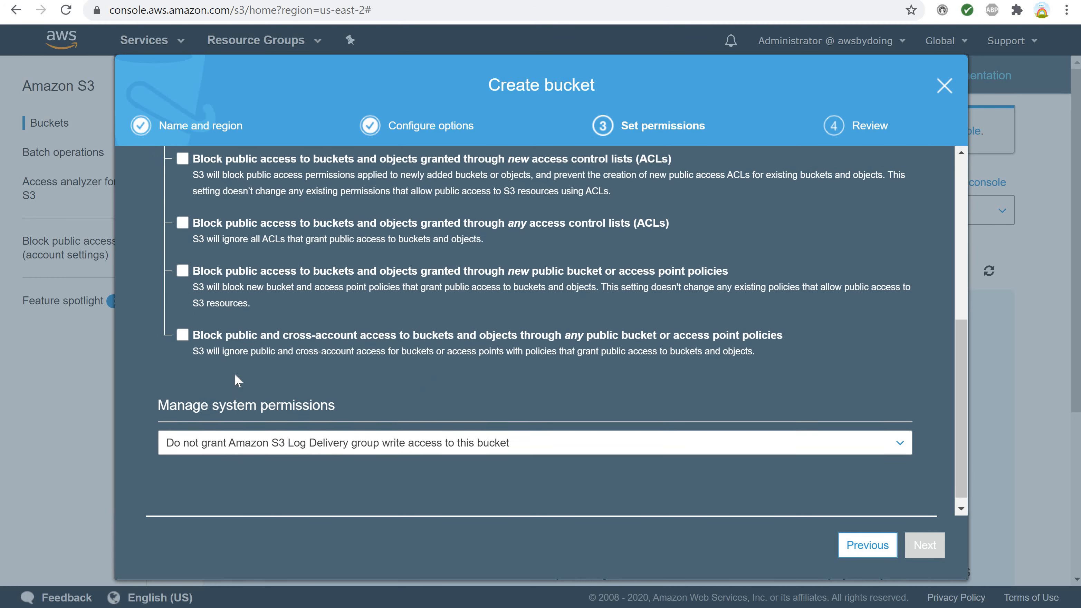
{"action": "scroll", "coordinate": [235, 373], "scroll_direction": "up", "scroll_amount": 4}
{"action": "scroll", "coordinate": [235, 373], "scroll_direction": "up", "scroll_amount": 1}
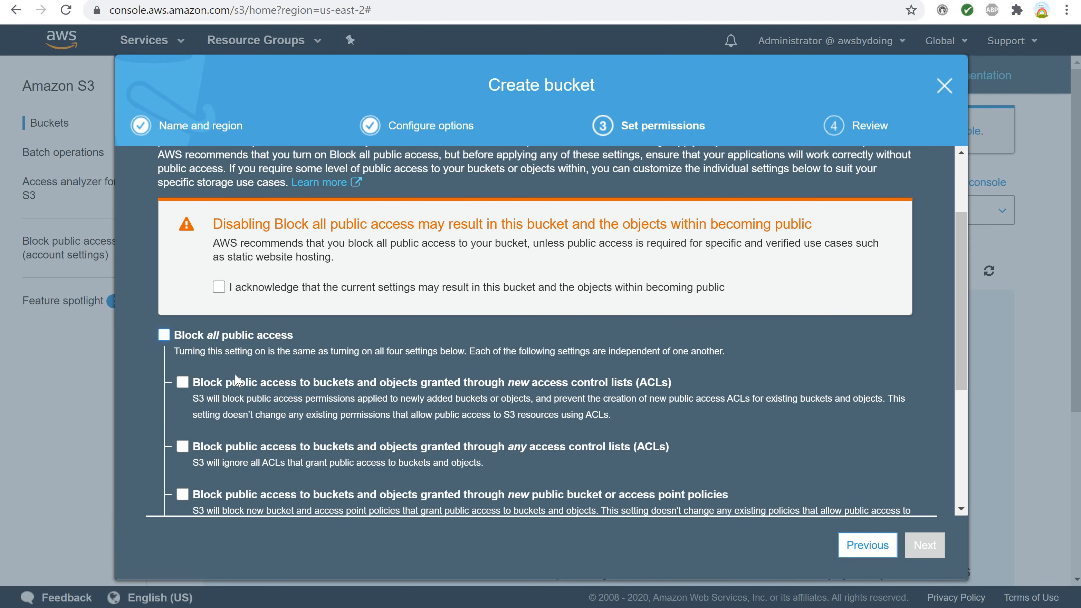
{"action": "left_click", "coordinate": [219, 288]}
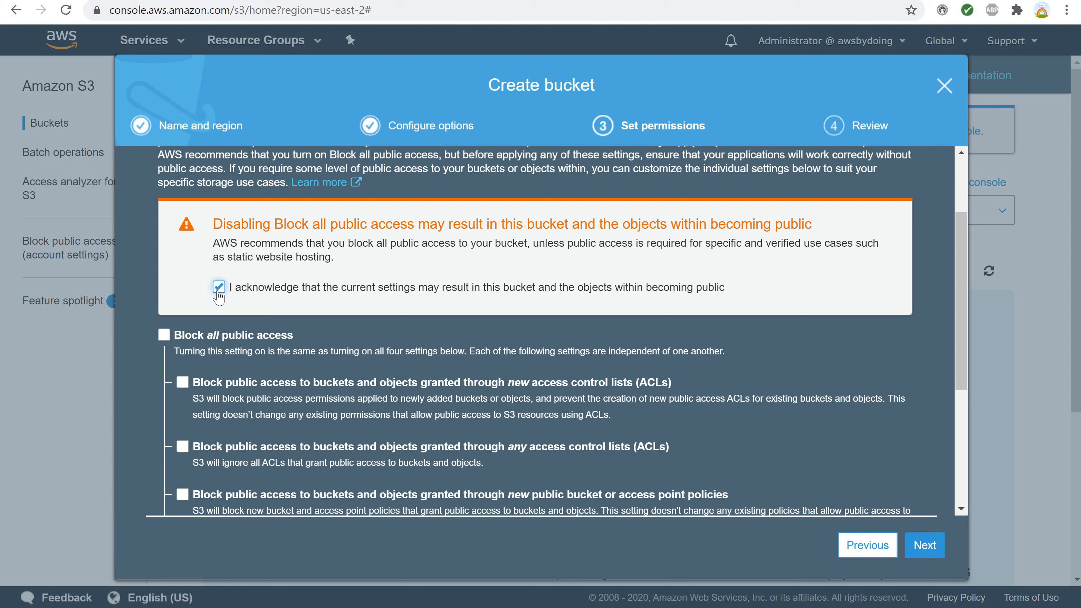
{"action": "left_click", "coordinate": [919, 549]}
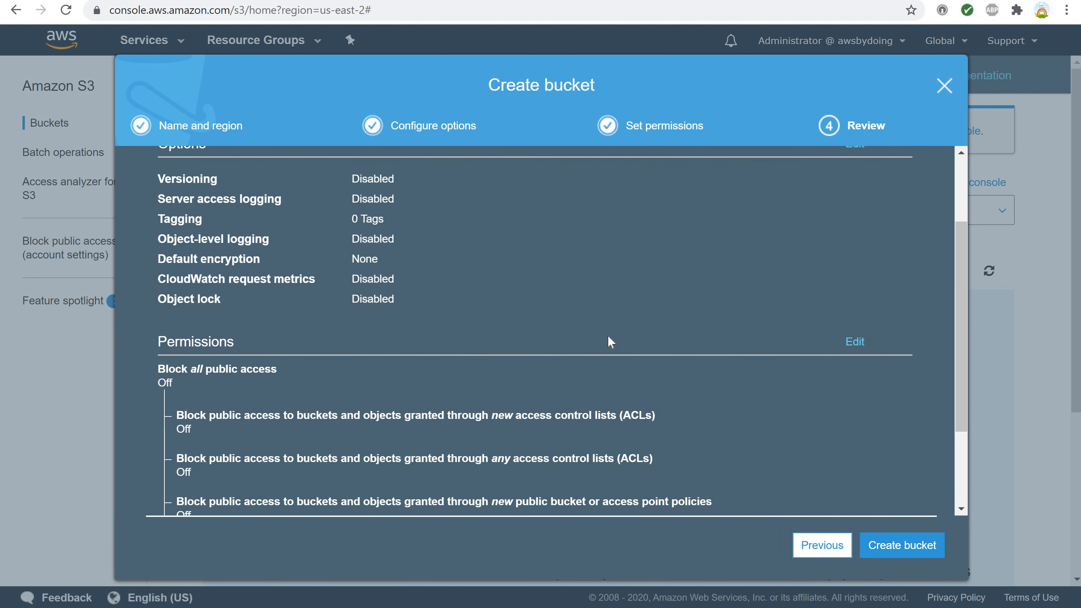
Review the bucket's options and permissions summary and create the bucket.
{"action": "scroll", "coordinate": [553, 317], "scroll_direction": "down", "scroll_amount": 3}
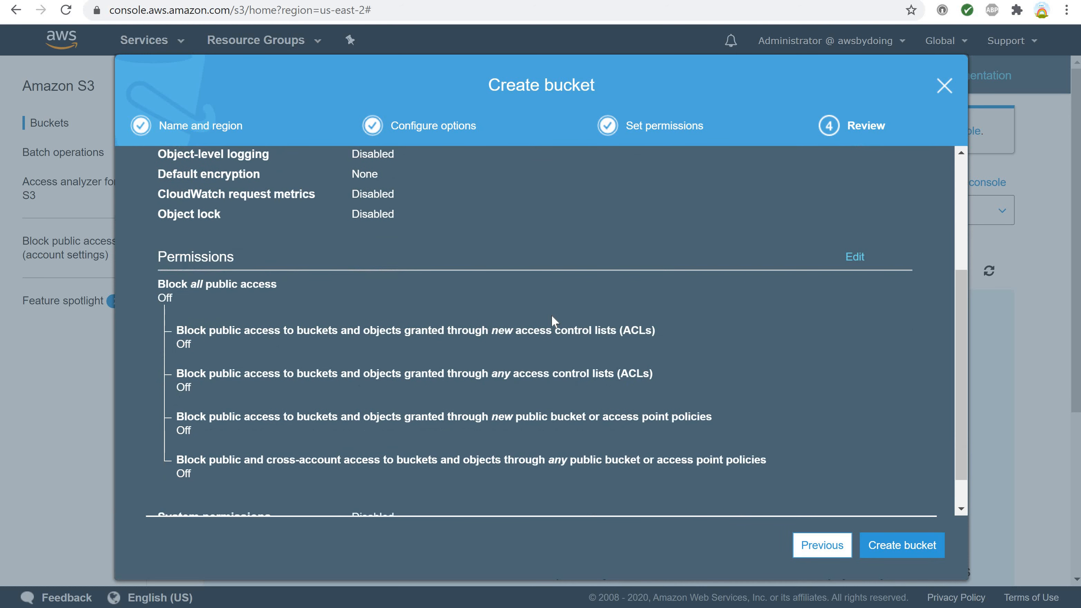
{"action": "scroll", "coordinate": [551, 317], "scroll_direction": "up", "scroll_amount": 5}
{"action": "scroll", "coordinate": [552, 316], "scroll_direction": "down", "scroll_amount": 5}
{"action": "scroll", "coordinate": [552, 316], "scroll_direction": "up", "scroll_amount": 5}
{"action": "scroll", "coordinate": [552, 317], "scroll_direction": "down", "scroll_amount": 5}
{"action": "scroll", "coordinate": [551, 316], "scroll_direction": "up", "scroll_amount": 3}
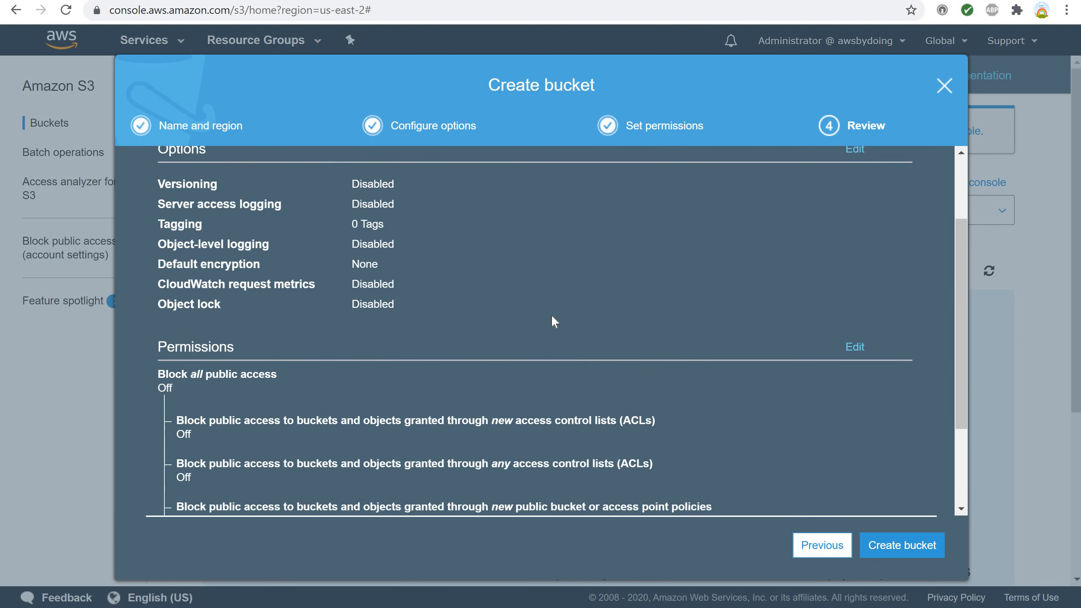
{"action": "scroll", "coordinate": [552, 316], "scroll_direction": "down", "scroll_amount": 3}
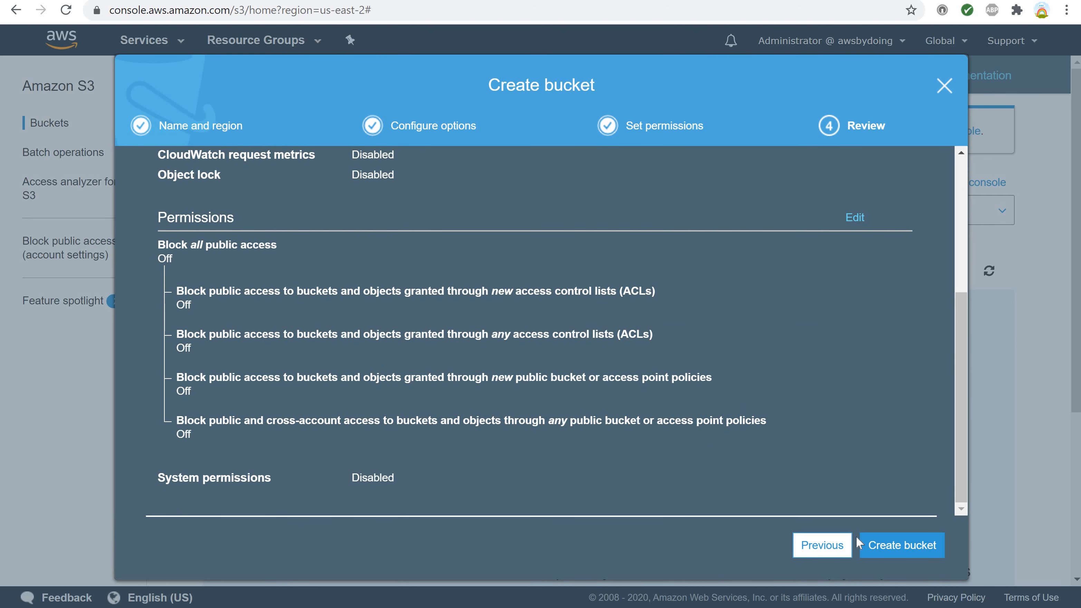
{"action": "left_click", "coordinate": [883, 549]}
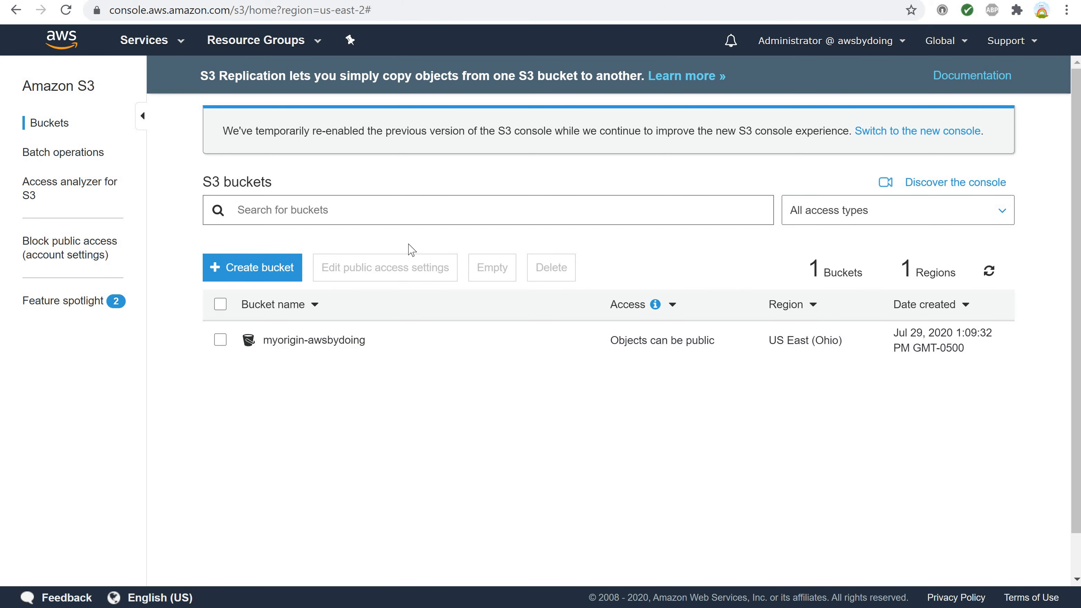
Open the myorigin-awsbydoing bucket and add index.html and specificfile.html from the mywebsitefiles folder to a new upload.
{"action": "left_click", "coordinate": [302, 340]}
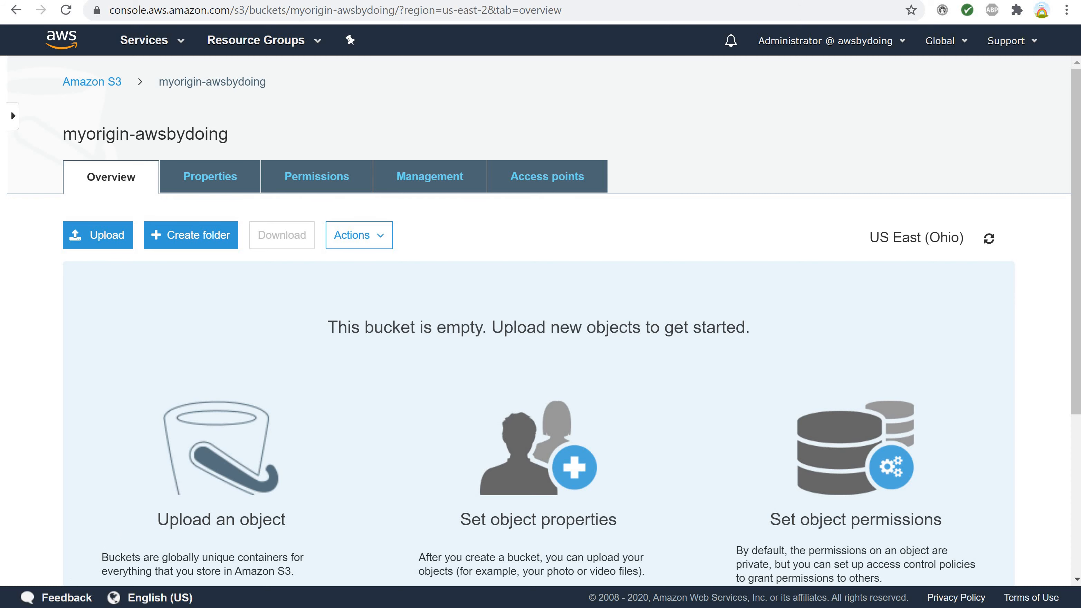
{"action": "left_click", "coordinate": [102, 240]}
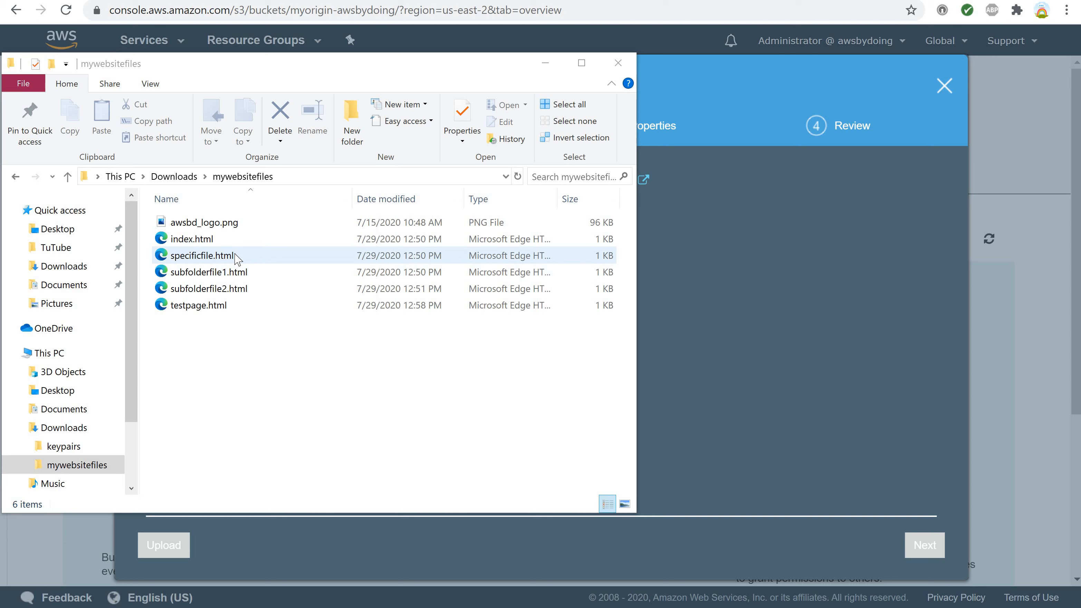
{"action": "left_click", "coordinate": [199, 242]}
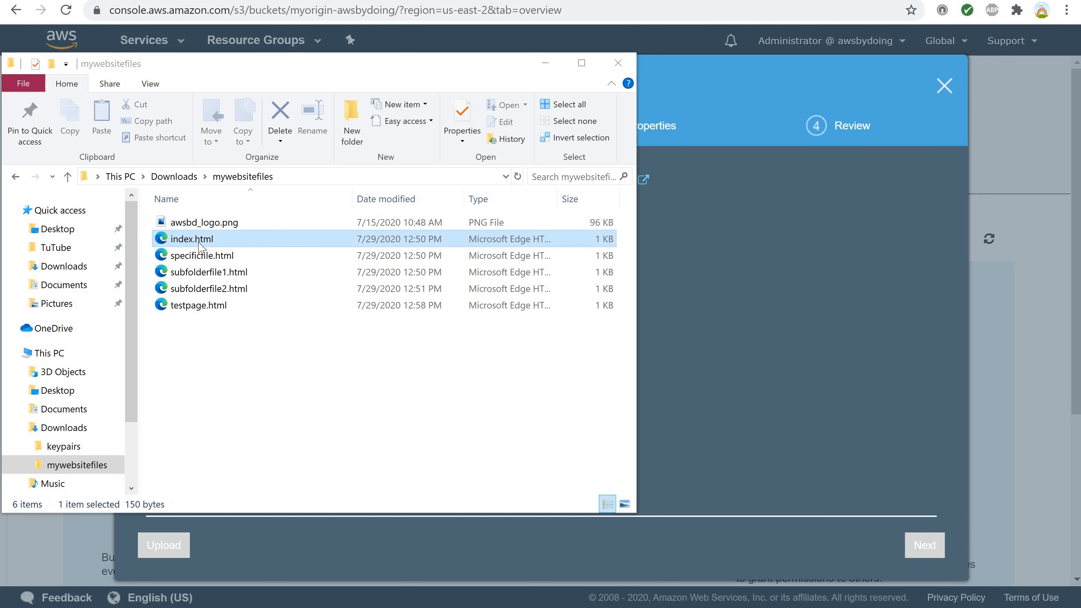
{"action": "left_click", "coordinate": [230, 258], "text": "ctrl"}
{"action": "left_click_drag", "start_coordinate": [311, 251], "coordinate": [704, 300]}
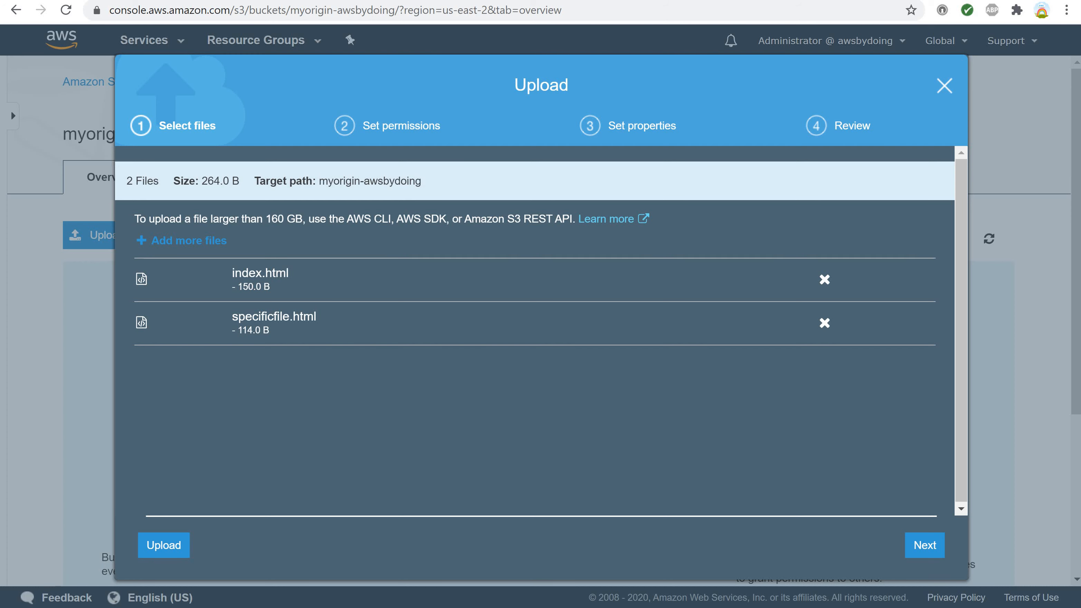
{"action": "left_click", "coordinate": [160, 553]}
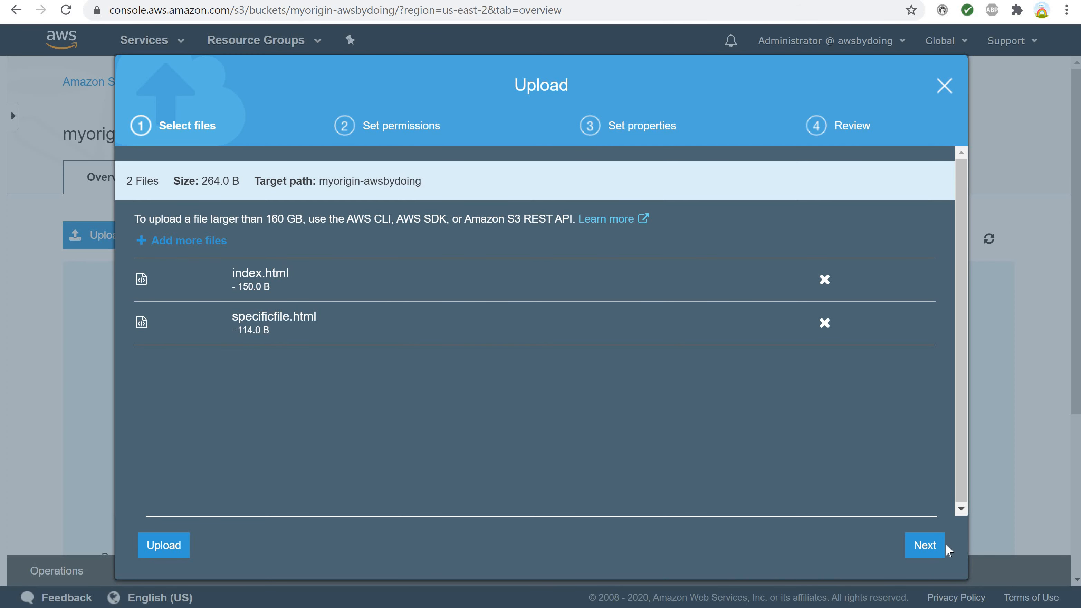
Grant public read access to the selected files in the upload permissions and proceed to their properties.
{"action": "left_click", "coordinate": [916, 545]}
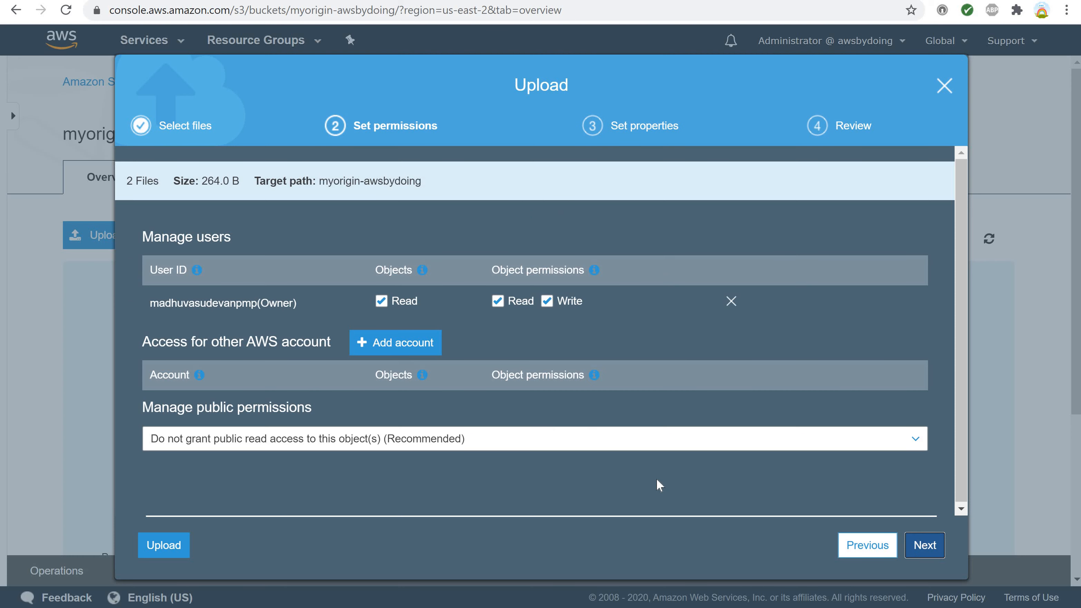
{"action": "left_click", "coordinate": [866, 447]}
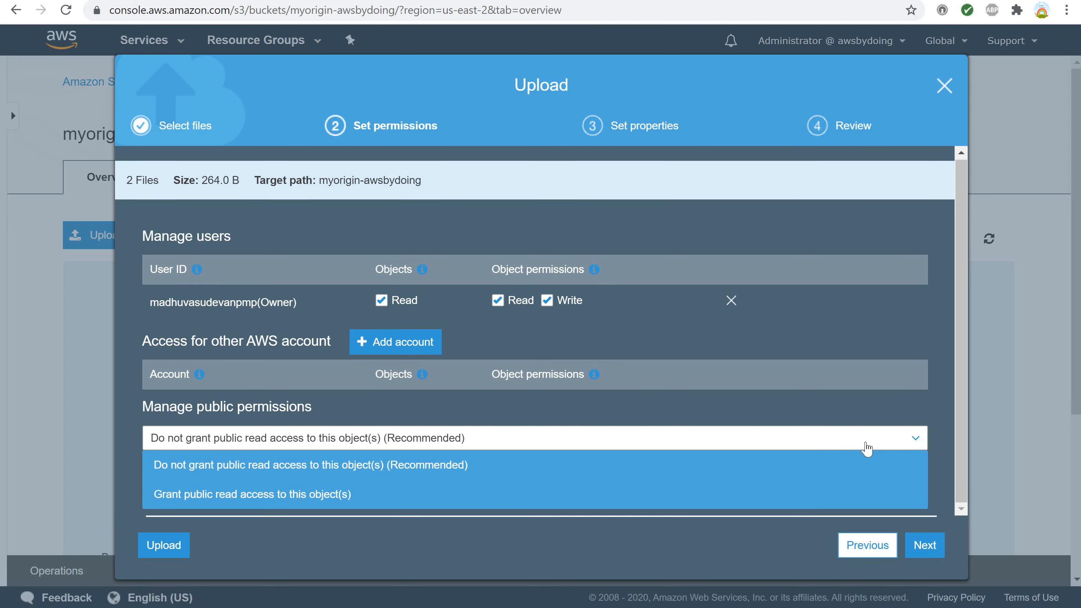
{"action": "left_click", "coordinate": [244, 502]}
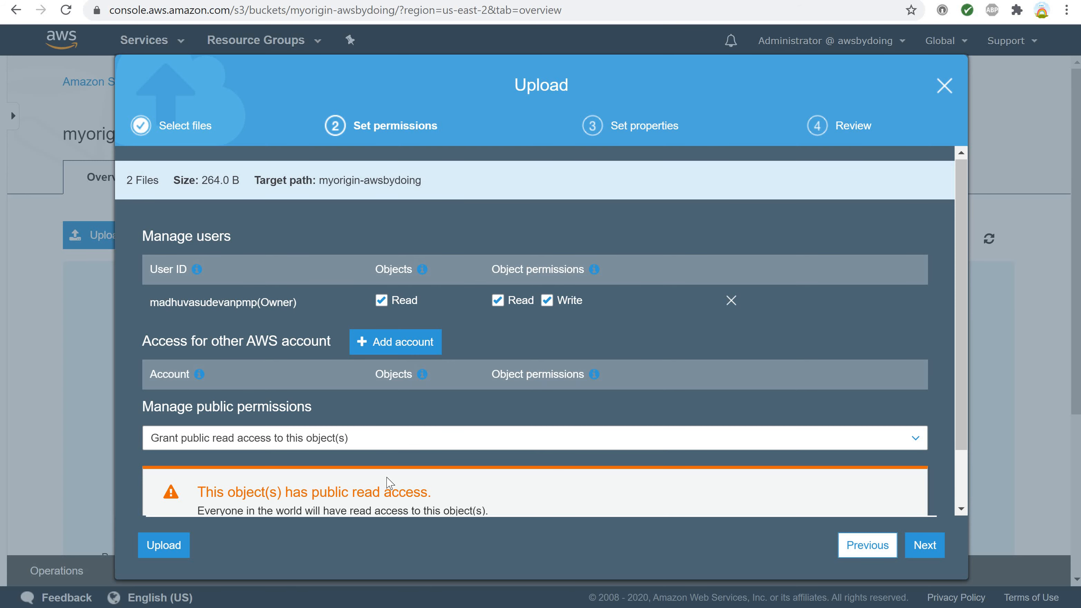
{"action": "scroll", "coordinate": [389, 482], "scroll_direction": "down", "scroll_amount": 2}
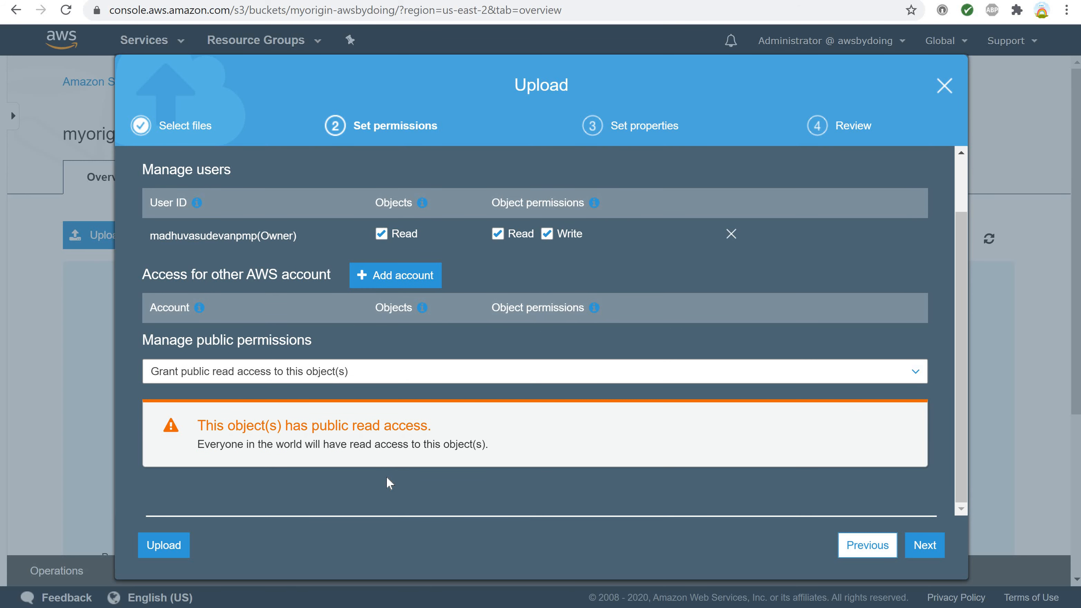
{"action": "left_click_drag", "start_coordinate": [199, 445], "coordinate": [329, 445]}
{"action": "left_click_drag", "start_coordinate": [433, 461], "coordinate": [496, 445]}
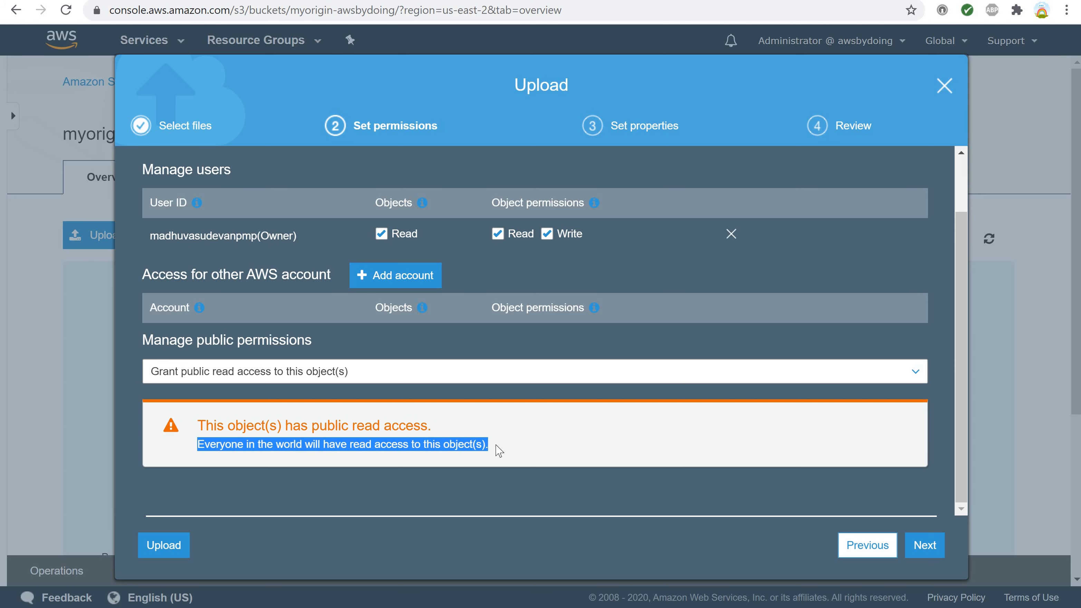
{"action": "left_click", "coordinate": [498, 450]}
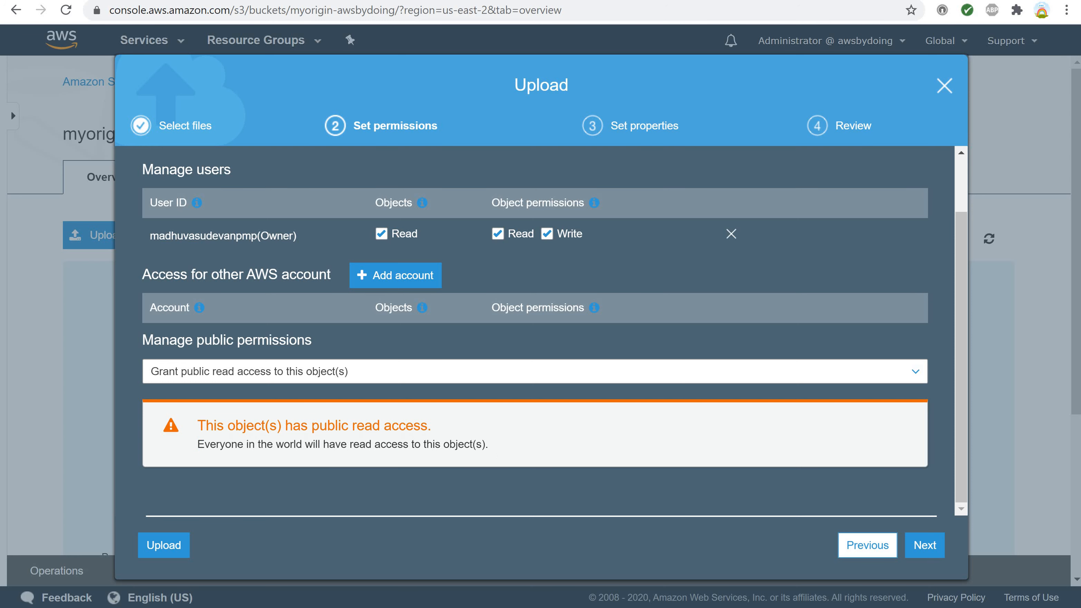
{"action": "left_click", "coordinate": [920, 550]}
Review the upload properties, keep the Standard storage class with no encryption, metadata or tags, and upload the two files.
{"action": "scroll", "coordinate": [608, 450], "scroll_direction": "down", "scroll_amount": 6}
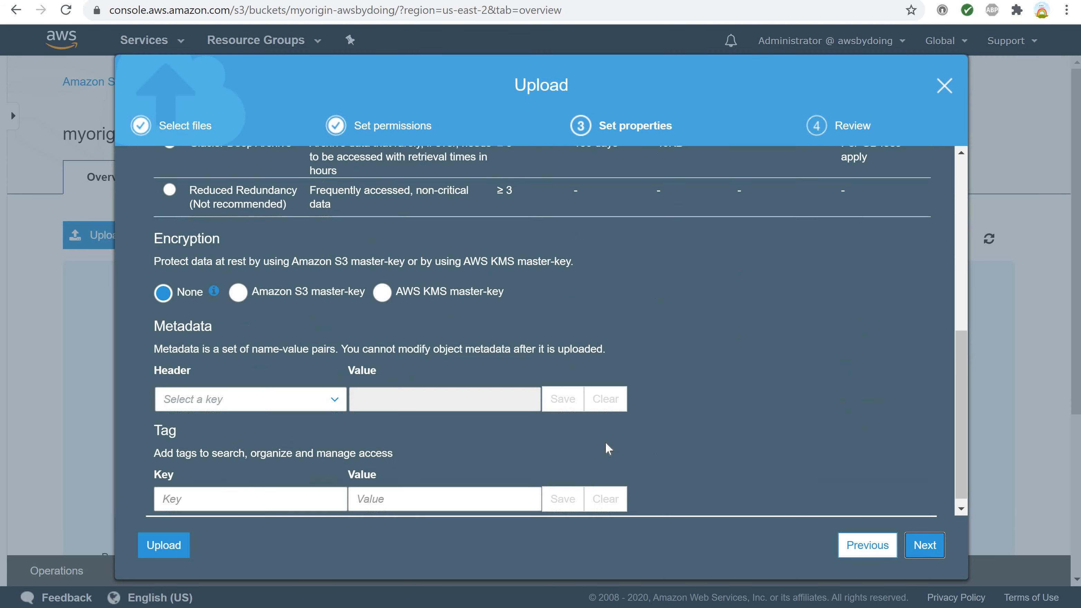
{"action": "scroll", "coordinate": [607, 448], "scroll_direction": "up", "scroll_amount": 8}
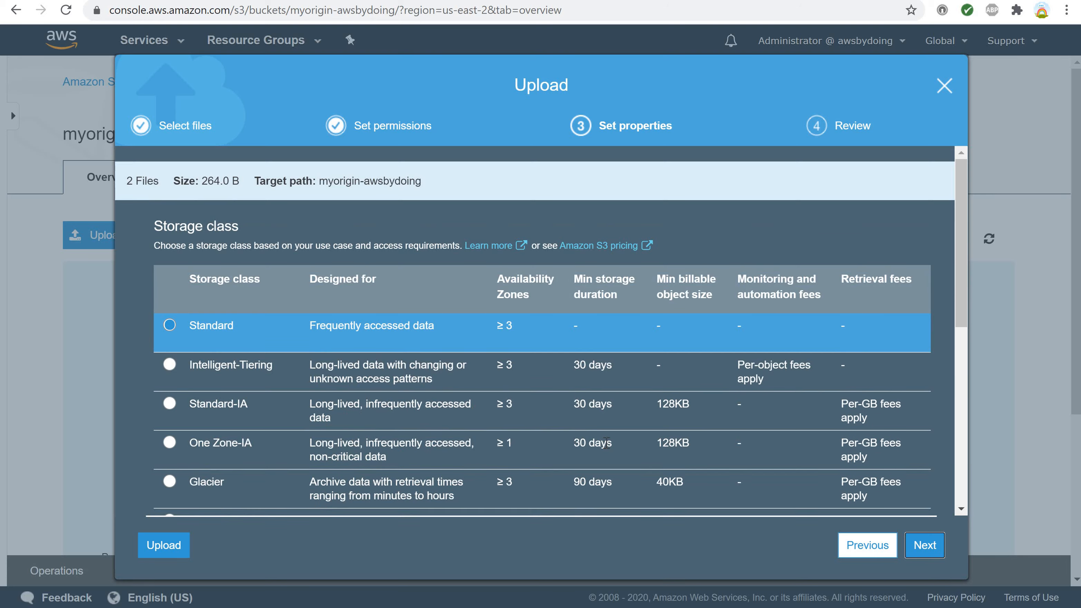
{"action": "scroll", "coordinate": [606, 443], "scroll_direction": "down", "scroll_amount": 5}
{"action": "scroll", "coordinate": [606, 443], "scroll_direction": "up", "scroll_amount": 5}
{"action": "scroll", "coordinate": [606, 443], "scroll_direction": "down", "scroll_amount": 6}
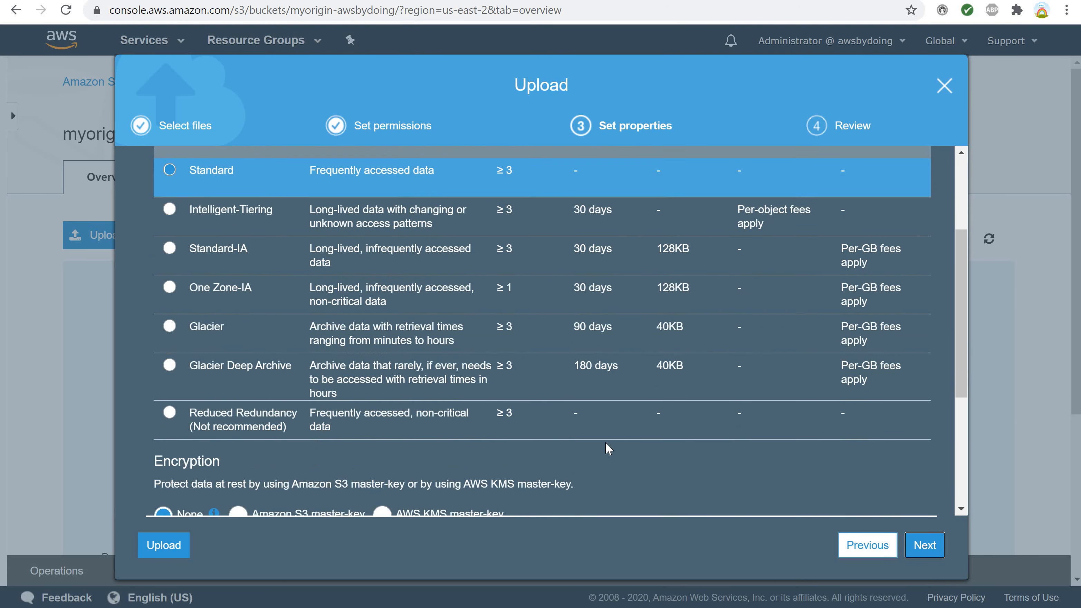
{"action": "scroll", "coordinate": [606, 448], "scroll_direction": "up", "scroll_amount": 4}
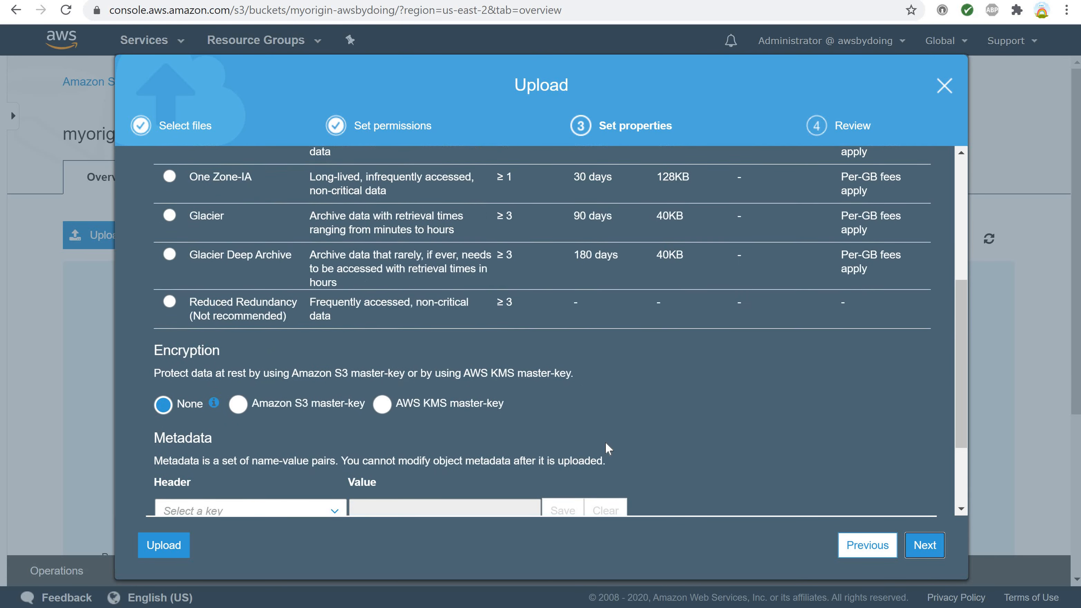
{"action": "scroll", "coordinate": [578, 447], "scroll_direction": "down", "scroll_amount": 4}
{"action": "scroll", "coordinate": [578, 448], "scroll_direction": "up", "scroll_amount": 5}
{"action": "scroll", "coordinate": [578, 448], "scroll_direction": "down", "scroll_amount": 5}
{"action": "scroll", "coordinate": [577, 446], "scroll_direction": "down", "scroll_amount": 6}
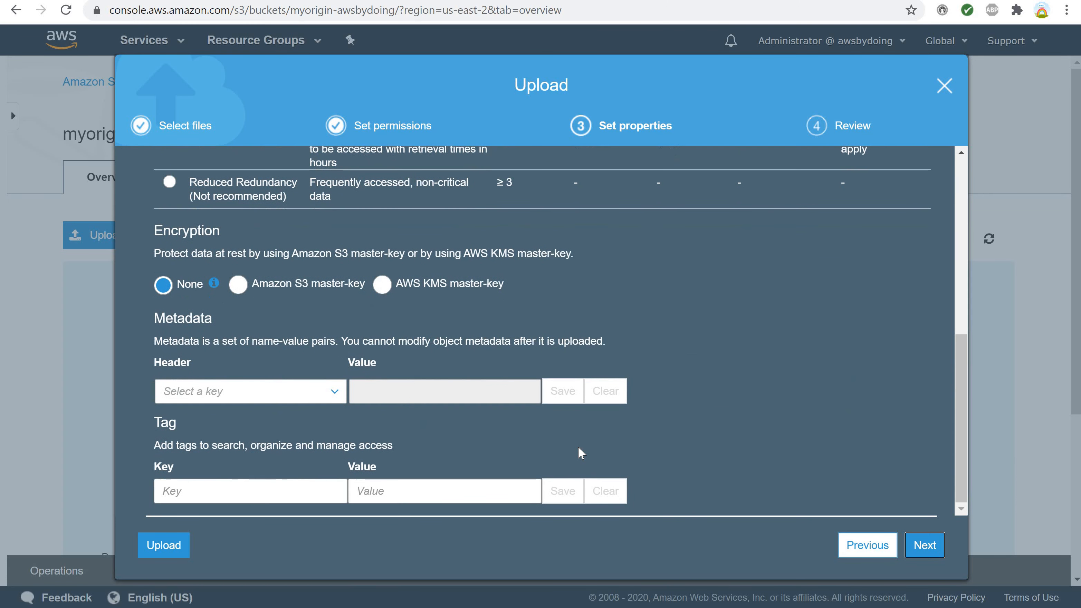
{"action": "left_click", "coordinate": [923, 546]}
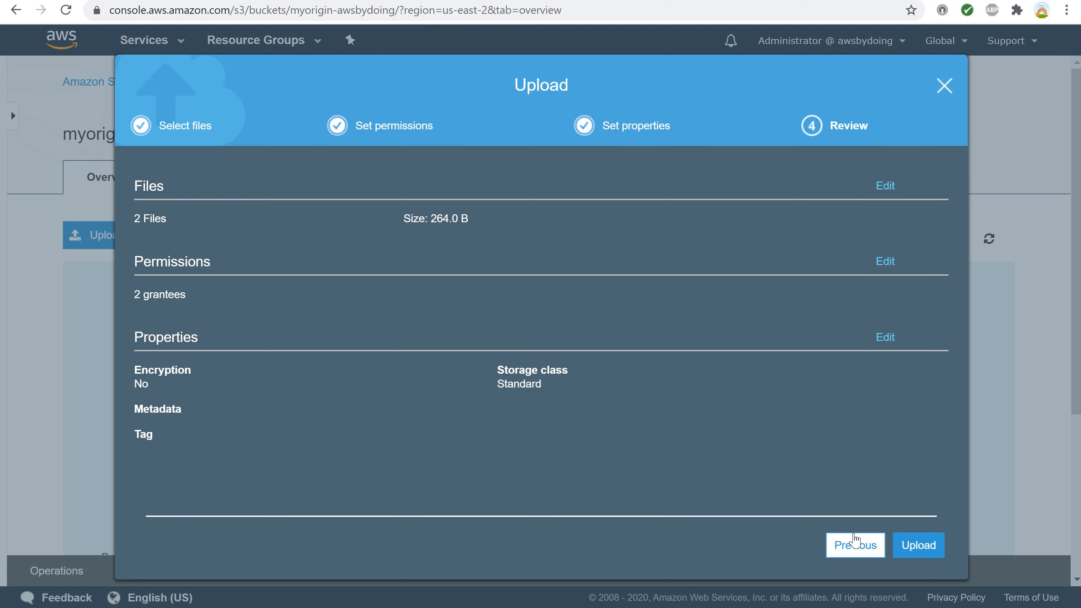
{"action": "left_click", "coordinate": [912, 548]}
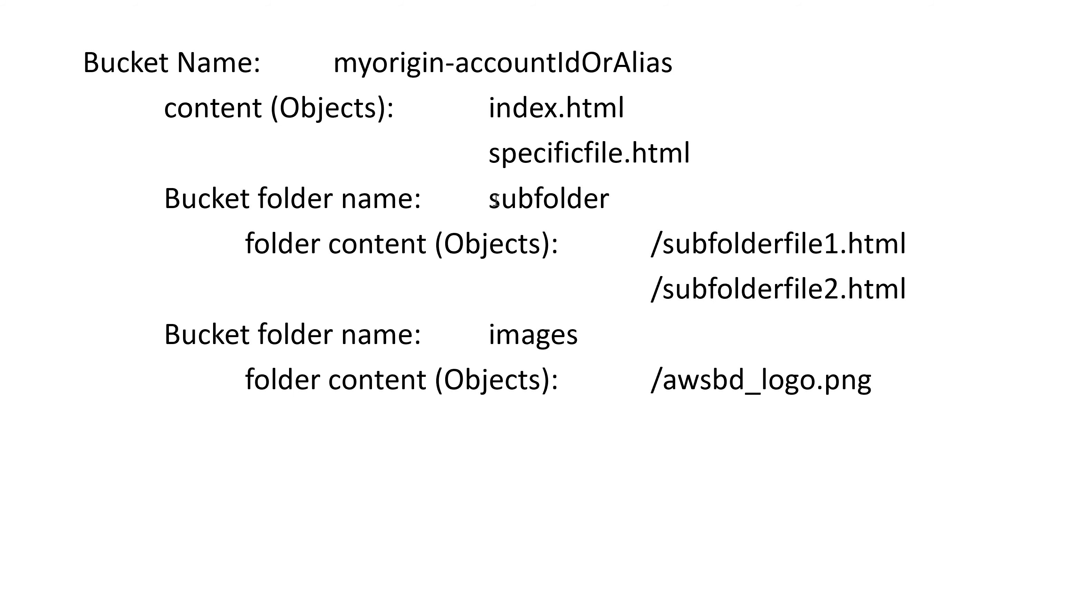
Highlight the folder name subfolder in the slide outlining the bucket structure and return to the S3 console.
{"action": "left_click_drag", "start_coordinate": [488, 199], "coordinate": [609, 205]}
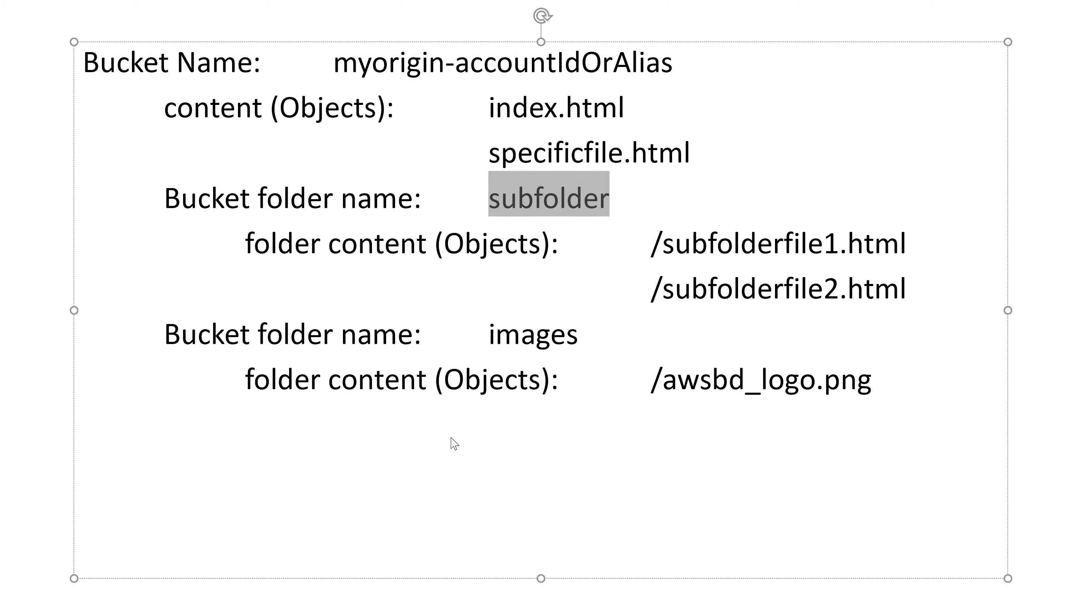
{"action": "key", "text": "alt+Tab"}
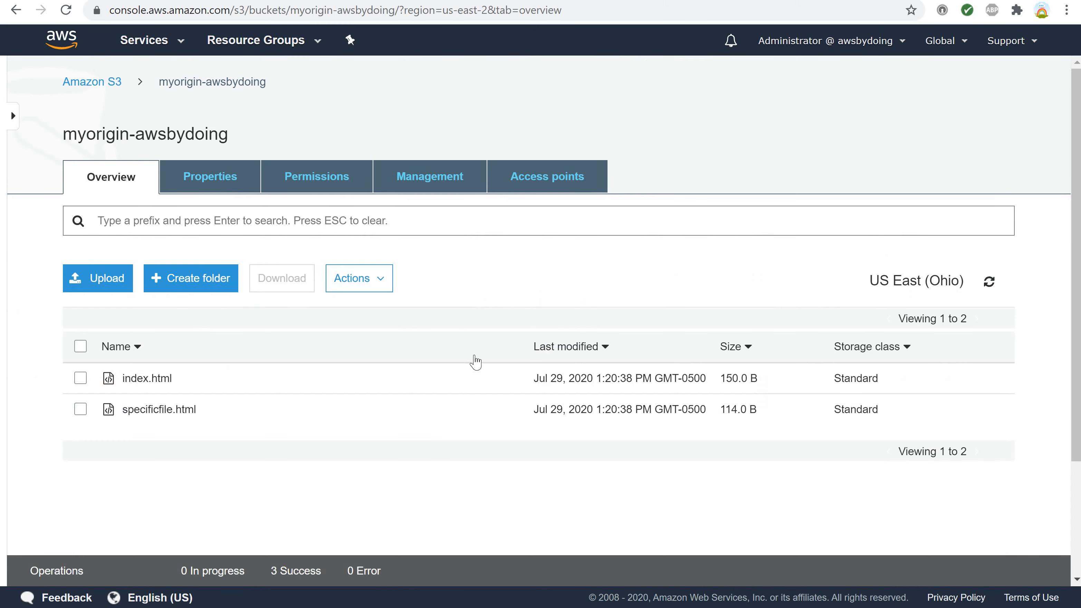
Create a folder named subfolder in the bucket, keeping its encryption at None (Use bucket settings).
{"action": "left_click", "coordinate": [192, 290]}
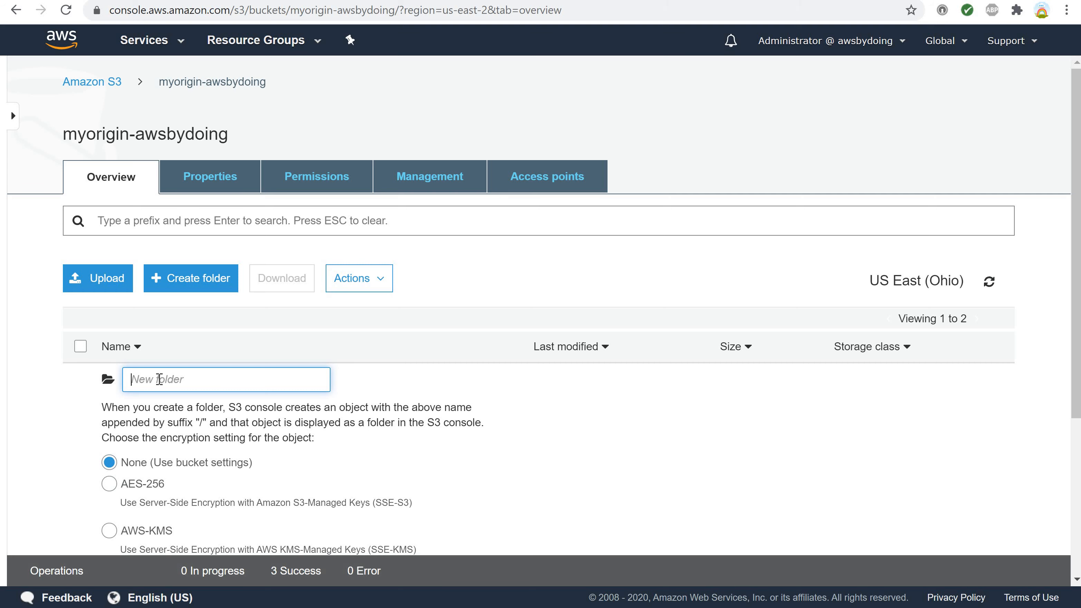
{"action": "type", "text": "subfolder"}
{"action": "scroll", "coordinate": [382, 441], "scroll_direction": "down", "scroll_amount": 3}
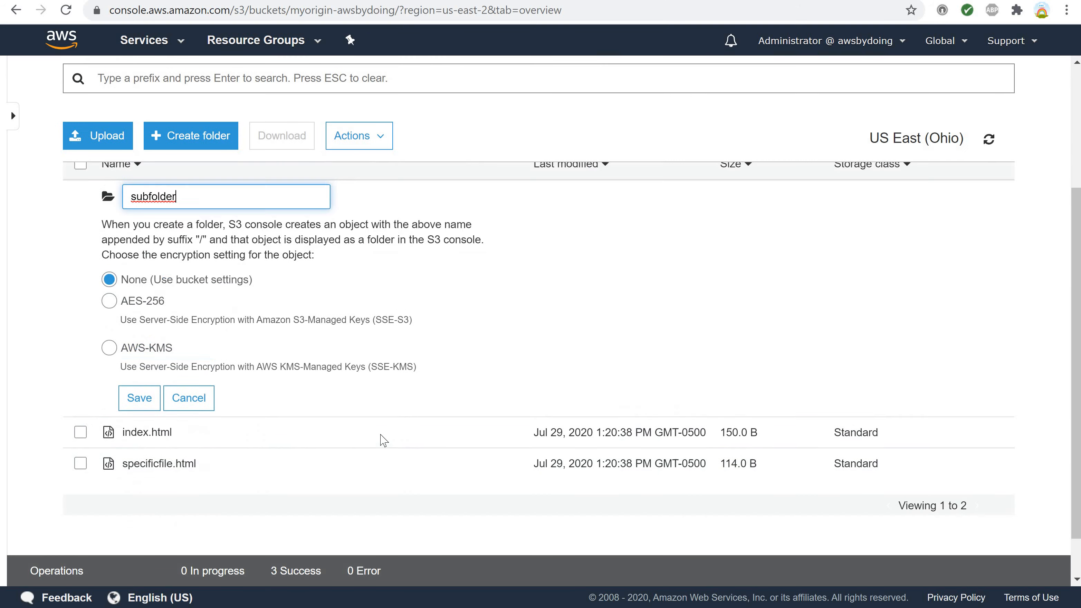
{"action": "scroll", "coordinate": [383, 441], "scroll_direction": "up", "scroll_amount": 2}
{"action": "scroll", "coordinate": [383, 441], "scroll_direction": "down", "scroll_amount": 2}
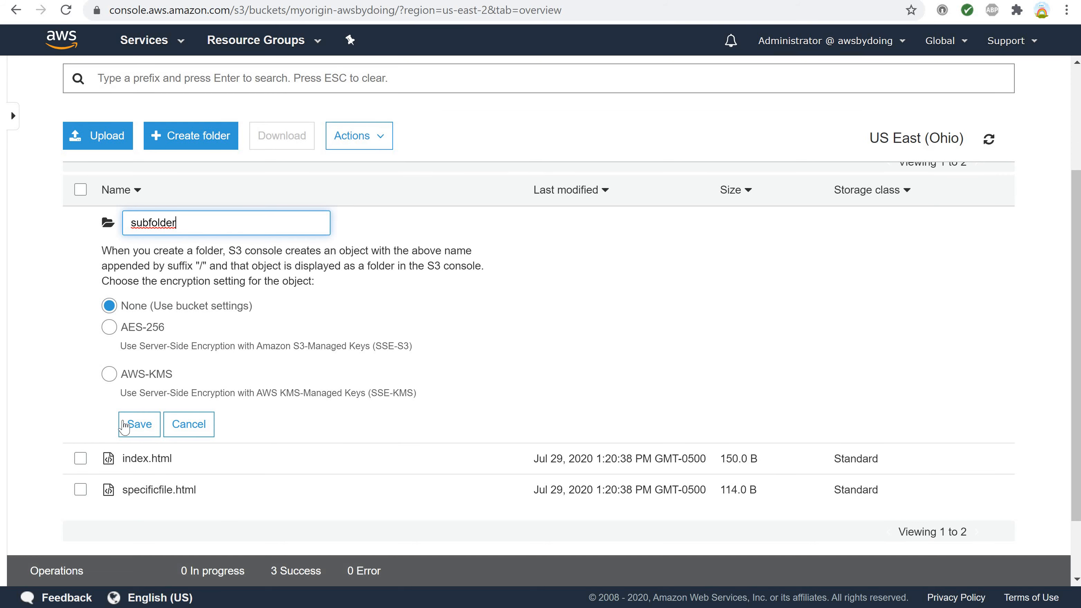
{"action": "left_click", "coordinate": [140, 426]}
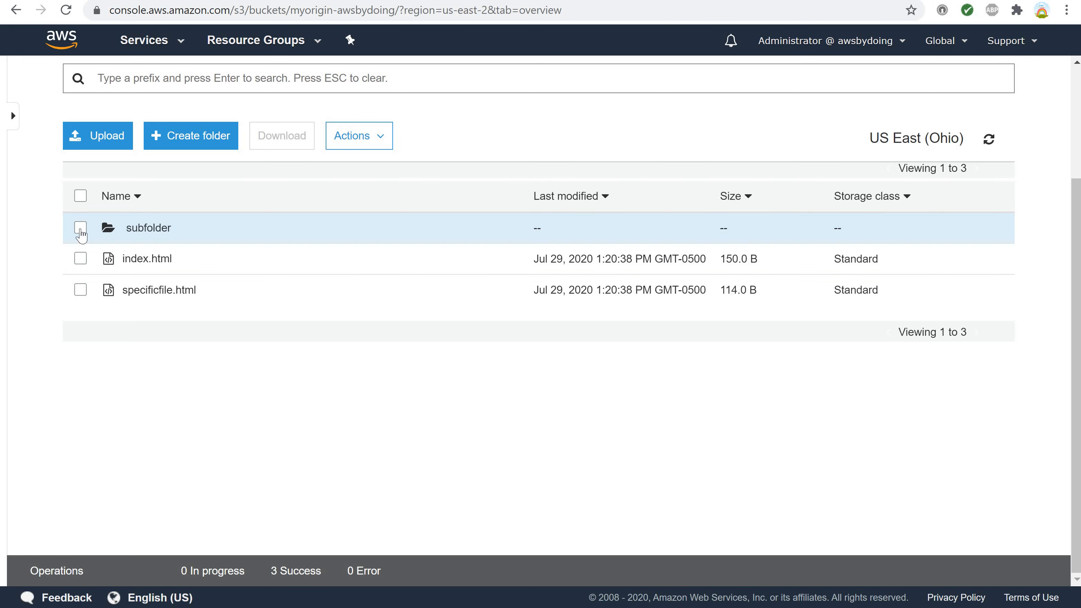
Make the subfolder folder public and clear its selection.
{"action": "left_click", "coordinate": [80, 230]}
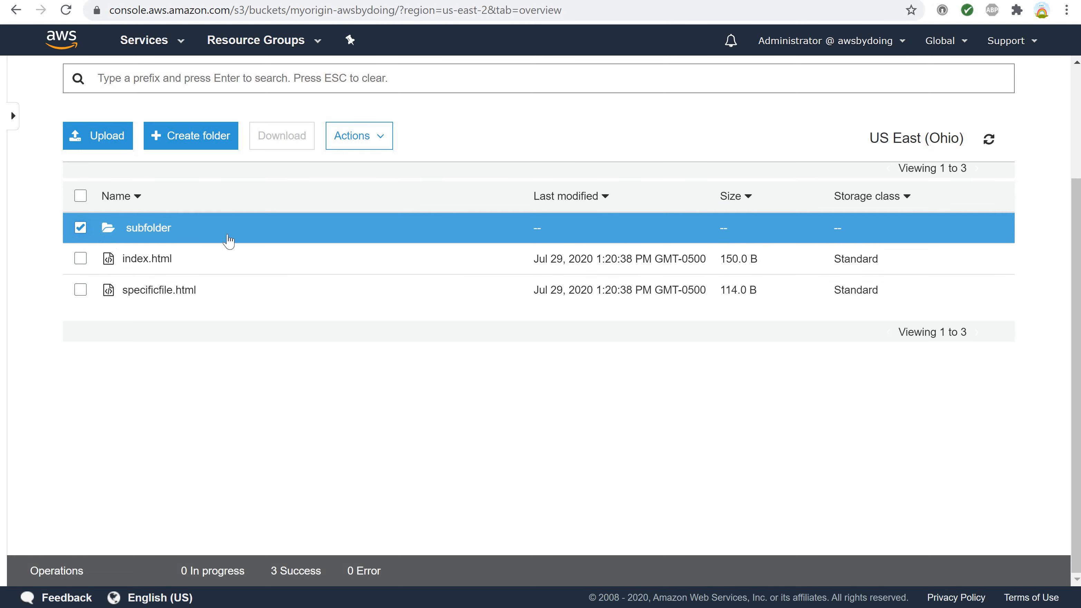
{"action": "left_click", "coordinate": [353, 136]}
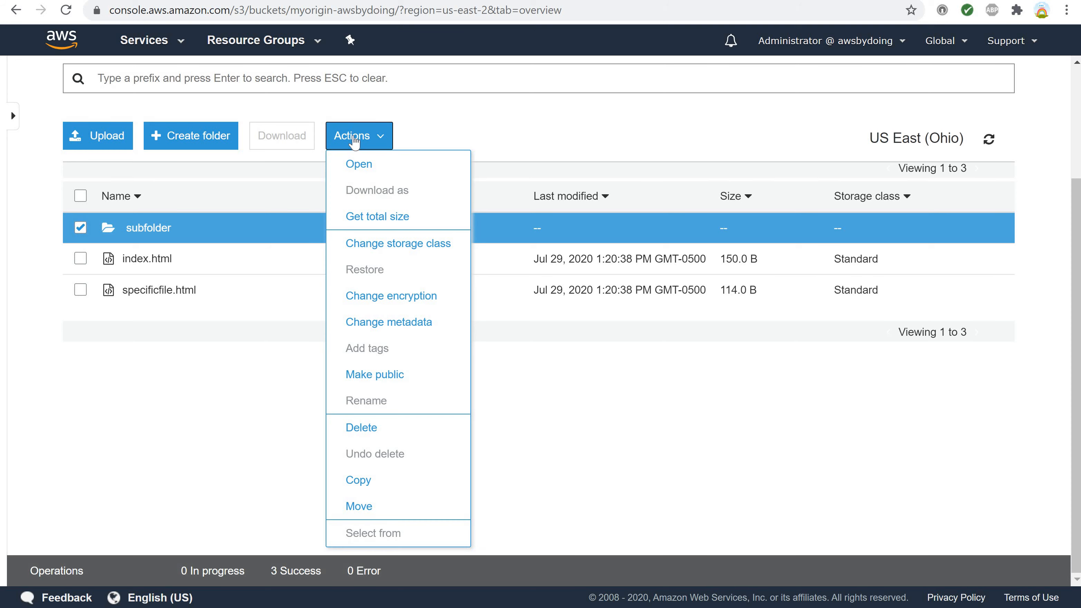
{"action": "left_click", "coordinate": [373, 377]}
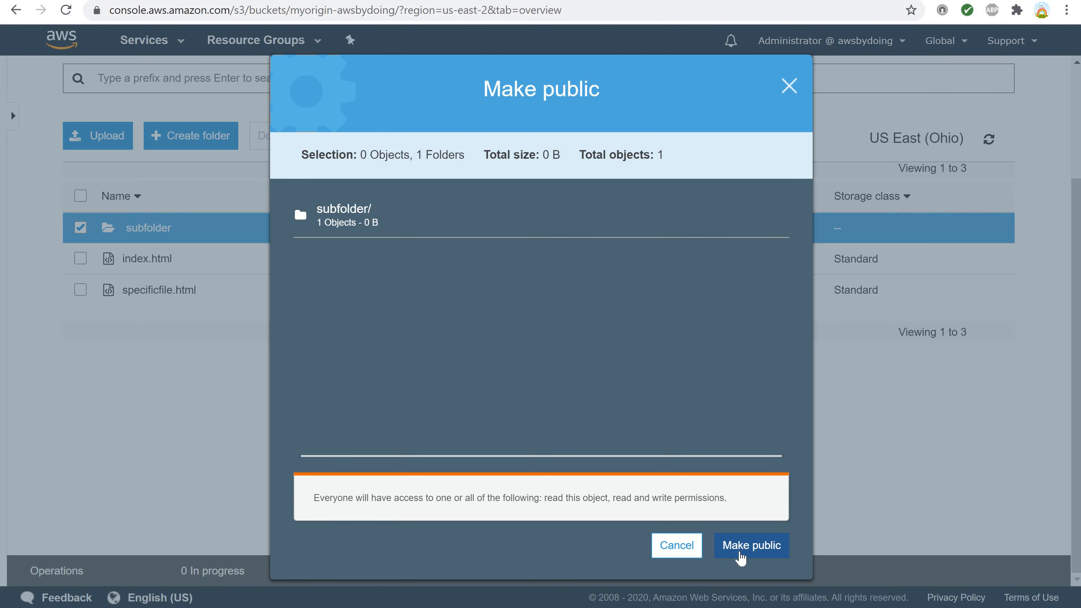
{"action": "left_click", "coordinate": [740, 554]}
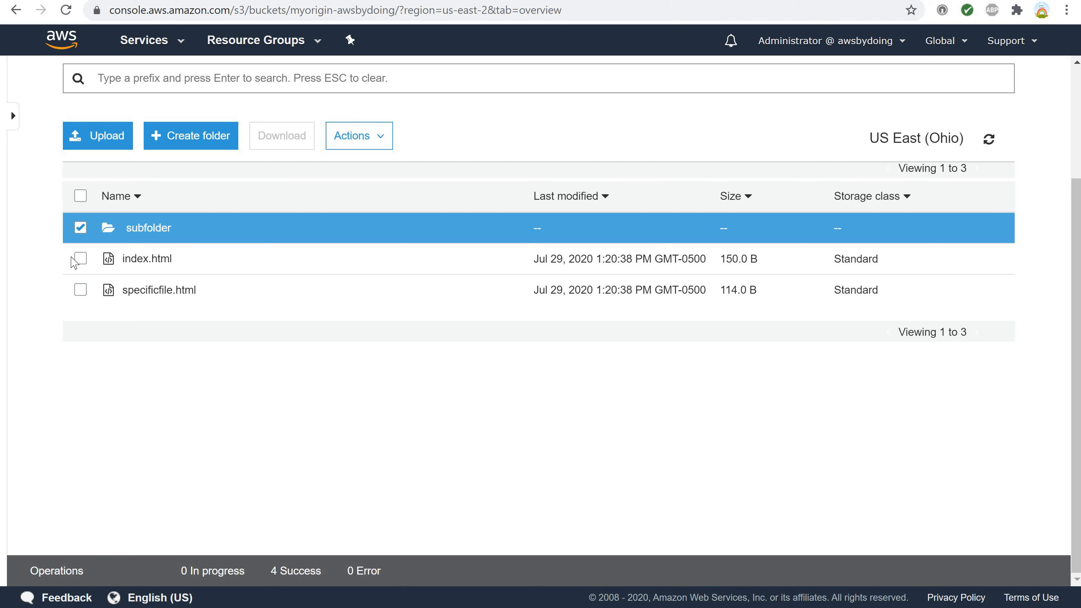
{"action": "left_click", "coordinate": [80, 229]}
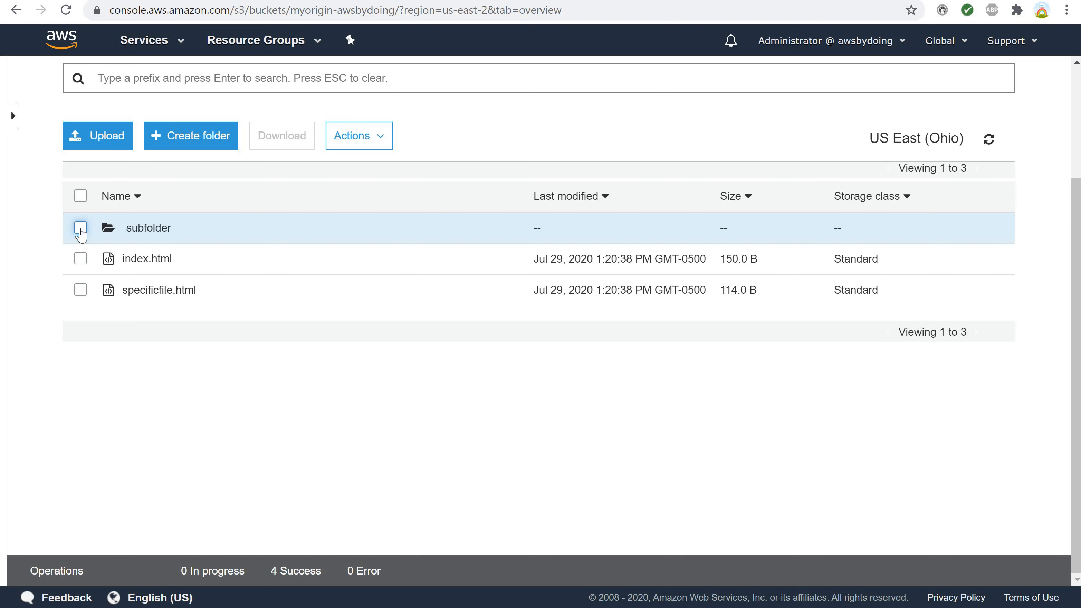
Open subfolder and add subfolderfile1.html and subfolderfile2.html from the mywebsitefiles folder to a new upload.
{"action": "left_click", "coordinate": [145, 230]}
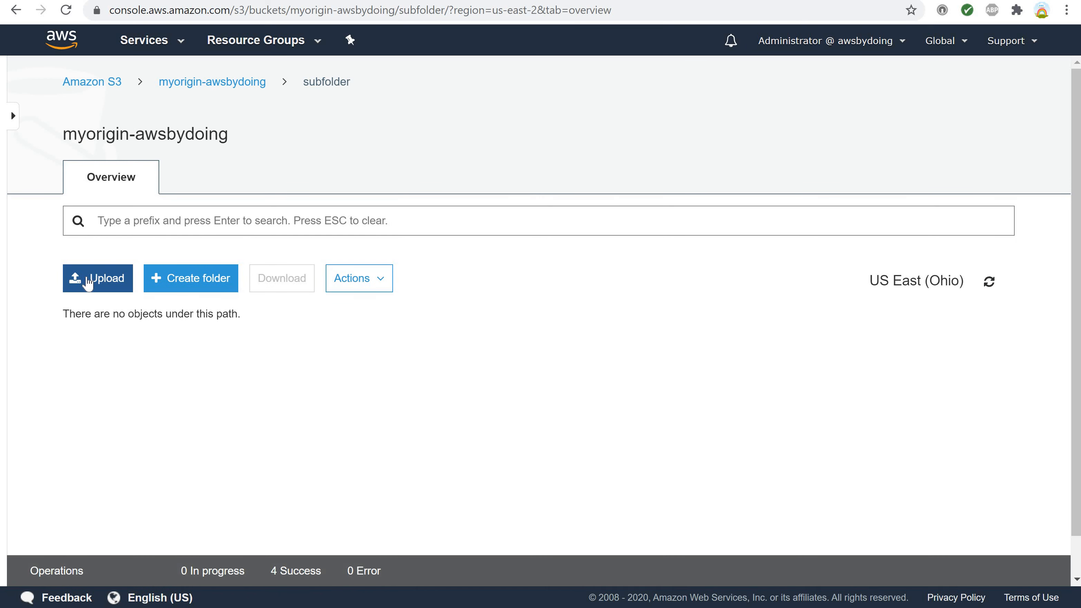
{"action": "left_click", "coordinate": [87, 281]}
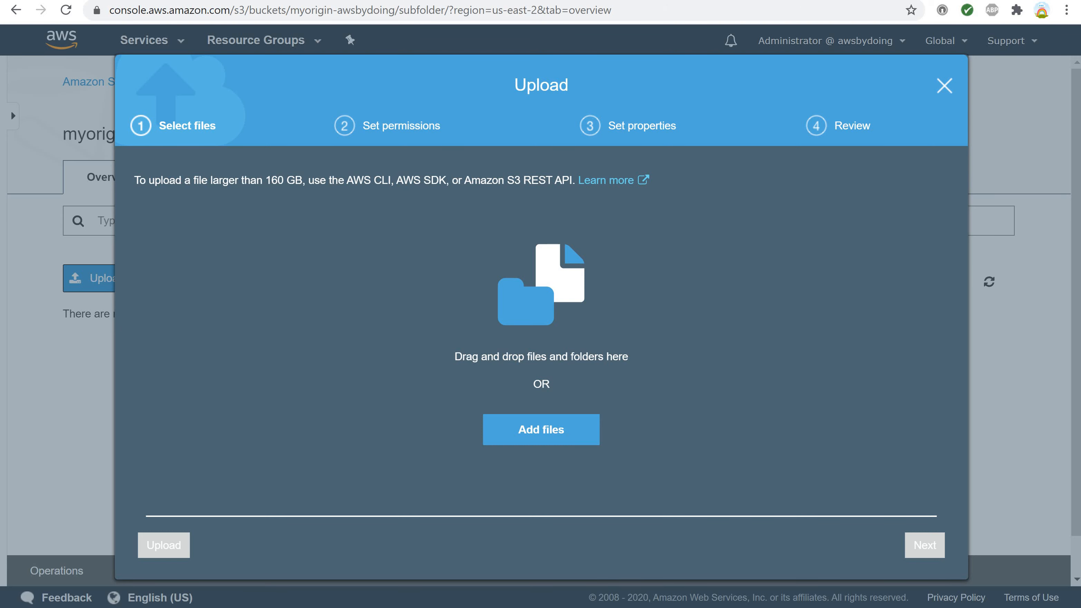
{"action": "key", "text": "alt+Tab"}
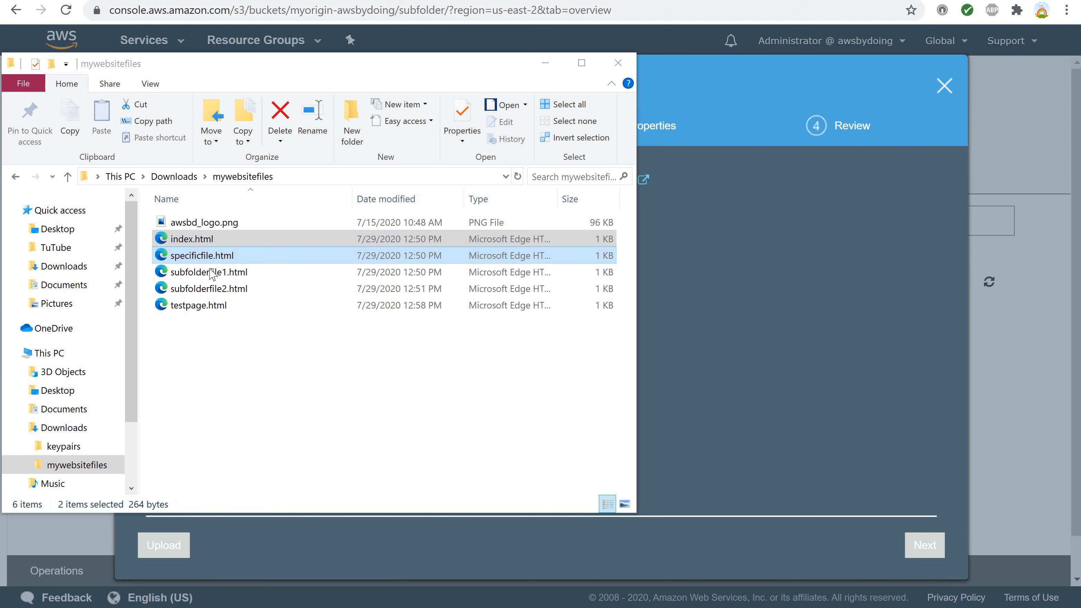
{"action": "left_click", "coordinate": [229, 275]}
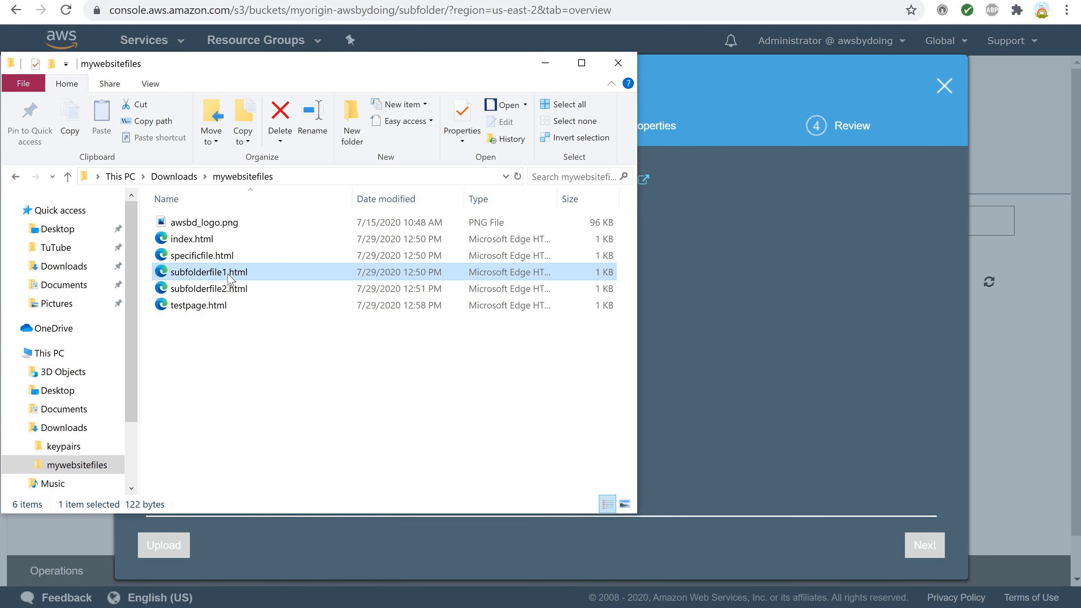
{"action": "key", "text": "shift+Down"}
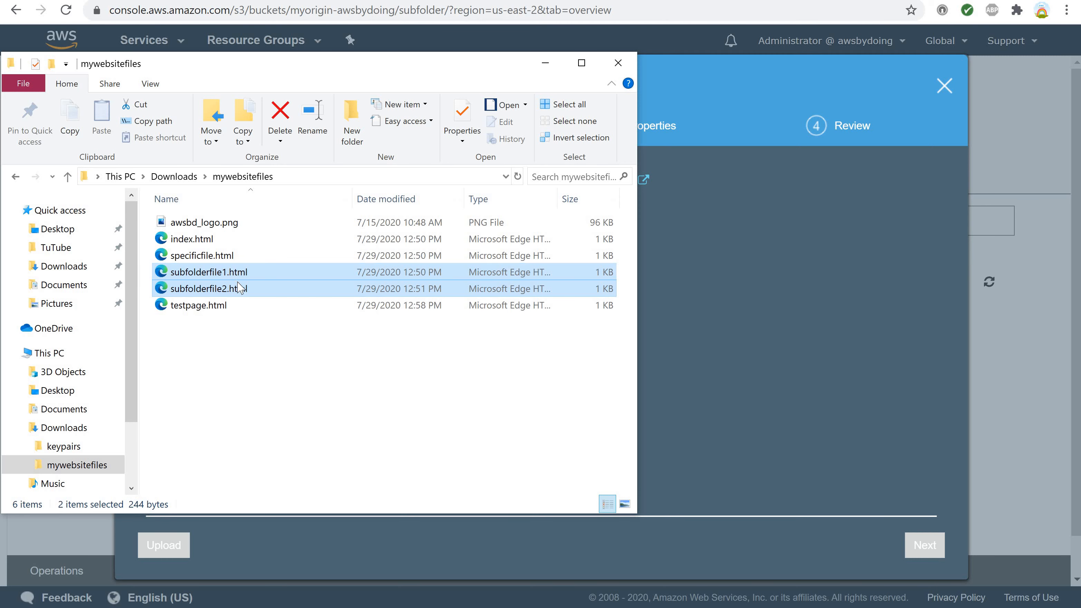
{"action": "left_click_drag", "start_coordinate": [260, 290], "coordinate": [727, 368]}
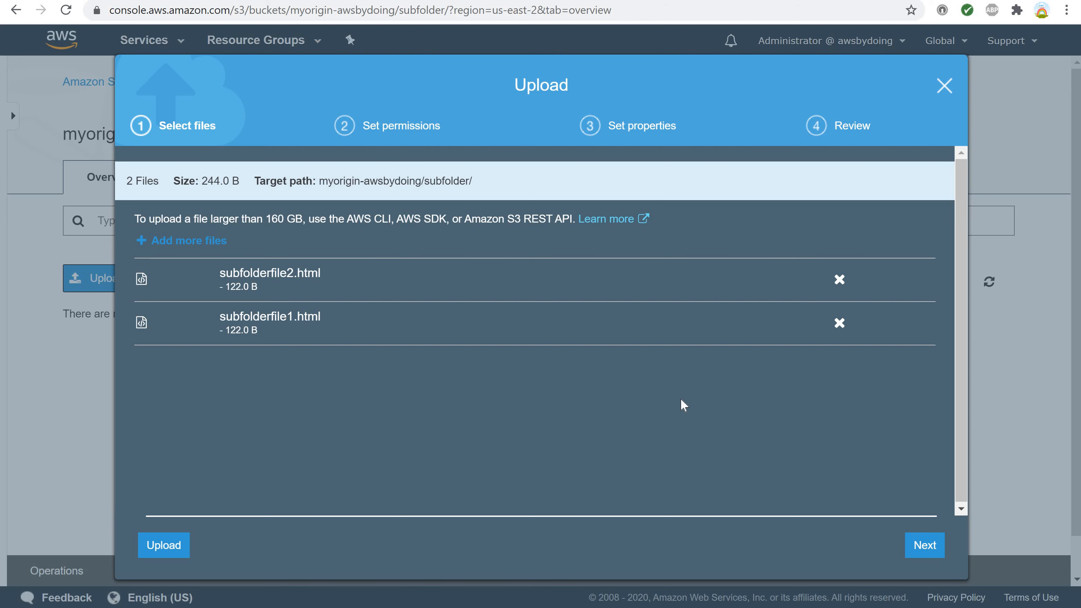
Grant public read access to the two subfolder files in the upload permissions and proceed to their properties.
{"action": "left_click", "coordinate": [922, 550]}
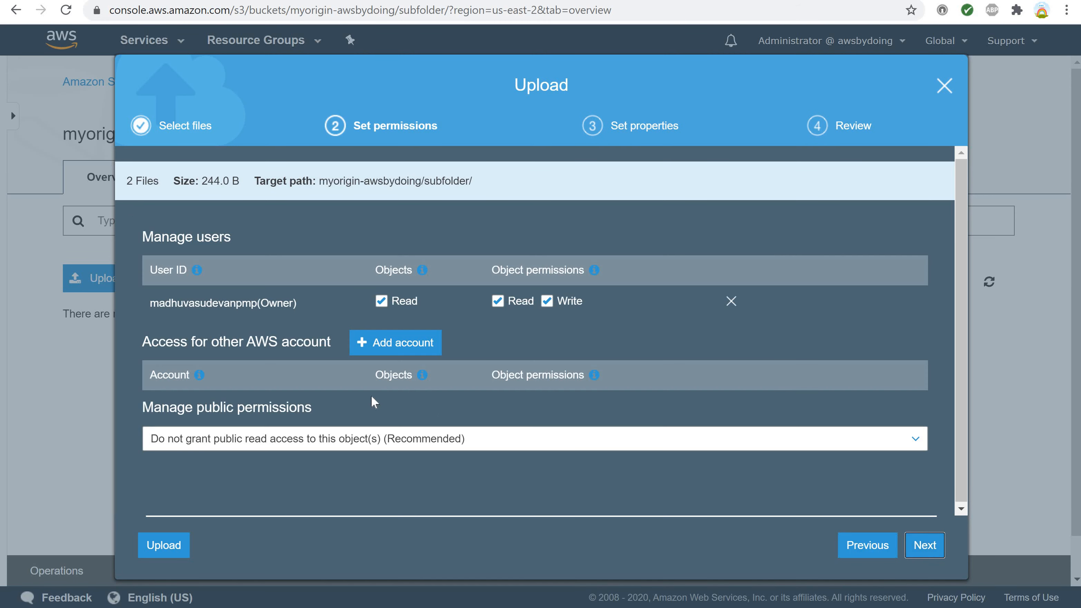
{"action": "left_click", "coordinate": [508, 452]}
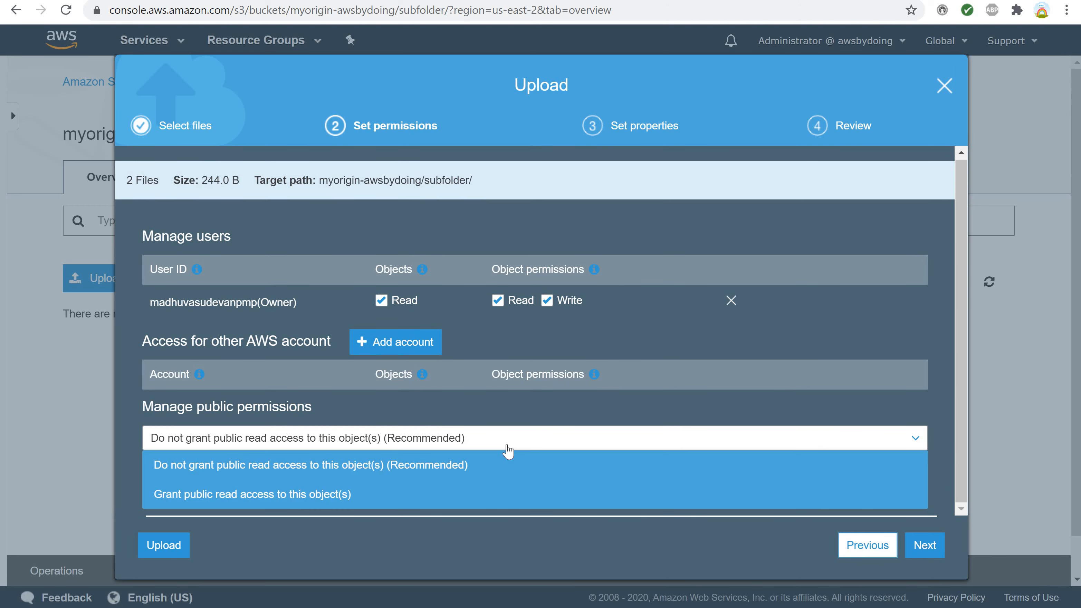
{"action": "left_click", "coordinate": [286, 495]}
{"action": "scroll", "coordinate": [440, 479], "scroll_direction": "down", "scroll_amount": 2}
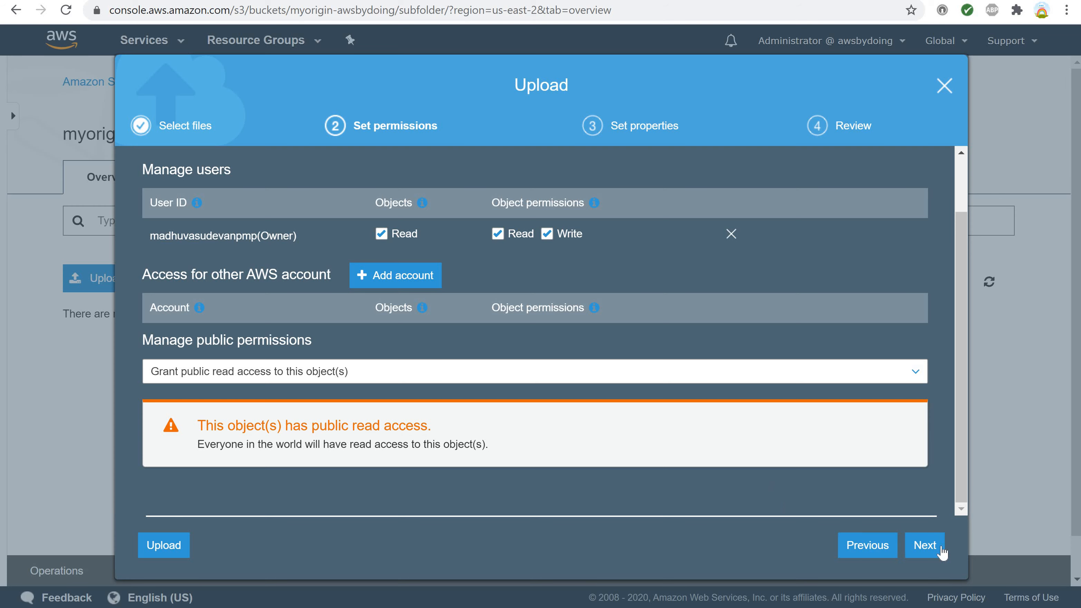
{"action": "left_click", "coordinate": [926, 549]}
Look through the upload properties, keep Standard storage class without encryption, metadata or tags, and upload the two files to subfolder.
{"action": "scroll", "coordinate": [369, 349], "scroll_direction": "down", "scroll_amount": 3}
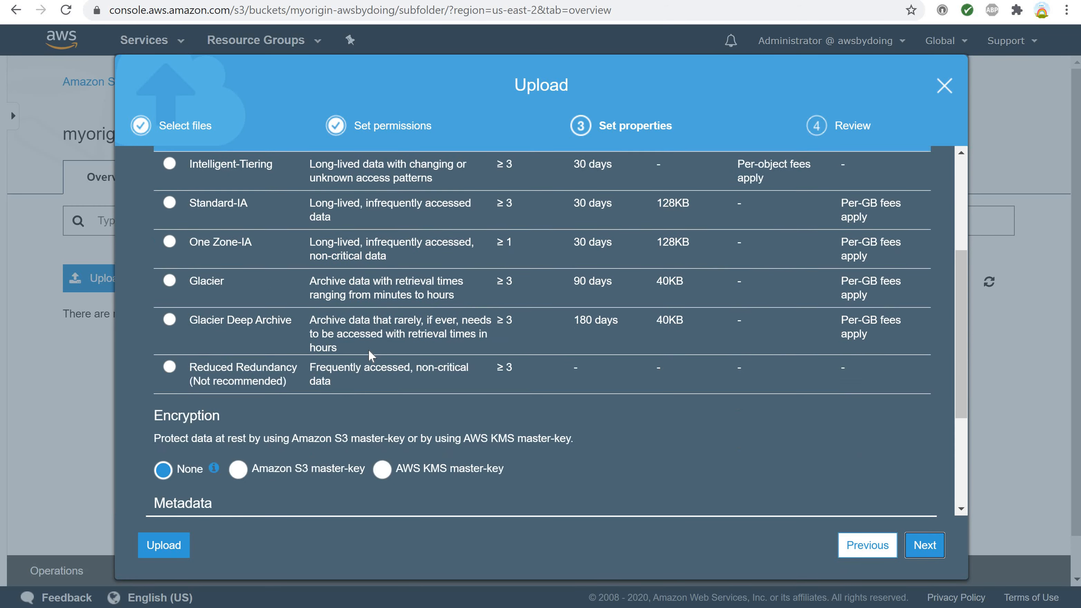
{"action": "scroll", "coordinate": [368, 349], "scroll_direction": "up", "scroll_amount": 5}
{"action": "scroll", "coordinate": [369, 349], "scroll_direction": "down", "scroll_amount": 9}
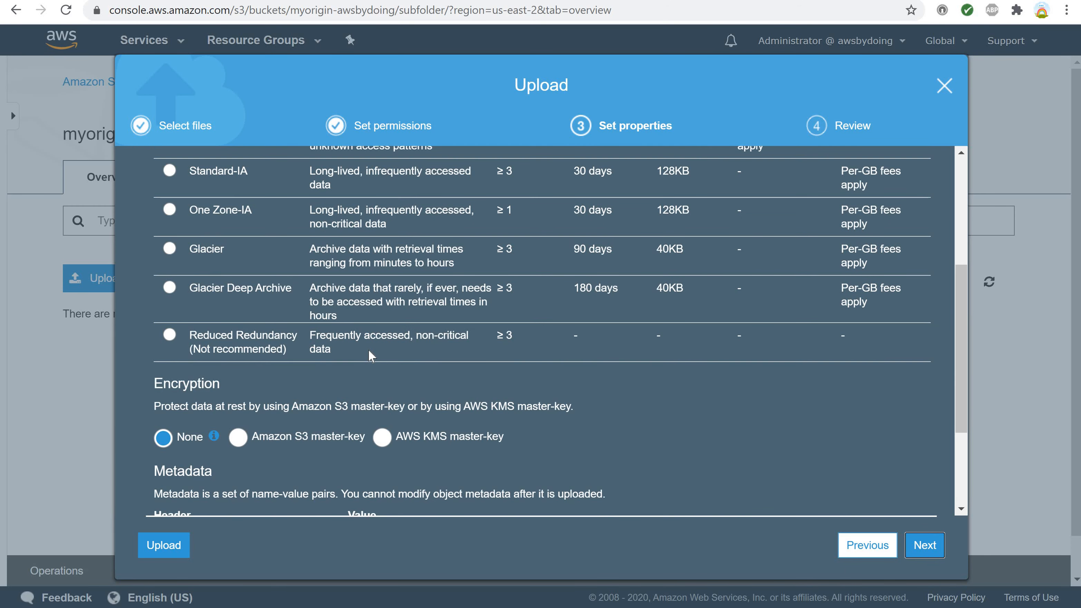
{"action": "scroll", "coordinate": [368, 349], "scroll_direction": "up", "scroll_amount": 9}
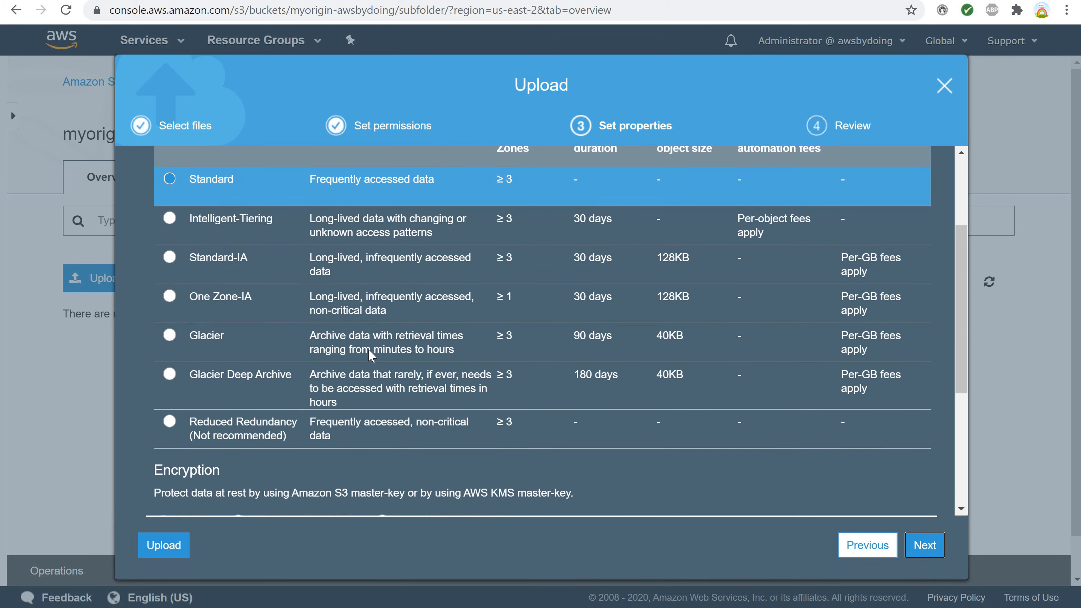
{"action": "scroll", "coordinate": [369, 349], "scroll_direction": "down", "scroll_amount": 6}
{"action": "scroll", "coordinate": [368, 350], "scroll_direction": "up", "scroll_amount": 6}
{"action": "scroll", "coordinate": [368, 350], "scroll_direction": "down", "scroll_amount": 8}
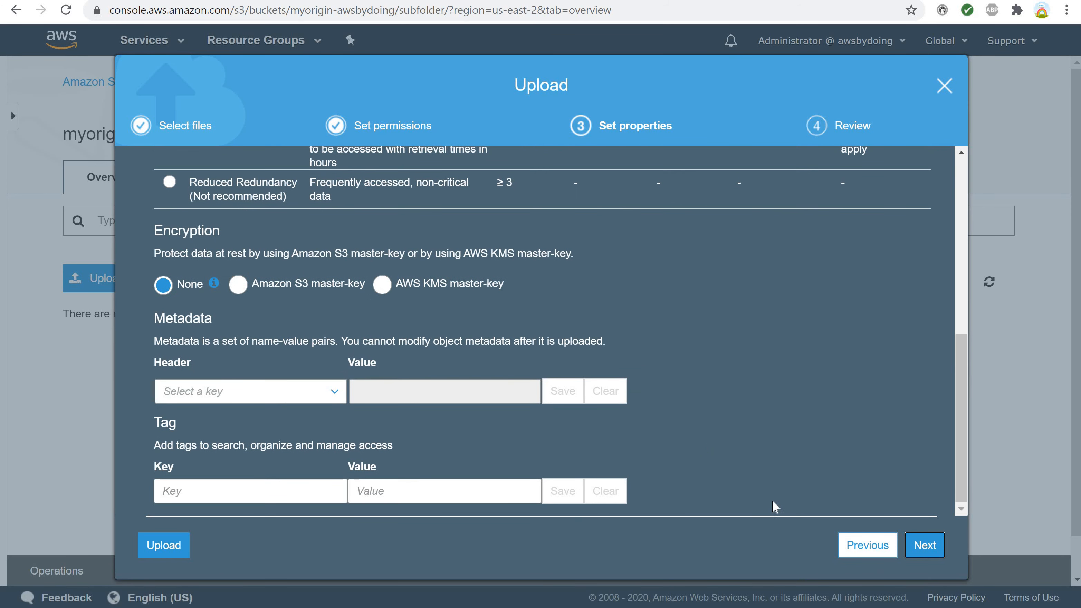
{"action": "left_click", "coordinate": [927, 548]}
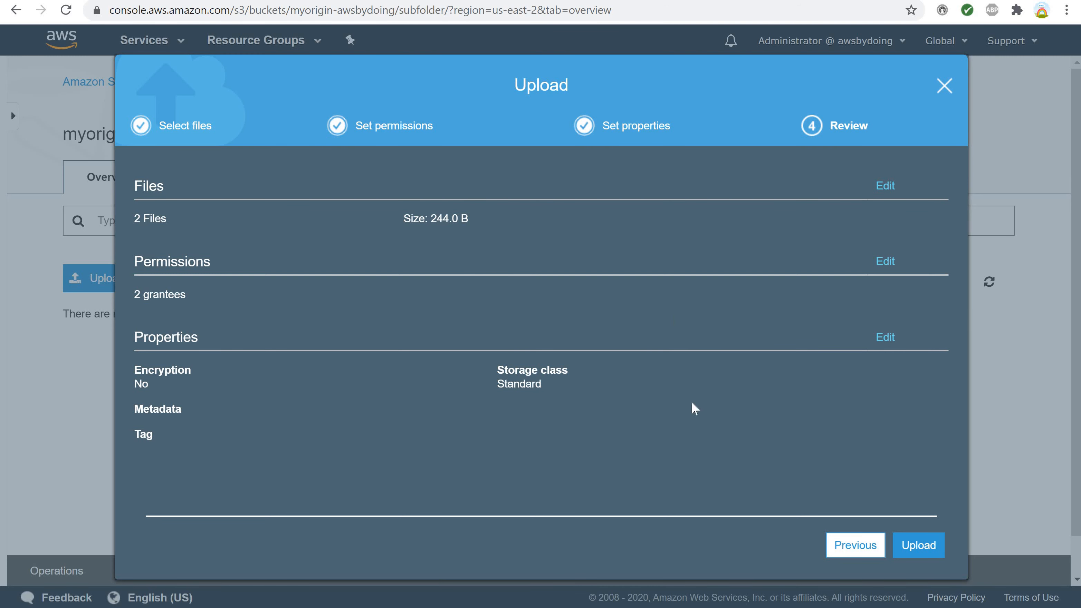
{"action": "left_click", "coordinate": [913, 550]}
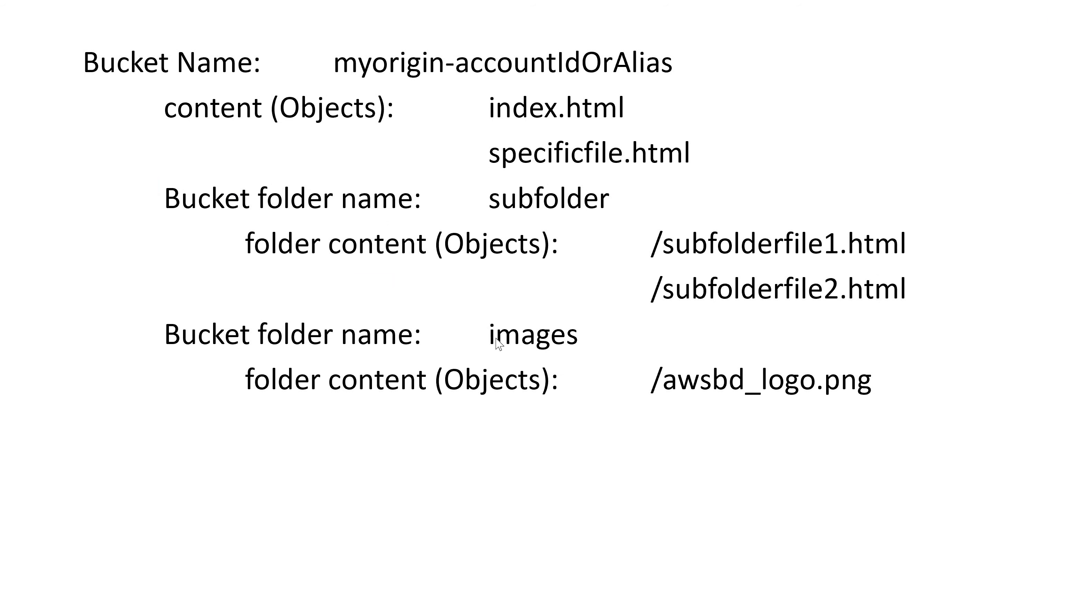
Highlight the folder name images in the bucket structure slide, then reopen the myorigin-awsbydoing bucket from the S3 bucket list.
{"action": "left_click_drag", "start_coordinate": [488, 333], "coordinate": [577, 336]}
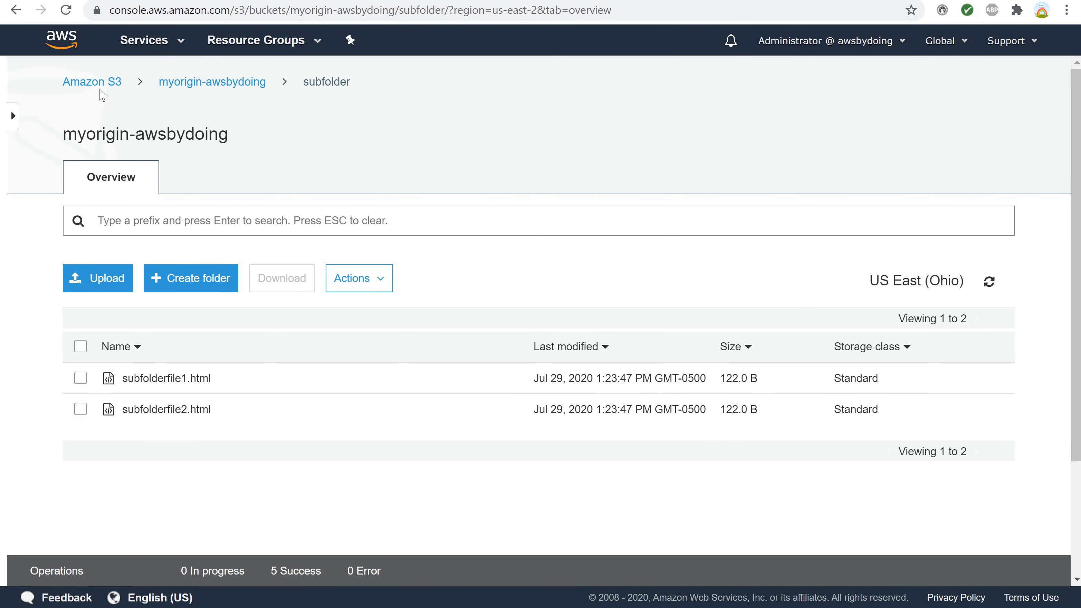
{"action": "left_click", "coordinate": [92, 88]}
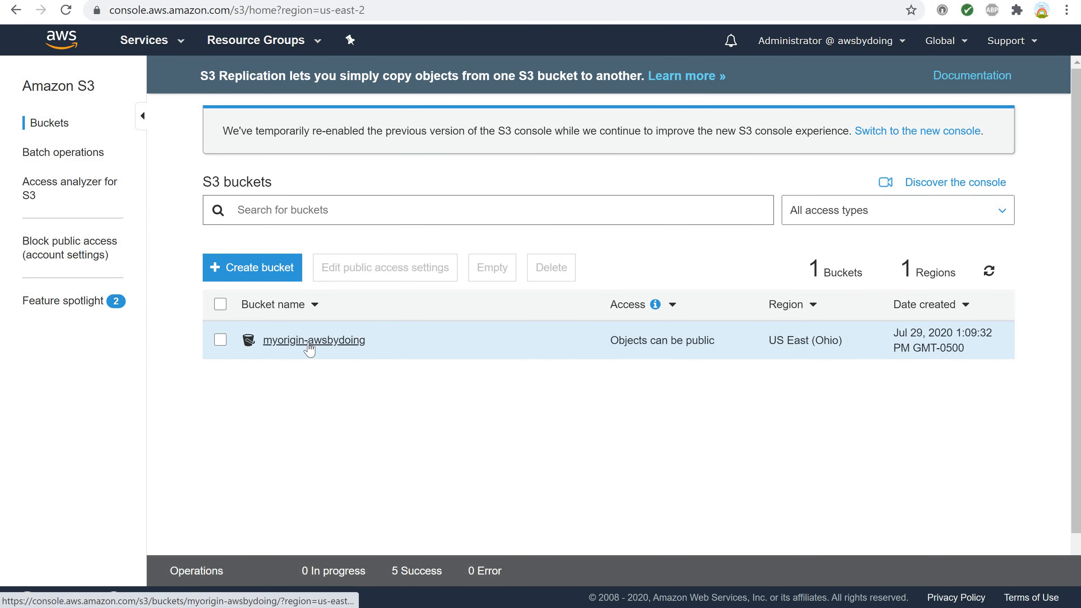
{"action": "left_click", "coordinate": [308, 343]}
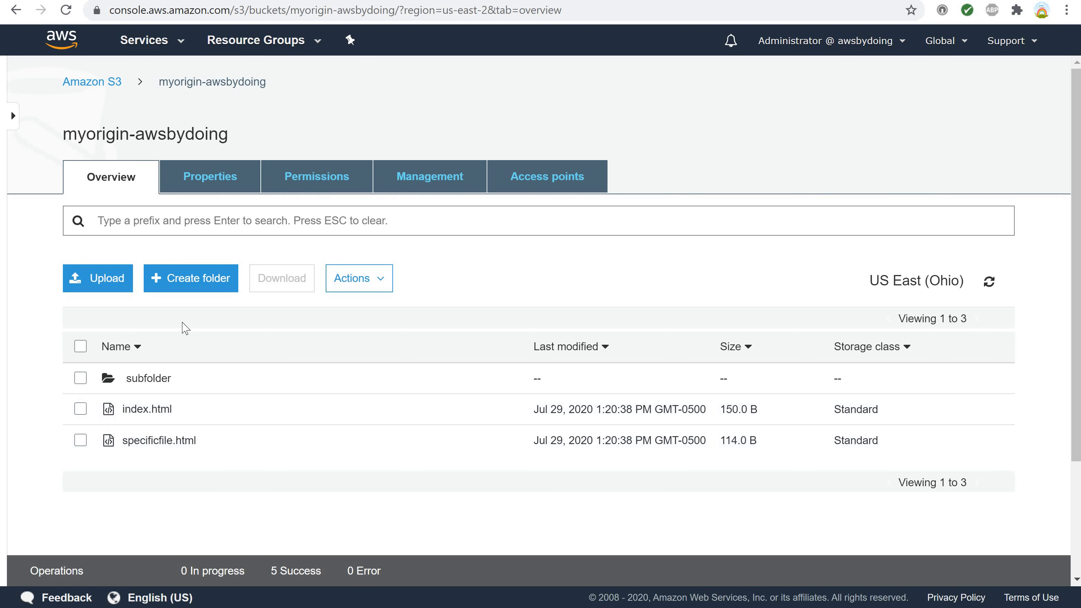
Create a folder named images in the bucket, keeping its encryption at None (Use bucket settings).
{"action": "left_click", "coordinate": [187, 287]}
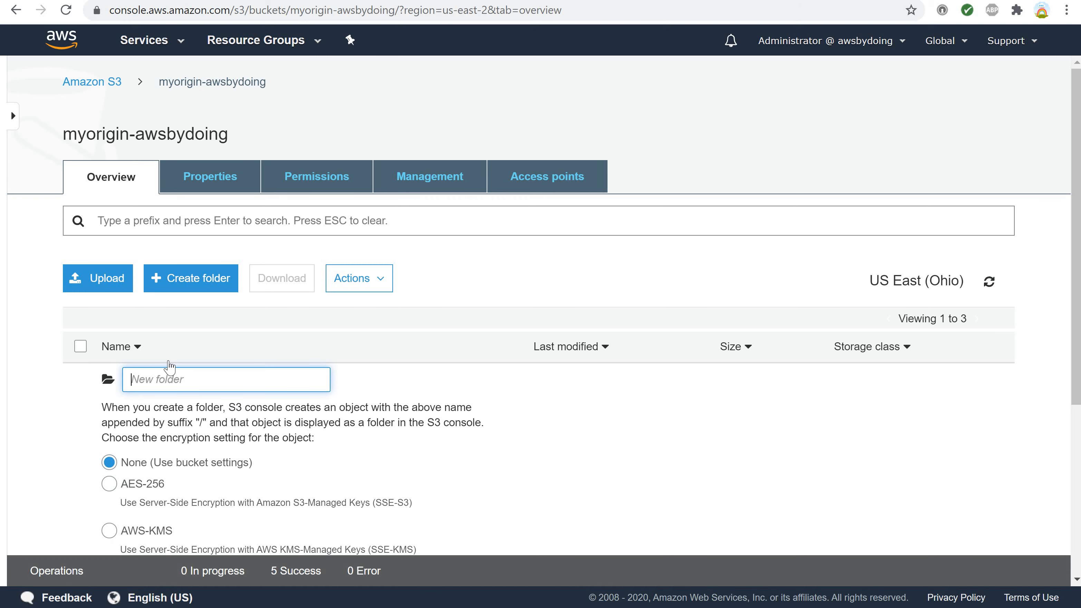
{"action": "type", "text": "images"}
{"action": "scroll", "coordinate": [328, 450], "scroll_direction": "down", "scroll_amount": 5}
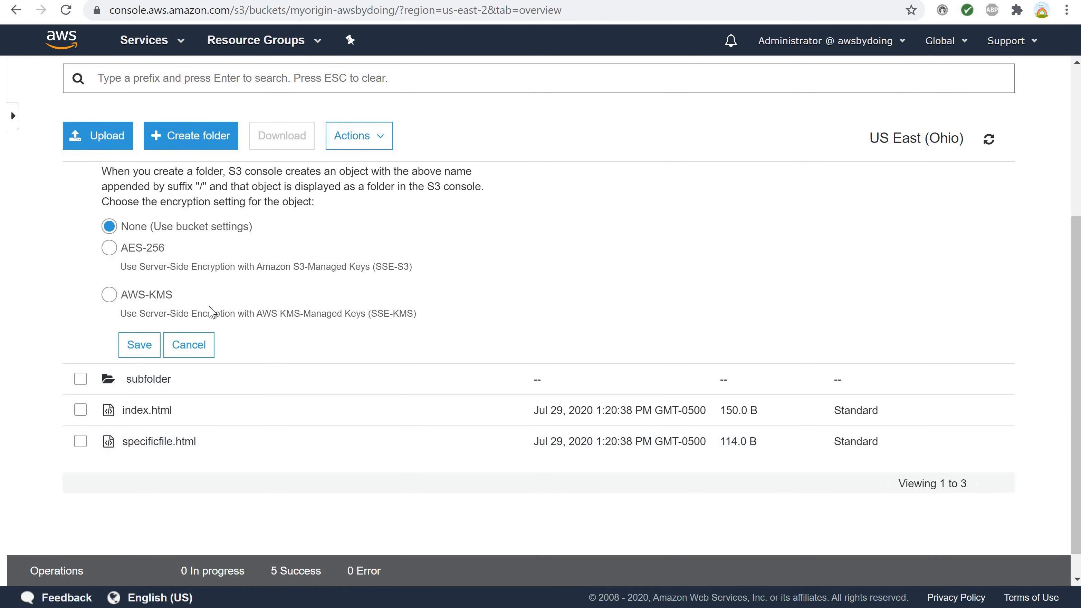
{"action": "scroll", "coordinate": [209, 308], "scroll_direction": "up", "scroll_amount": 4}
{"action": "scroll", "coordinate": [210, 306], "scroll_direction": "down", "scroll_amount": 3}
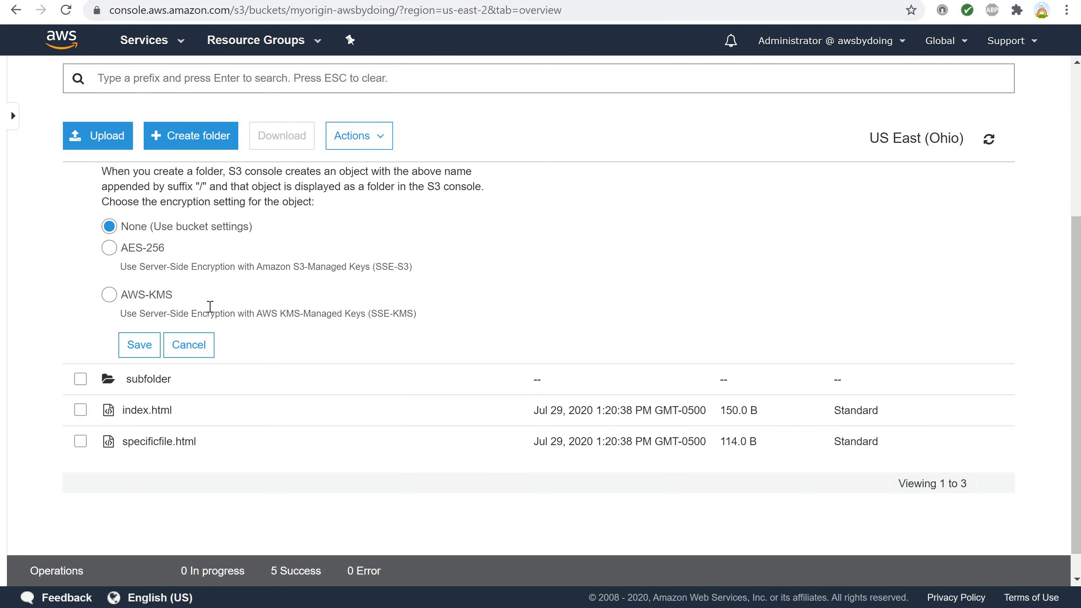
{"action": "left_click", "coordinate": [137, 345]}
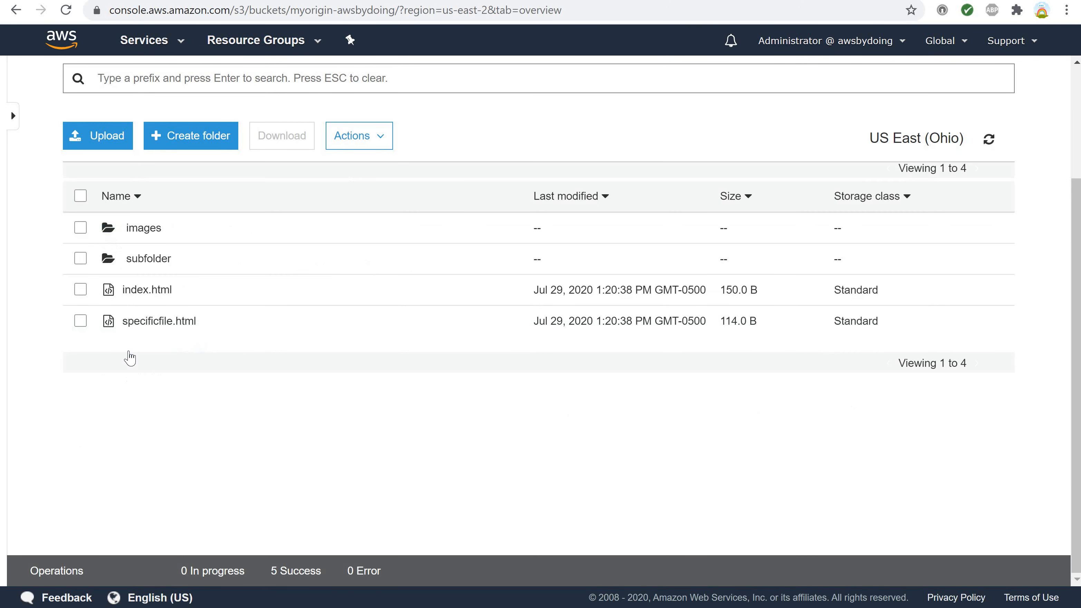
Make the images folder public, clear its selection and open the folder.
{"action": "left_click", "coordinate": [80, 228]}
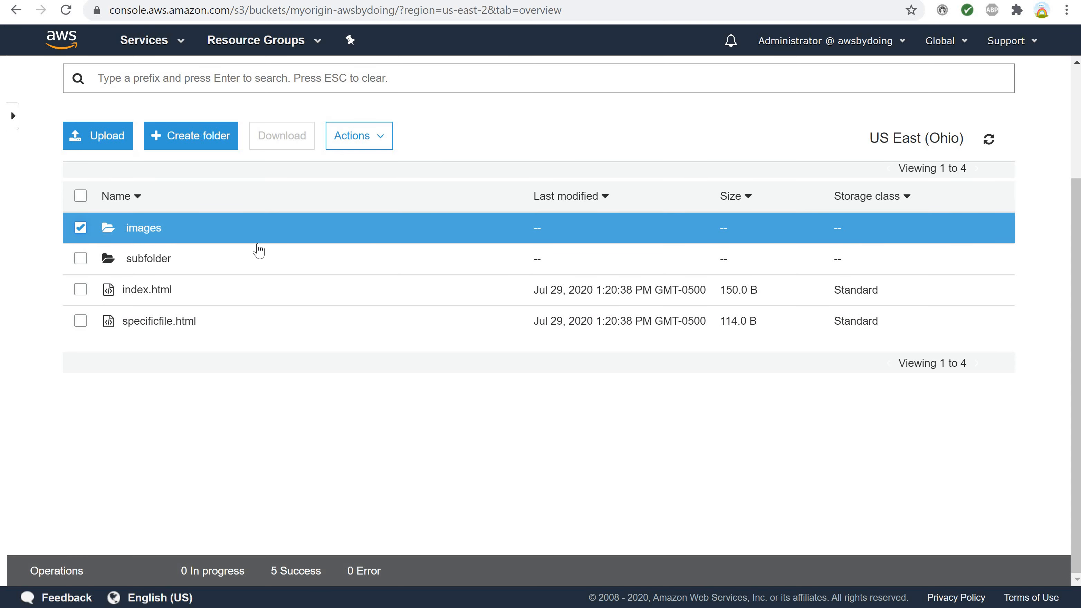
{"action": "left_click", "coordinate": [352, 144]}
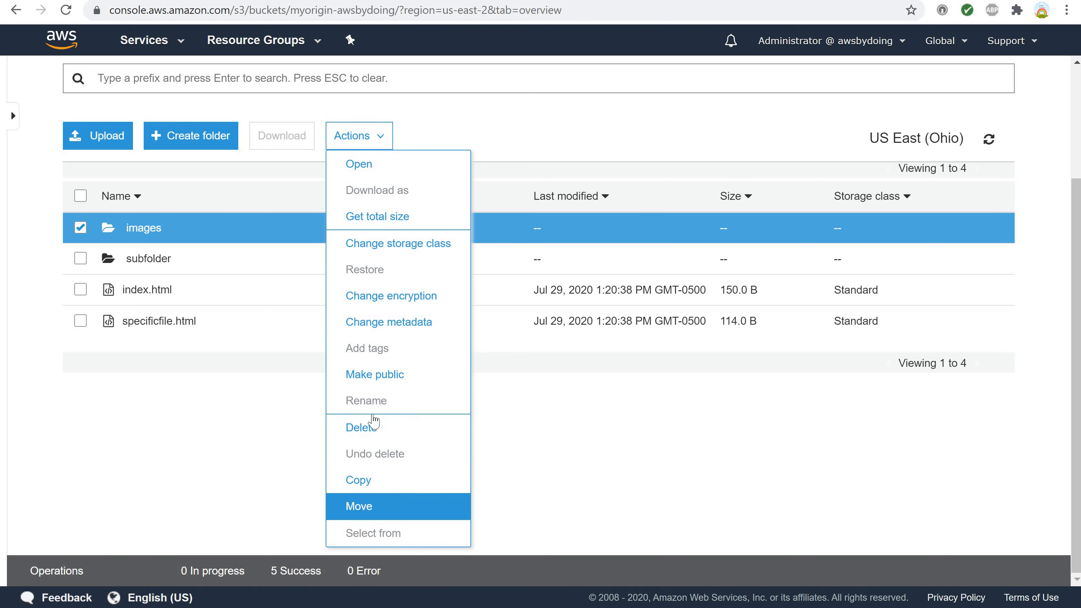
{"action": "left_click", "coordinate": [372, 374]}
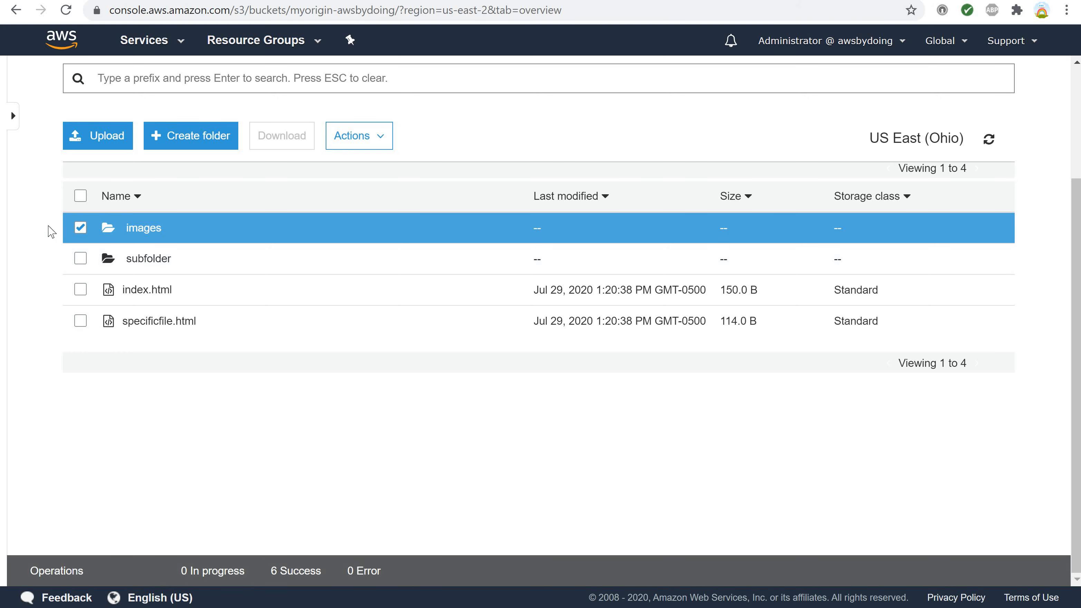
{"action": "left_click", "coordinate": [80, 230]}
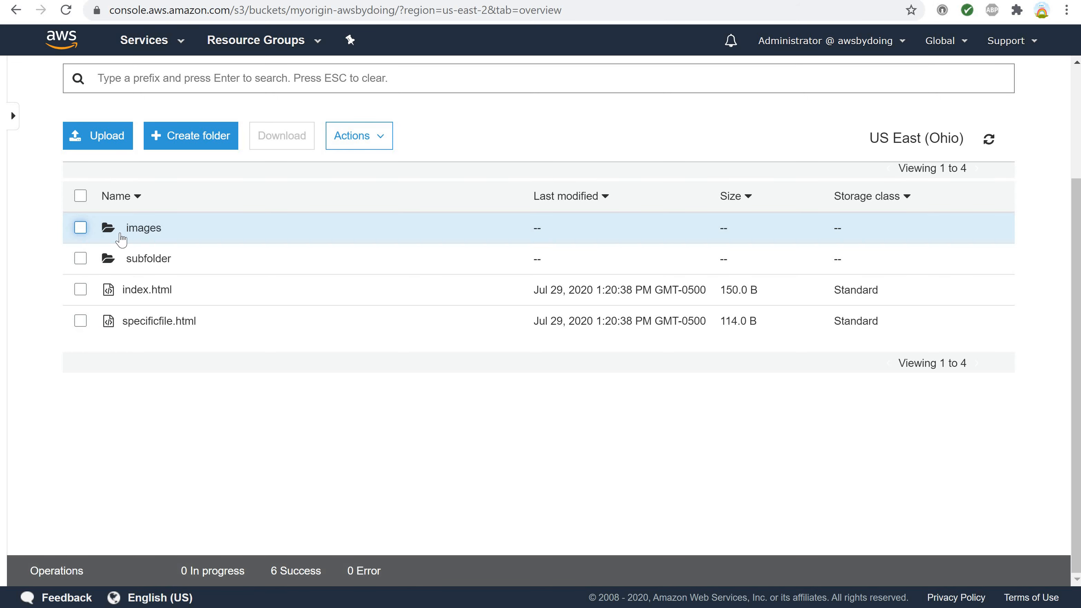
{"action": "left_click", "coordinate": [139, 230]}
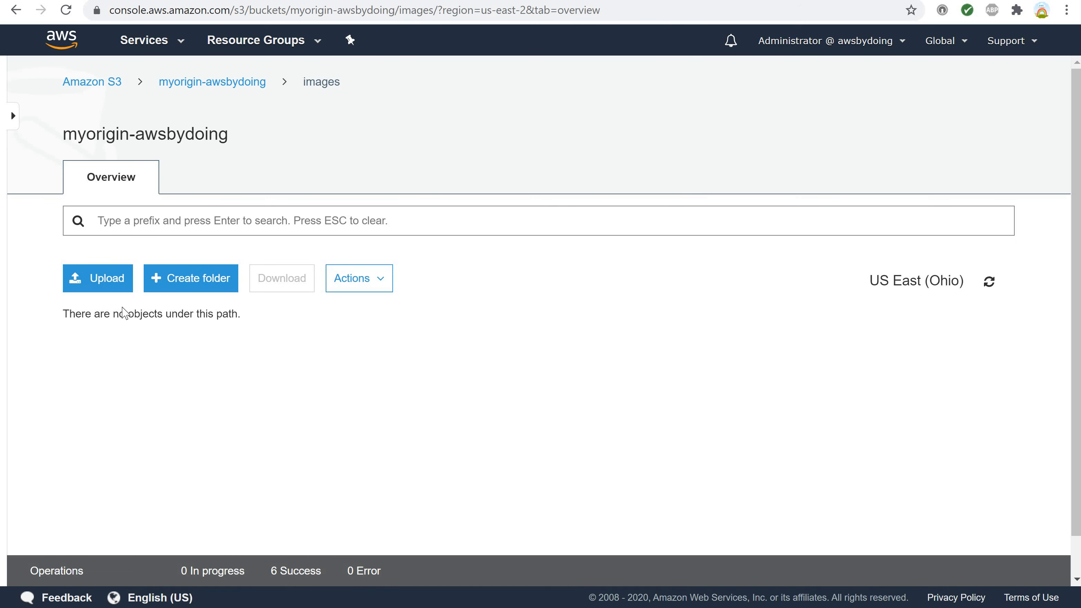
Start an upload into the images folder and add awsbd_logo.png from the mywebsitefiles folder in File Explorer.
{"action": "left_click", "coordinate": [96, 279]}
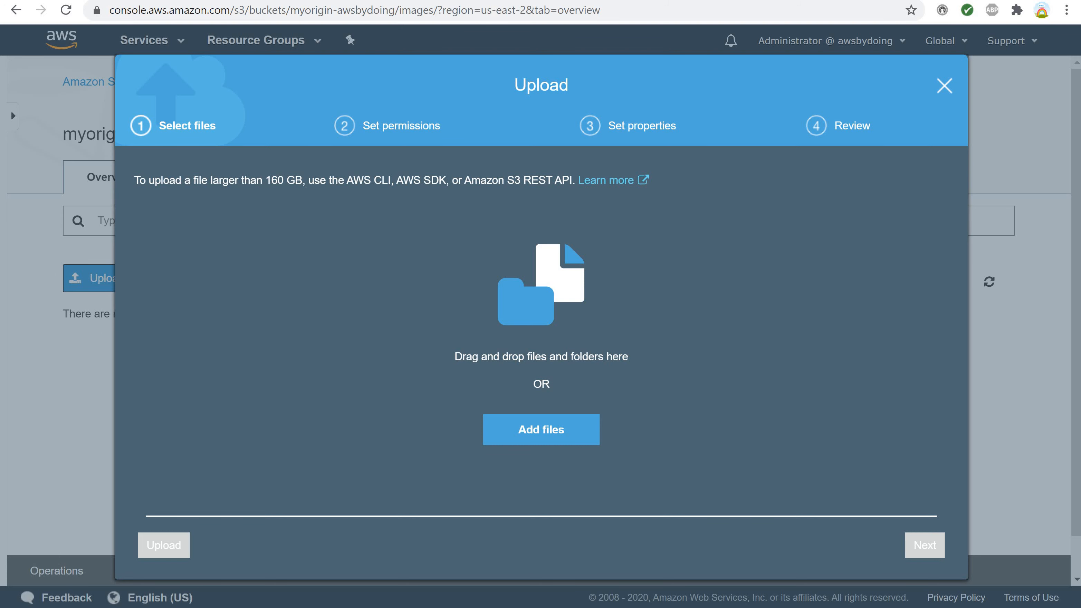
{"action": "key", "text": "alt+Tab"}
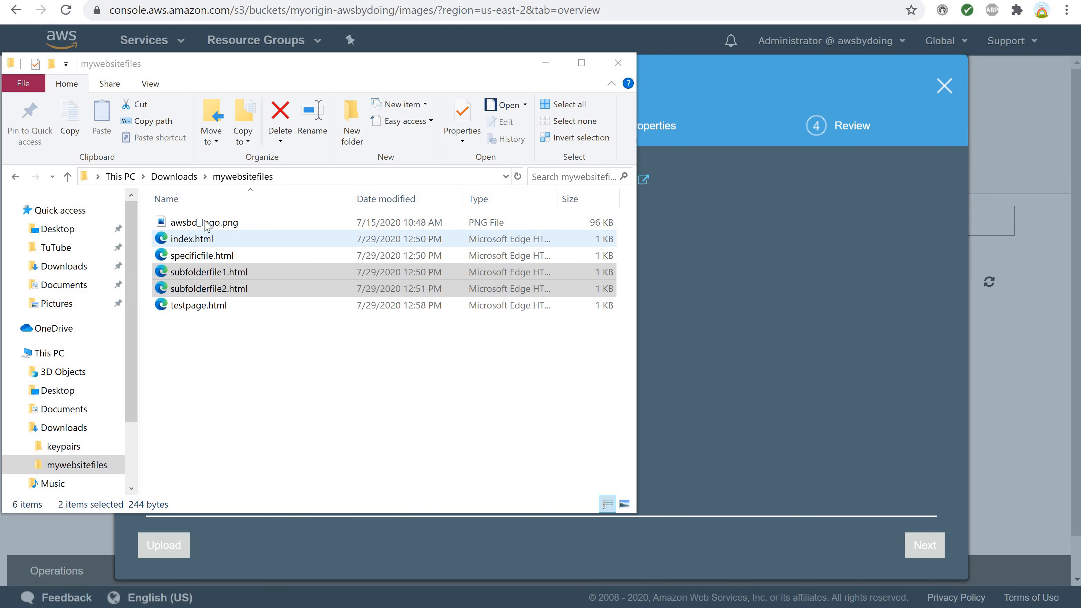
{"action": "left_click", "coordinate": [215, 224]}
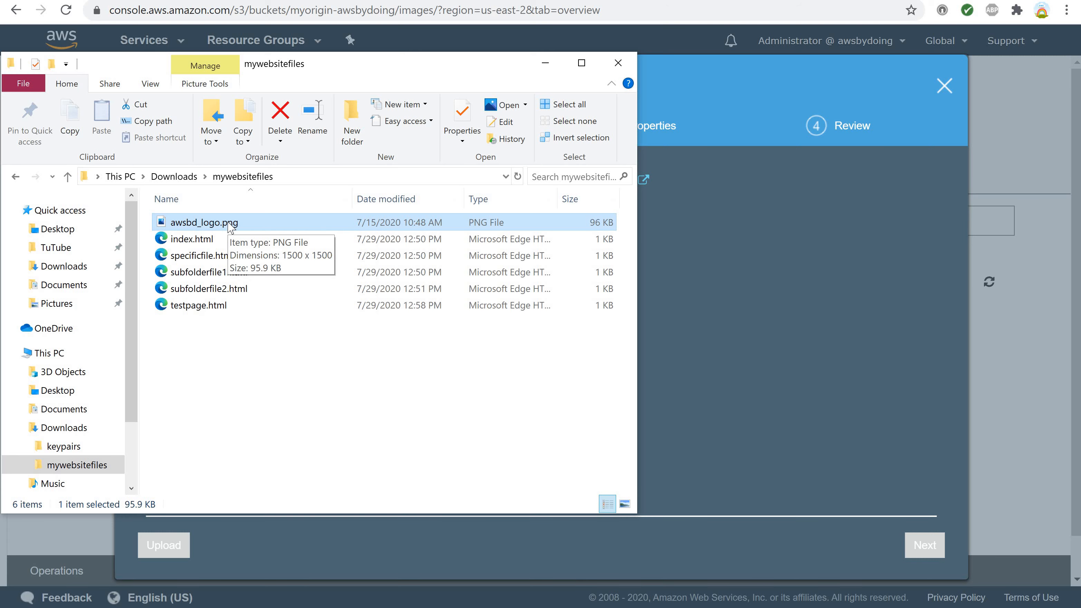
{"action": "left_click_drag", "start_coordinate": [230, 227], "coordinate": [804, 357]}
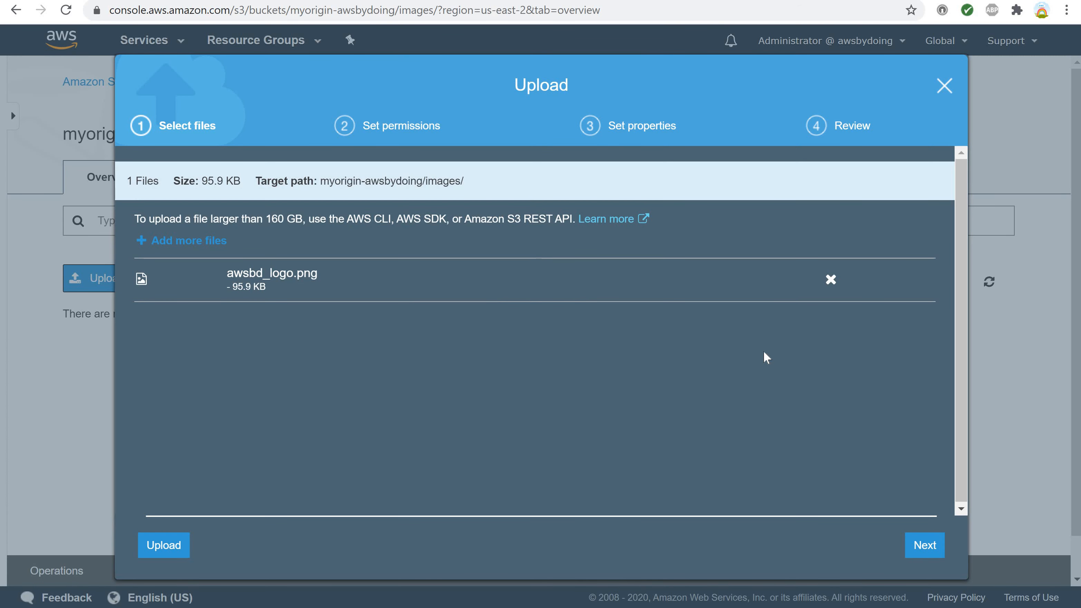
Grant public read access to awsbd_logo.png in the upload's permissions.
{"action": "left_click", "coordinate": [924, 550]}
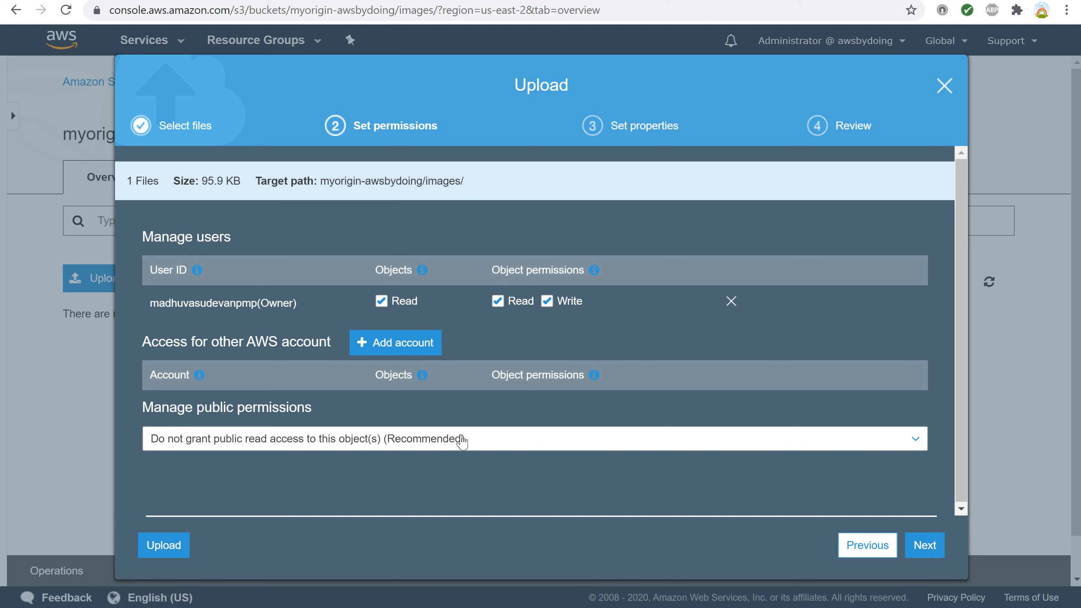
{"action": "left_click", "coordinate": [462, 440]}
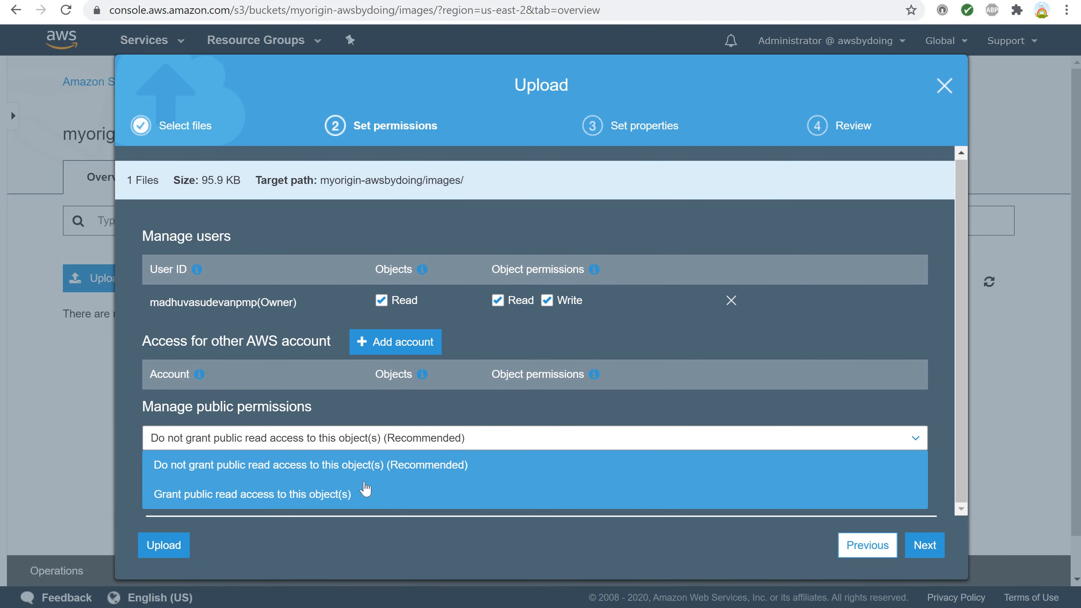
{"action": "left_click", "coordinate": [340, 496]}
{"action": "scroll", "coordinate": [392, 485], "scroll_direction": "down", "scroll_amount": 2}
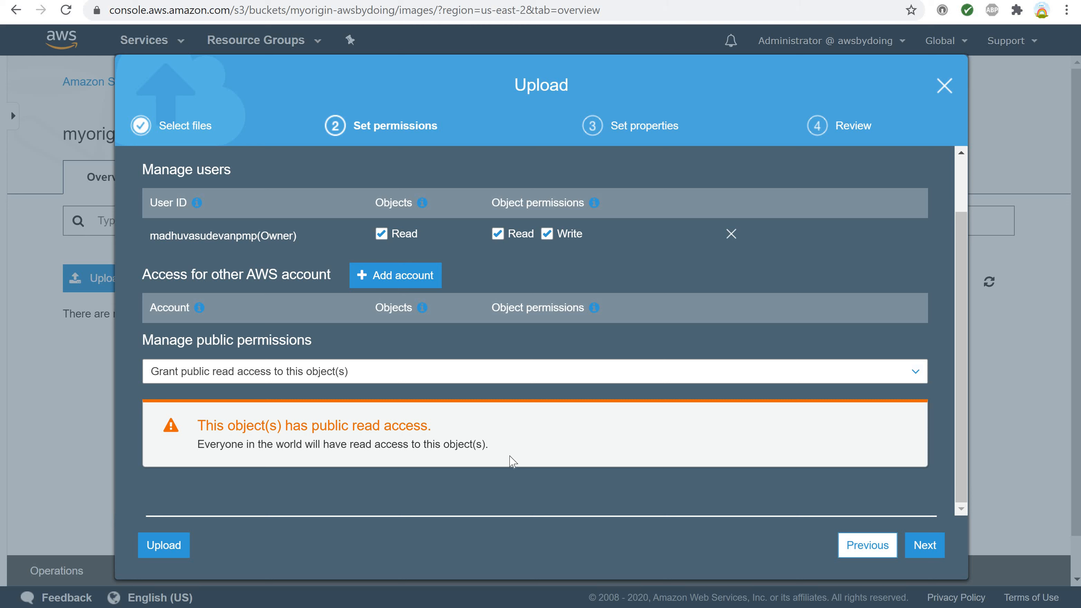
Look through the upload properties, keep Standard storage class with encryption None, and upload awsbd_logo.png to the images folder.
{"action": "left_click", "coordinate": [923, 548]}
{"action": "scroll", "coordinate": [396, 320], "scroll_direction": "down", "scroll_amount": 5}
{"action": "scroll", "coordinate": [404, 330], "scroll_direction": "up", "scroll_amount": 9}
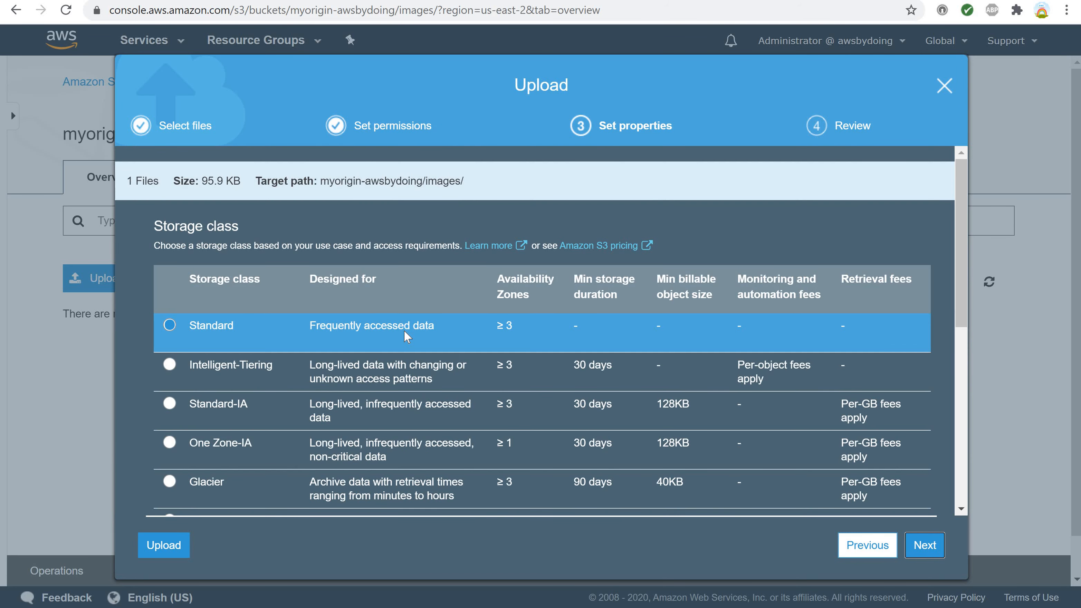
{"action": "scroll", "coordinate": [404, 330], "scroll_direction": "down", "scroll_amount": 2}
{"action": "scroll", "coordinate": [404, 331], "scroll_direction": "down", "scroll_amount": 7}
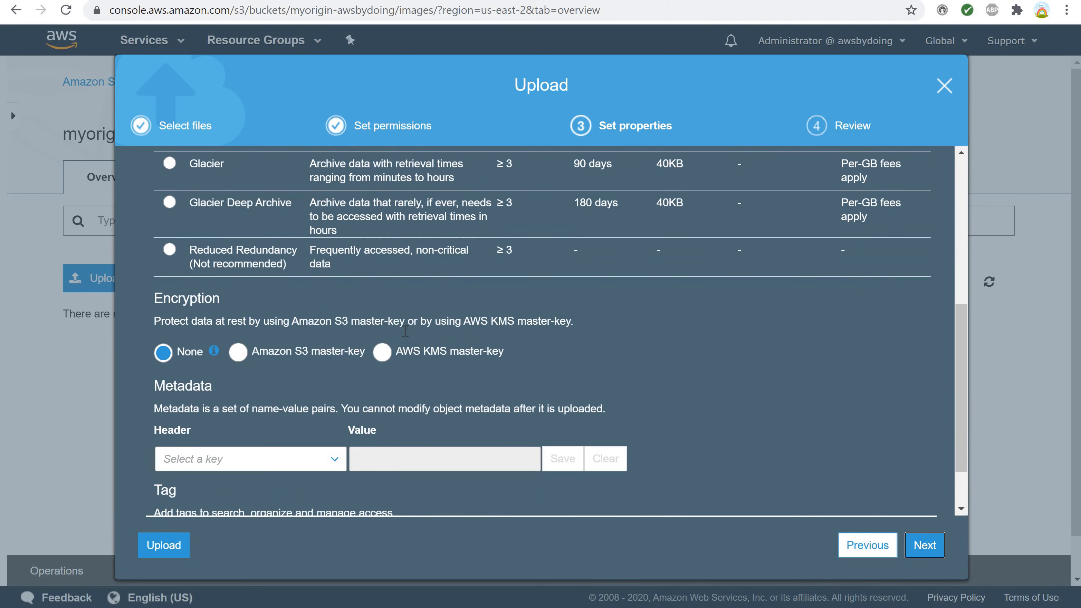
{"action": "scroll", "coordinate": [405, 331], "scroll_direction": "up", "scroll_amount": 4}
{"action": "scroll", "coordinate": [404, 331], "scroll_direction": "down", "scroll_amount": 2}
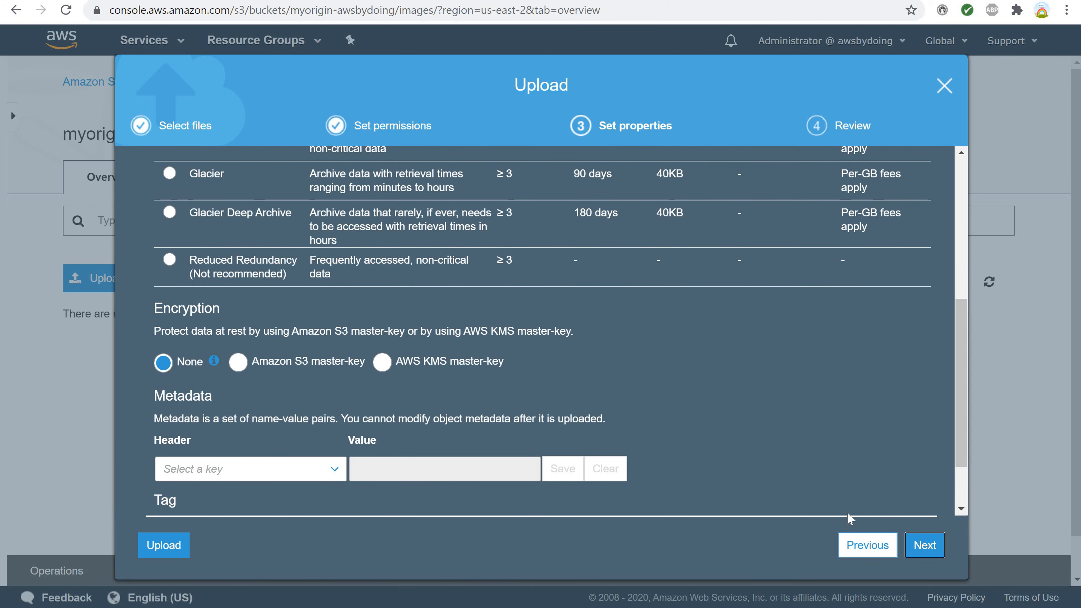
{"action": "left_click", "coordinate": [922, 546]}
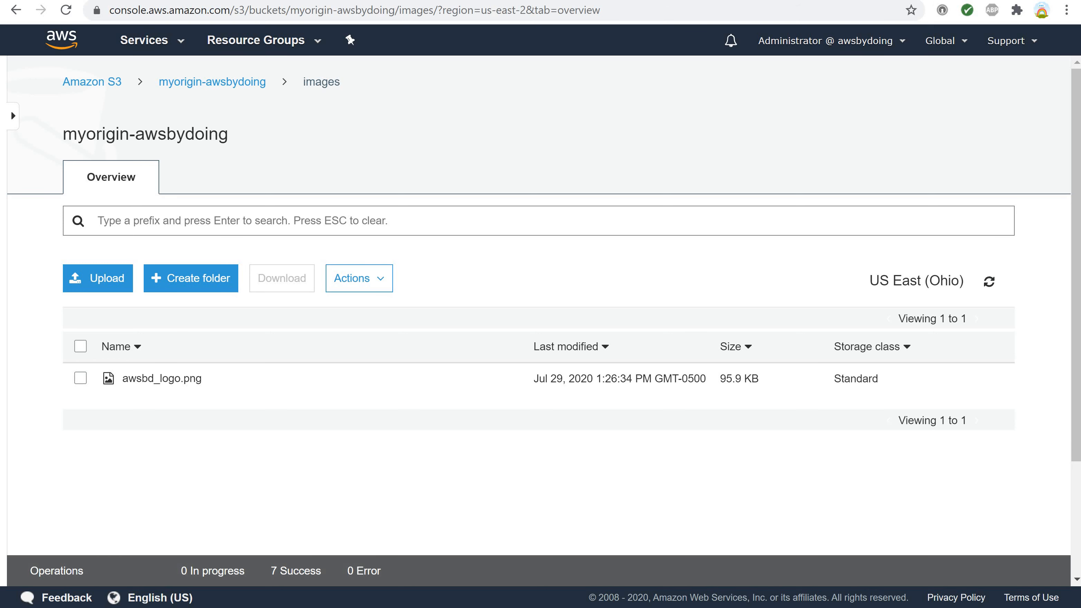
Return to the root of the myorigin-awsbydoing bucket and clear the images highlight in the bucket structure slide.
{"action": "left_click", "coordinate": [211, 82]}
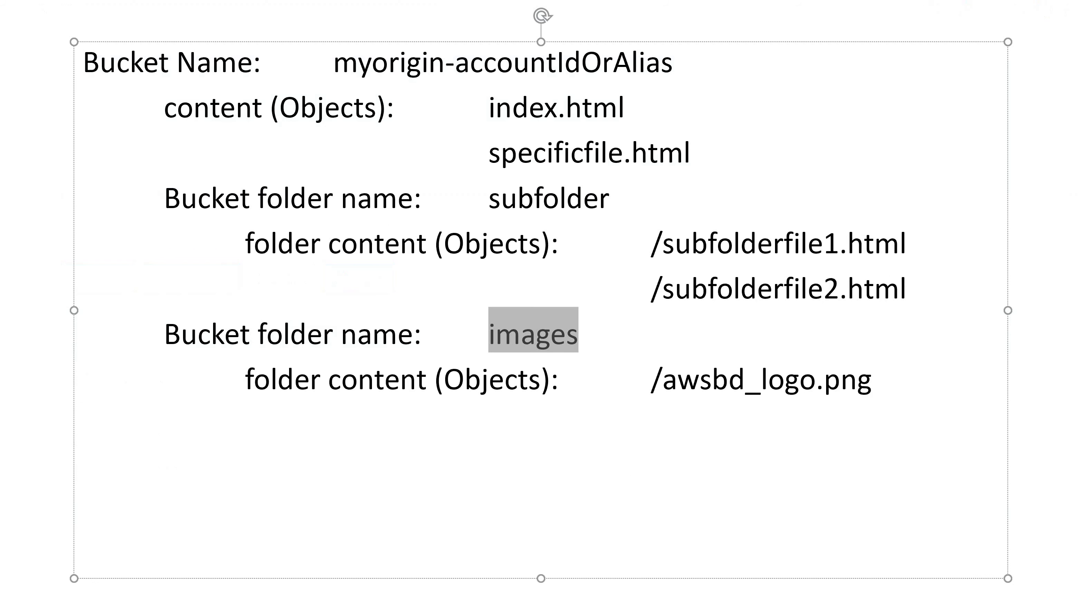
{"action": "left_click", "coordinate": [412, 300]}
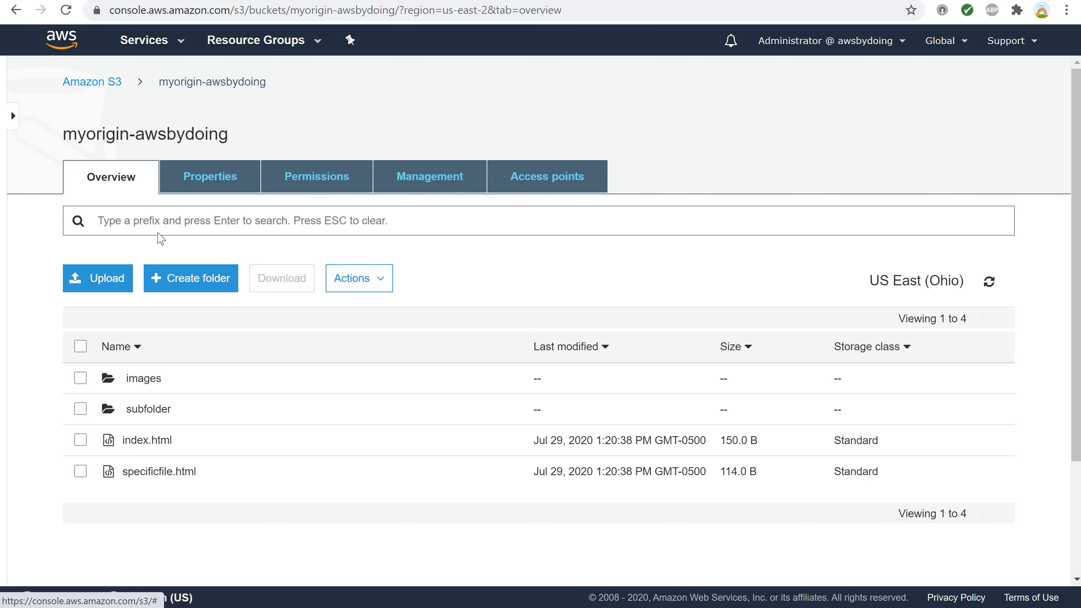
Test public access to index.html by opening its object URL, then return to the object's details.
{"action": "left_click", "coordinate": [146, 441]}
{"action": "scroll", "coordinate": [178, 419], "scroll_direction": "down", "scroll_amount": 2}
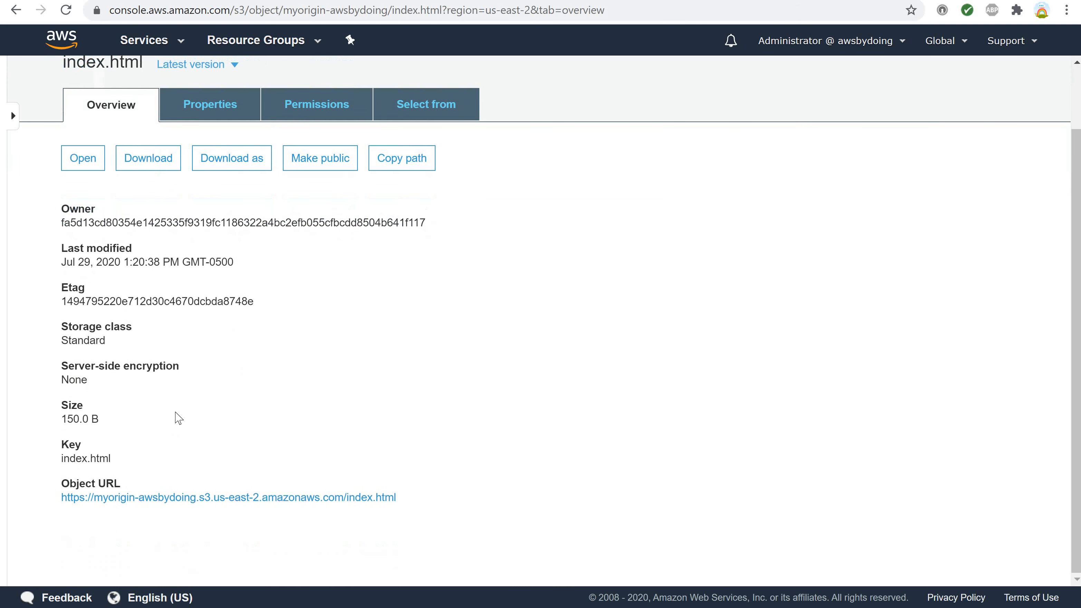
{"action": "left_click", "coordinate": [77, 498]}
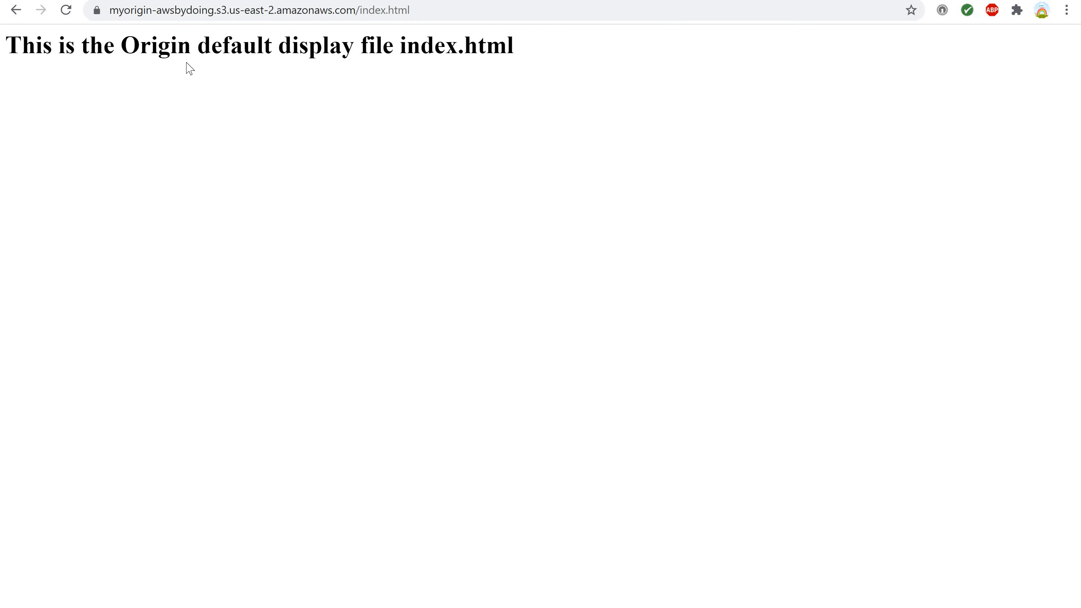
{"action": "left_click", "coordinate": [16, 9]}
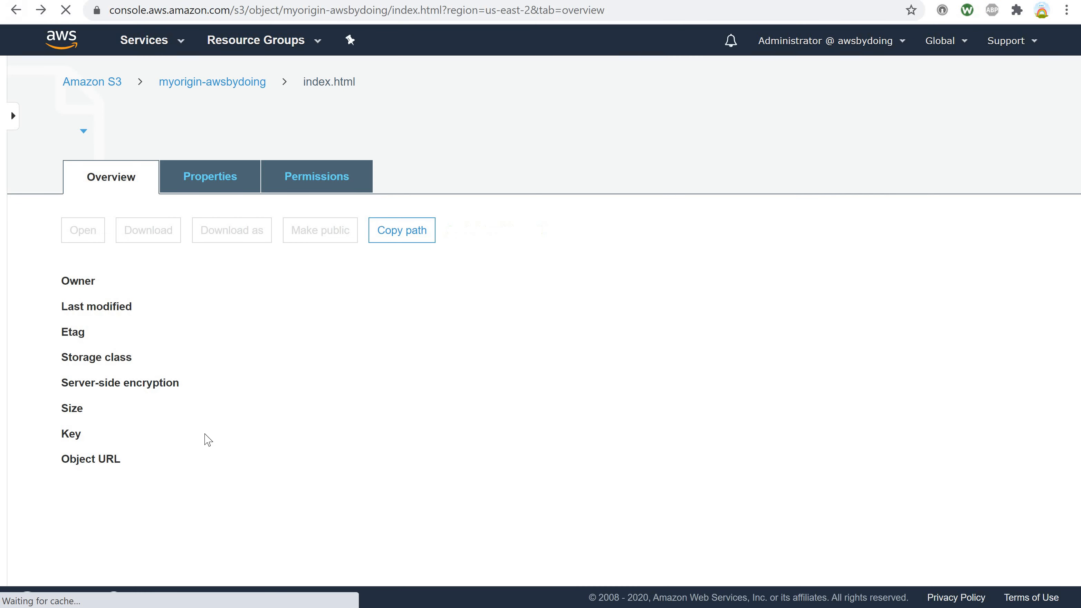
{"action": "scroll", "coordinate": [292, 419], "scroll_direction": "down", "scroll_amount": 2}
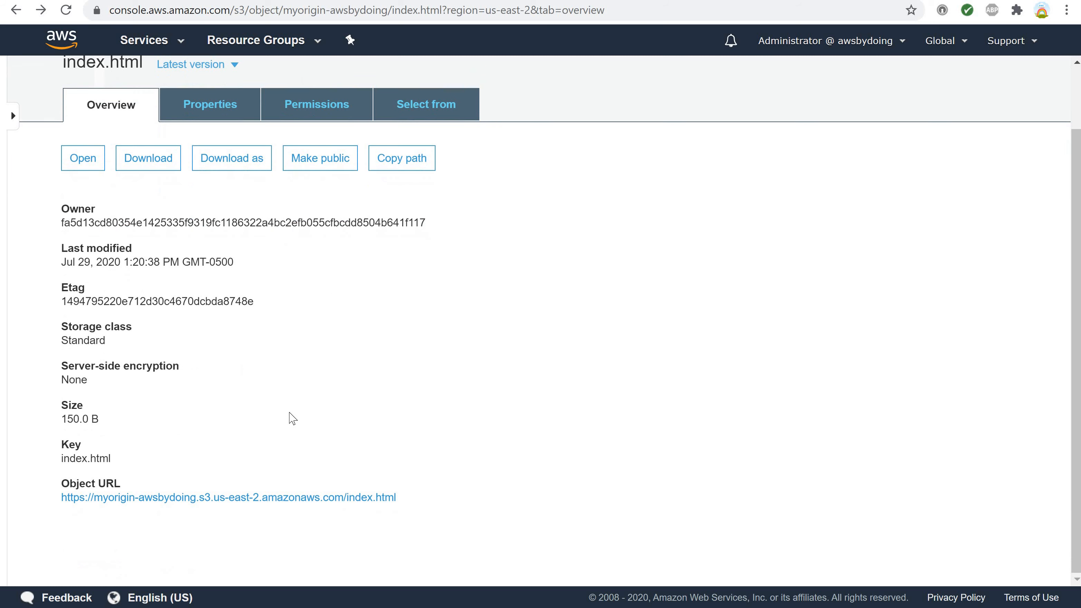
{"action": "scroll", "coordinate": [292, 419], "scroll_direction": "up", "scroll_amount": 2}
{"action": "scroll", "coordinate": [292, 419], "scroll_direction": "down", "scroll_amount": 2}
{"action": "scroll", "coordinate": [292, 419], "scroll_direction": "up", "scroll_amount": 2}
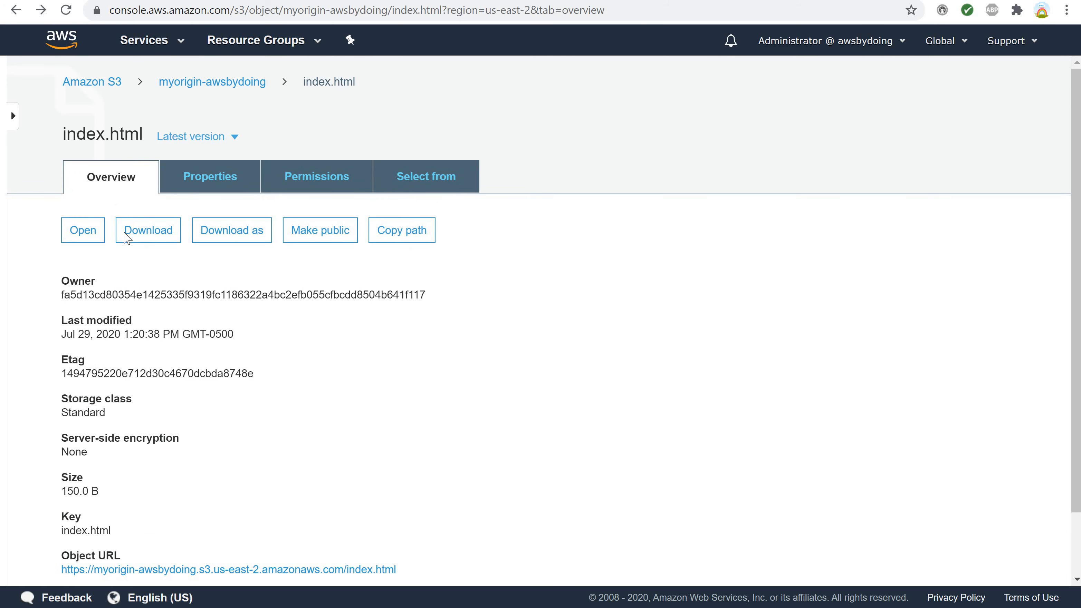
Go back to the bucket, test specificfile.html through its object URL, and return to the file's details.
{"action": "left_click", "coordinate": [223, 89]}
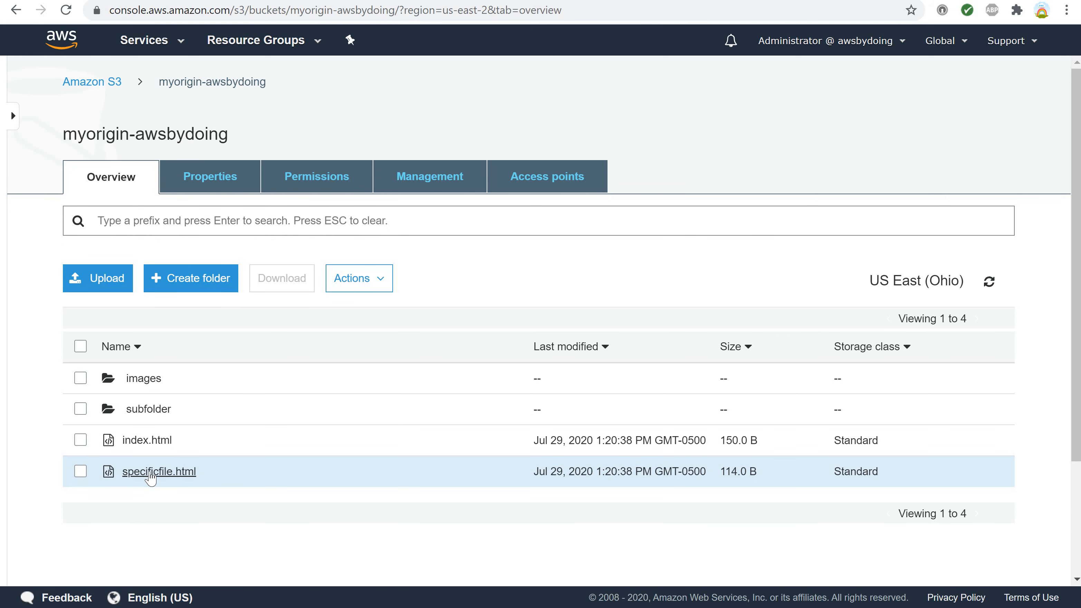
{"action": "left_click", "coordinate": [149, 474]}
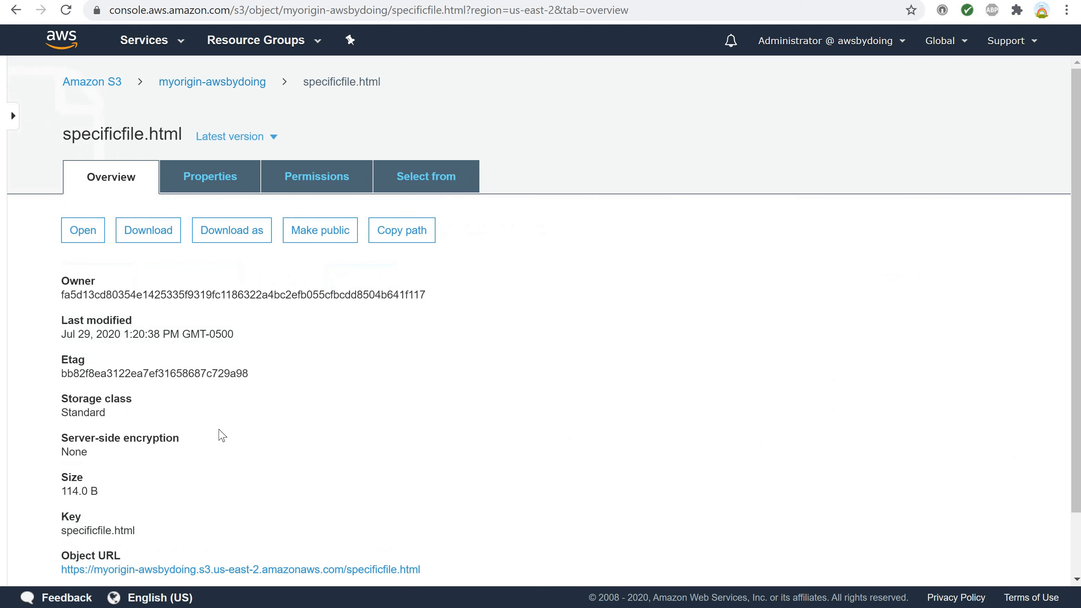
{"action": "scroll", "coordinate": [222, 433], "scroll_direction": "down", "scroll_amount": 1}
{"action": "scroll", "coordinate": [222, 434], "scroll_direction": "up", "scroll_amount": 1}
{"action": "scroll", "coordinate": [222, 433], "scroll_direction": "down", "scroll_amount": 1}
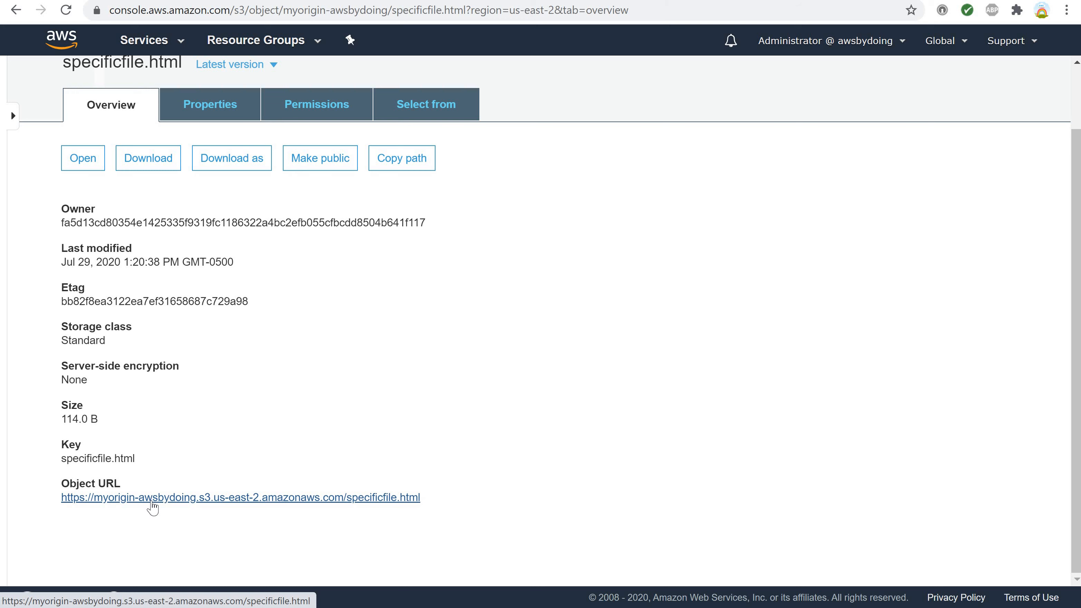
{"action": "left_click", "coordinate": [152, 497]}
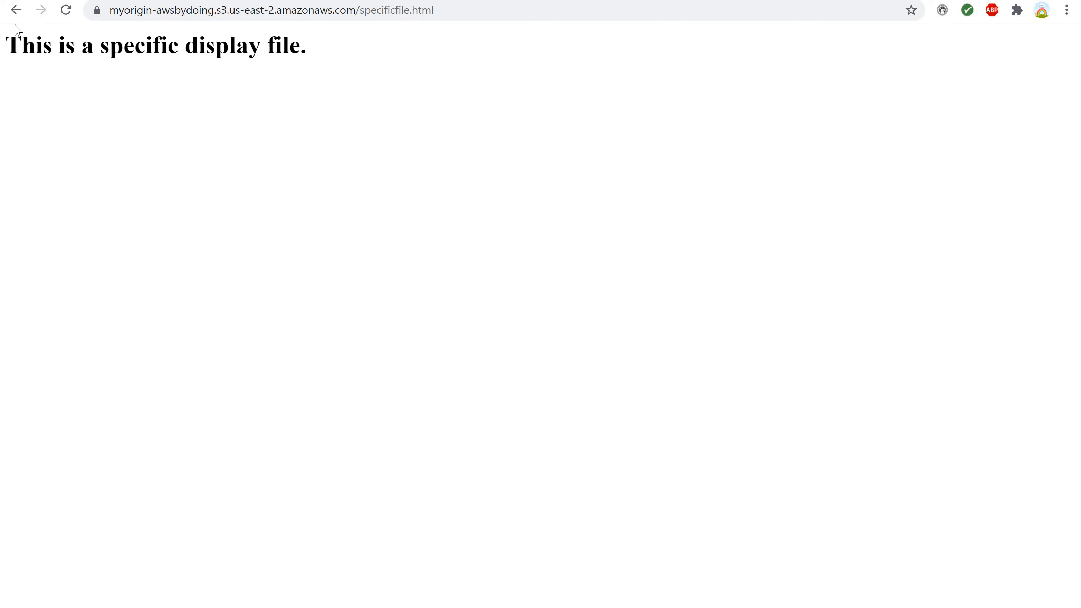
{"action": "right_click", "coordinate": [15, 14]}
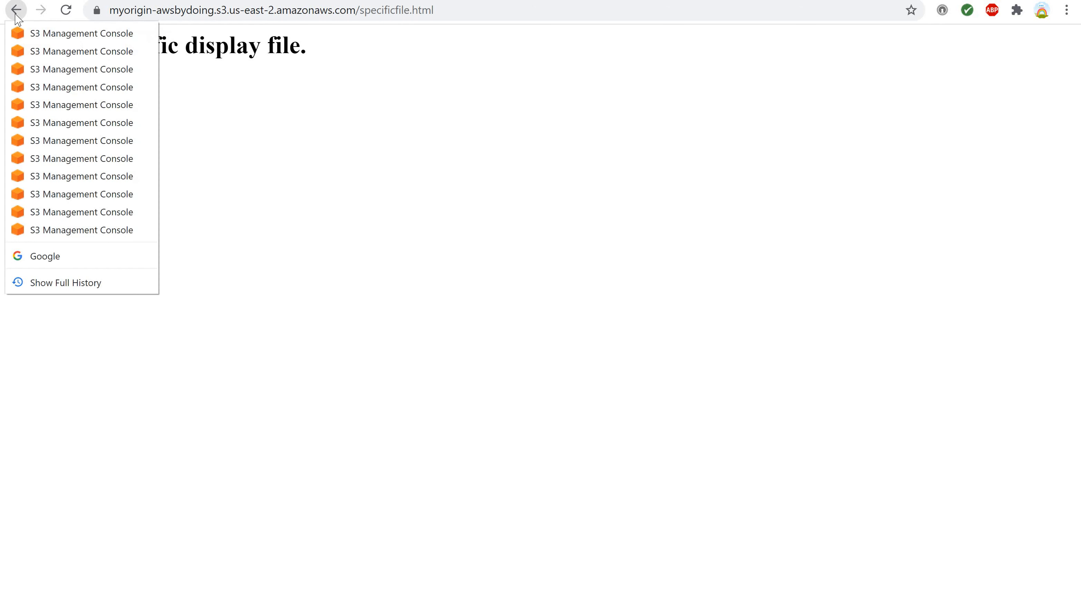
{"action": "left_click", "coordinate": [19, 15]}
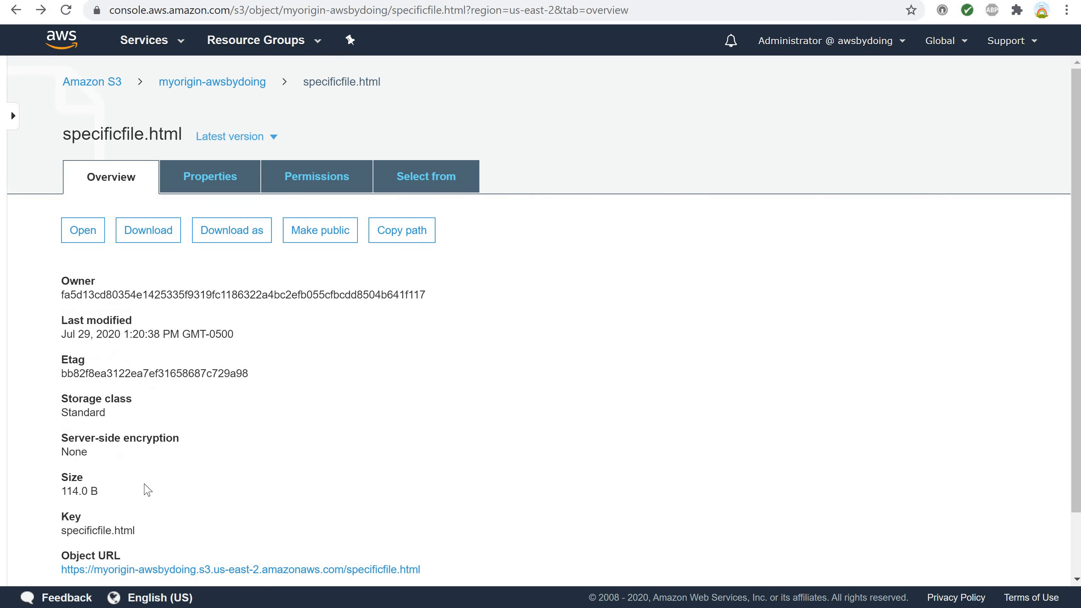
Open subfolder from the bucket's root, test subfolderfile1.html through its object URL, and return to the file's details.
{"action": "scroll", "coordinate": [144, 486], "scroll_direction": "up", "scroll_amount": 1}
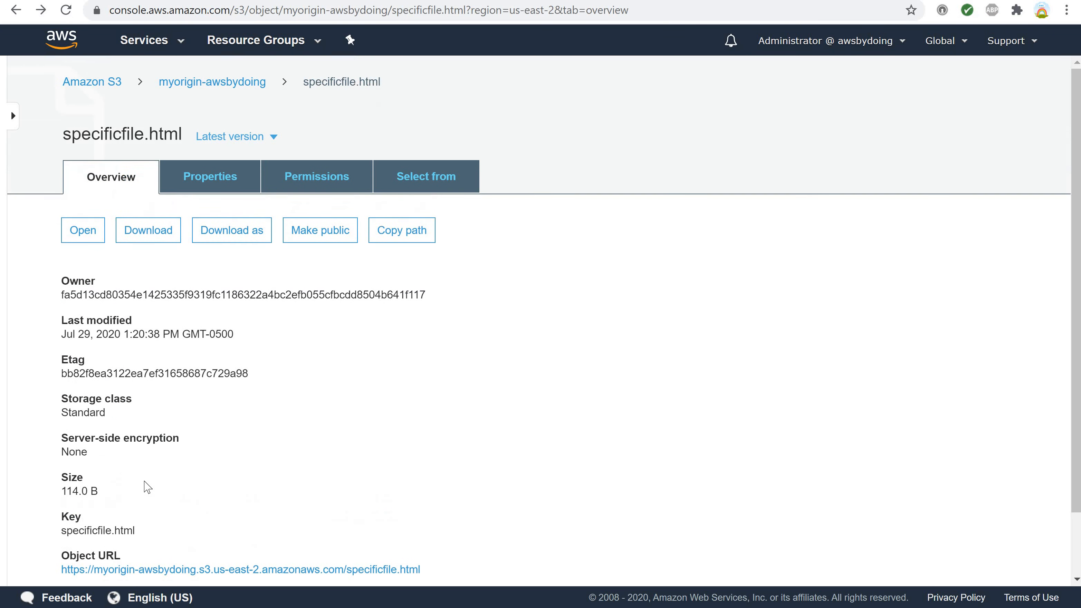
{"action": "left_click", "coordinate": [230, 83]}
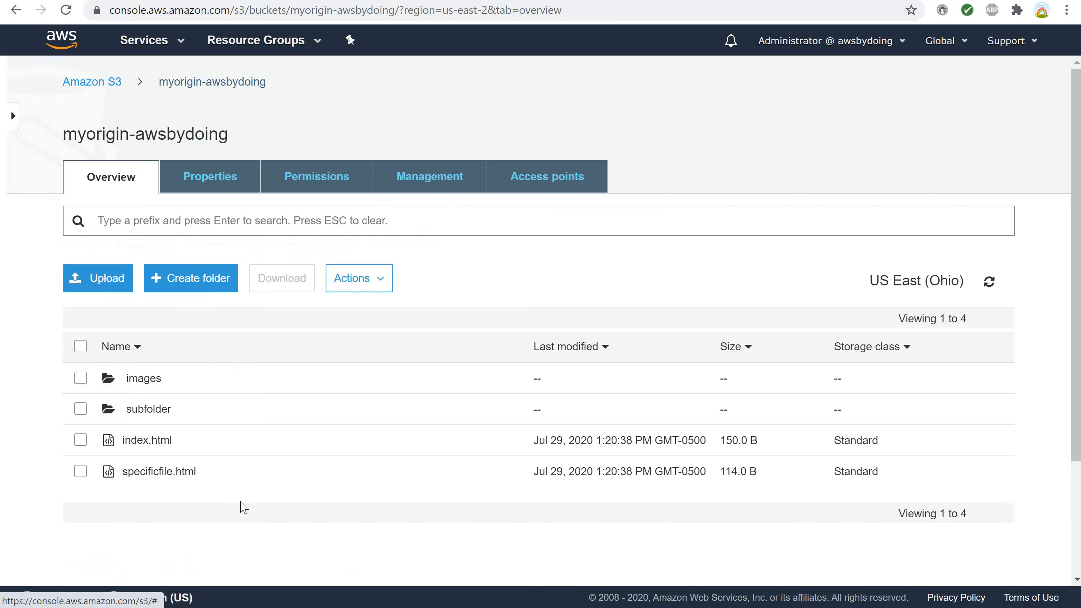
{"action": "left_click", "coordinate": [147, 409]}
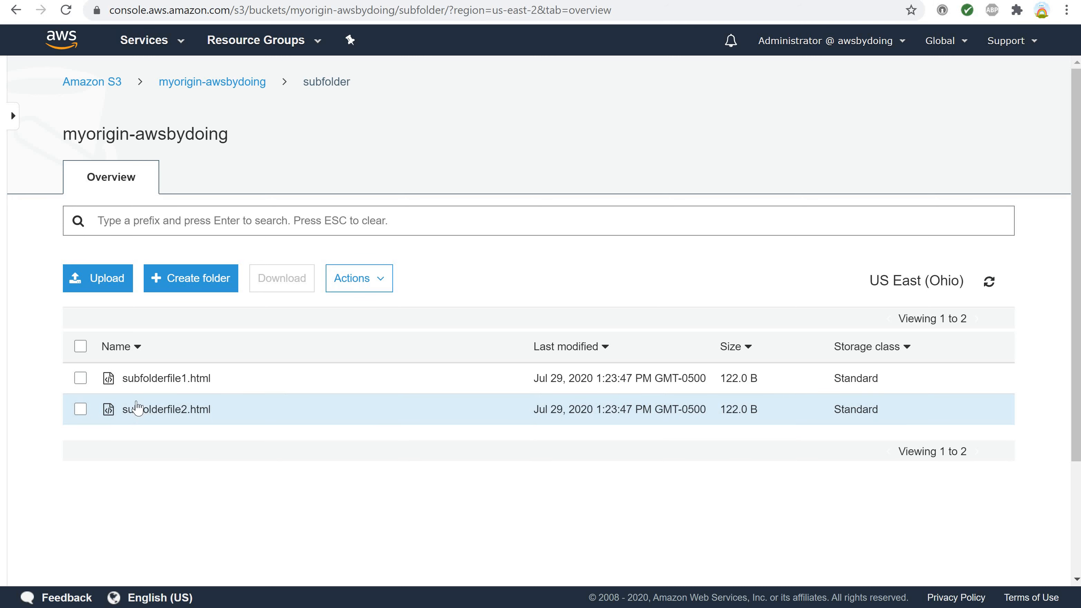
{"action": "left_click", "coordinate": [147, 380]}
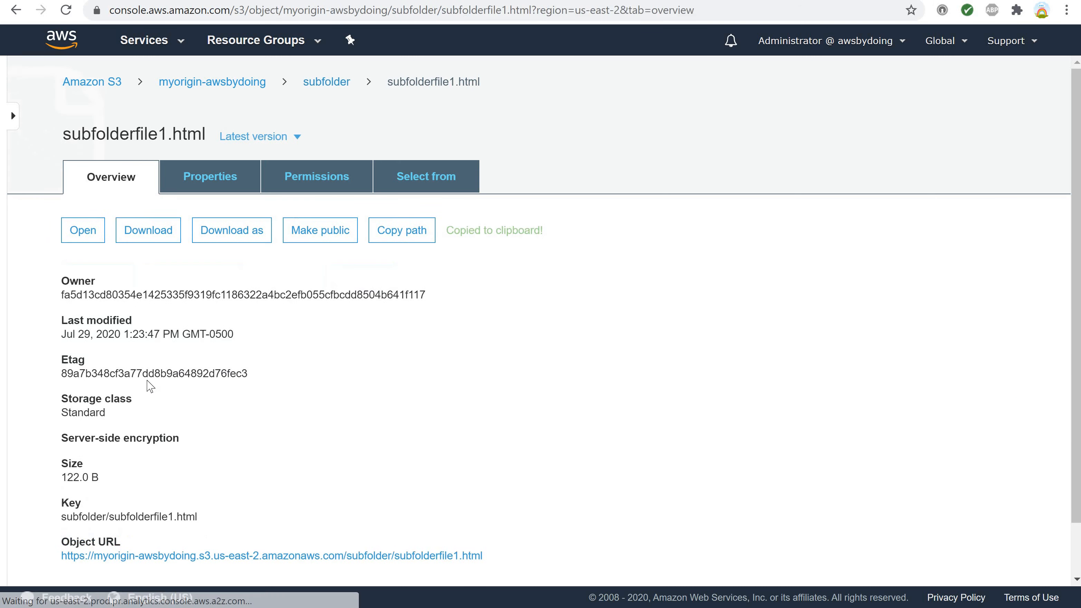
{"action": "scroll", "coordinate": [215, 441], "scroll_direction": "down", "scroll_amount": 2}
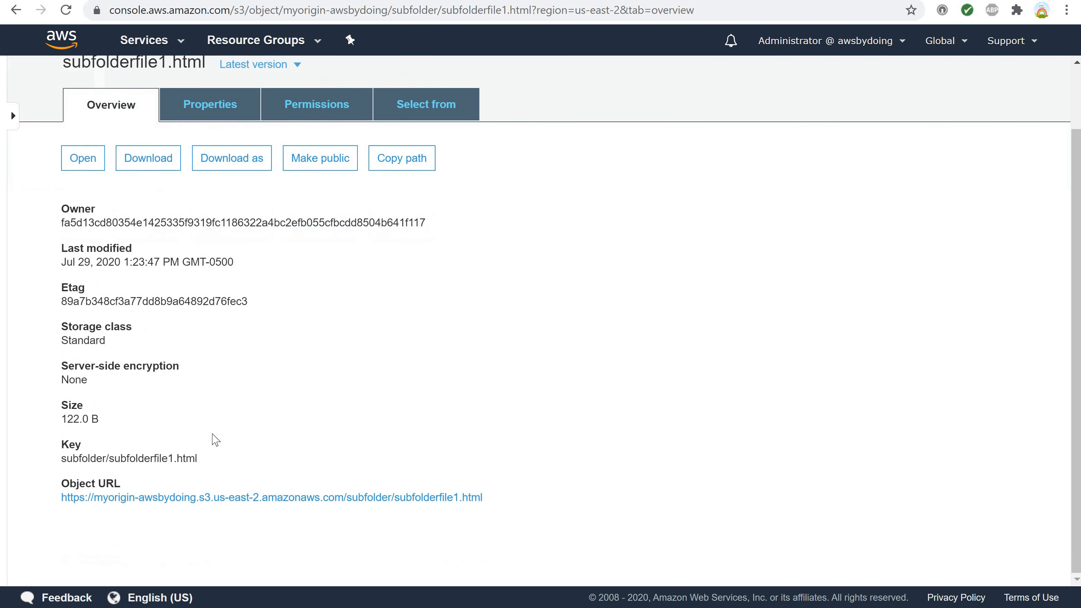
{"action": "left_click", "coordinate": [197, 499]}
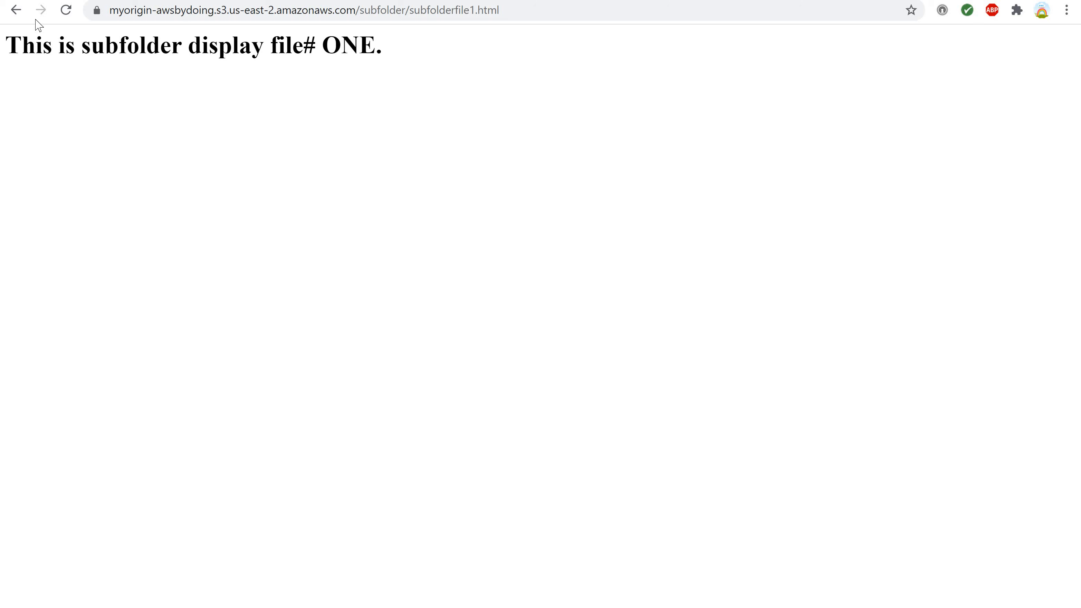
{"action": "left_click", "coordinate": [14, 12]}
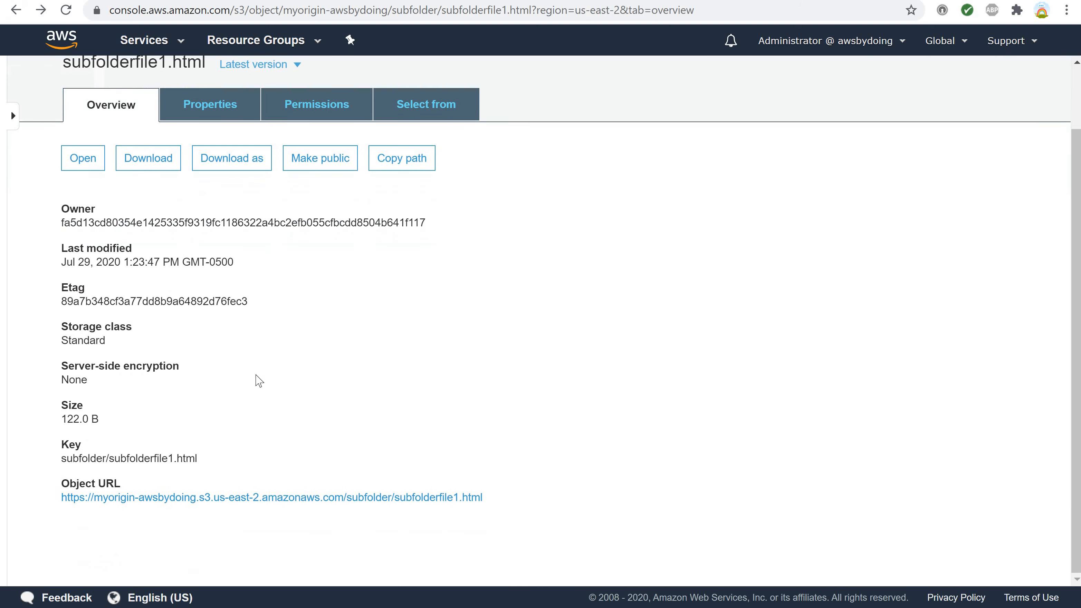
Return to subfolder, open subfolderfile2.html from its details page to view its content, and close the opened page.
{"action": "scroll", "coordinate": [259, 381], "scroll_direction": "up", "scroll_amount": 2}
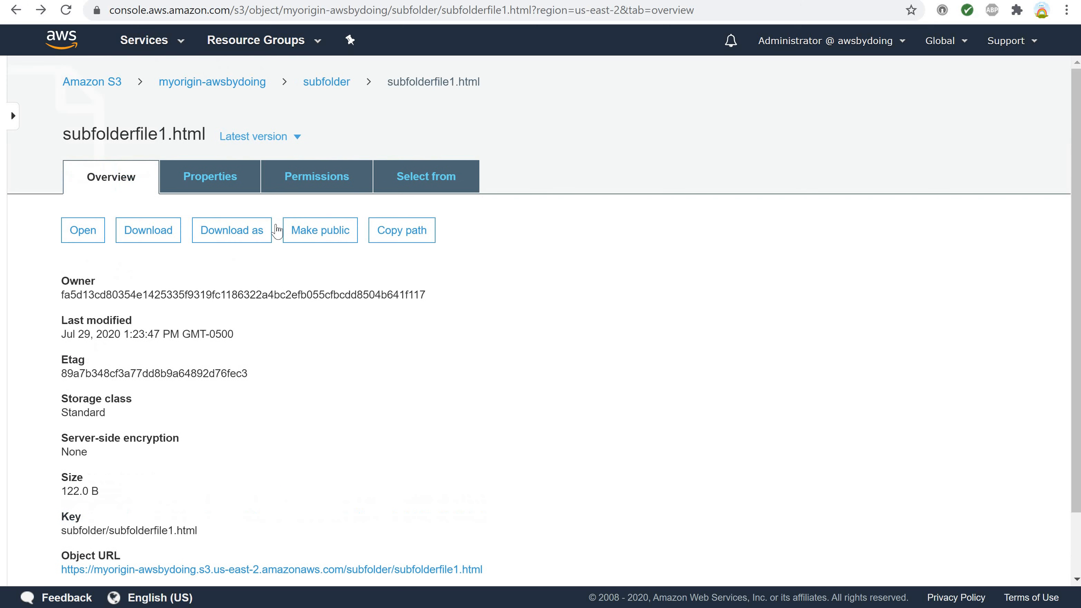
{"action": "left_click", "coordinate": [329, 87]}
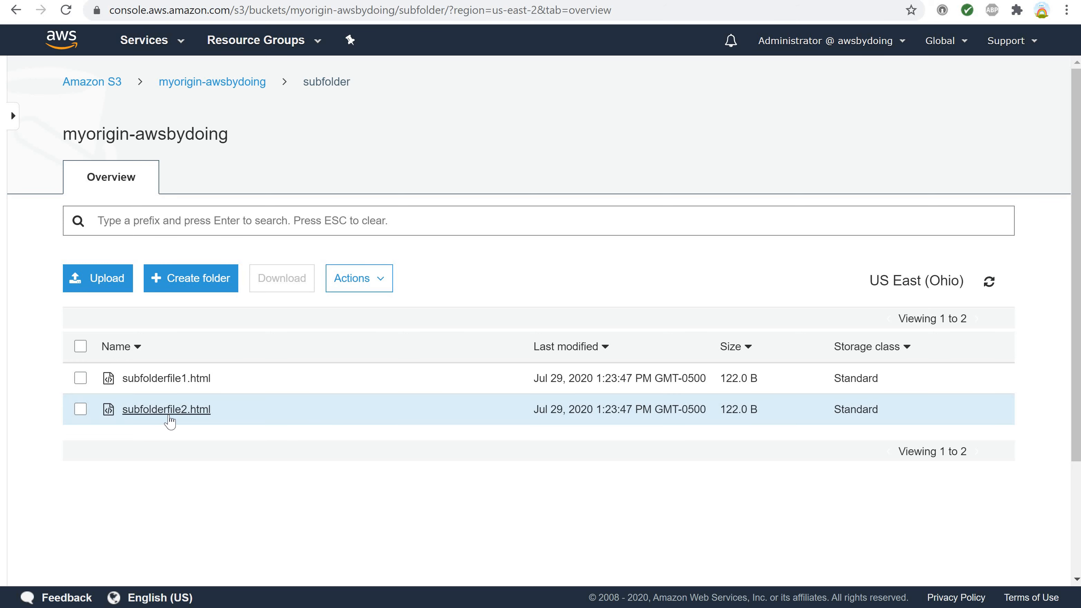
{"action": "left_click", "coordinate": [166, 410]}
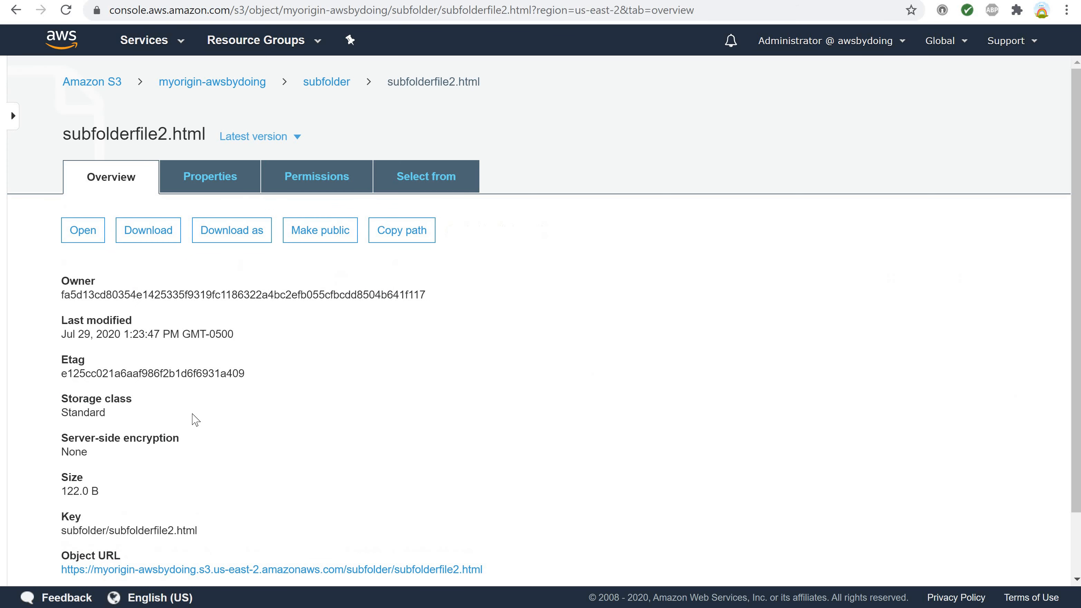
{"action": "left_click", "coordinate": [77, 237]}
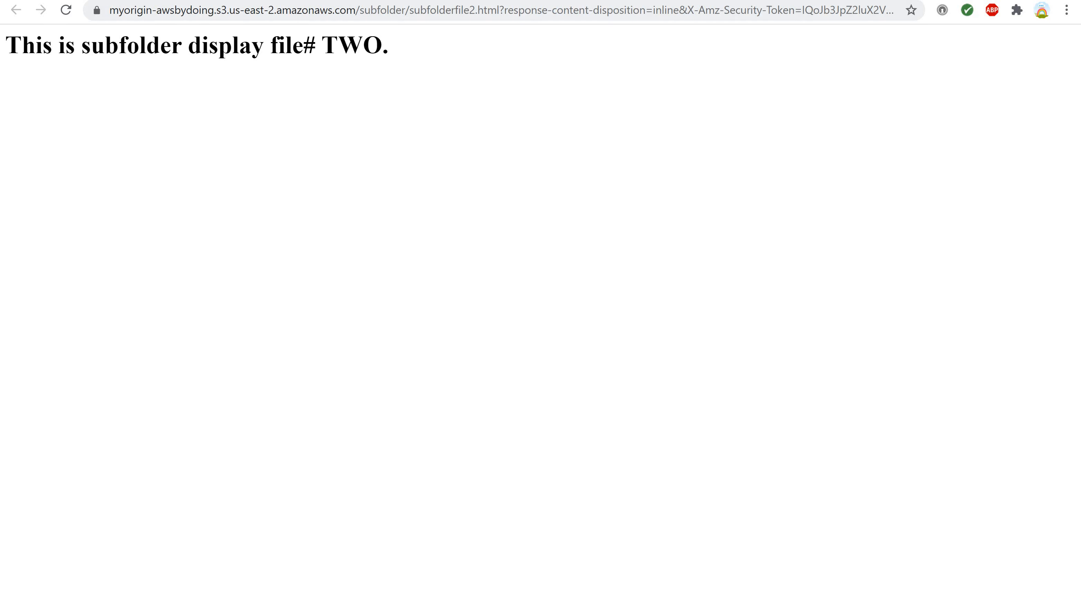
{"action": "left_click", "coordinate": [90, 1]}
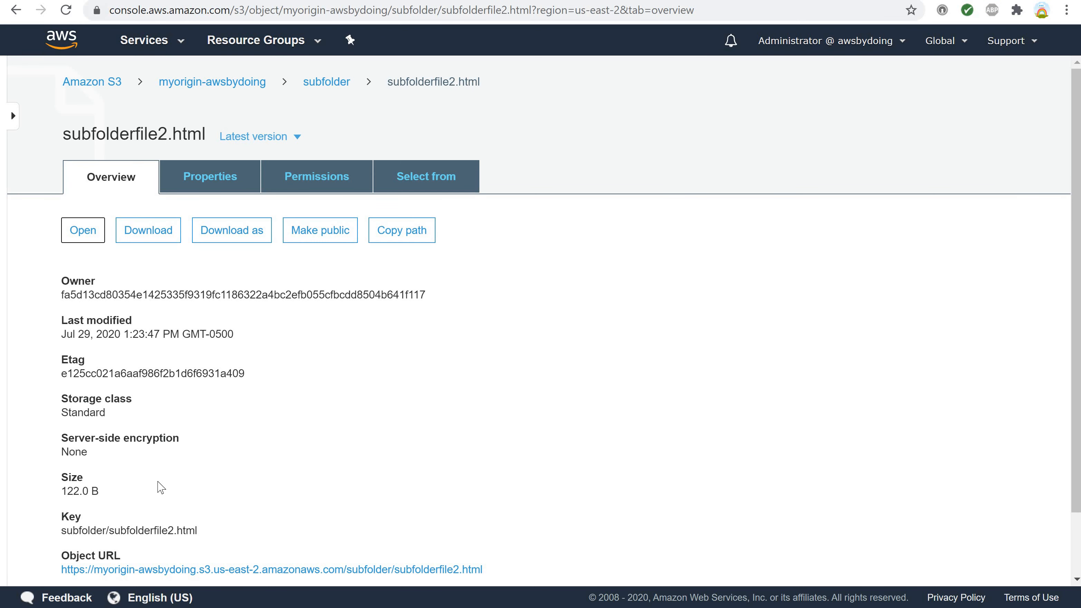
Open the images folder from the bucket's root, test awsbd_logo.png through its object URL, and return to the bucket's root.
{"action": "left_click", "coordinate": [237, 89]}
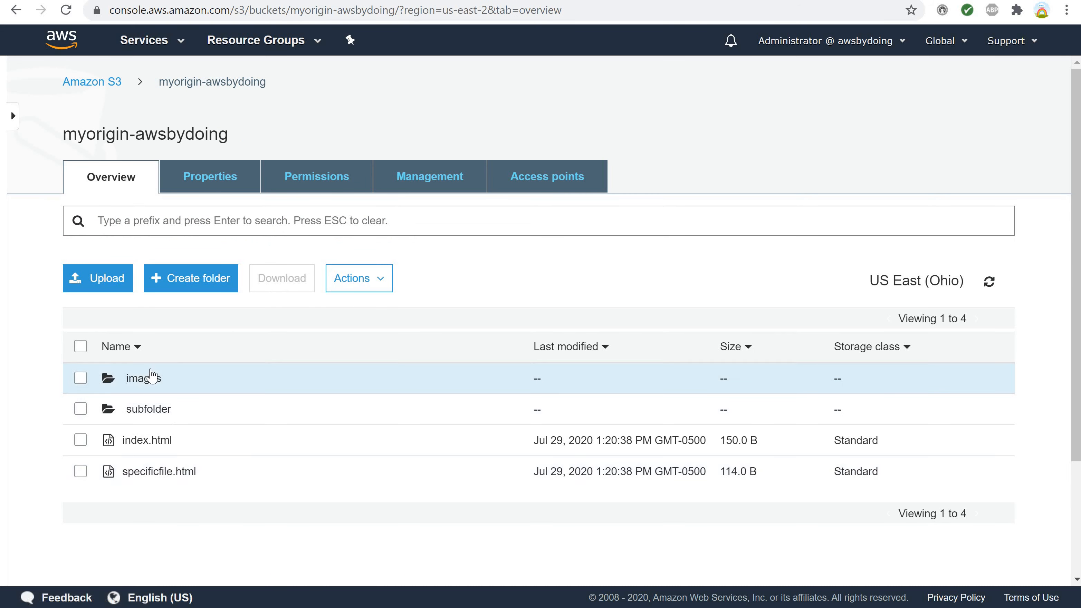
{"action": "left_click", "coordinate": [143, 383]}
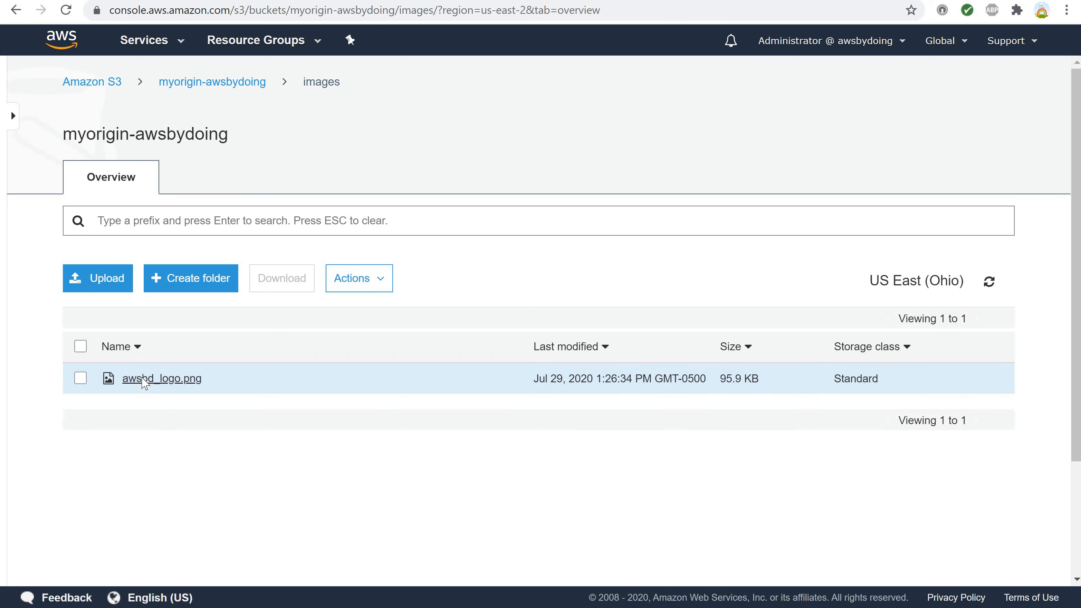
{"action": "left_click", "coordinate": [168, 383]}
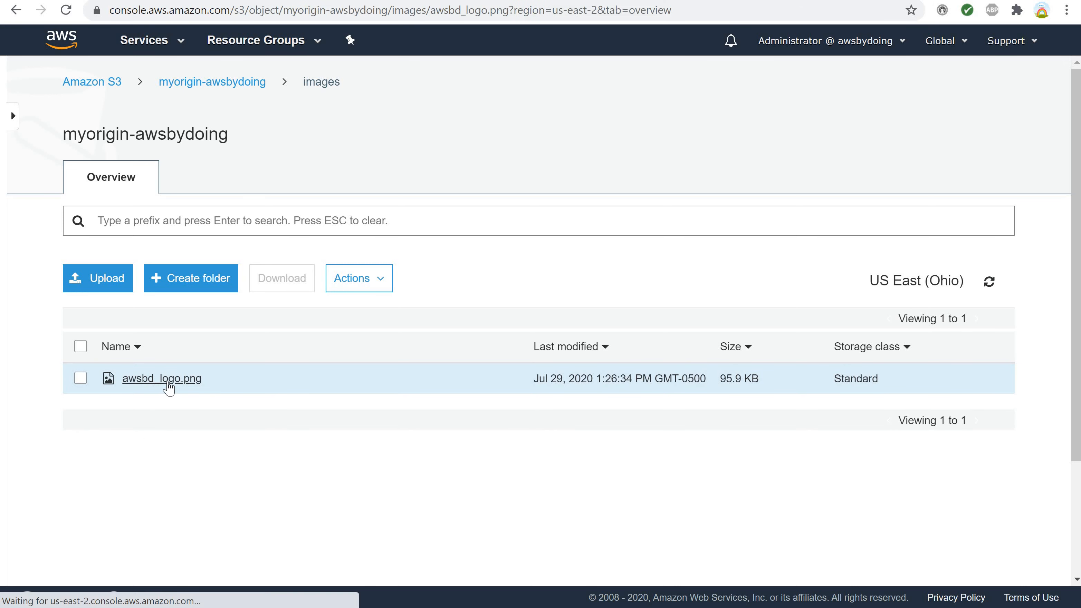
{"action": "scroll", "coordinate": [222, 413], "scroll_direction": "down", "scroll_amount": 3}
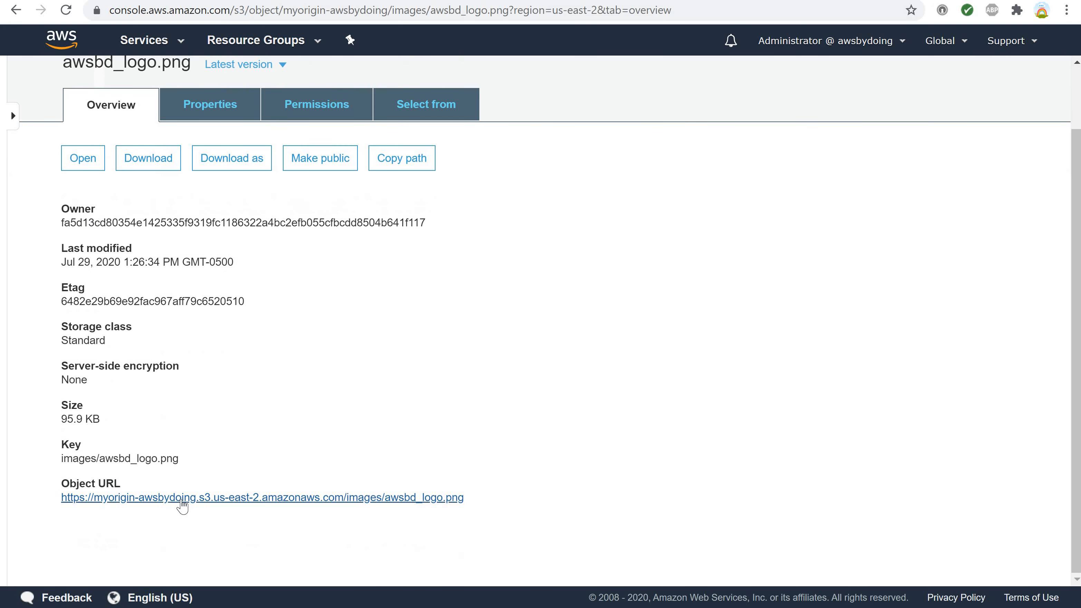
{"action": "left_click", "coordinate": [181, 498]}
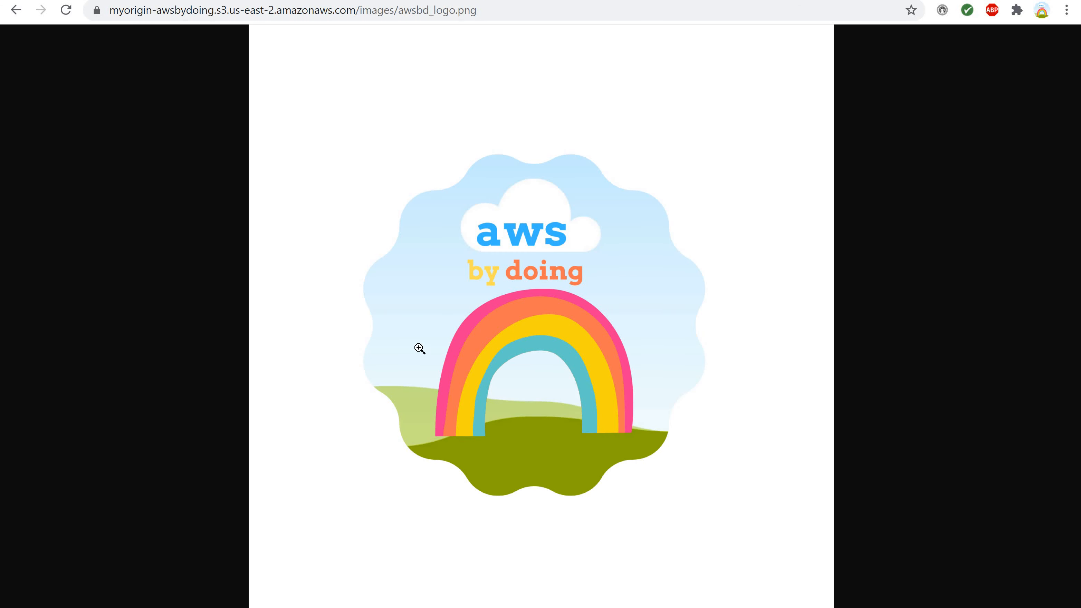
{"action": "left_click", "coordinate": [12, 13]}
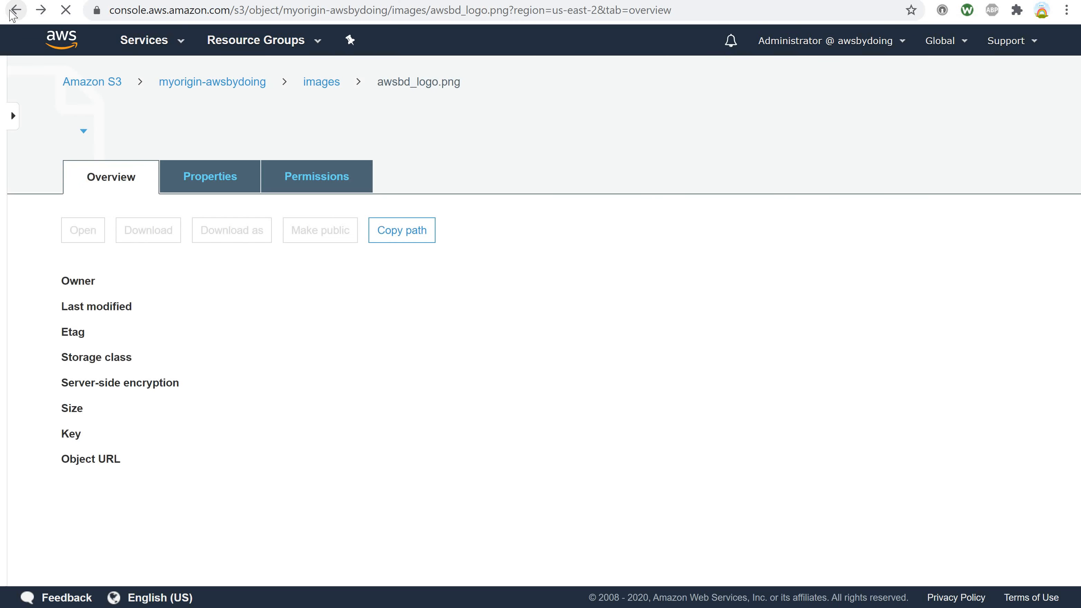
{"action": "left_click", "coordinate": [210, 83]}
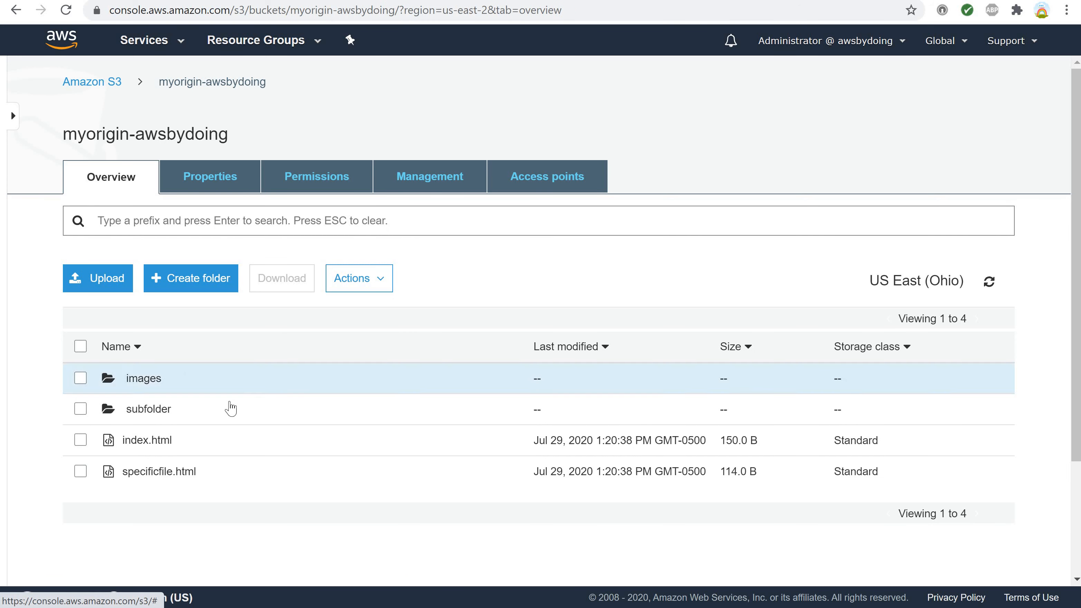
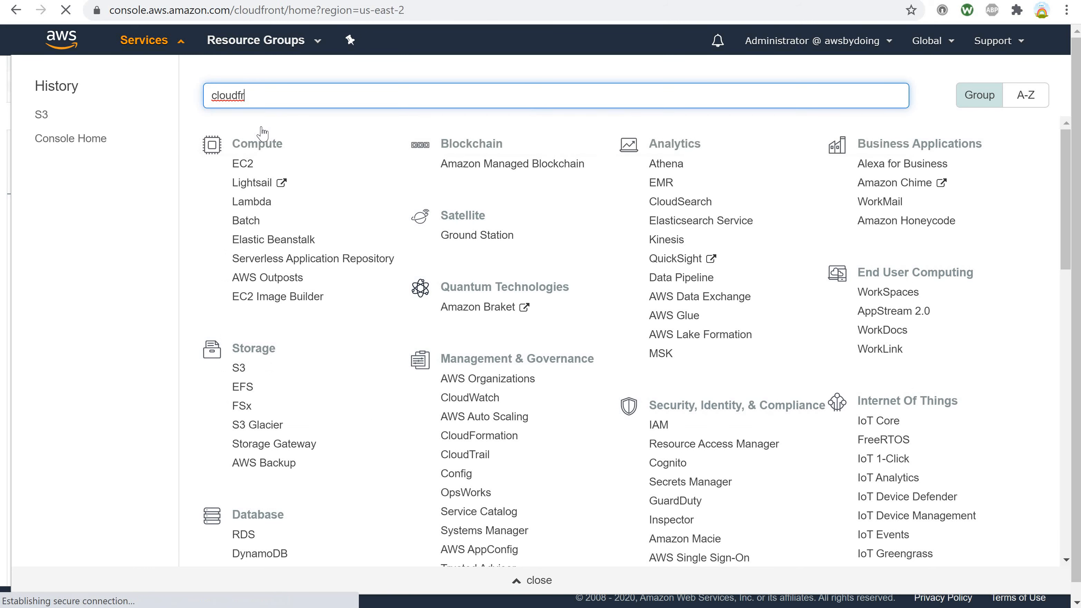
Open CloudFront and start a new web distribution with myorigin-awsbydoing.s3.amazonaws.com as its origin domain name.
{"action": "left_click", "coordinate": [263, 133]}
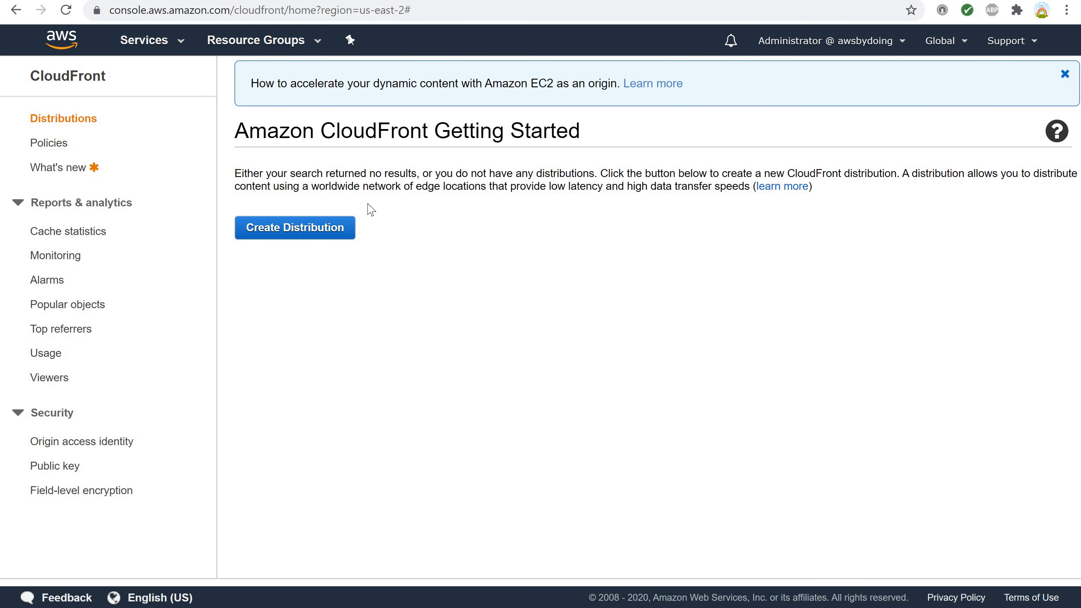
{"action": "left_click", "coordinate": [312, 235]}
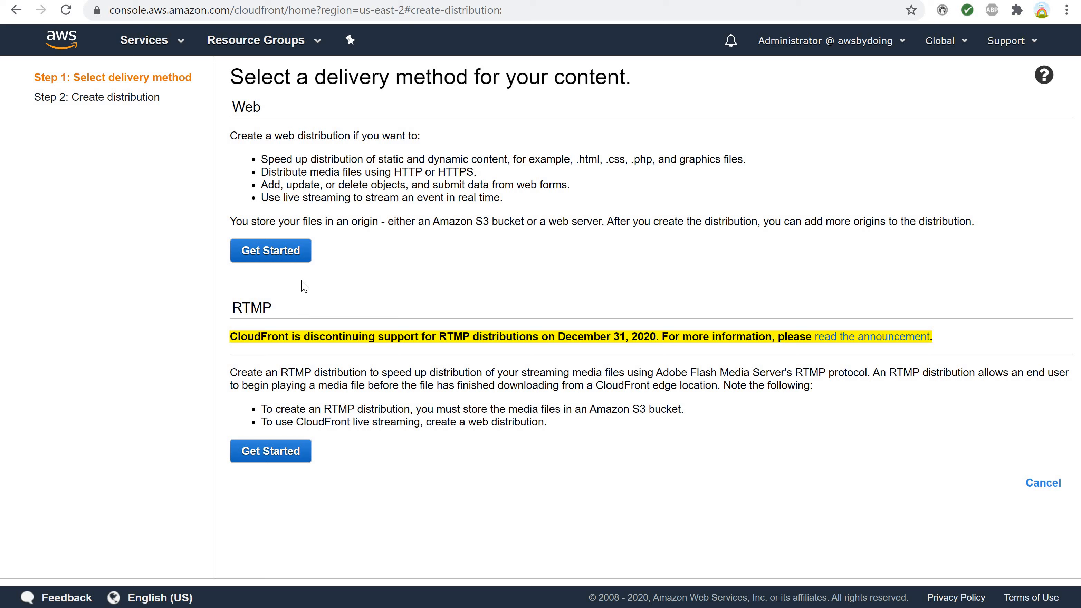
{"action": "left_click", "coordinate": [286, 254]}
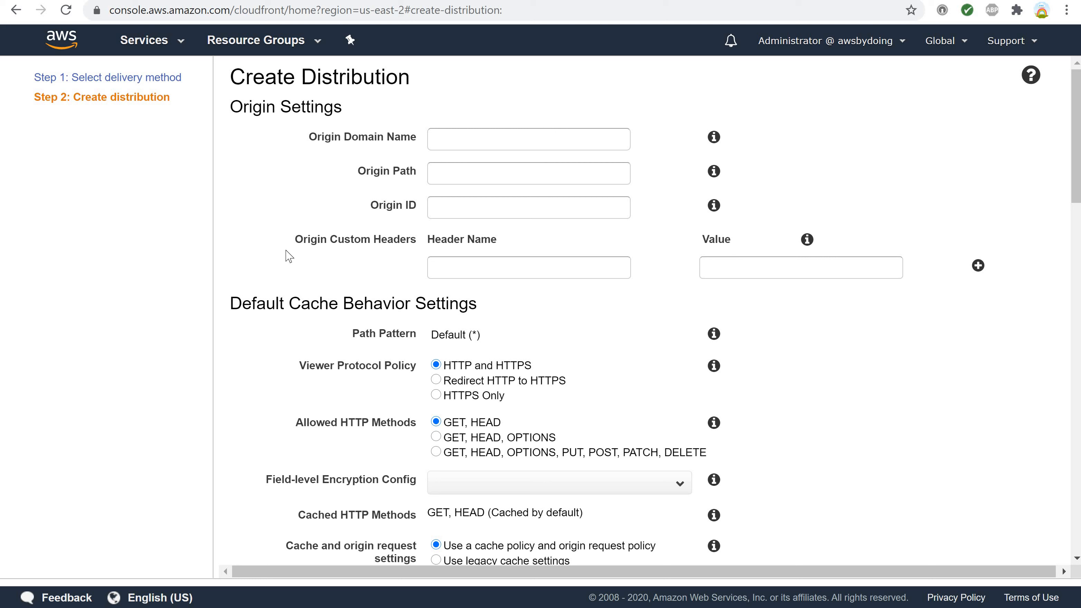
{"action": "left_click", "coordinate": [447, 139]}
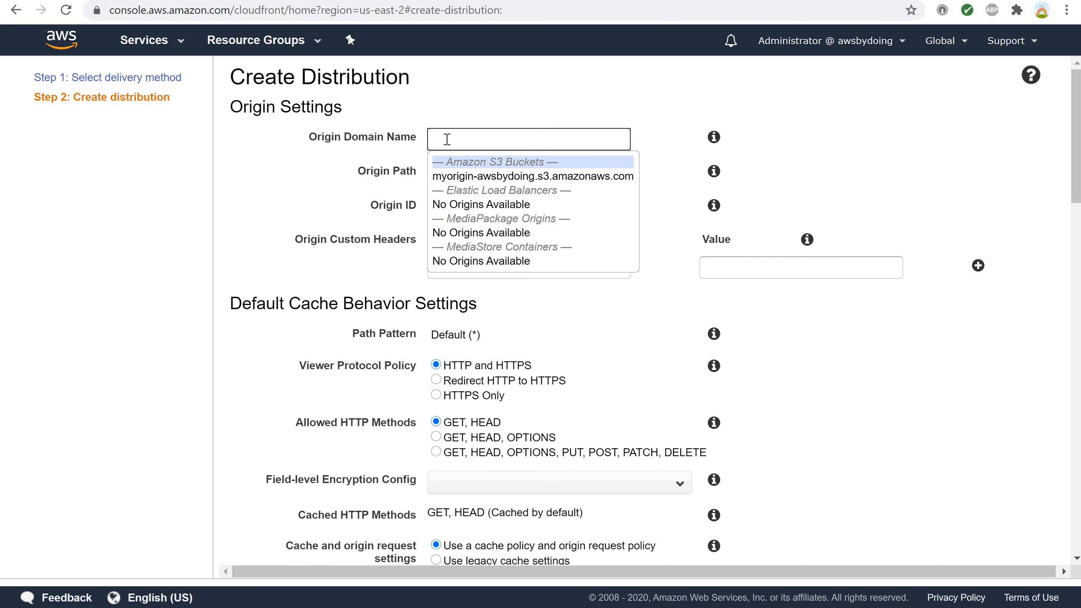
{"action": "left_click", "coordinate": [448, 176]}
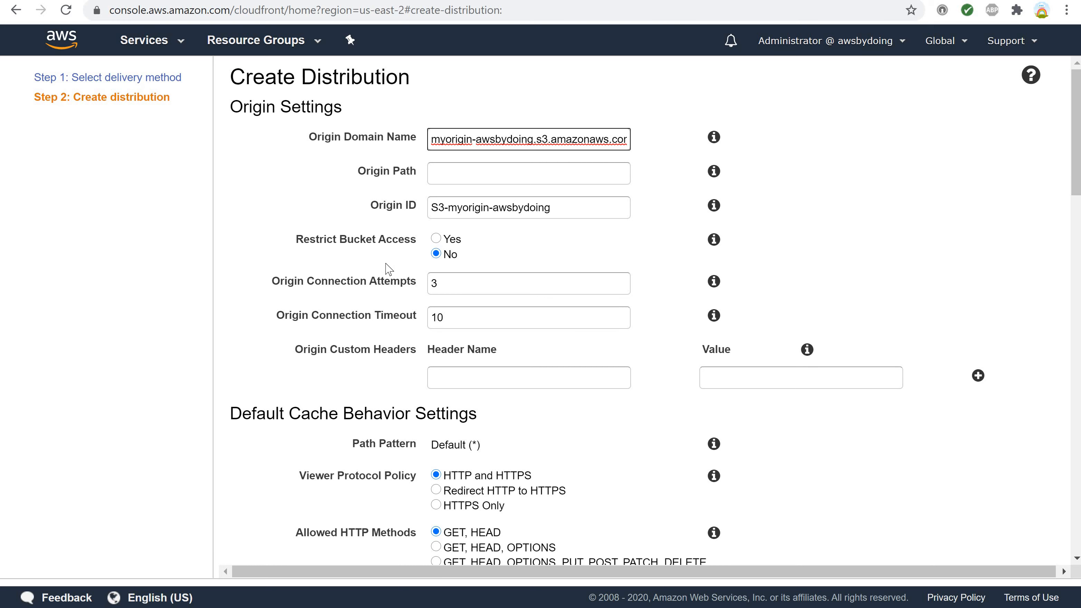
Review the remaining origin settings and the default cache behavior settings, such as viewer protocol, allowed HTTP methods and cache policy.
{"action": "scroll", "coordinate": [333, 405], "scroll_direction": "down", "scroll_amount": 1}
{"action": "scroll", "coordinate": [332, 404], "scroll_direction": "down", "scroll_amount": 3}
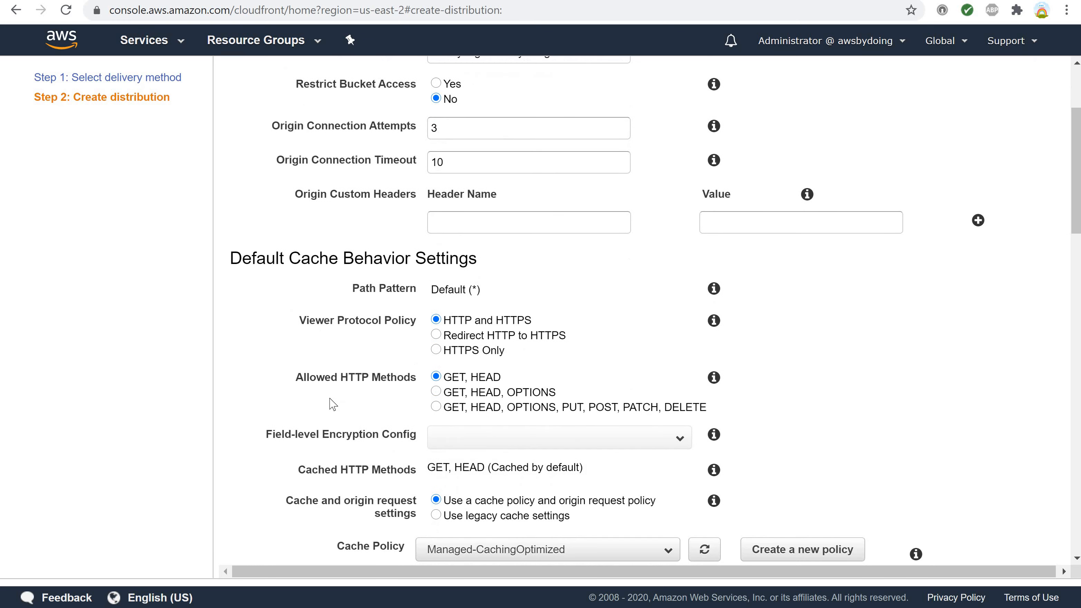
{"action": "scroll", "coordinate": [332, 404], "scroll_direction": "down", "scroll_amount": 2}
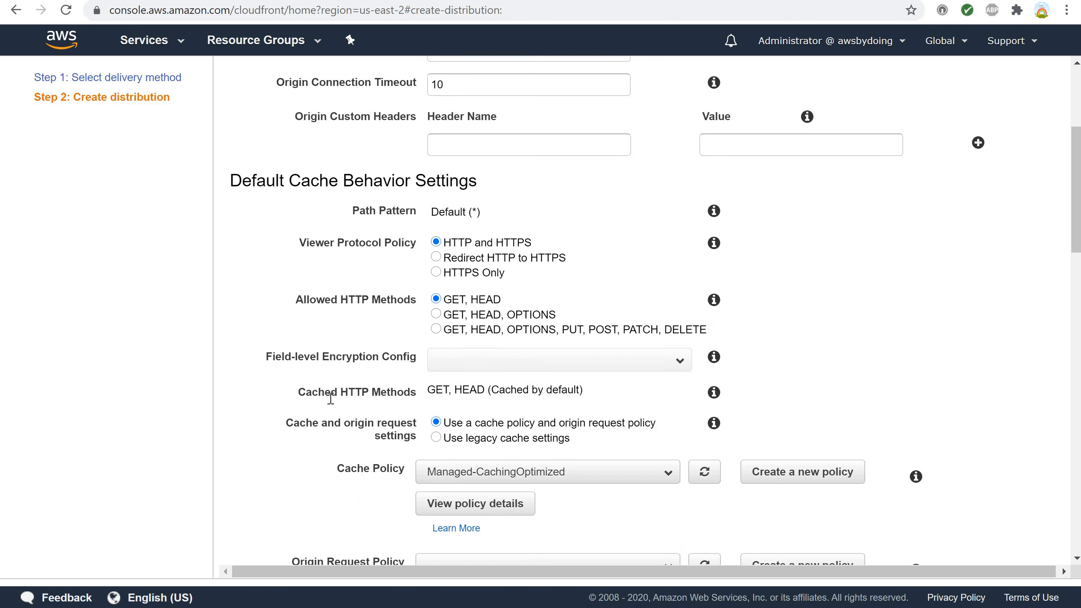
{"action": "scroll", "coordinate": [331, 403], "scroll_direction": "up", "scroll_amount": 2}
{"action": "scroll", "coordinate": [331, 403], "scroll_direction": "down", "scroll_amount": 4}
{"action": "scroll", "coordinate": [331, 403], "scroll_direction": "down", "scroll_amount": 4}
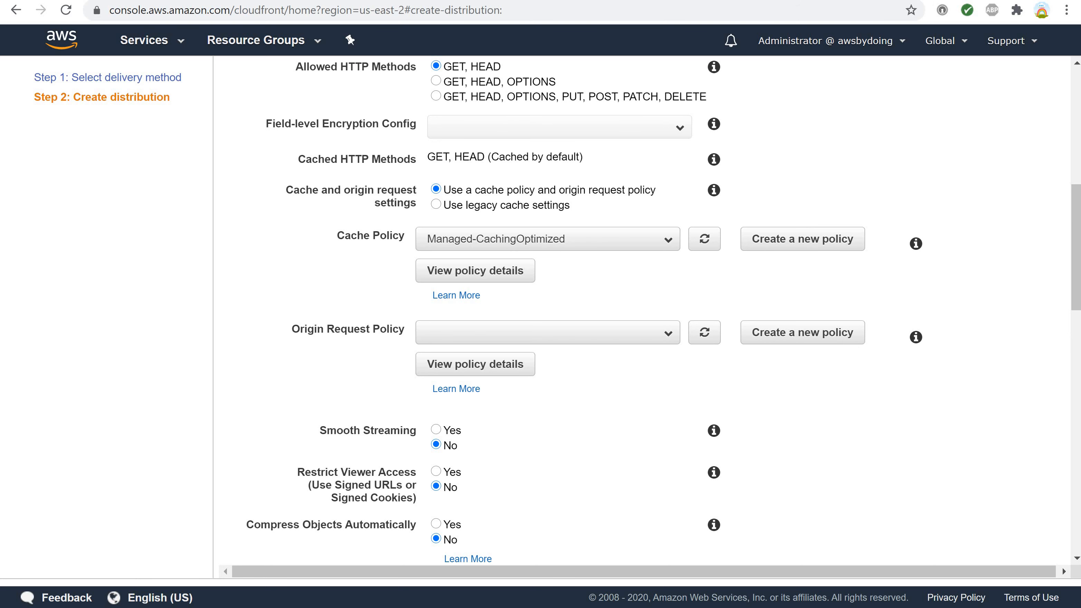
{"action": "scroll", "coordinate": [94, 426], "scroll_direction": "up", "scroll_amount": 3}
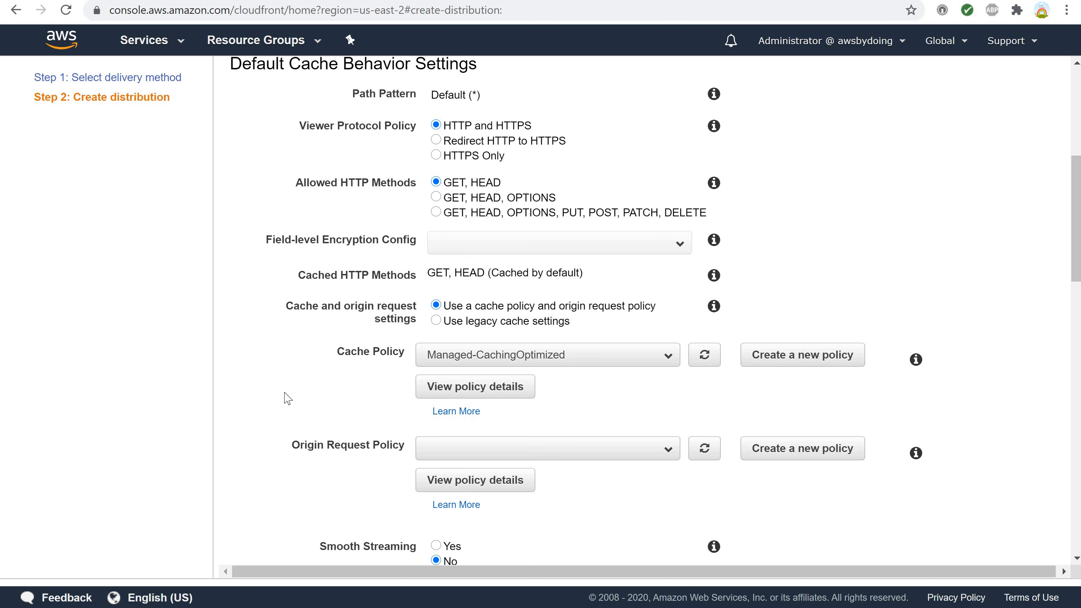
{"action": "scroll", "coordinate": [369, 340], "scroll_direction": "down", "scroll_amount": 3}
{"action": "scroll", "coordinate": [371, 345], "scroll_direction": "down", "scroll_amount": 10}
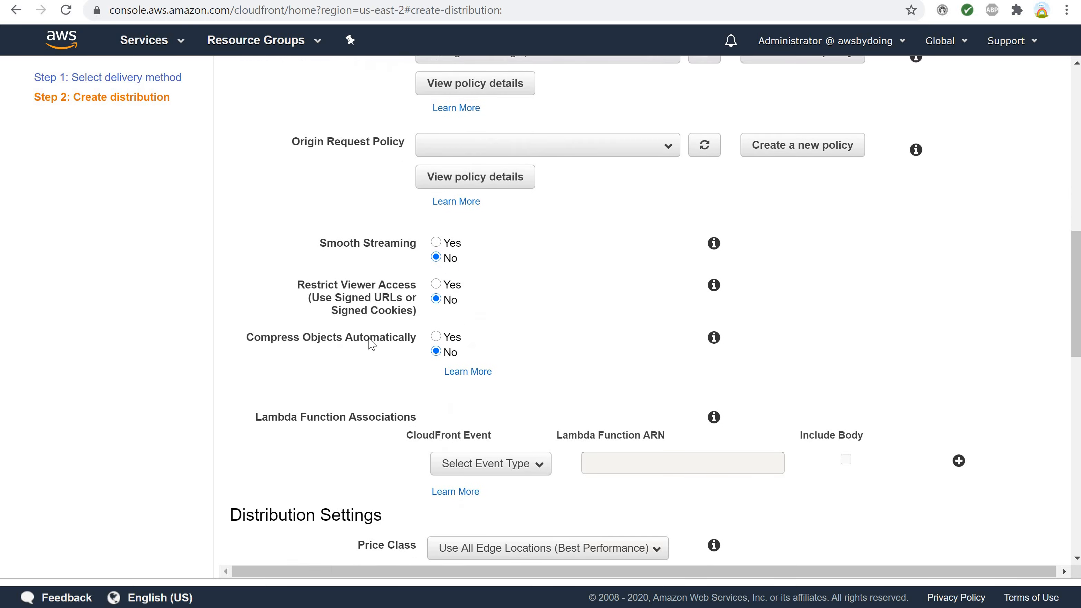
{"action": "scroll", "coordinate": [369, 345], "scroll_direction": "down", "scroll_amount": 2}
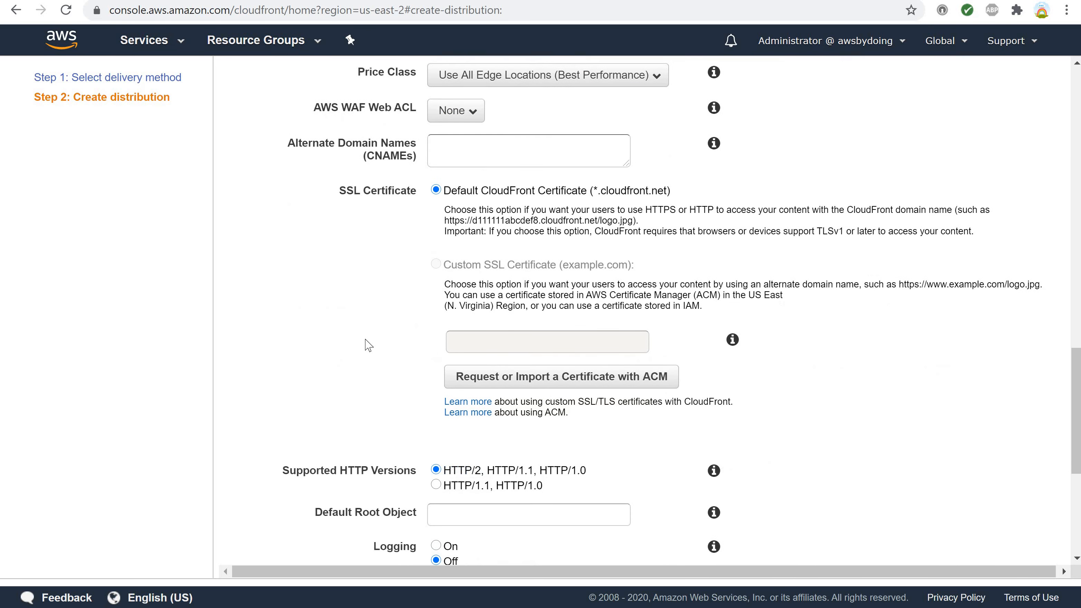
Set the distribution's price class to Use Only U.S., Canada and Europe, and read the help text for that setting.
{"action": "scroll", "coordinate": [367, 345], "scroll_direction": "up", "scroll_amount": 2}
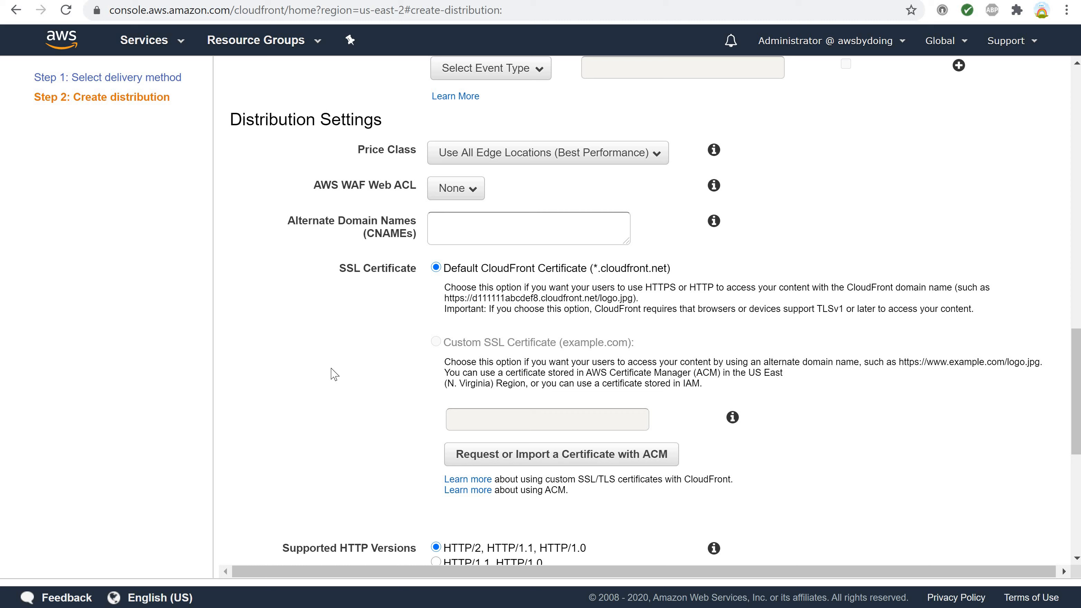
{"action": "left_click", "coordinate": [617, 156]}
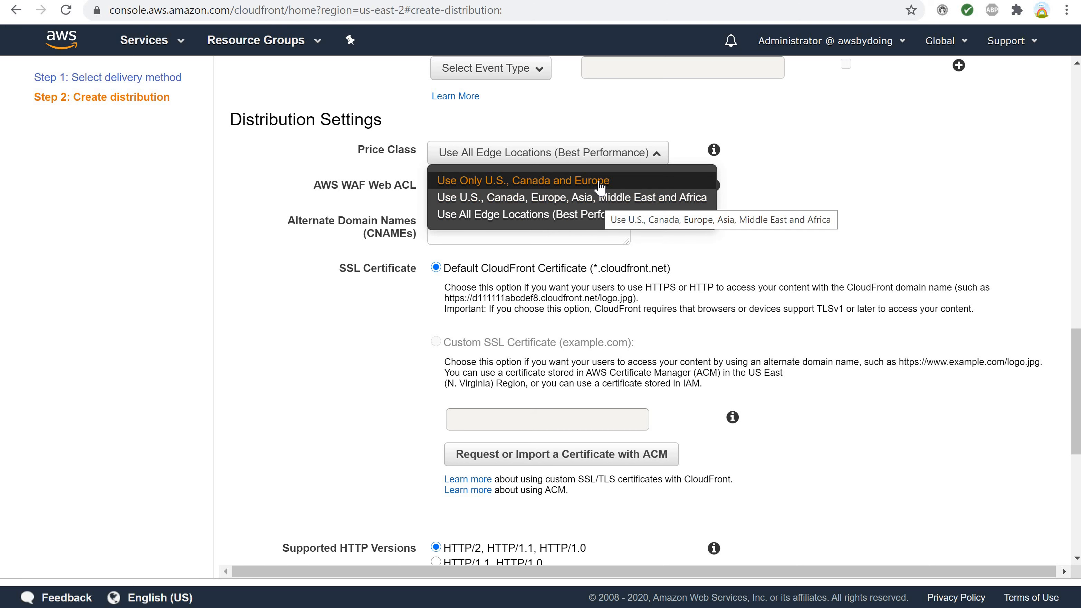
{"action": "left_click", "coordinate": [628, 178]}
{"action": "left_click", "coordinate": [714, 151]}
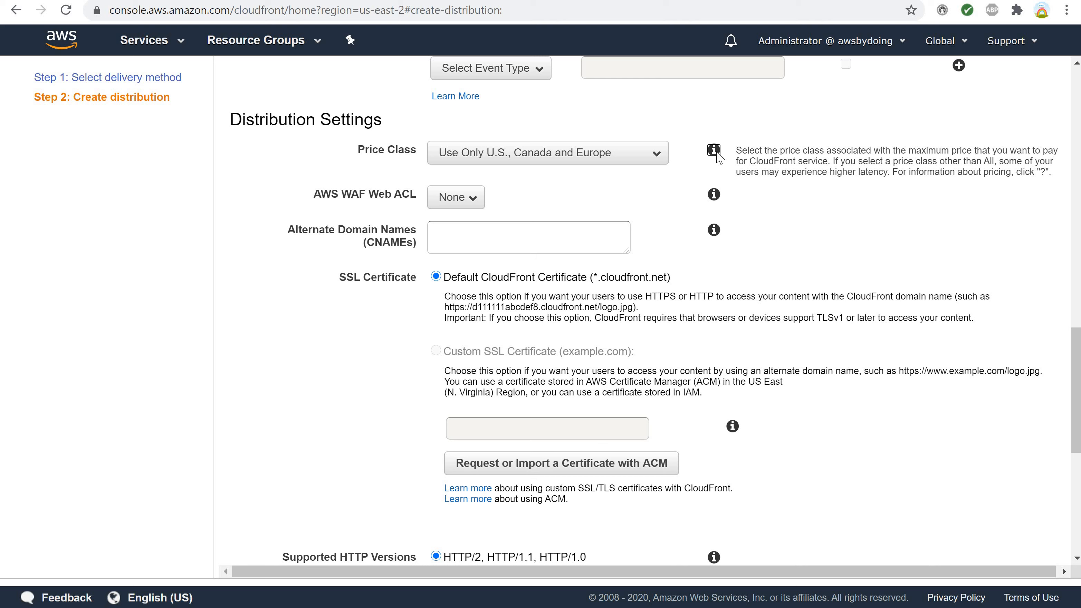
Leave the AWS WAF Web ACL at None and use the Default CloudFront Certificate (*.cloudfront.net) for SSL.
{"action": "left_click", "coordinate": [471, 205]}
{"action": "left_click", "coordinate": [472, 205]}
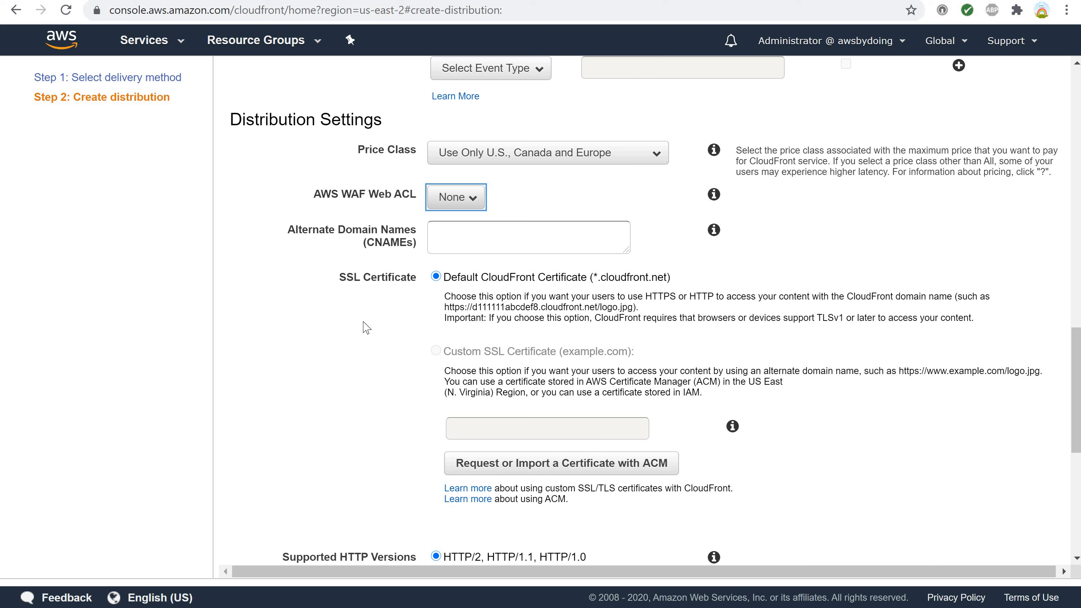
{"action": "left_click", "coordinate": [601, 281]}
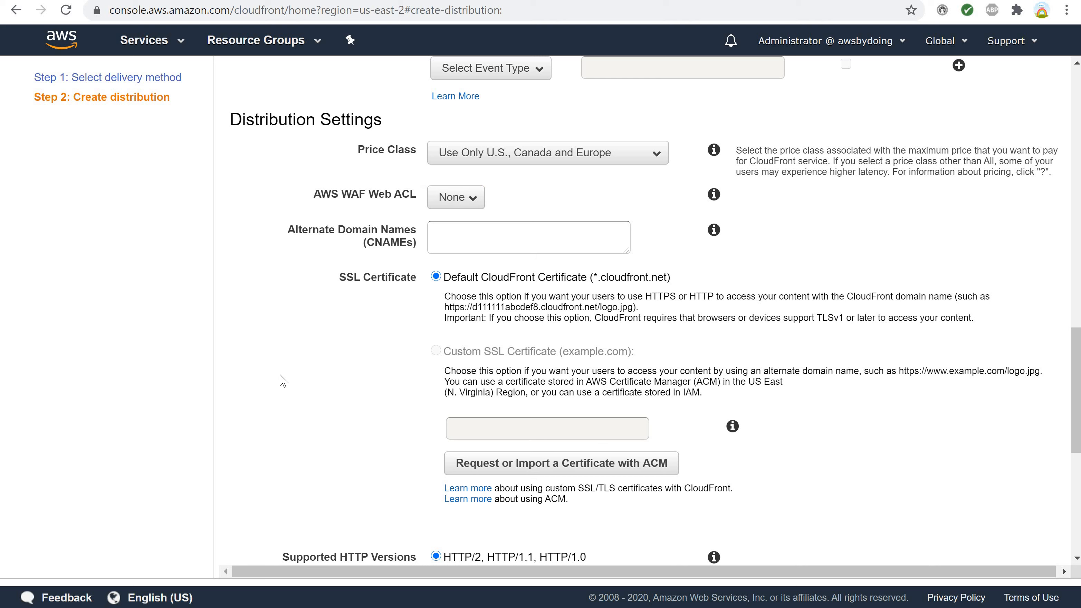
Leave the default root object and comment empty, review the remaining distribution settings, and create the distribution.
{"action": "scroll", "coordinate": [283, 380], "scroll_direction": "down", "scroll_amount": 6}
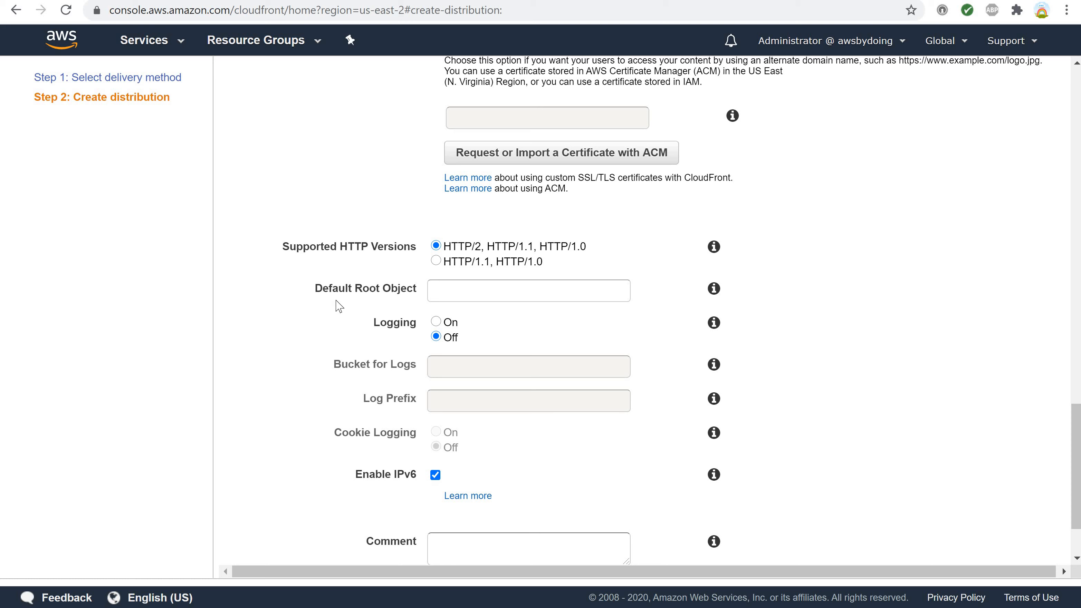
{"action": "left_click", "coordinate": [446, 293]}
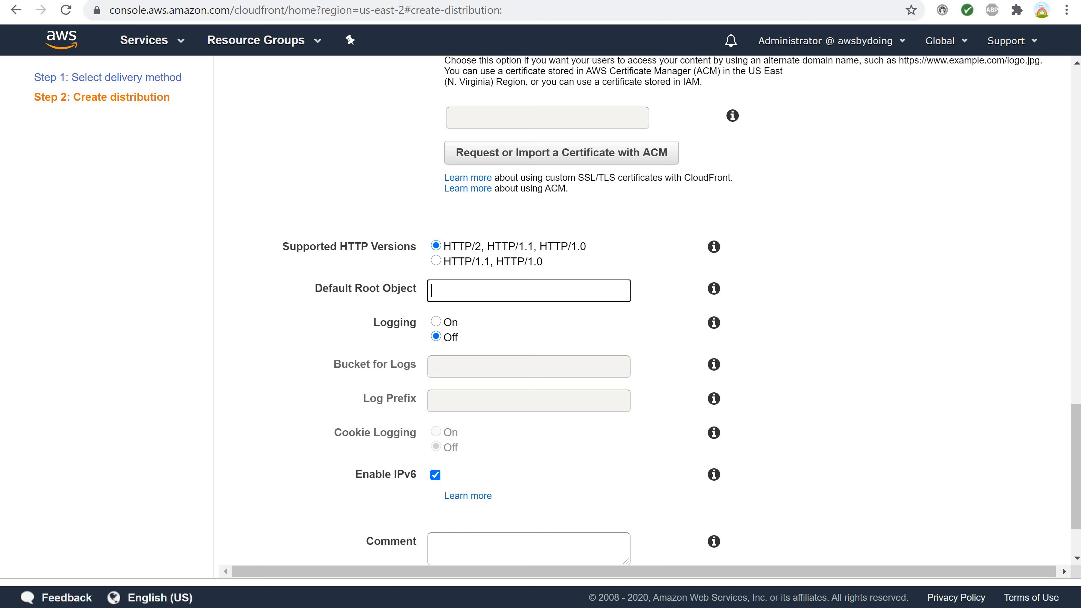
{"action": "left_click", "coordinate": [140, 421]}
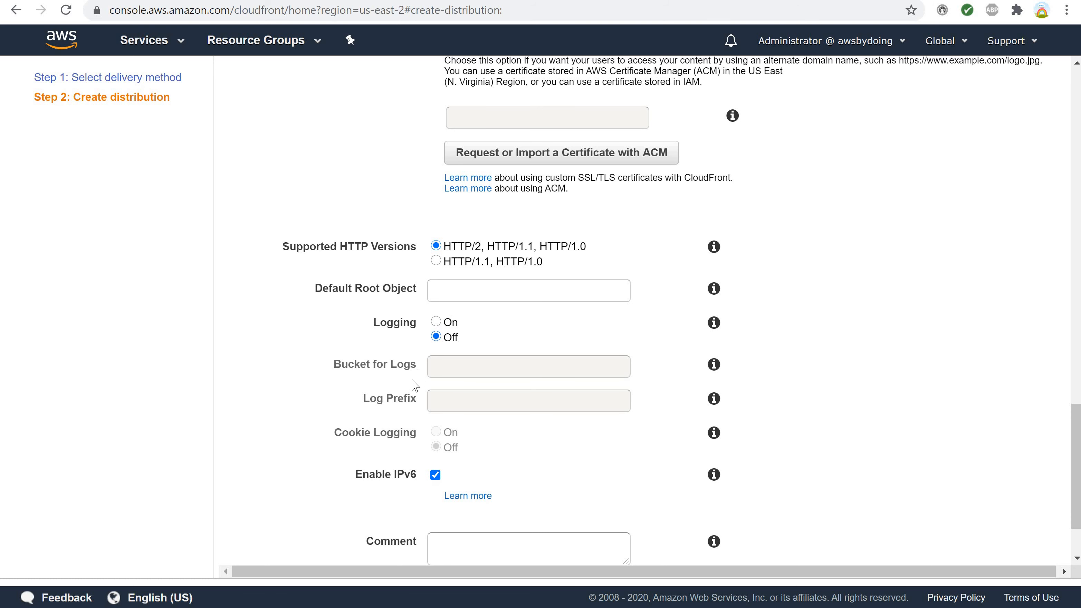
{"action": "scroll", "coordinate": [431, 487], "scroll_direction": "down", "scroll_amount": 1}
{"action": "scroll", "coordinate": [436, 473], "scroll_direction": "down", "scroll_amount": 1}
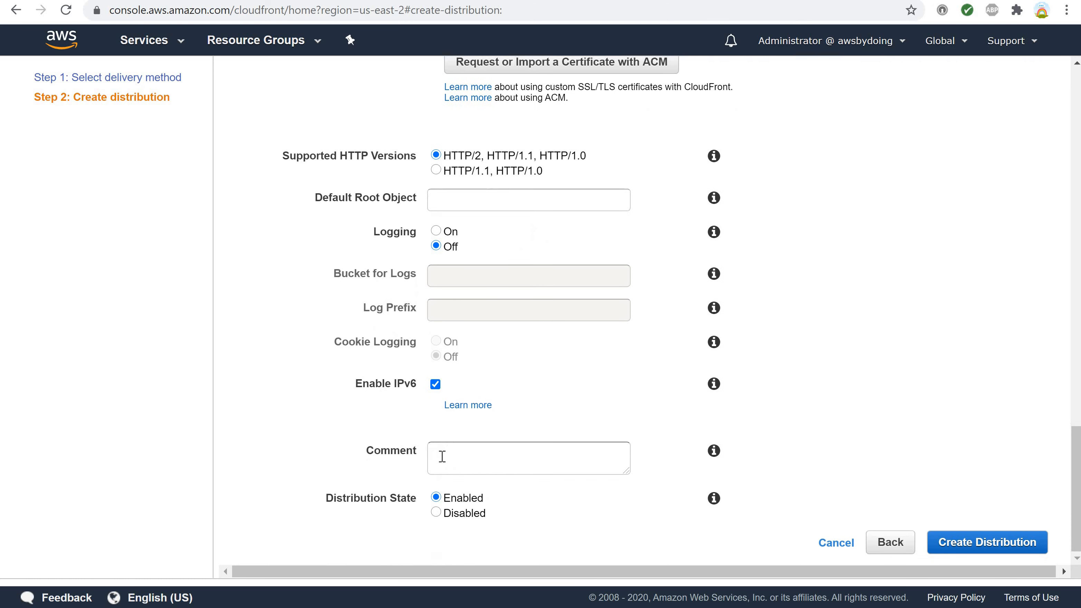
{"action": "left_click", "coordinate": [442, 456]}
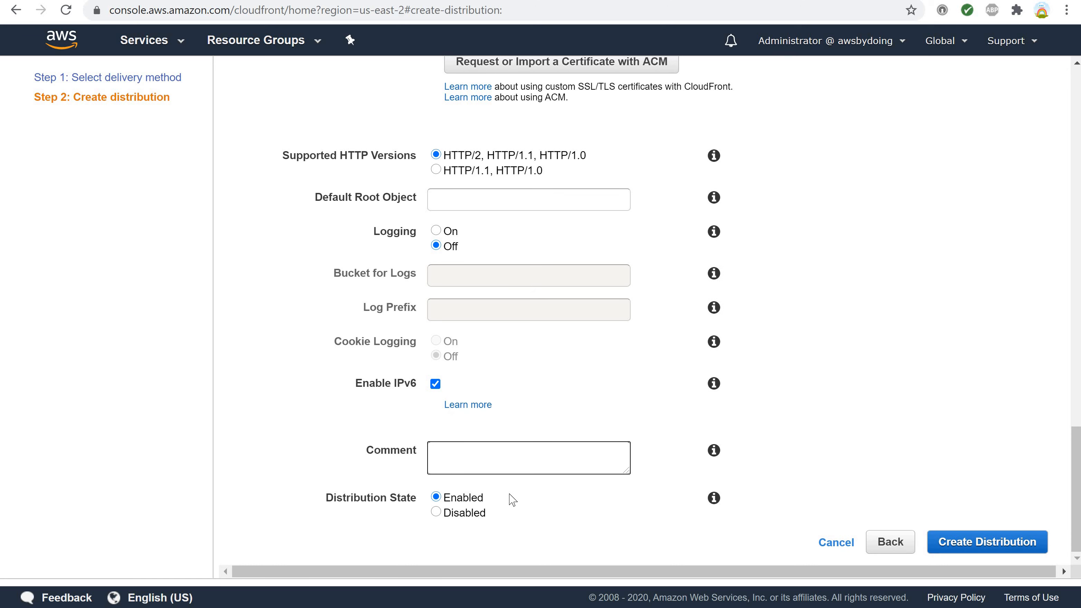
{"action": "scroll", "coordinate": [512, 499], "scroll_direction": "up", "scroll_amount": 5}
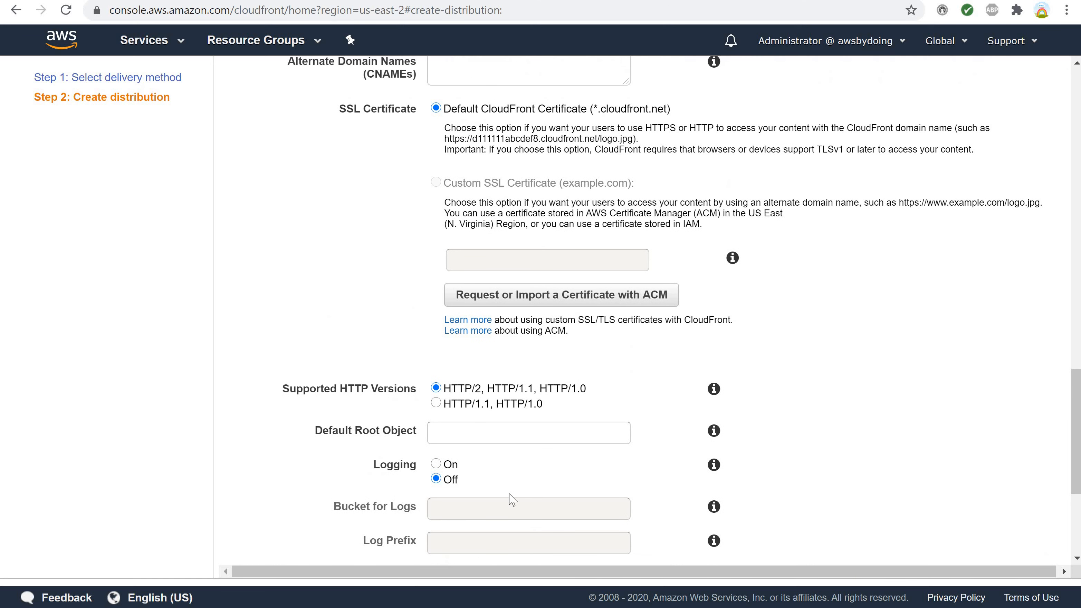
{"action": "scroll", "coordinate": [513, 499], "scroll_direction": "down", "scroll_amount": 5}
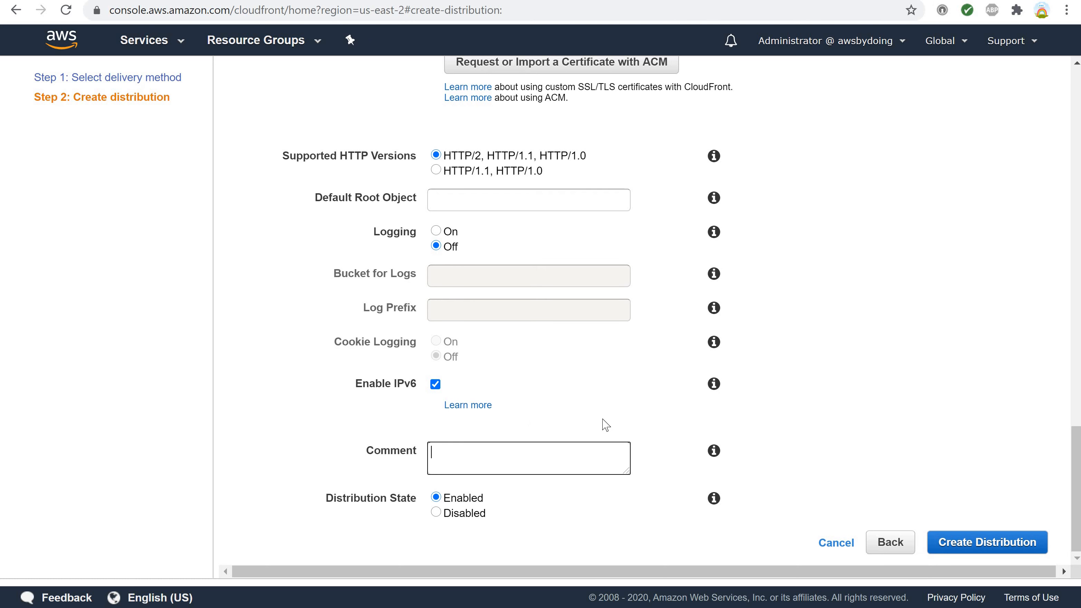
{"action": "left_click", "coordinate": [963, 547]}
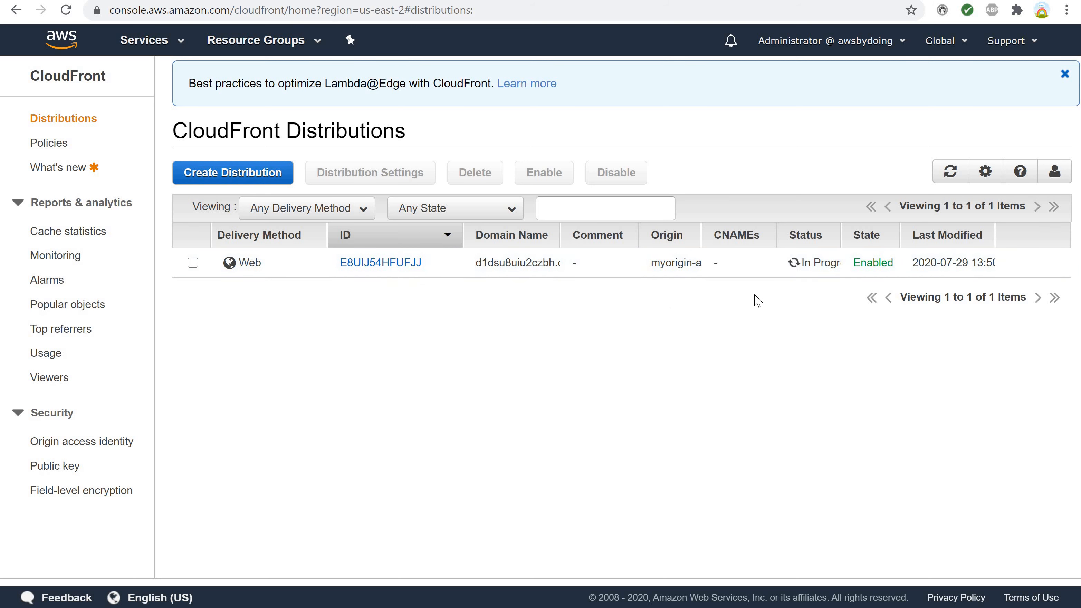
Widen the Status and Domain Name columns in the distributions list and highlight the new distribution's full domain name.
{"action": "left_click_drag", "start_coordinate": [841, 233], "coordinate": [872, 237]}
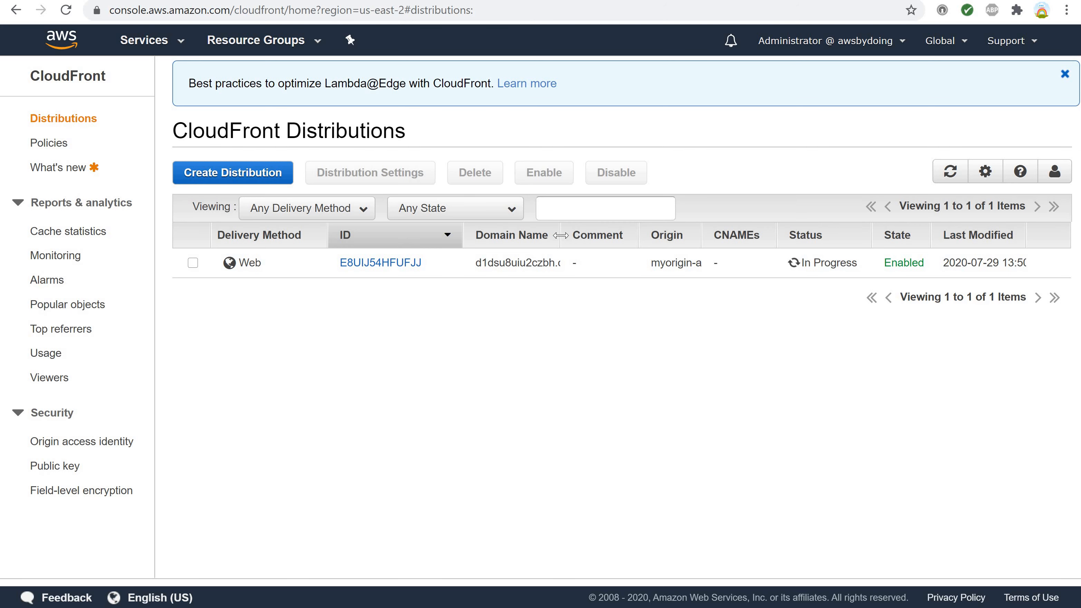
{"action": "left_click_drag", "start_coordinate": [562, 236], "coordinate": [643, 237]}
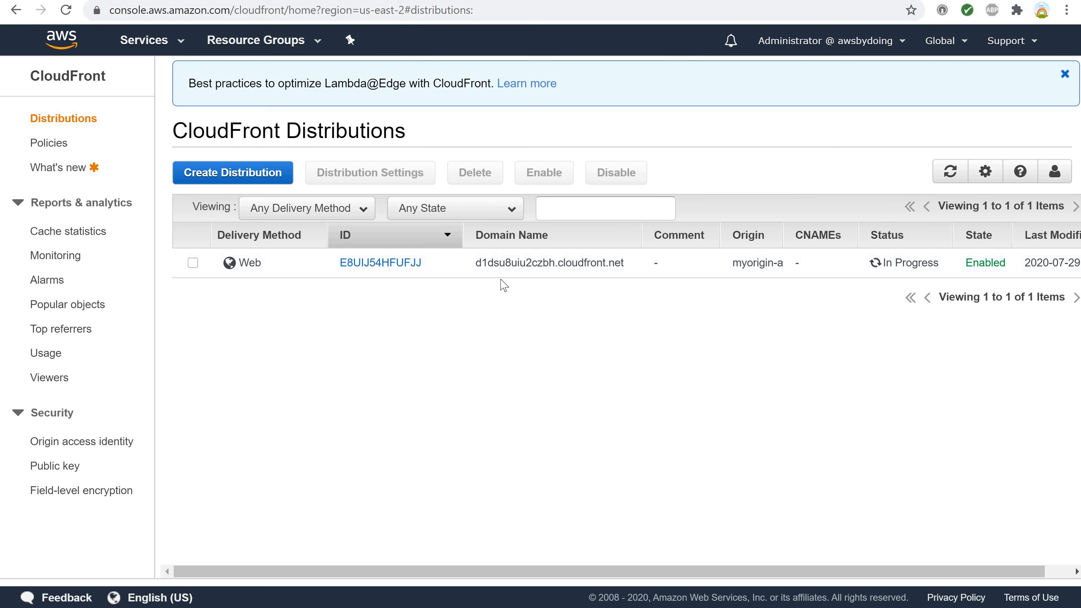
{"action": "left_click_drag", "start_coordinate": [476, 263], "coordinate": [626, 269]}
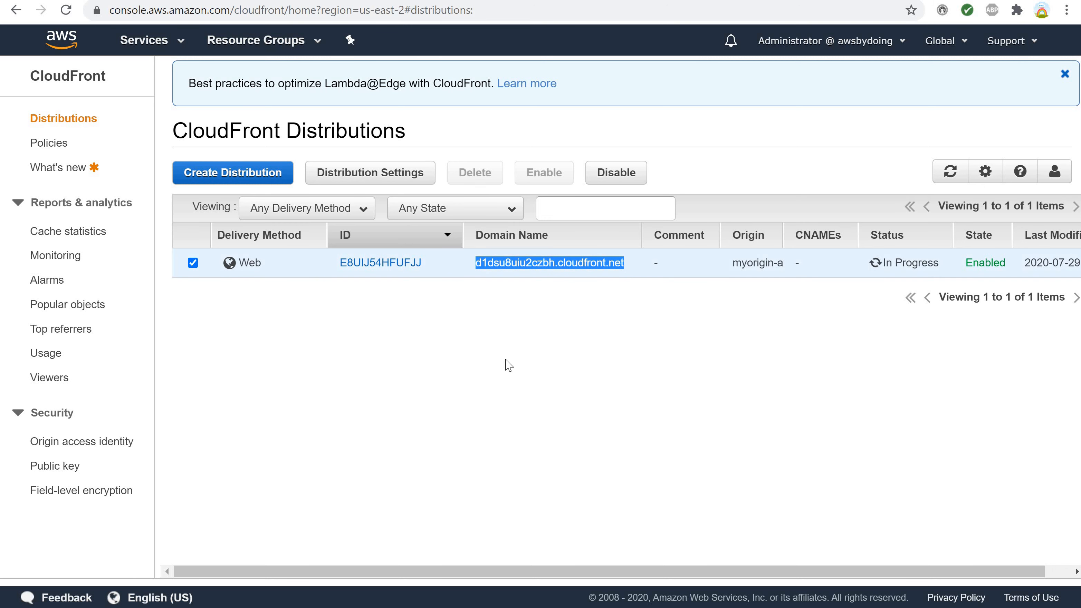
{"action": "left_click", "coordinate": [464, 363]}
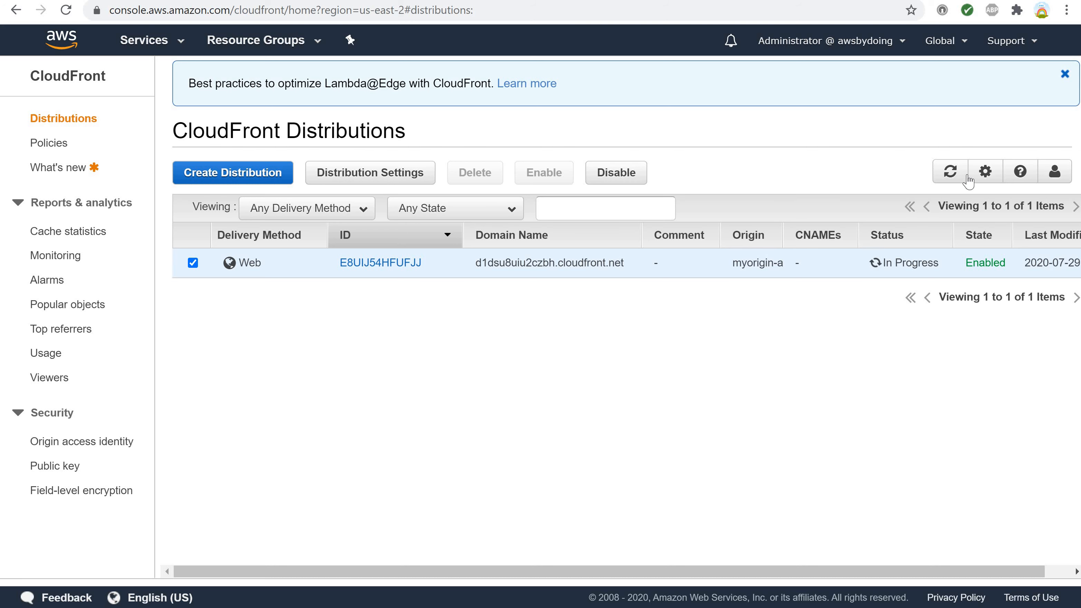
Refresh the distributions list, check the new distribution's status and state, and clear its selection.
{"action": "left_click", "coordinate": [952, 172]}
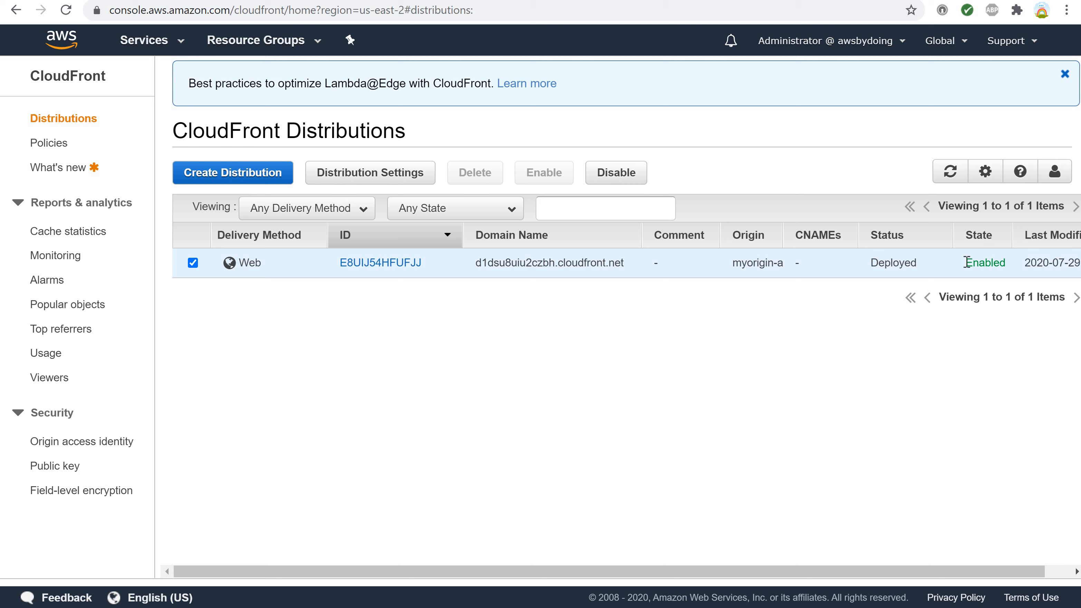
{"action": "left_click_drag", "start_coordinate": [965, 263], "coordinate": [993, 264]}
{"action": "left_click", "coordinate": [808, 310]}
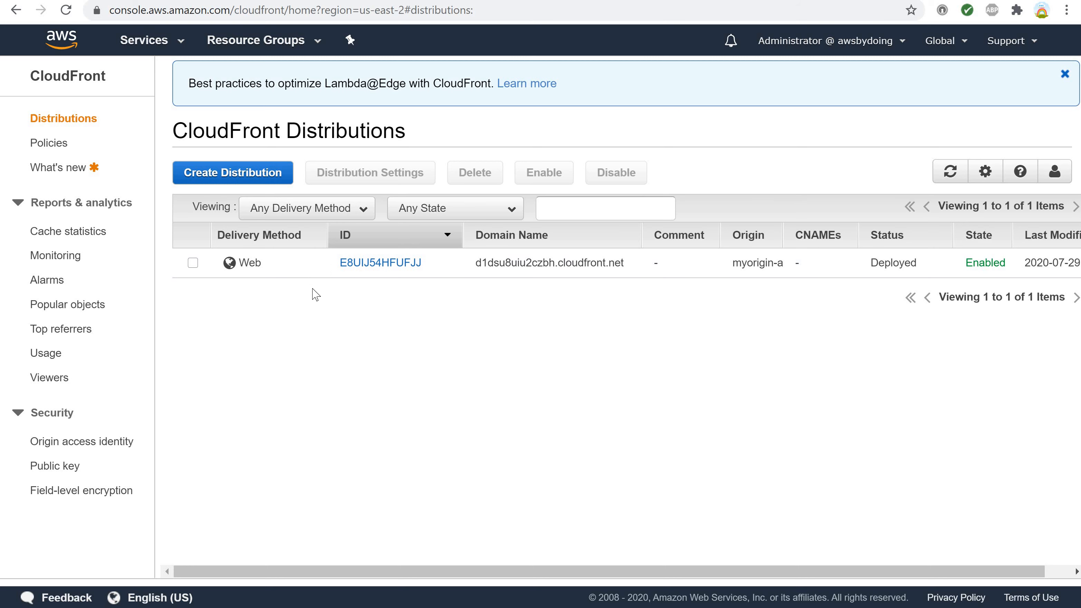
Open the new distribution's general details and copy its CloudFront domain name.
{"action": "left_click", "coordinate": [366, 263]}
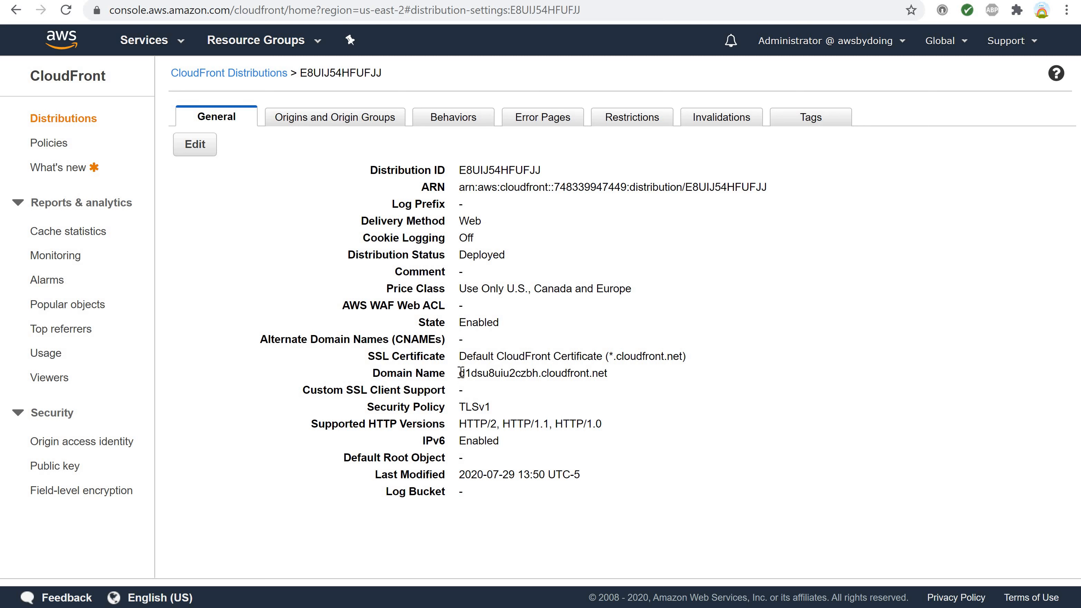
{"action": "left_click_drag", "start_coordinate": [461, 373], "coordinate": [611, 371]}
{"action": "left_click", "coordinate": [611, 371]}
{"action": "double_click", "coordinate": [598, 373]}
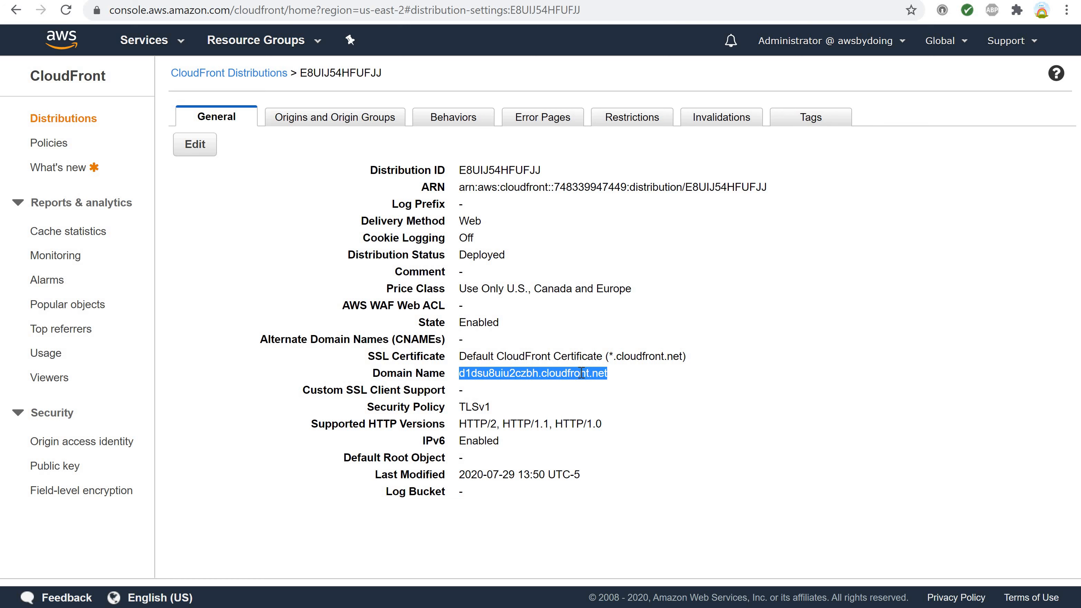
{"action": "right_click", "coordinate": [580, 373]}
{"action": "left_click", "coordinate": [600, 393]}
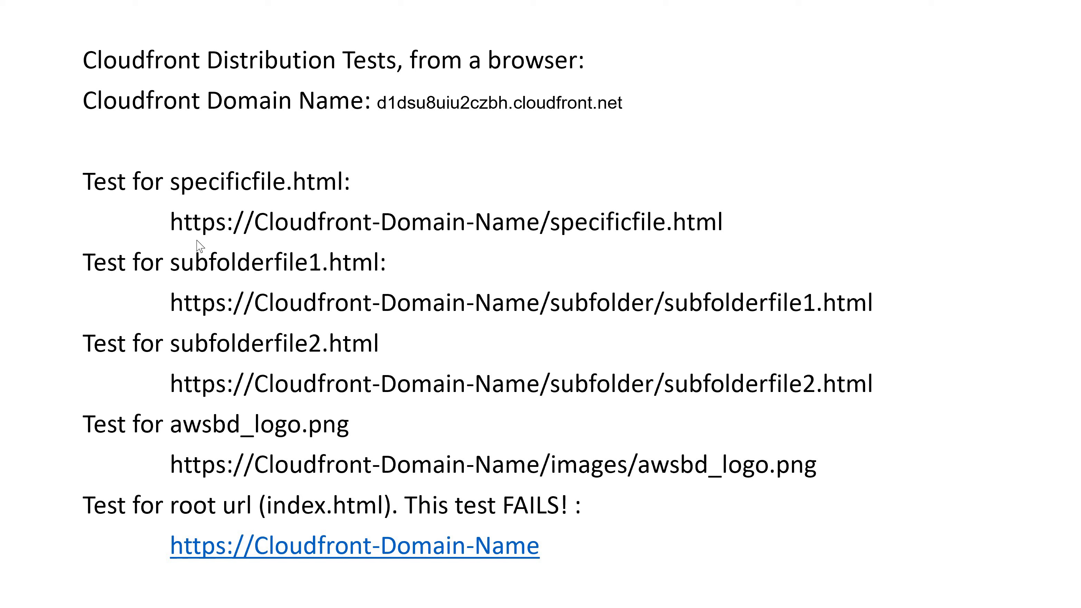
Copy the test URL template for specificfile.html from the PowerPoint test notes and switch back to the browser.
{"action": "left_click_drag", "start_coordinate": [172, 221], "coordinate": [705, 222]}
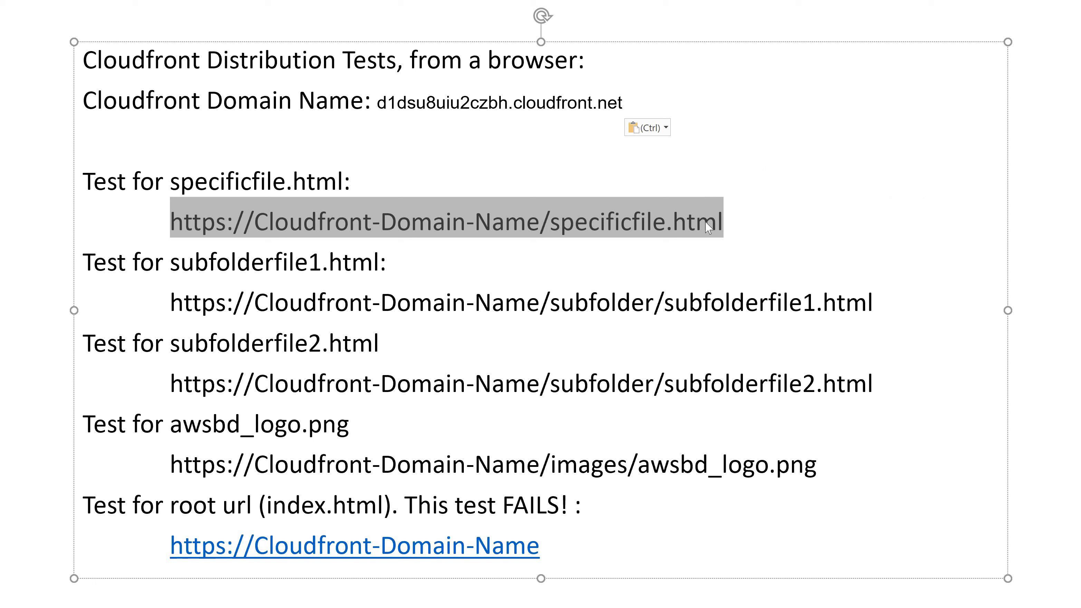
{"action": "key", "text": "ctrl+c"}
{"action": "key", "text": "alt+Tab"}
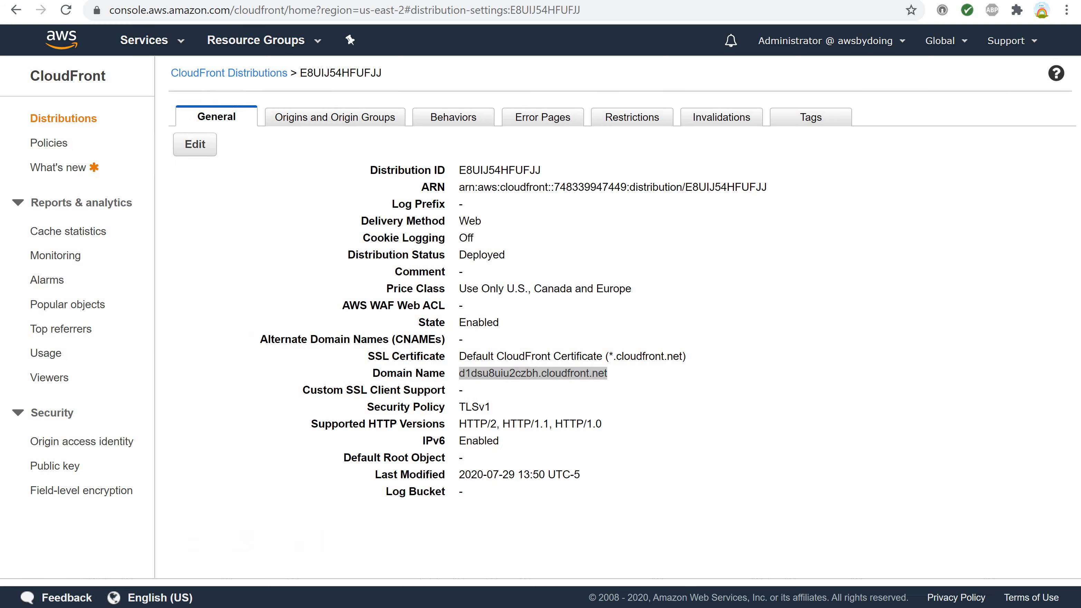
Paste the specificfile.html test URL template into a new browser tab's address, and copy the domain name from the distribution's general details.
{"action": "key", "text": "ctrl+t"}
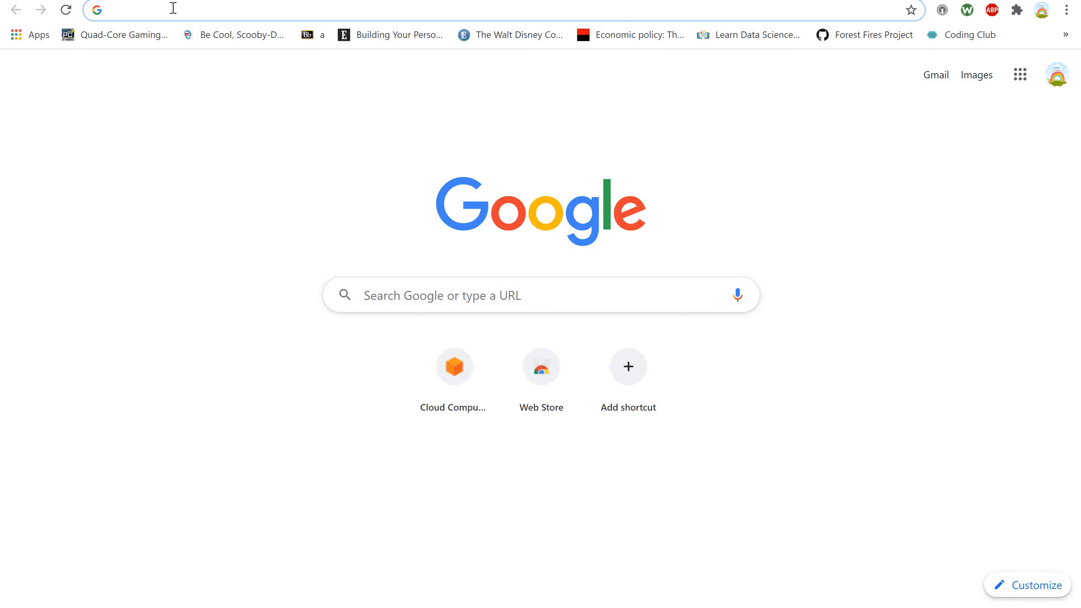
{"action": "key", "text": "ctrl+v"}
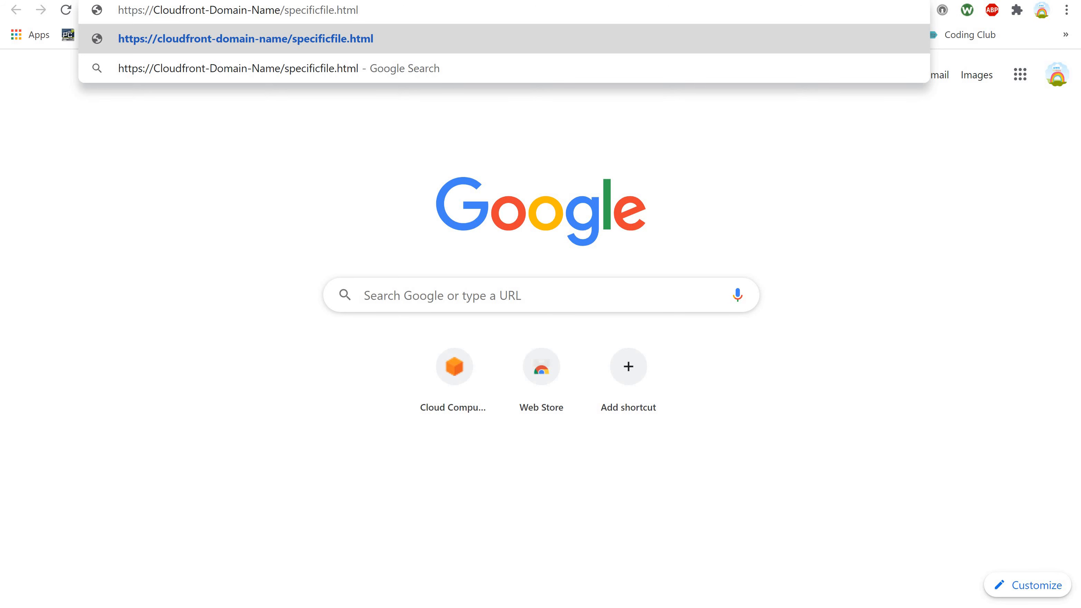
{"action": "left_click", "coordinate": [141, 0]}
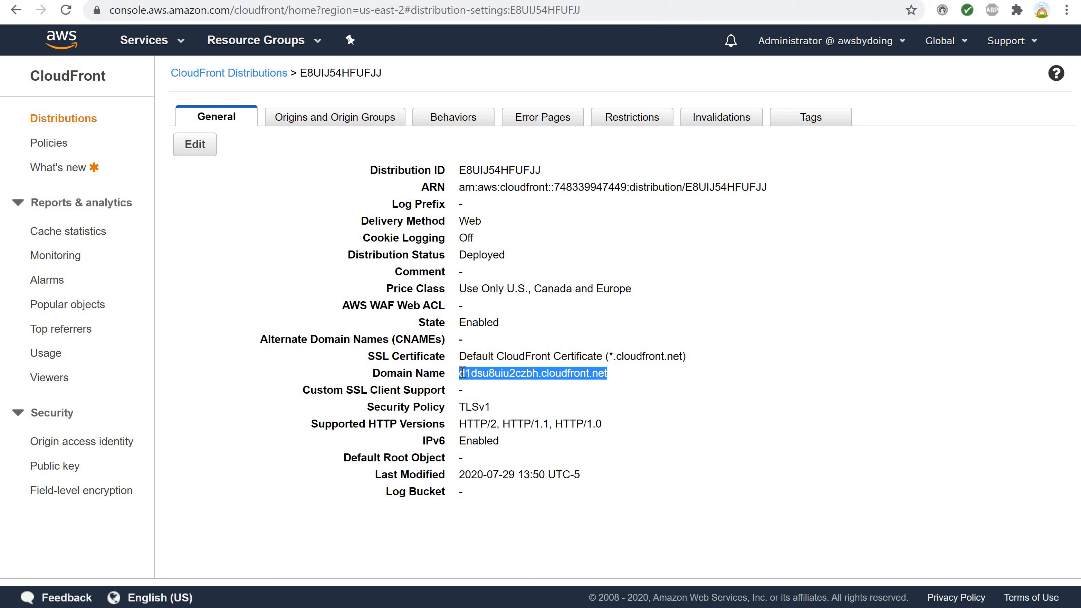
{"action": "mouse_move", "coordinate": [506, 374]}
{"action": "left_mouse_down"}
{"action": "mouse_move", "coordinate": [528, 374]}
{"action": "mouse_move", "coordinate": [514, 375]}
{"action": "left_mouse_up"}
{"action": "right_click", "coordinate": [510, 374]}
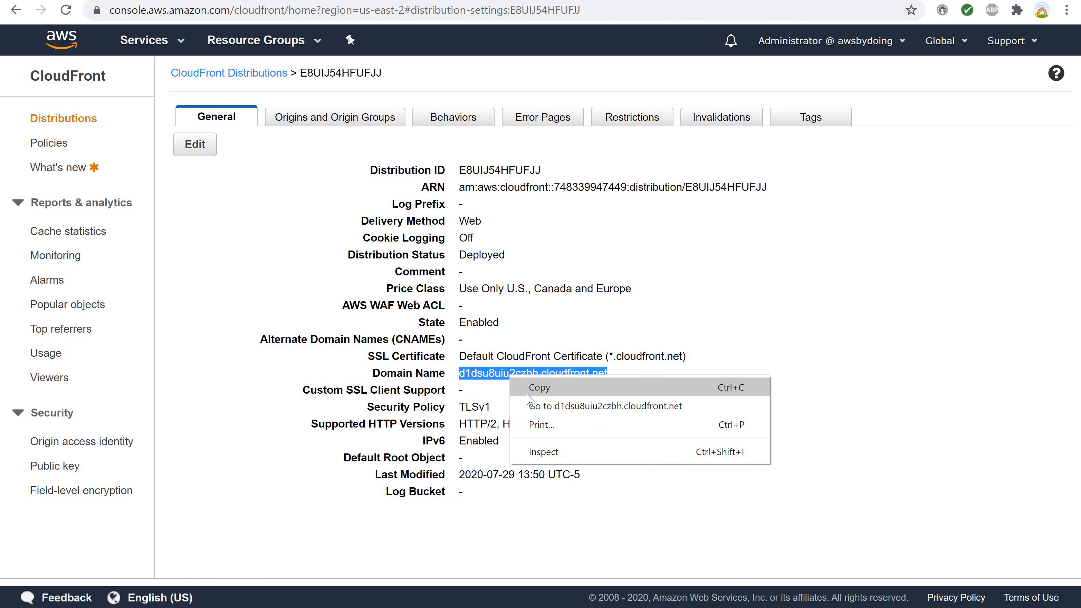
{"action": "left_click", "coordinate": [527, 393]}
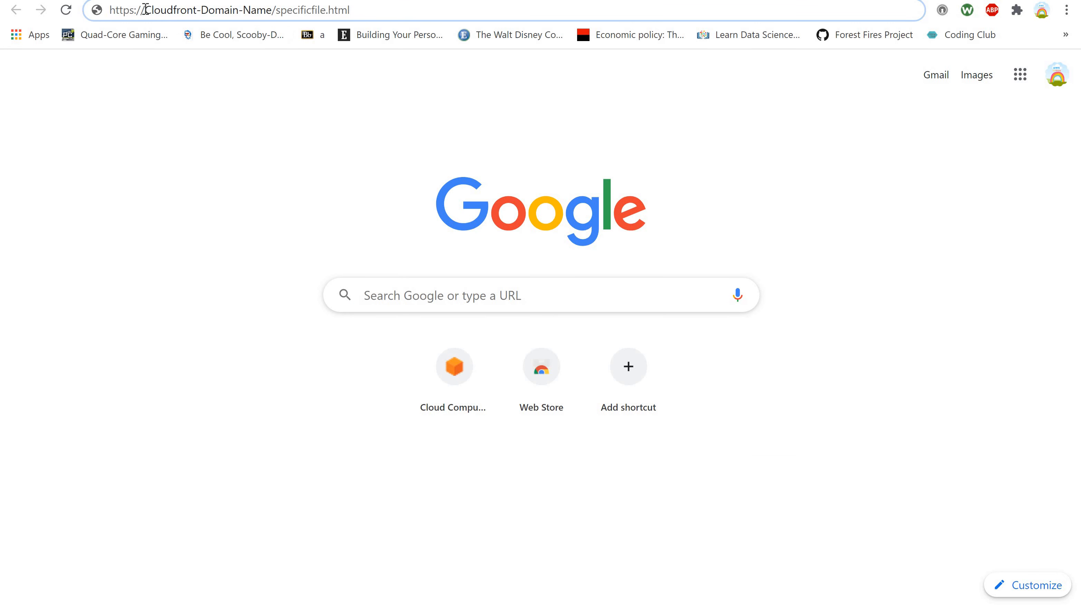
Replace the Cloudfront-Domain-Name placeholder with d1dsu8uiu2czbh.cloudfront.net in the specificfile.html URL and load the page.
{"action": "key", "text": "ctrl+shift+Right"}
{"action": "key", "text": "ctrl+shift+Right"}
{"action": "key", "text": "ctrl+shift+Right"}
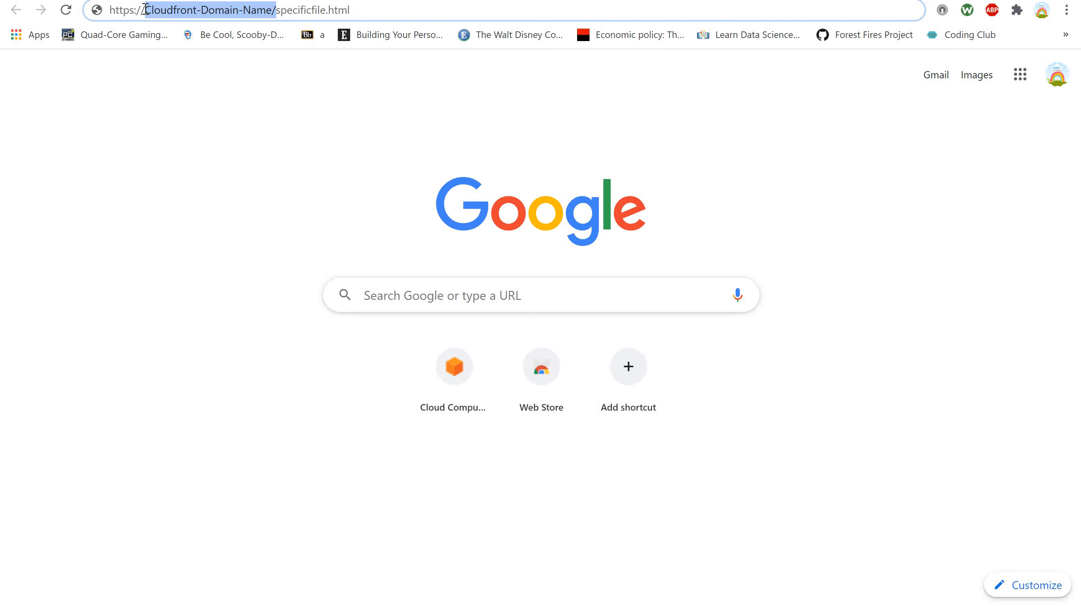
{"action": "key", "text": "shift+Left"}
{"action": "key", "text": "ctrl+v"}
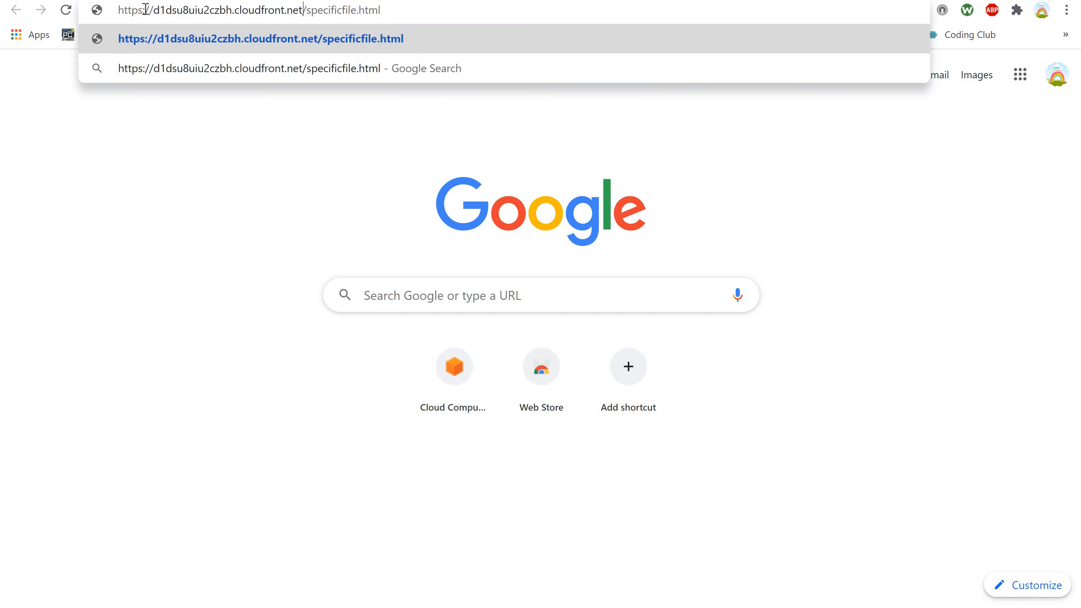
{"action": "key", "text": "Return"}
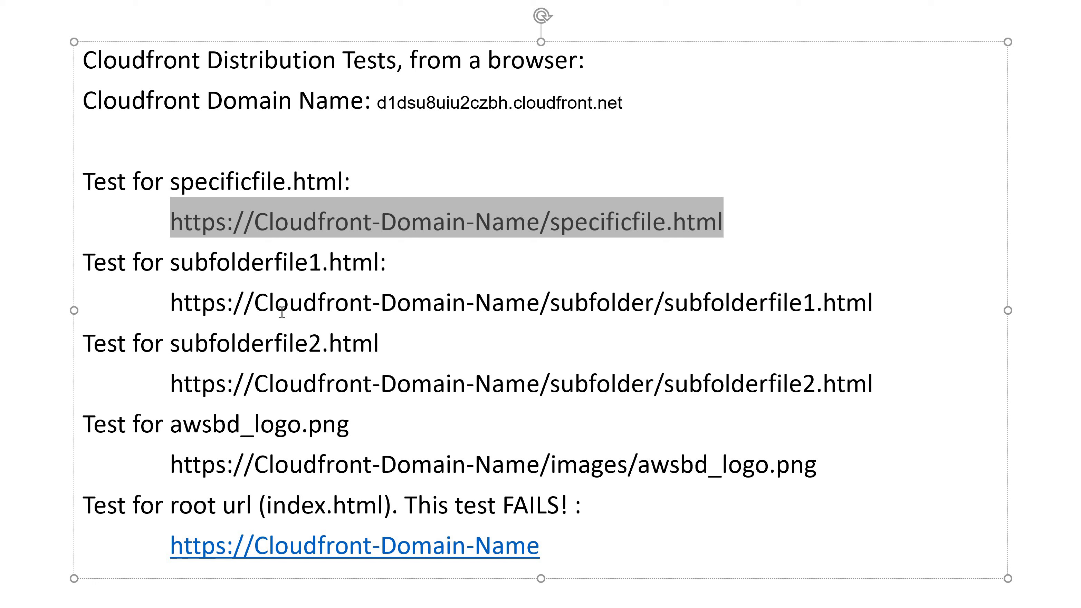
Copy the subfolder/subfolderfile1.html test URL template from the PowerPoint notes and paste it over the test page's address in the browser.
{"action": "left_click", "coordinate": [170, 304]}
{"action": "left_click_drag", "start_coordinate": [315, 303], "coordinate": [816, 303]}
{"action": "left_click_drag", "start_coordinate": [887, 300], "coordinate": [877, 303]}
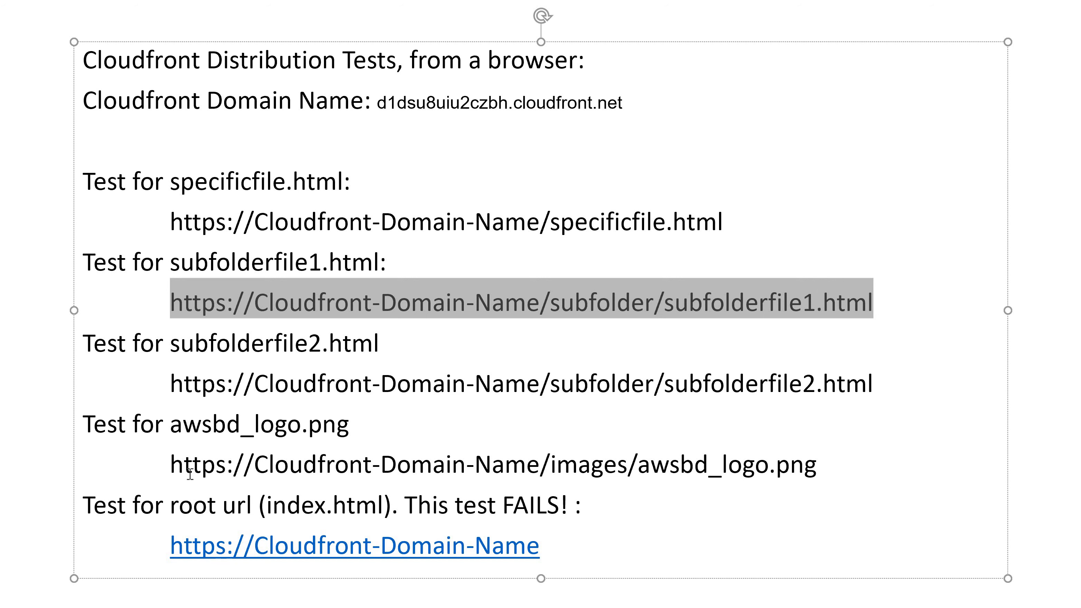
{"action": "key", "text": "alt+Tab"}
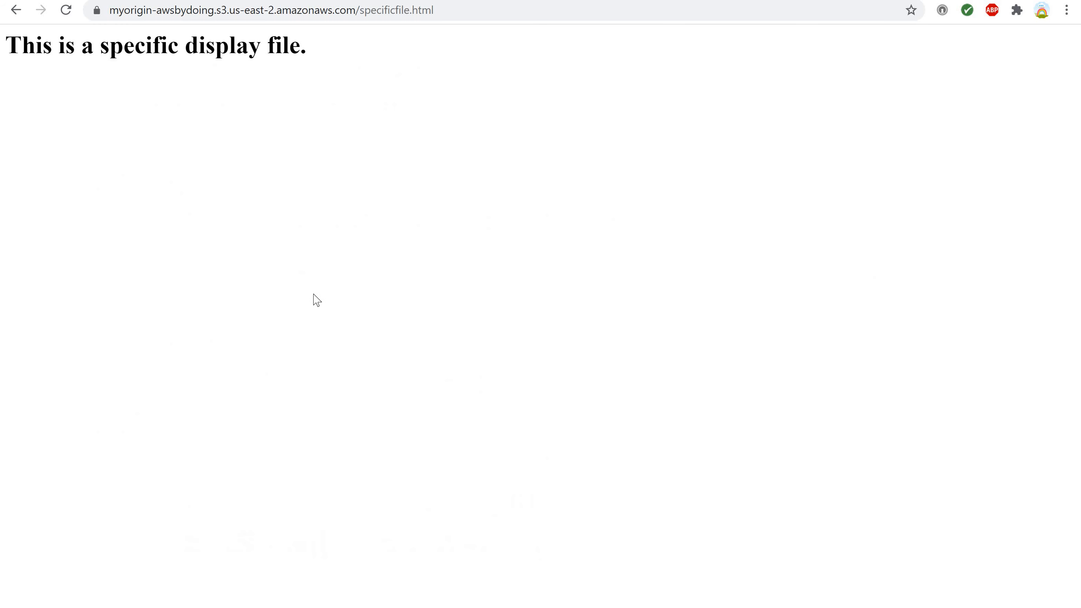
{"action": "left_click_drag", "start_coordinate": [449, 7], "coordinate": [109, 9]}
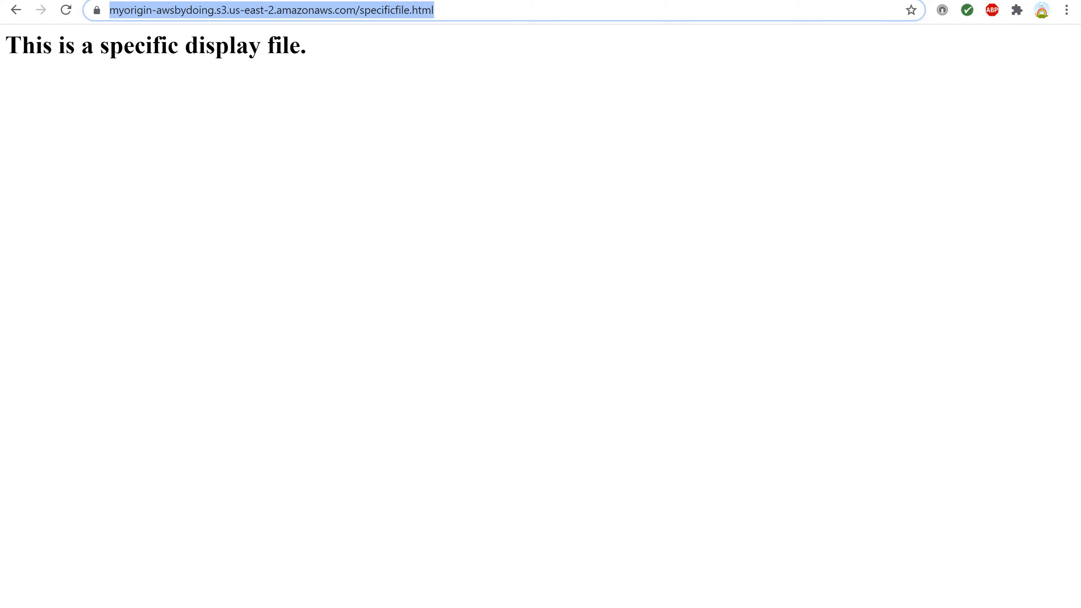
{"action": "key", "text": "ctrl+v"}
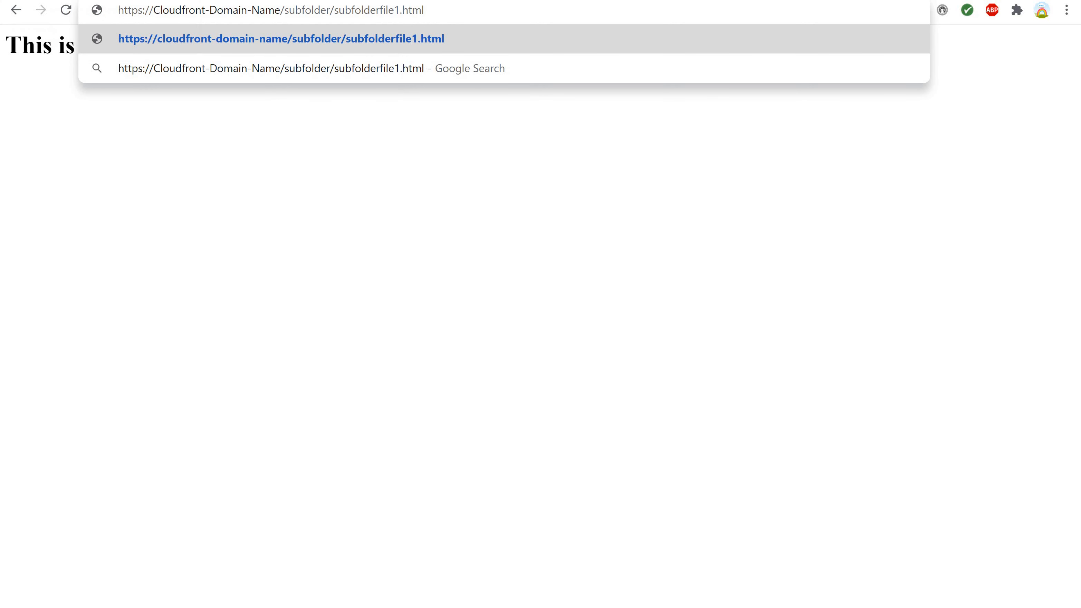
Copy the full CloudFront domain name d1dsu8uiu2czbh.cloudfront.net from the PowerPoint test notes and return to the browser.
{"action": "key", "text": "alt+Tab"}
{"action": "left_click", "coordinate": [377, 105]}
{"action": "left_click_drag", "start_coordinate": [377, 106], "coordinate": [618, 106]}
{"action": "key", "text": "shift+Left"}
{"action": "key", "text": "shift+Left"}
{"action": "key", "text": "shift+Left"}
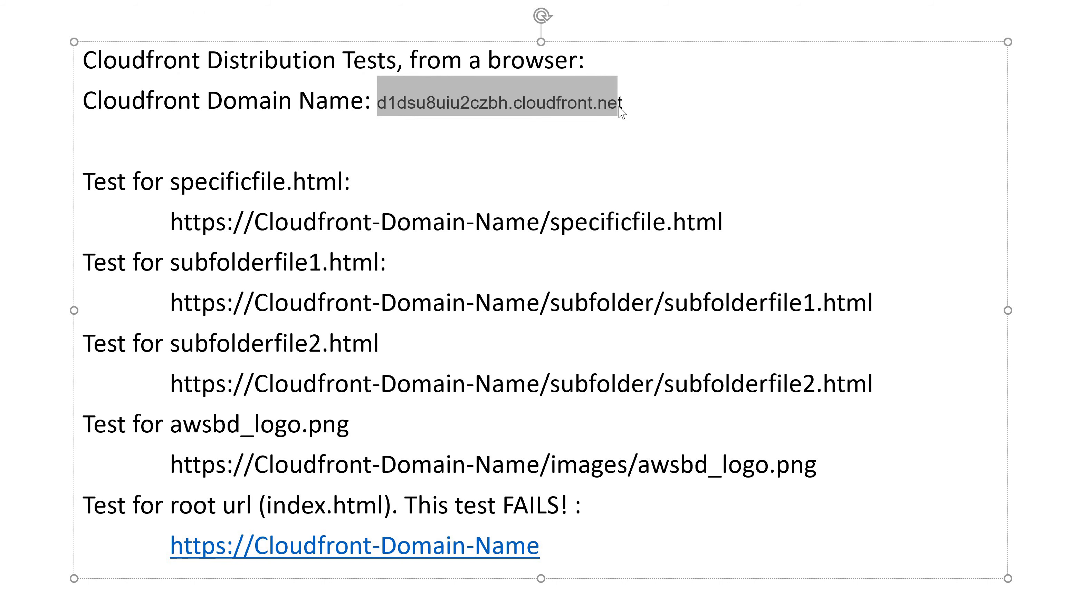
{"action": "key", "text": "shift+Right"}
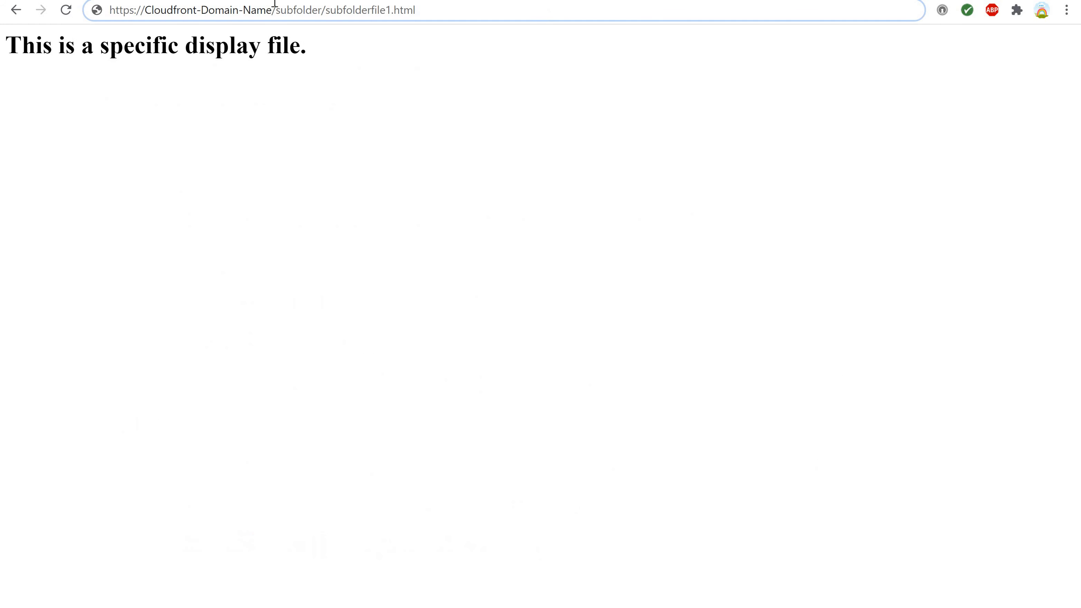
Substitute d1dsu8uiu2czbh.cloudfront.net for the placeholder in the subfolderfile1.html URL and load the page.
{"action": "left_click_drag", "start_coordinate": [146, 10], "coordinate": [272, 6]}
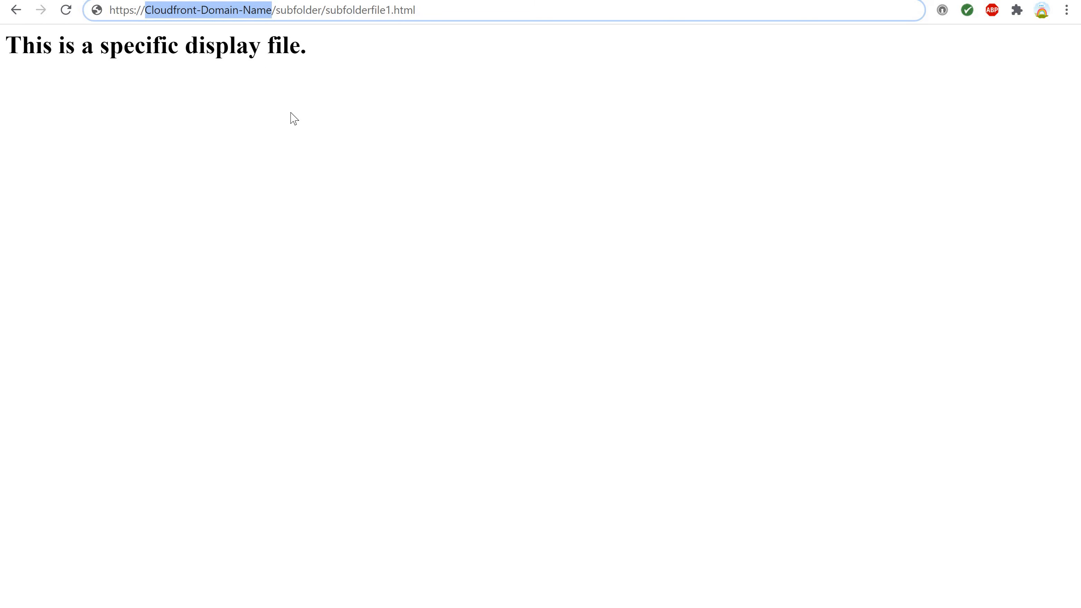
{"action": "key", "text": "ctrl+v"}
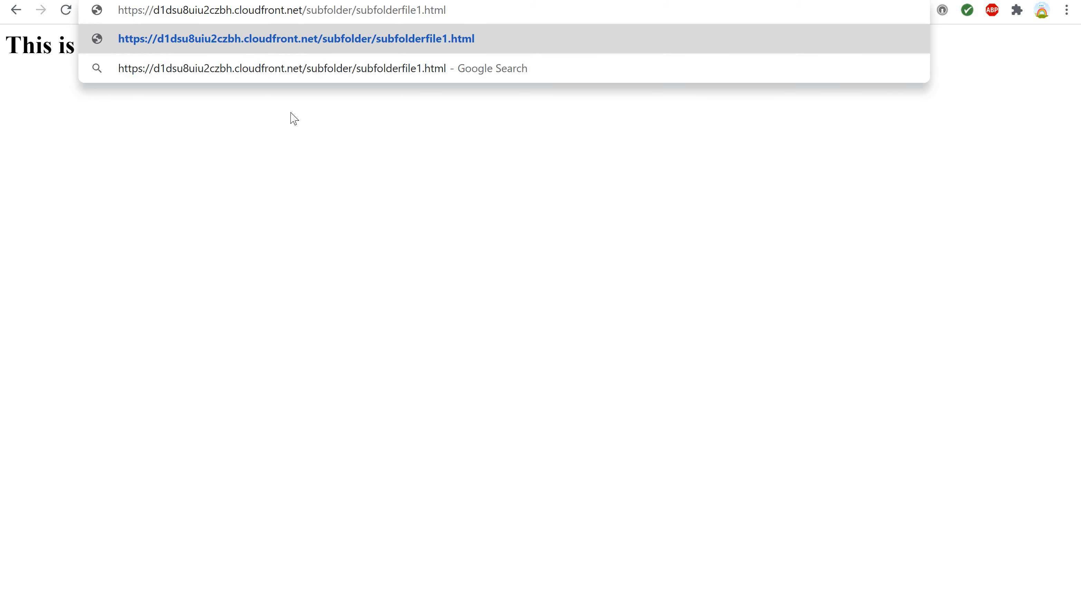
{"action": "key", "text": "Return"}
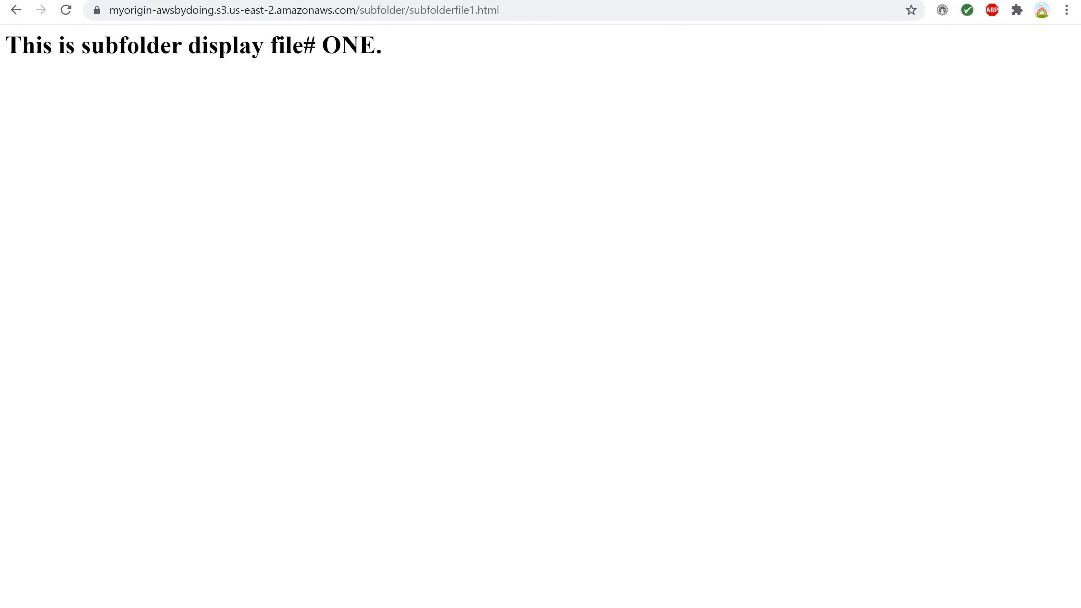
{"action": "left_click", "coordinate": [162, 10]}
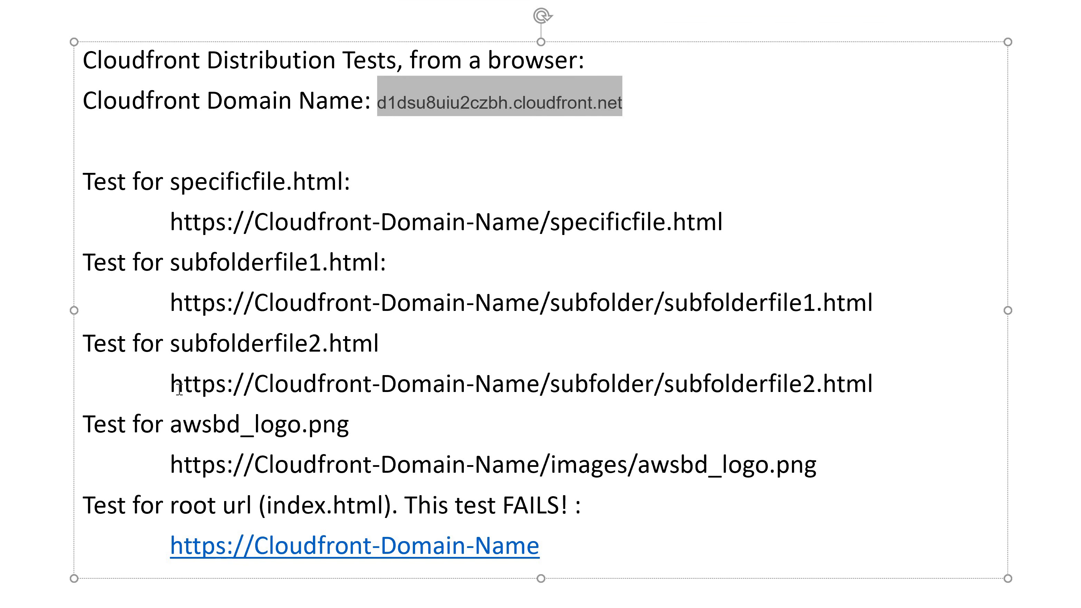
Copy the subfolder/subfolderfile2.html test URL template from the PowerPoint notes and paste it over the browser's current address.
{"action": "left_click_drag", "start_coordinate": [173, 388], "coordinate": [889, 377]}
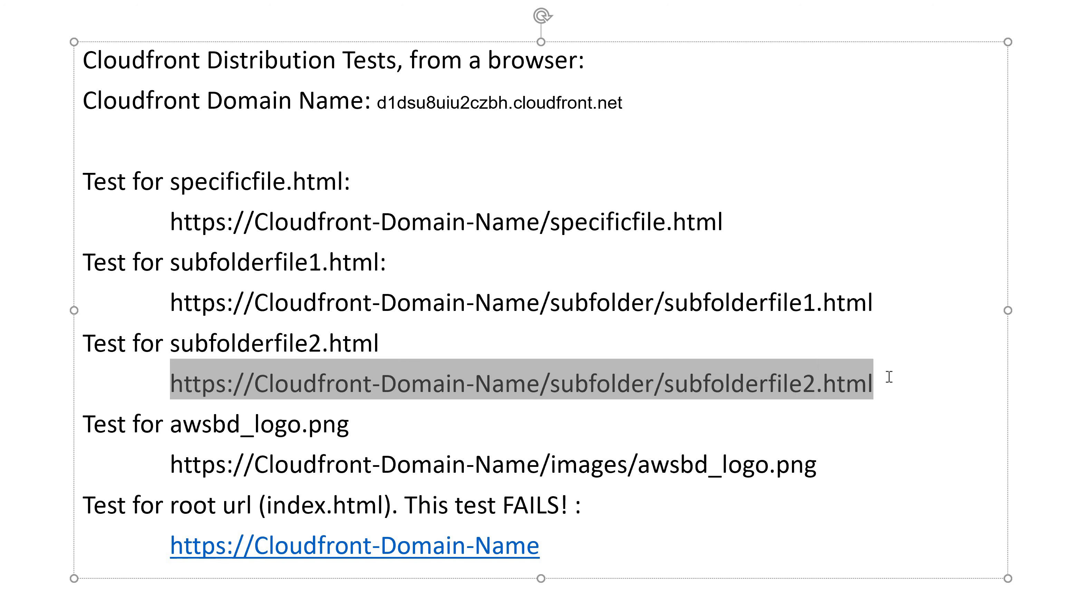
{"action": "key", "text": "ctrl+c"}
{"action": "key", "text": "alt+Tab"}
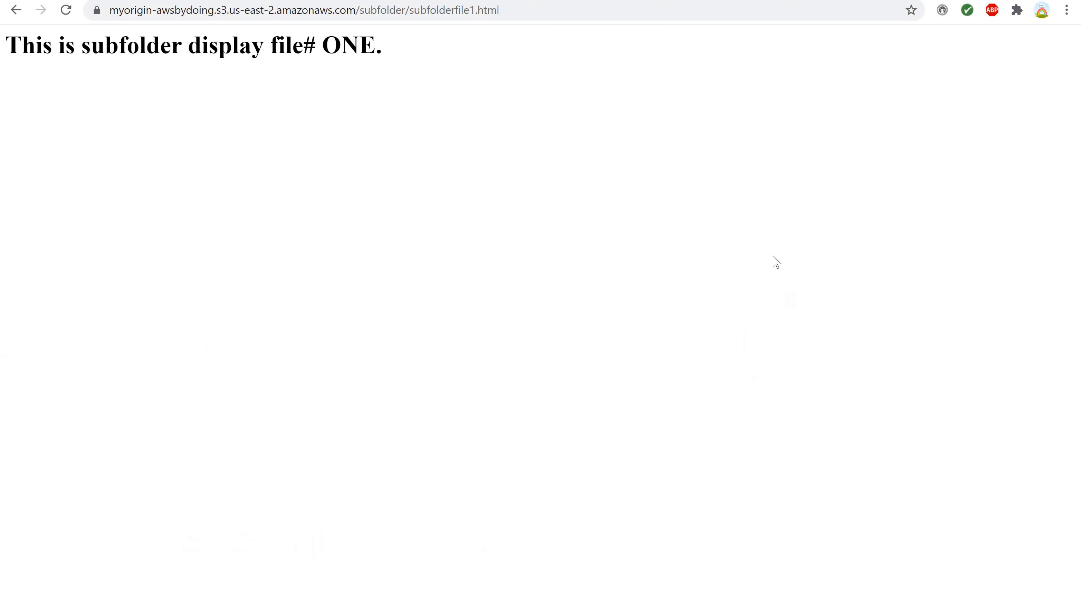
{"action": "key", "text": "ctrl+l"}
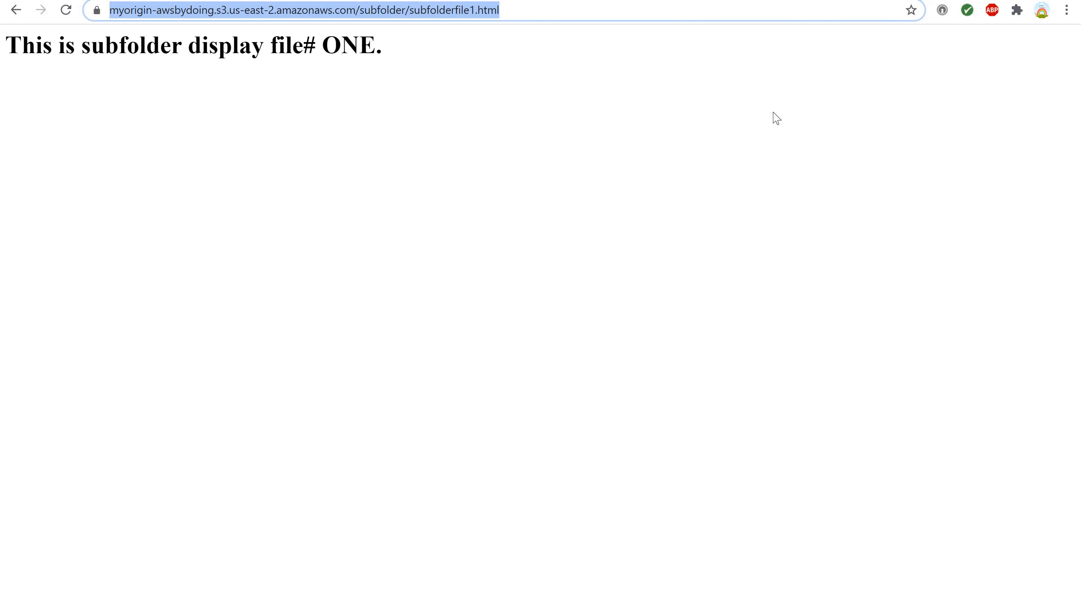
{"action": "key", "text": "ctrl+v"}
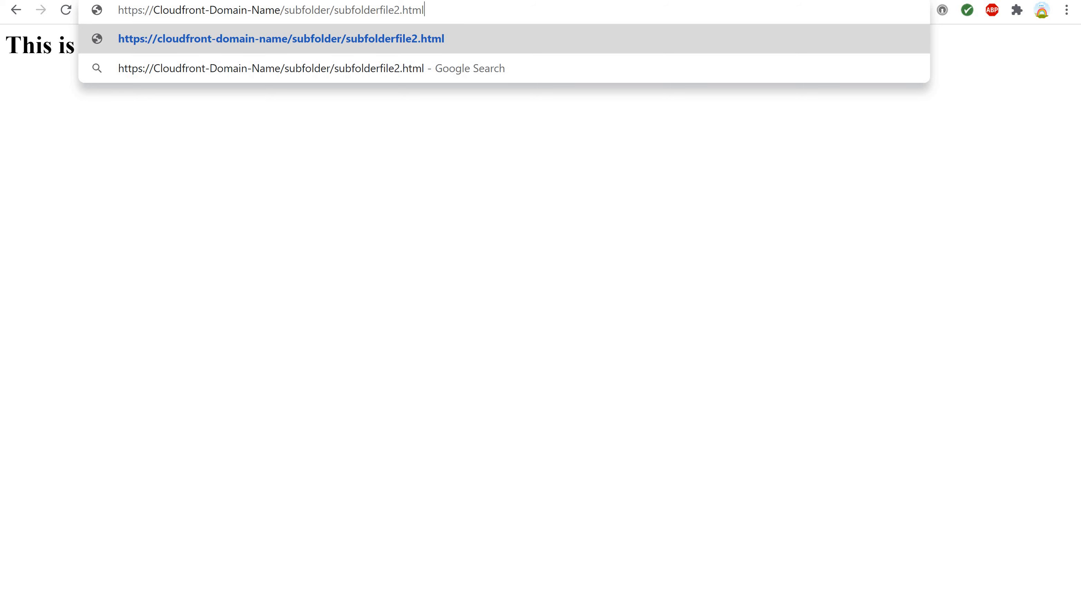
Copy the CloudFront domain name from the PowerPoint notes again and switch back to the browser.
{"action": "key", "text": "alt+Tab"}
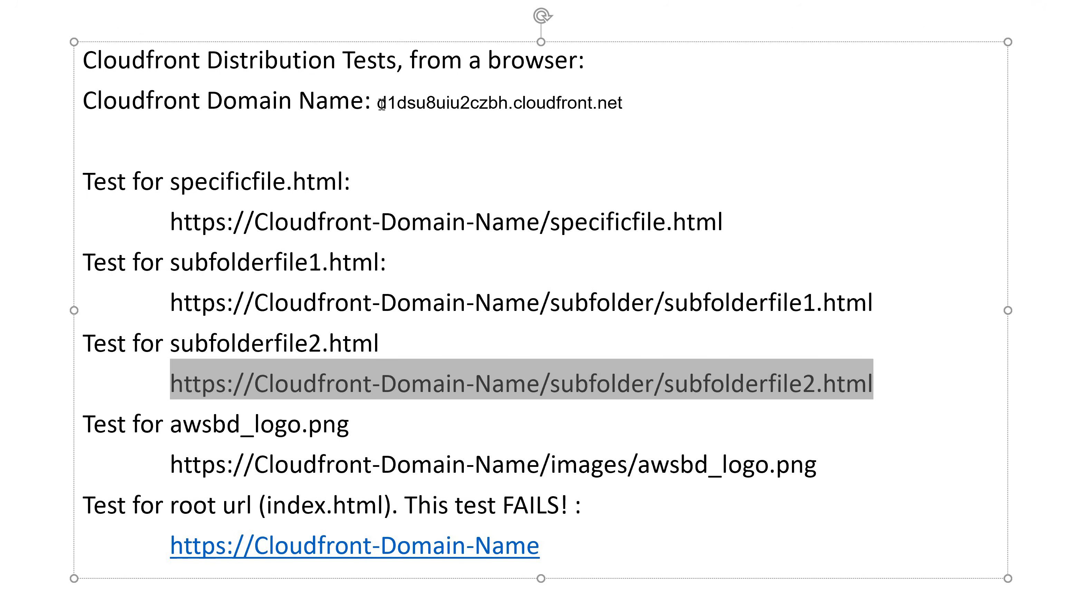
{"action": "left_click_drag", "start_coordinate": [398, 106], "coordinate": [612, 104]}
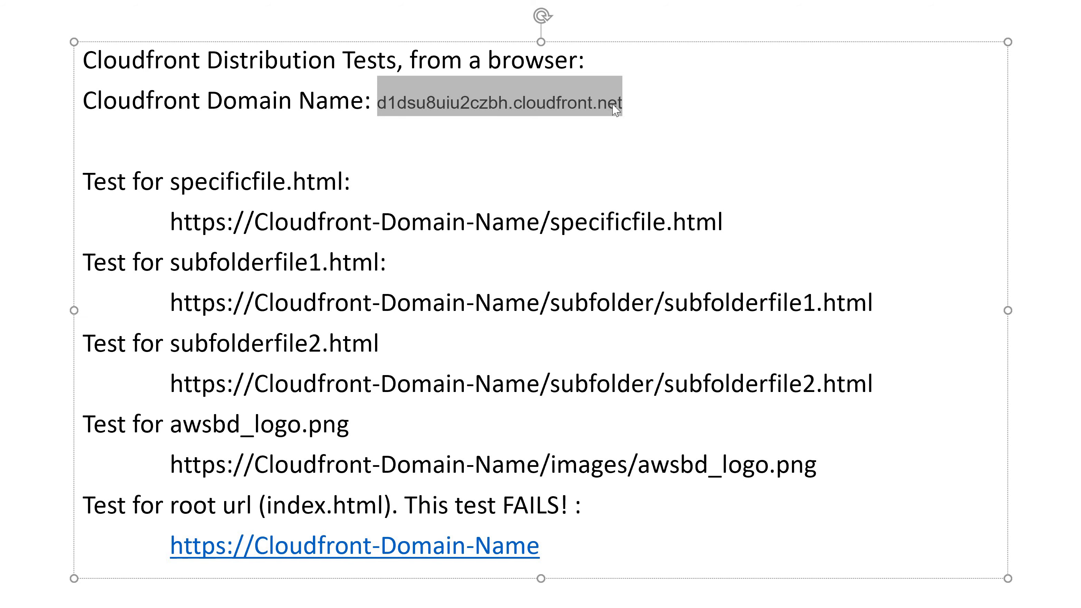
{"action": "key", "text": "alt+Tab"}
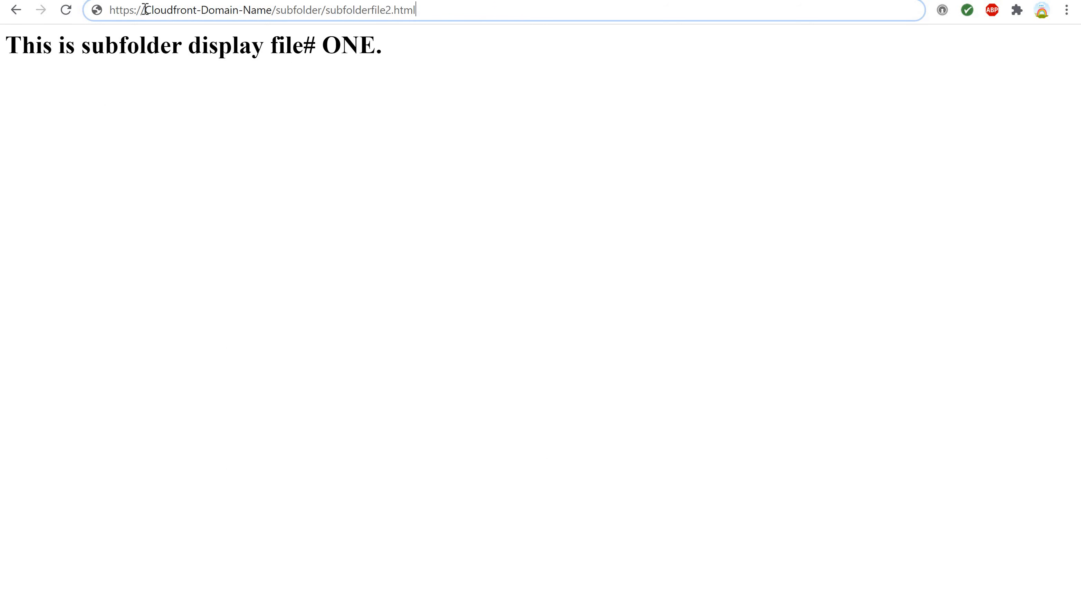
Replace the placeholder in the subfolderfile2.html URL with d1dsu8uiu2czbh.cloudfront.net, load the page and briefly highlight its heading text.
{"action": "left_click_drag", "start_coordinate": [144, 8], "coordinate": [273, 4]}
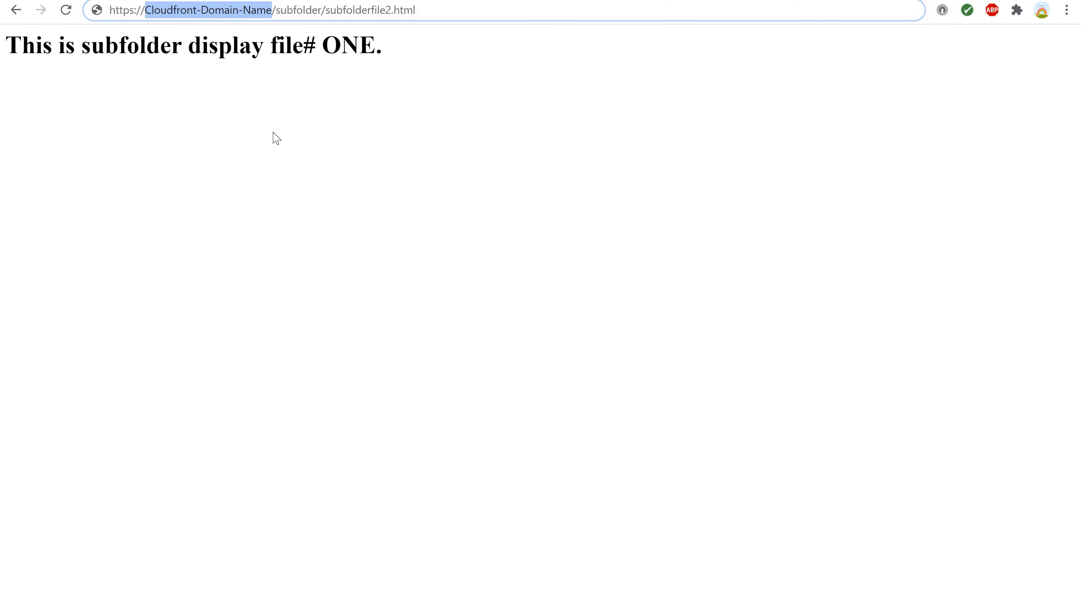
{"action": "key", "text": "ctrl+v"}
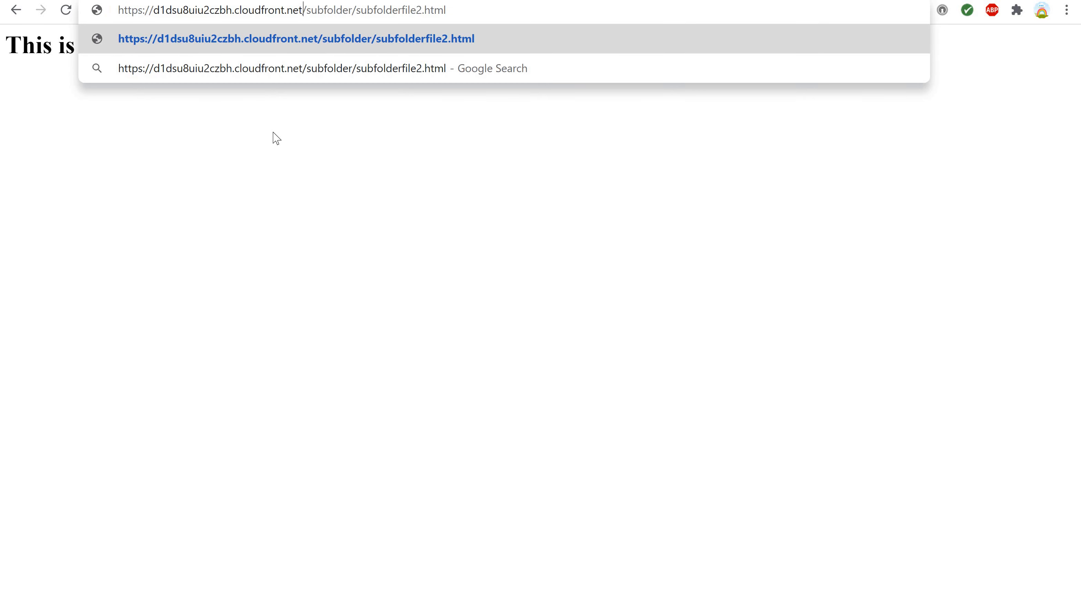
{"action": "key", "text": "Return"}
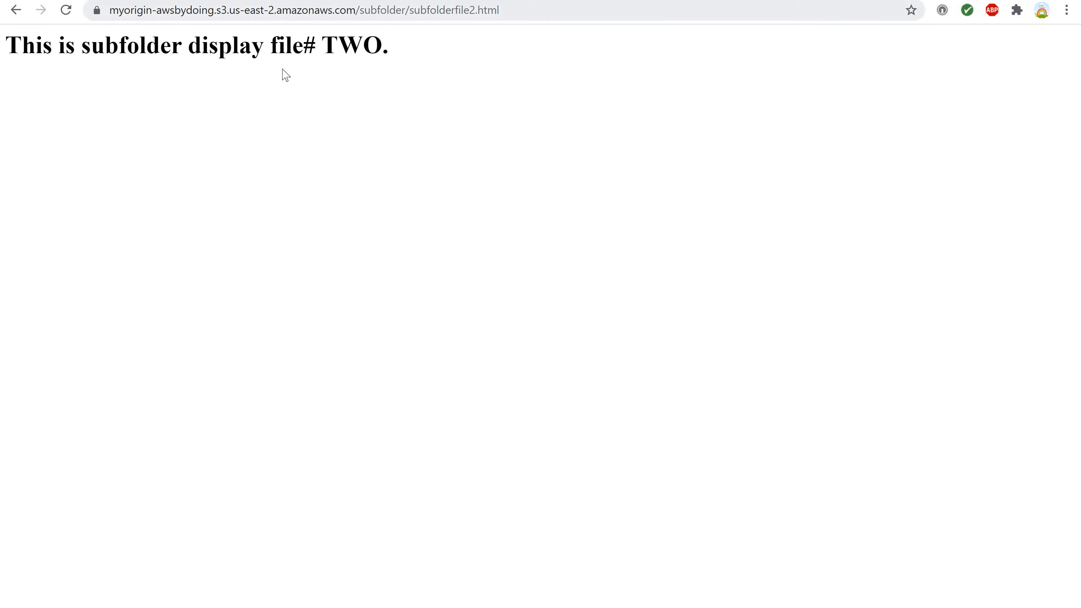
{"action": "left_click_drag", "start_coordinate": [252, 48], "coordinate": [382, 49]}
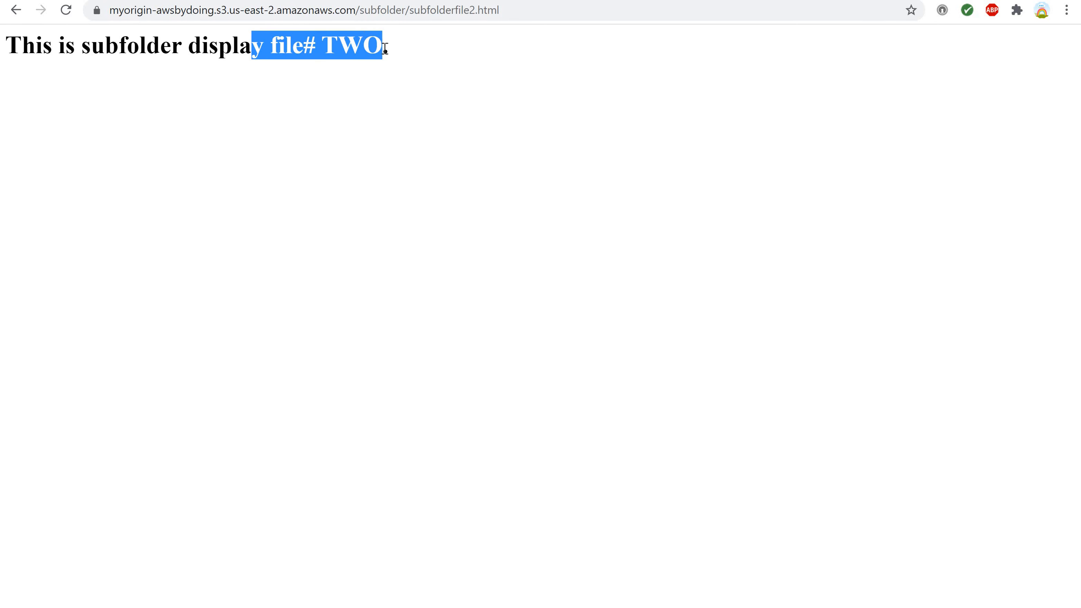
{"action": "left_click", "coordinate": [299, 97]}
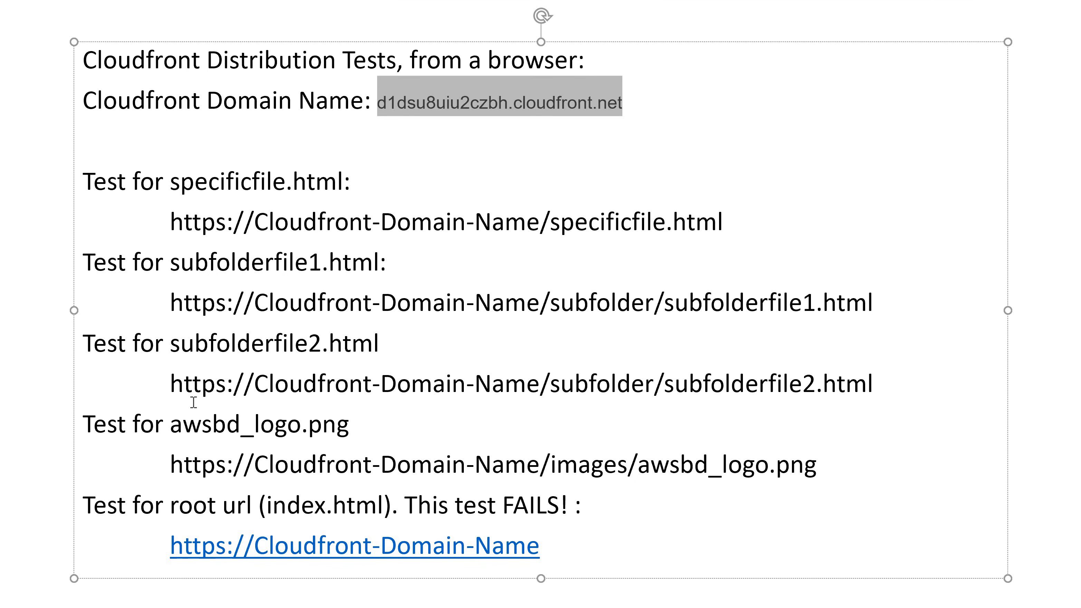
Copy the images/awsbd_logo.png test URL template from the PowerPoint notes and paste it over the subfolderfile2.html page's address.
{"action": "left_click_drag", "start_coordinate": [214, 468], "coordinate": [809, 474]}
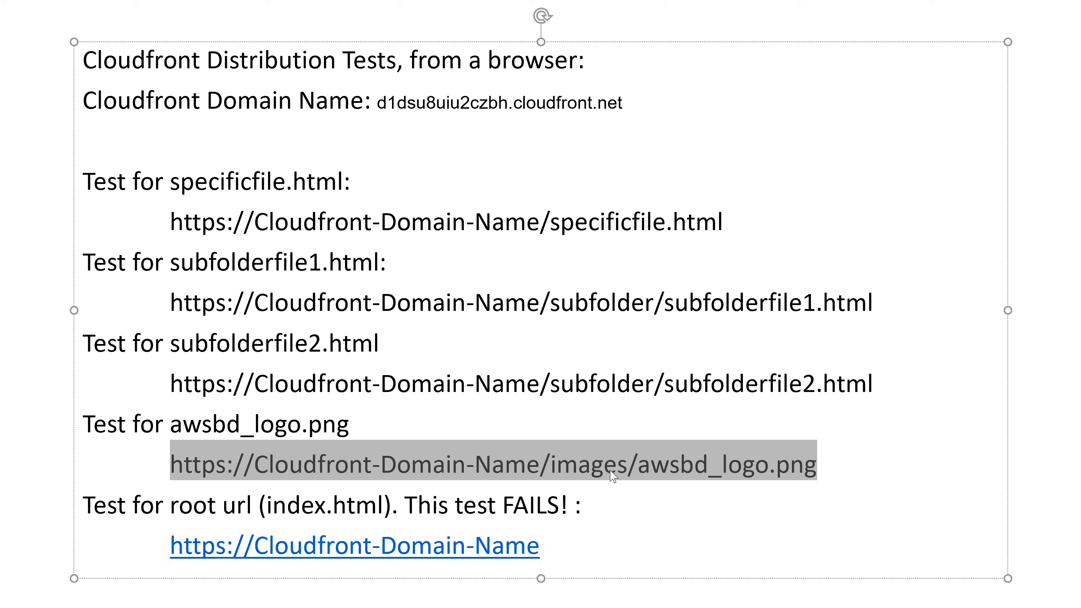
{"action": "key", "text": "alt+Tab"}
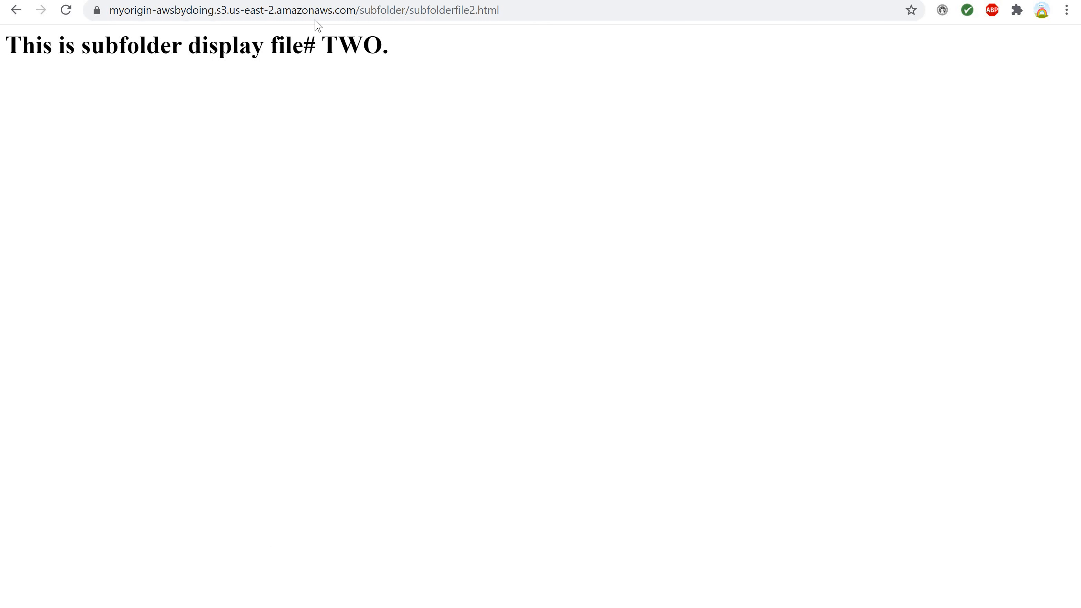
{"action": "left_click", "coordinate": [336, 12]}
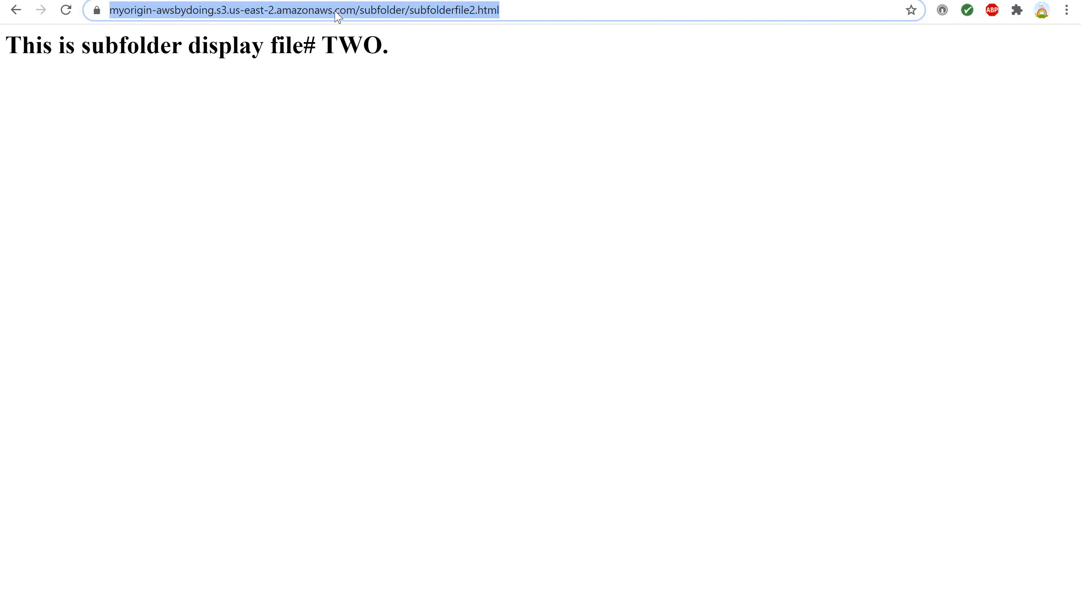
{"action": "key", "text": "ctrl+v"}
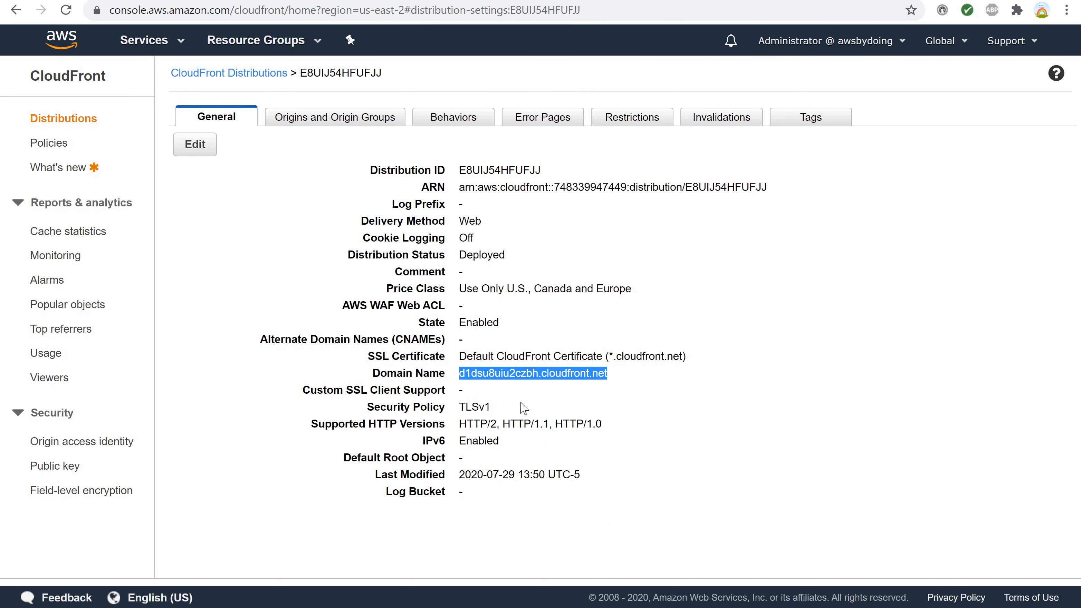
Copy the distribution's domain name, substitute d1dsu8uiu2czbh.cloudfront.net for the placeholder in the images/awsbd_logo.png URL and load it.
{"action": "right_click", "coordinate": [518, 375]}
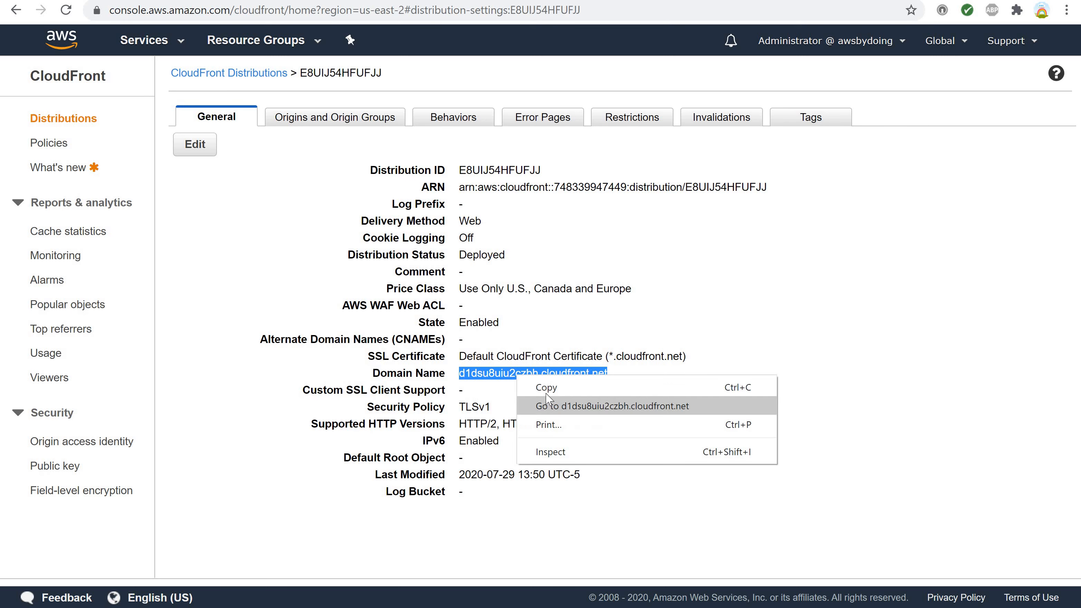
{"action": "left_click", "coordinate": [533, 384]}
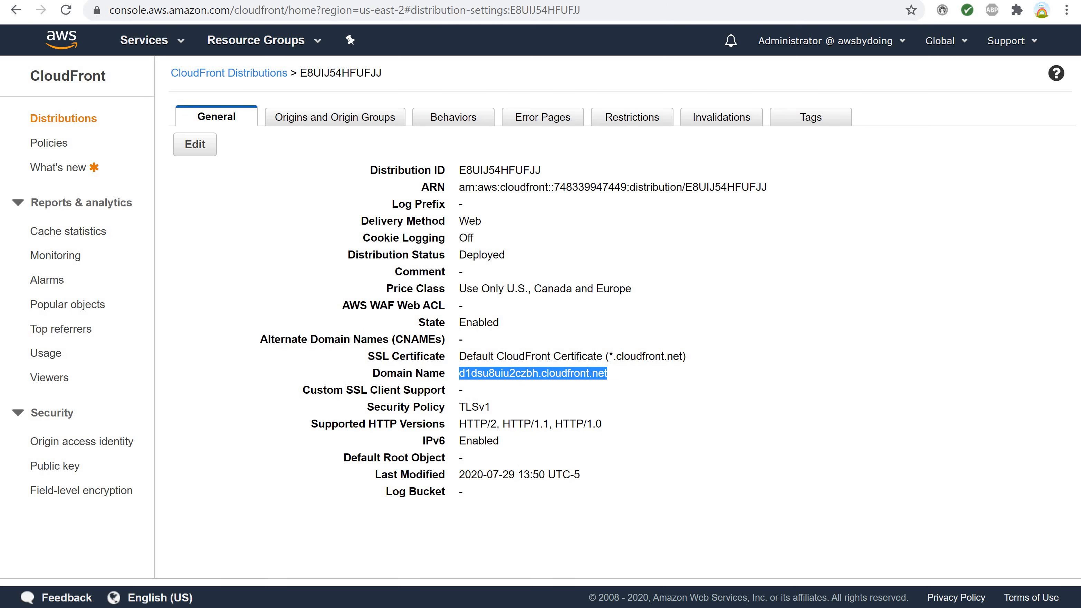
{"action": "left_click", "coordinate": [230, 1]}
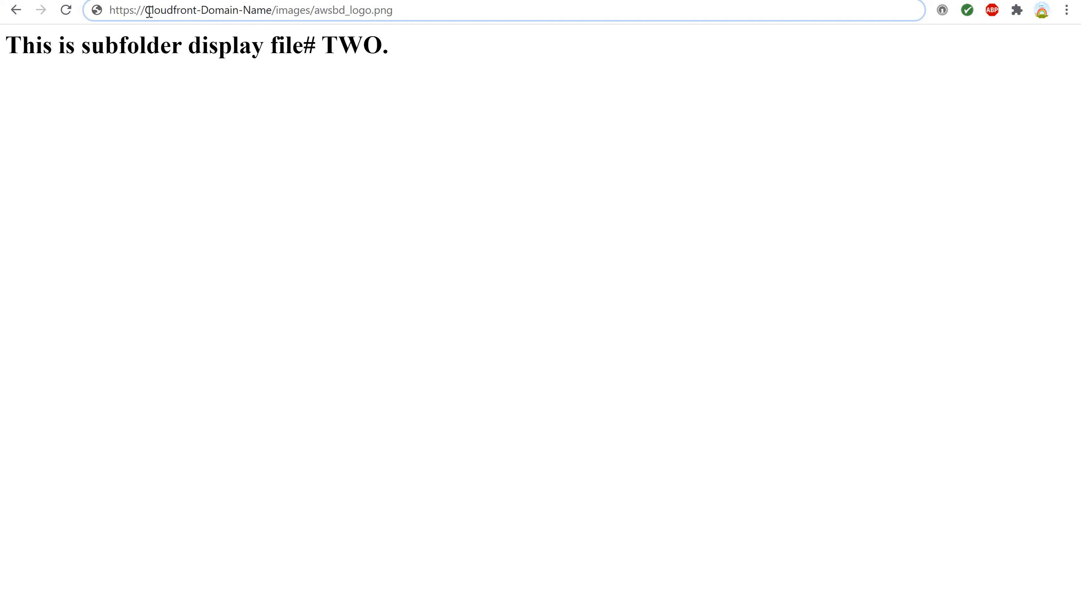
{"action": "left_click_drag", "start_coordinate": [146, 11], "coordinate": [273, 10]}
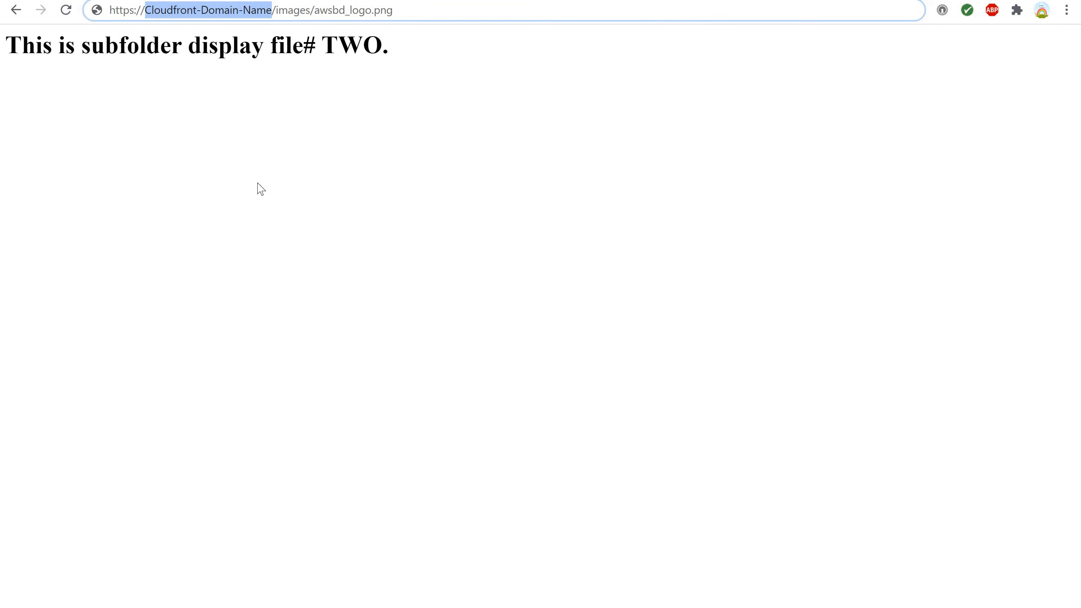
{"action": "key", "text": "ctrl+v"}
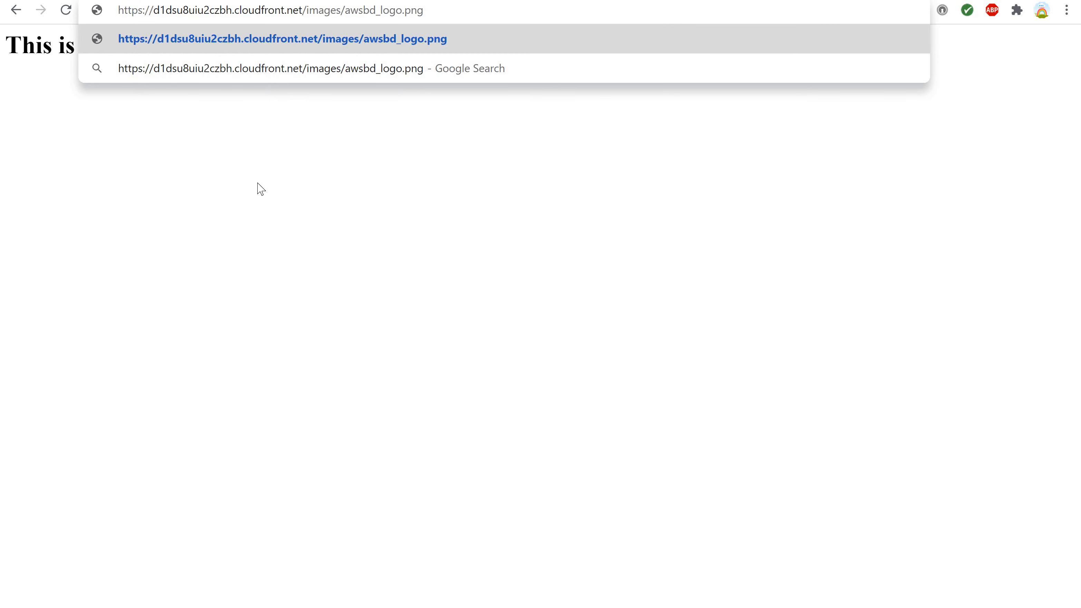
{"action": "key", "text": "Return"}
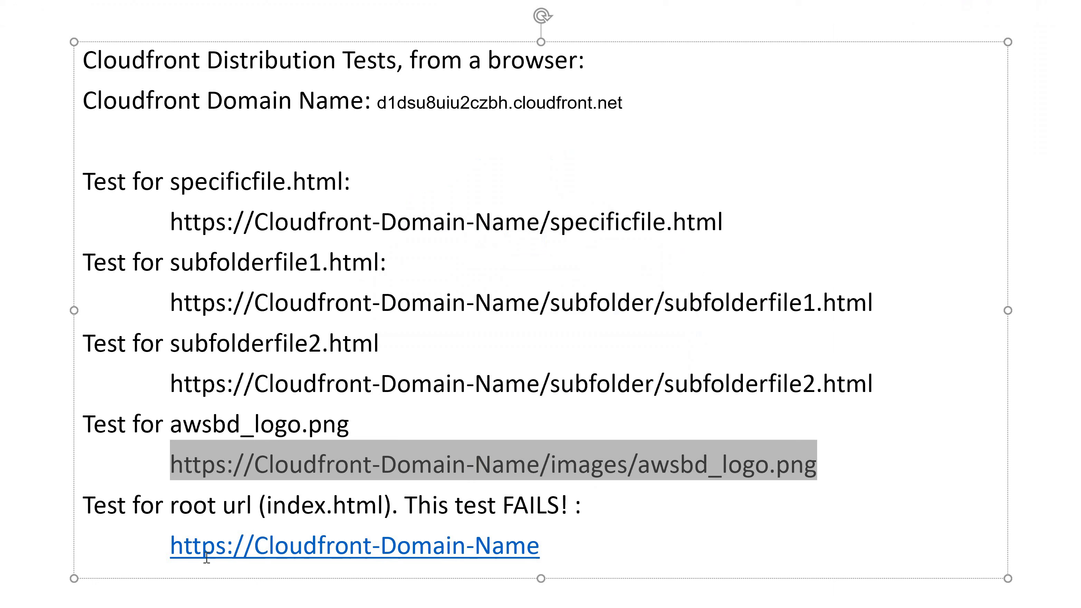
{"action": "left_click", "coordinate": [240, 510]}
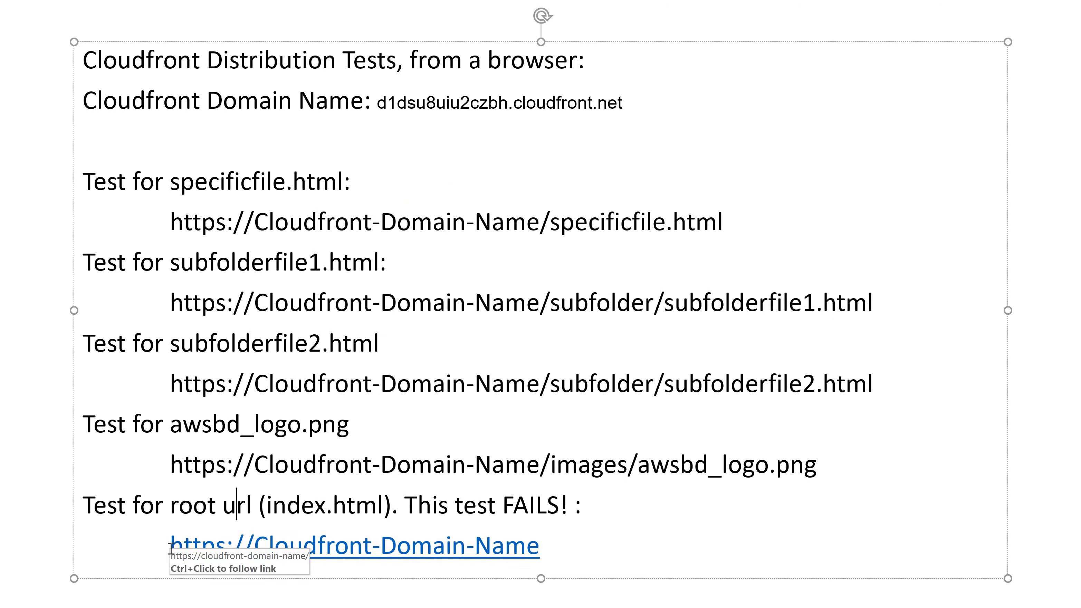
{"action": "left_click_drag", "start_coordinate": [171, 546], "coordinate": [512, 550]}
{"action": "key", "text": "shift+Left"}
{"action": "key", "text": "shift+Left"}
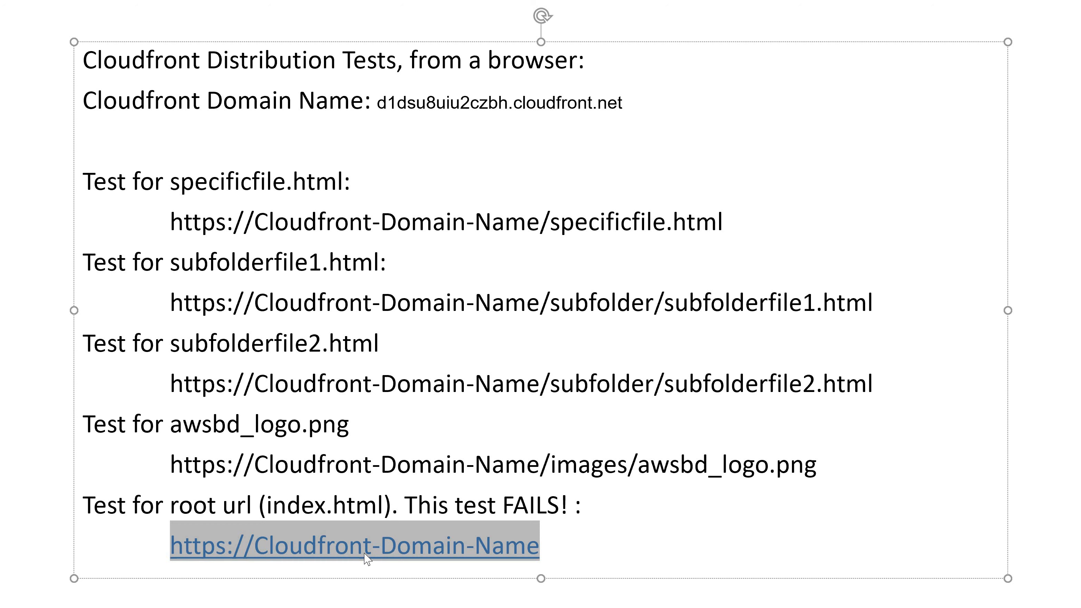
Copy the CloudFront domain name from the PowerPoint notes and switch back to the browser.
{"action": "left_click", "coordinate": [450, 107]}
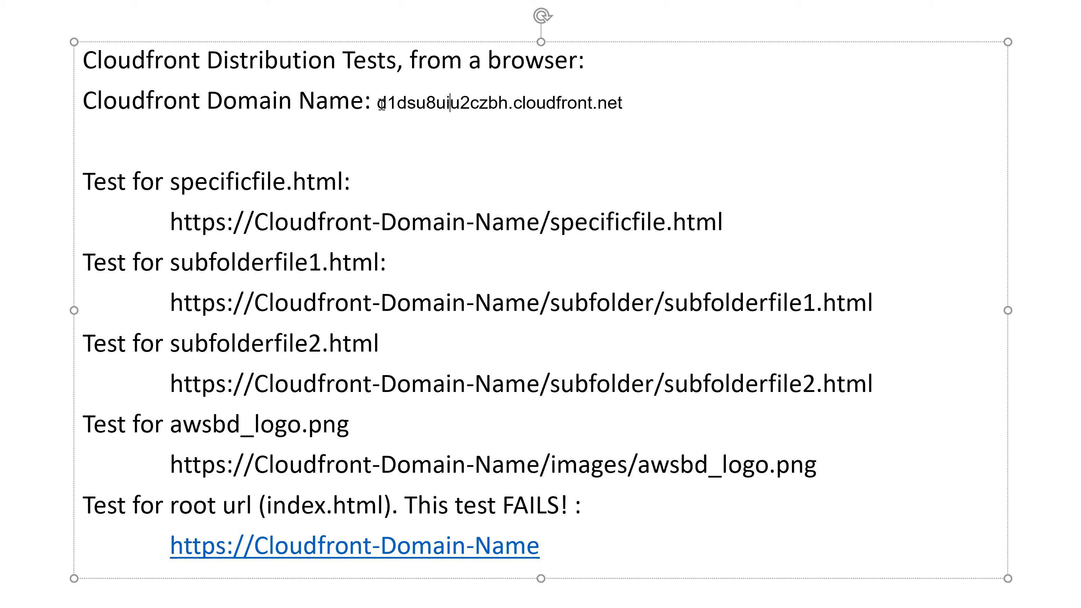
{"action": "left_click_drag", "start_coordinate": [377, 104], "coordinate": [626, 102]}
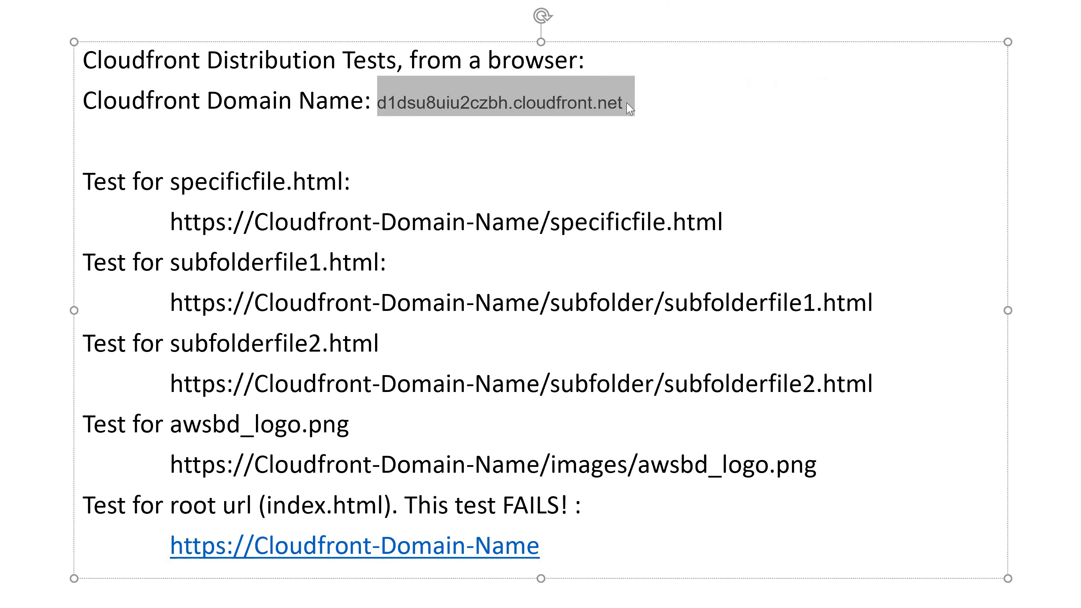
{"action": "key", "text": "shift+Left"}
{"action": "key", "text": "shift+Left"}
{"action": "left_click", "coordinate": [217, 606]}
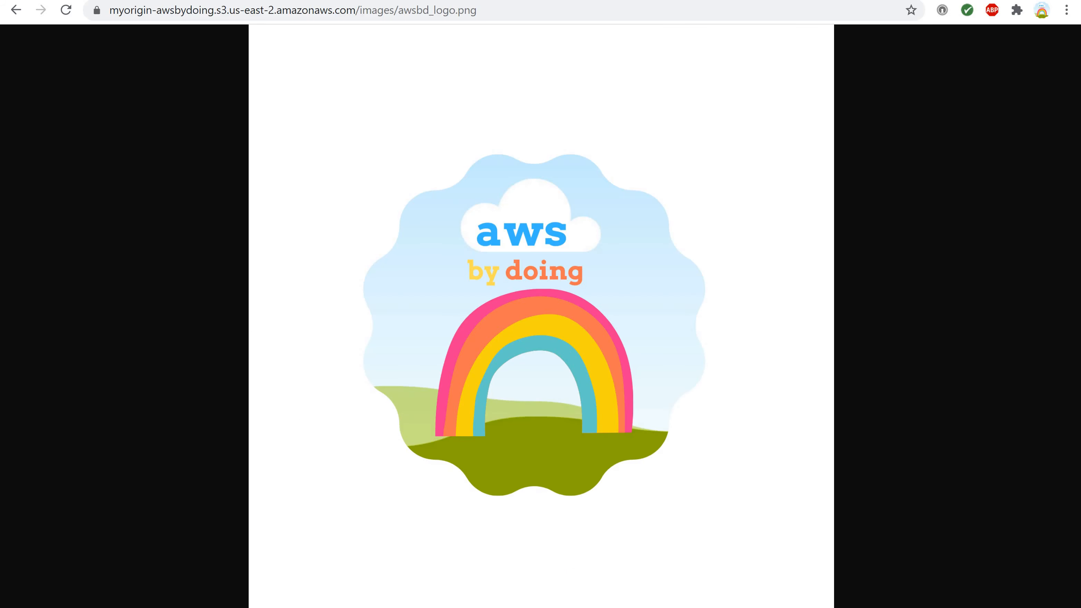
{"action": "left_click_drag", "start_coordinate": [488, 13], "coordinate": [108, 11]}
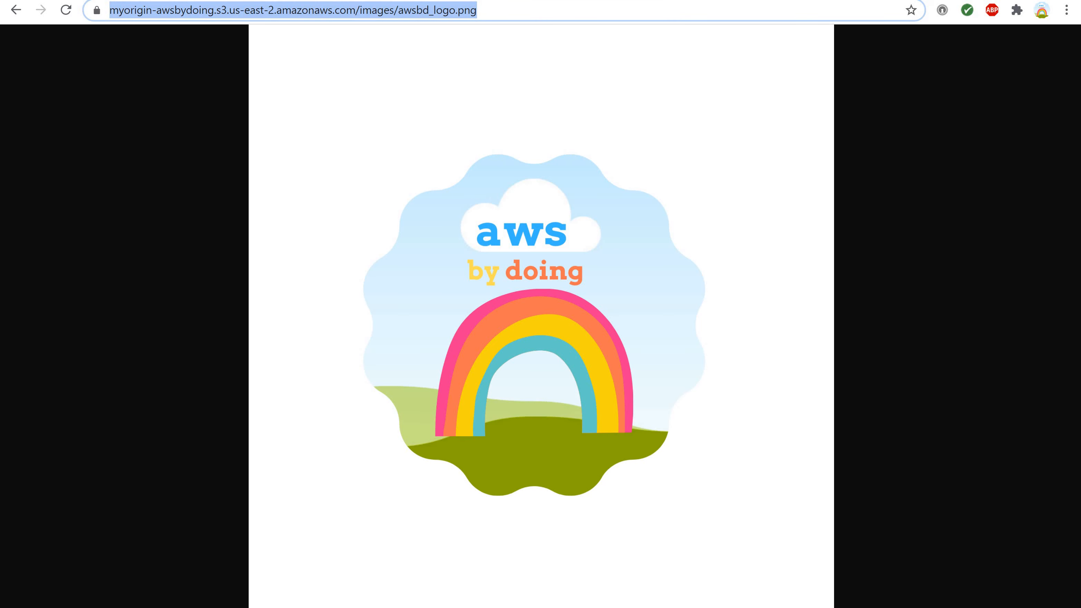
{"action": "type", "text": "http"}
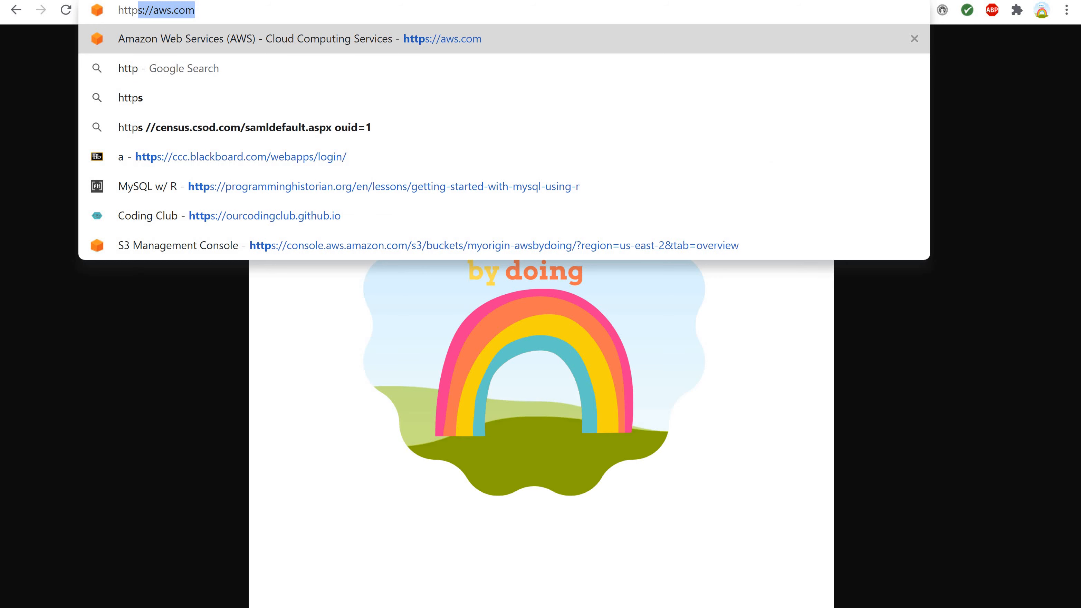
{"action": "type", "text": "s://"}
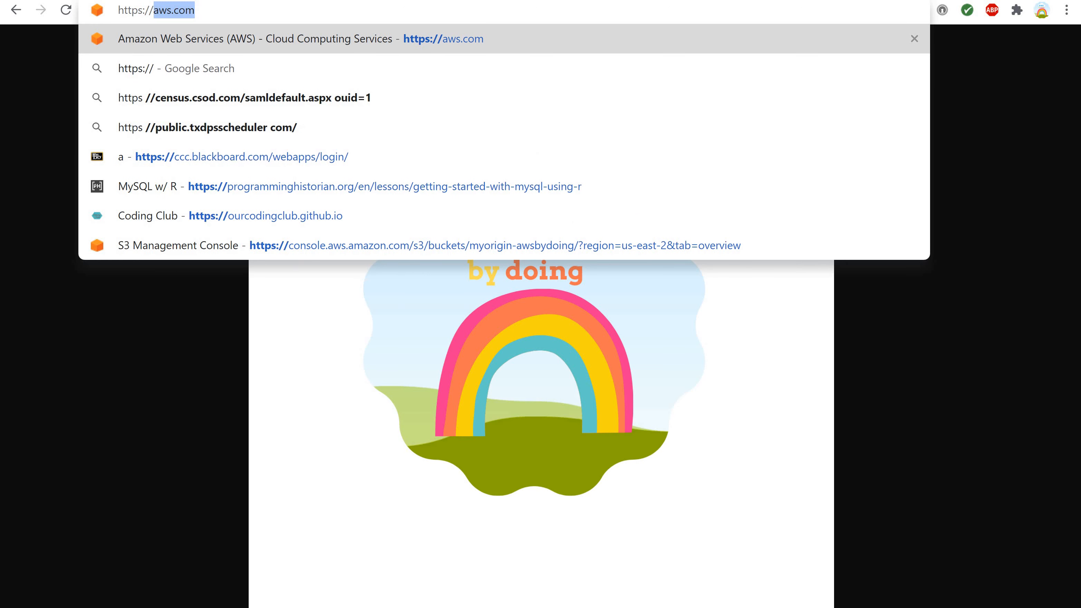
{"action": "key", "text": "ctrl+v"}
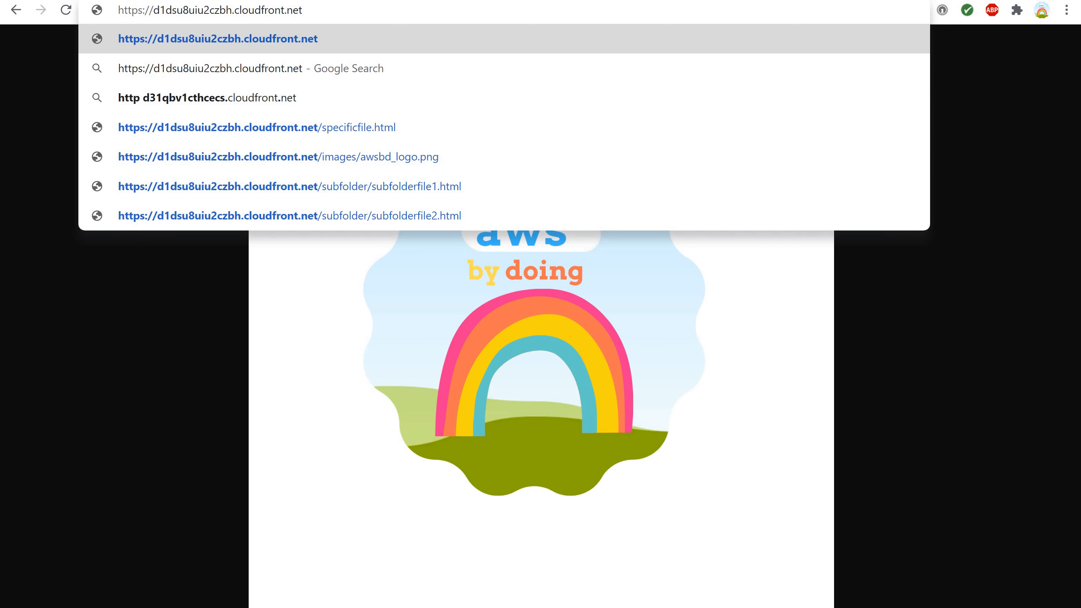
{"action": "key", "text": "Return"}
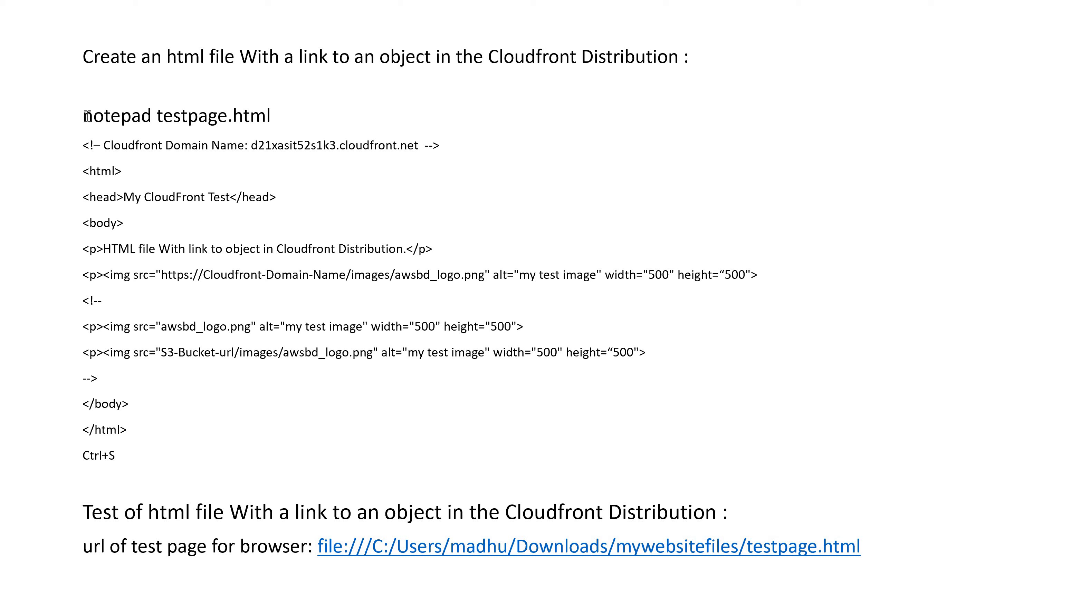
Select the notepad testpage.html command in the PowerPoint notes, switch to PowerShell and rerun it to open the file in Notepad.
{"action": "left_click_drag", "start_coordinate": [84, 115], "coordinate": [278, 127]}
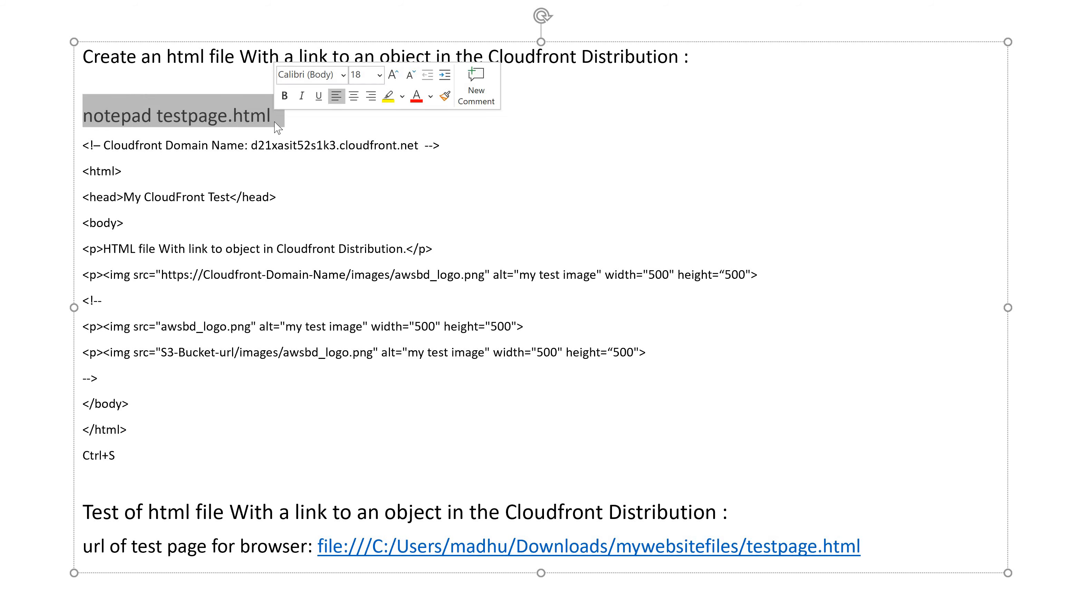
{"action": "key", "text": "shift+Left"}
{"action": "key", "text": "shift+Left"}
{"action": "key", "text": "shift+Left"}
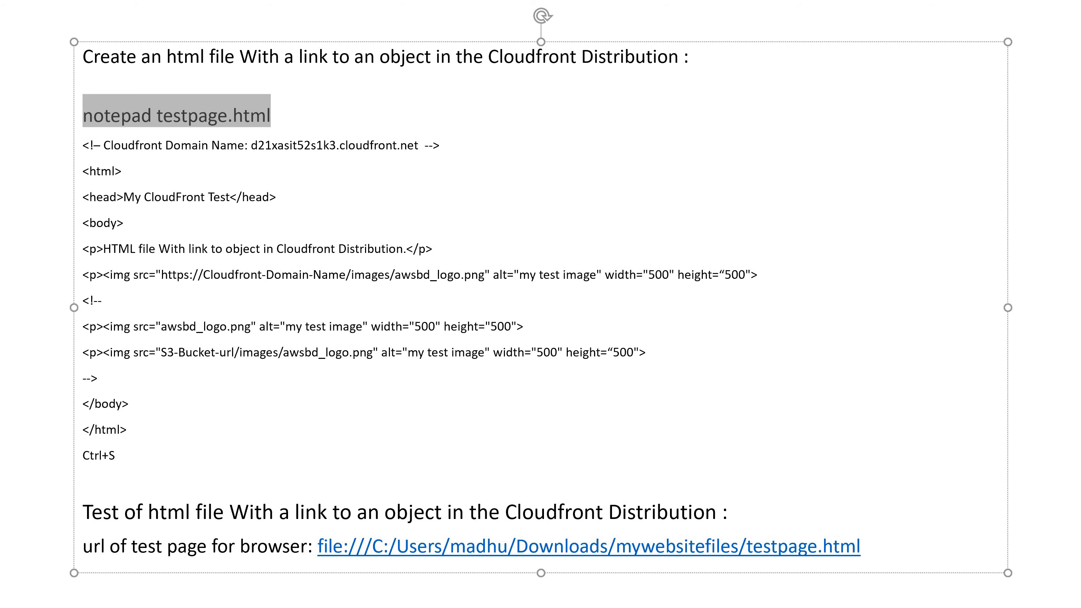
{"action": "key", "text": "alt+Tab"}
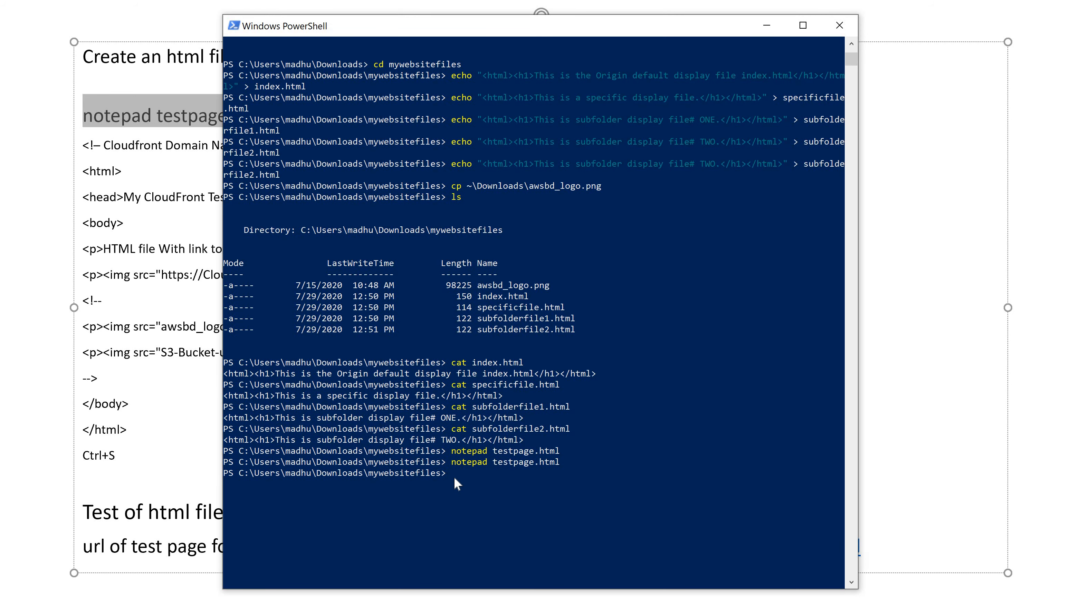
{"action": "key", "text": "Up"}
{"action": "key", "text": "Return"}
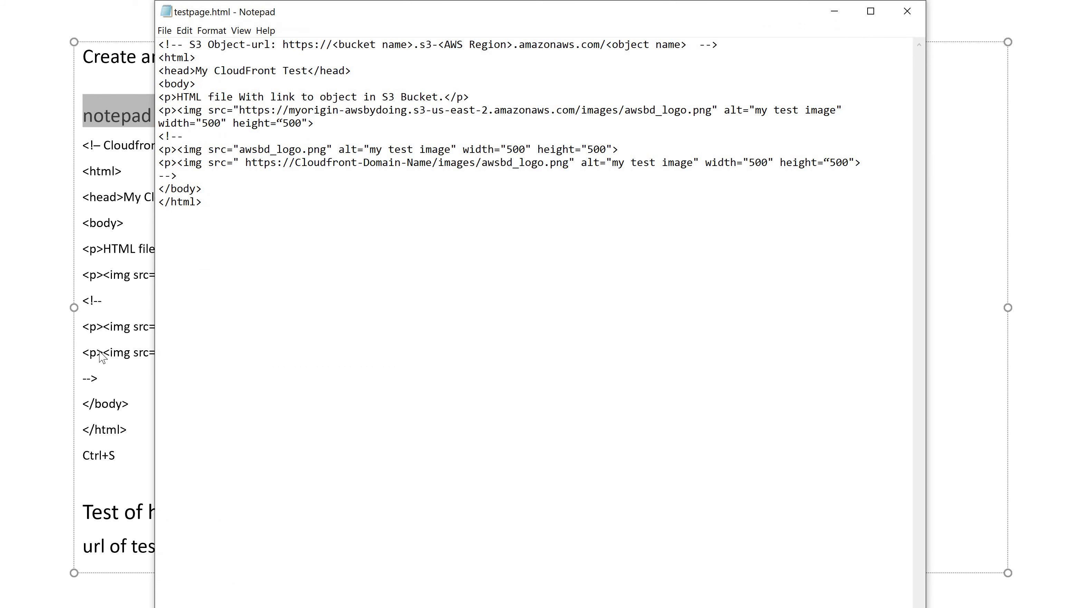
Return to the PowerPoint notes and highlight the image source link that uses the CloudFront domain placeholder.
{"action": "left_click", "coordinate": [100, 352]}
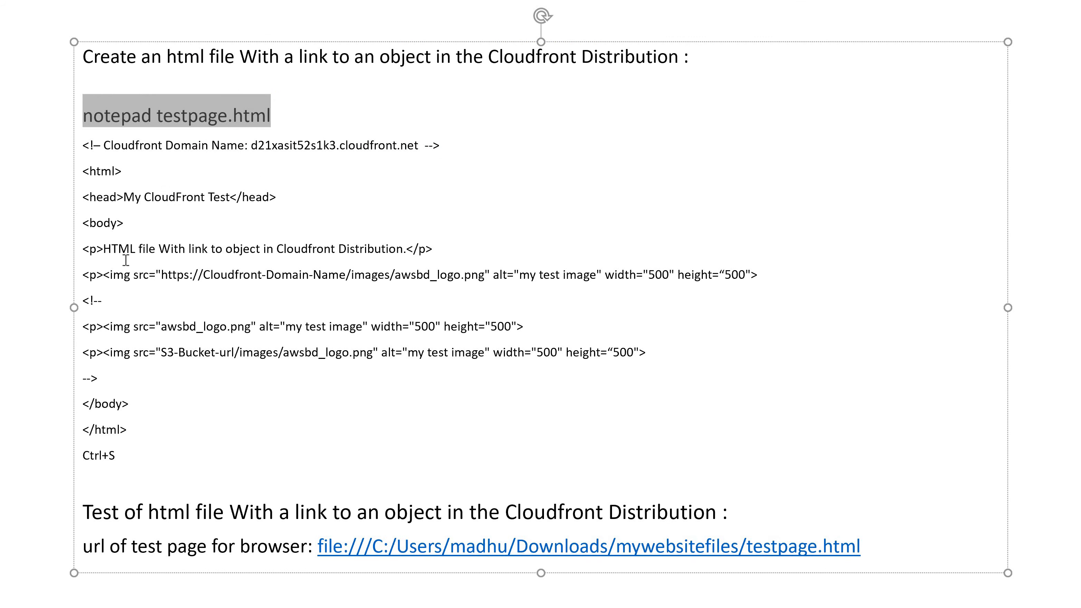
{"action": "left_click", "coordinate": [124, 275]}
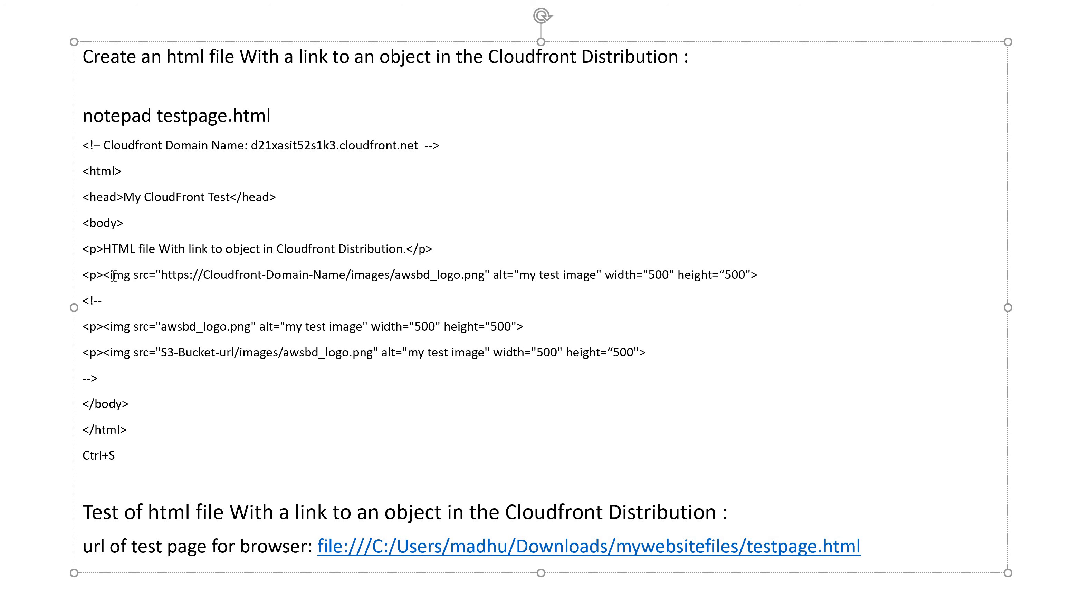
{"action": "left_click_drag", "start_coordinate": [109, 275], "coordinate": [485, 276]}
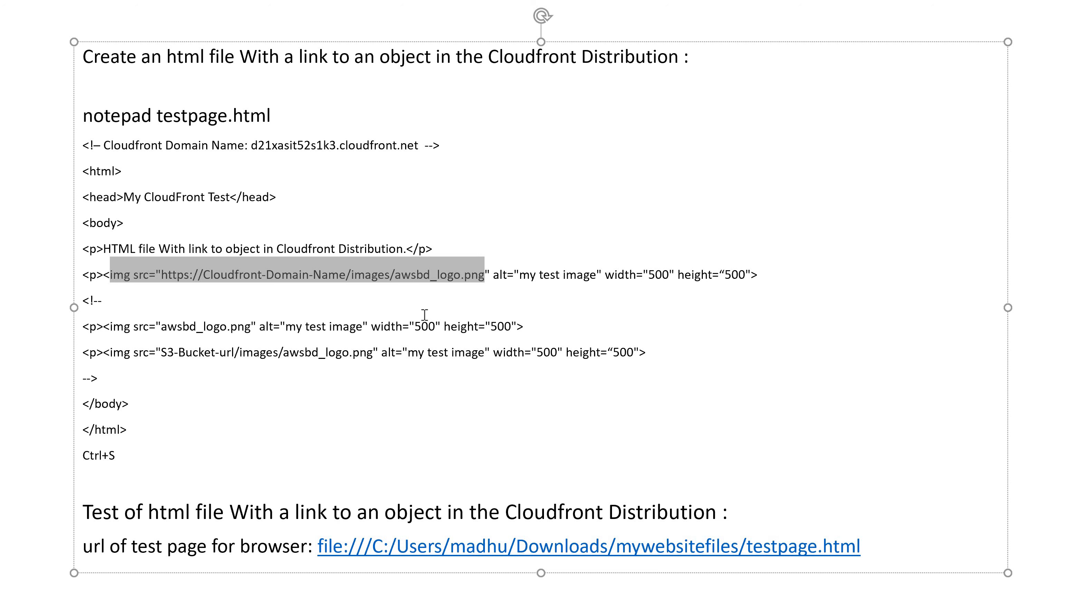
{"action": "left_click", "coordinate": [386, 418]}
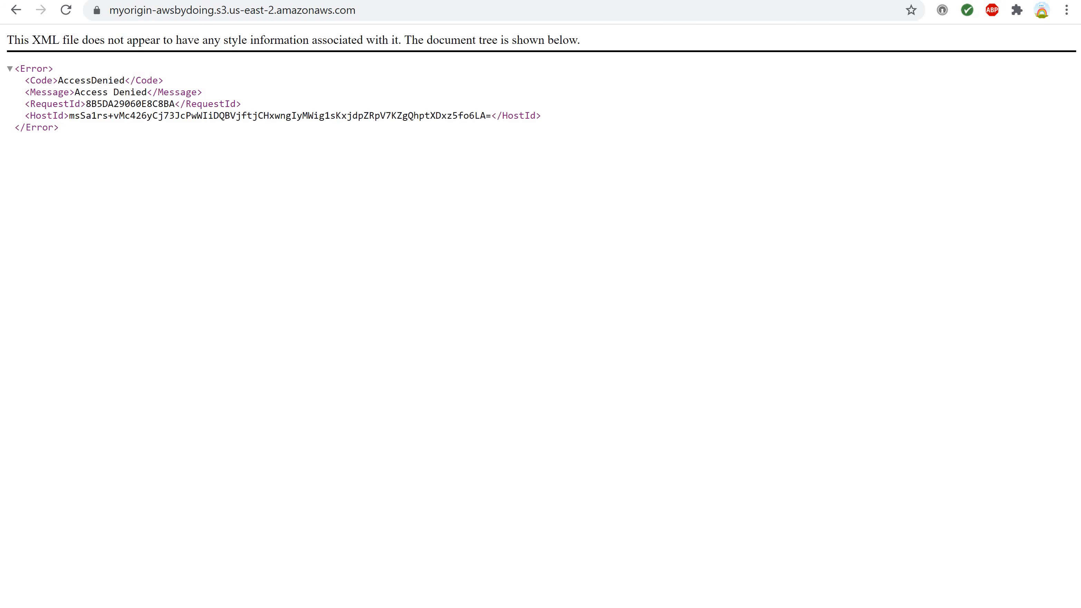
Copy the domain name from the CloudFront distributions list and replace the outdated one in the PowerPoint notes' HTML comment with d1dsu8uiu2czbh.cloudfront.net.
{"action": "left_click", "coordinate": [124, 1]}
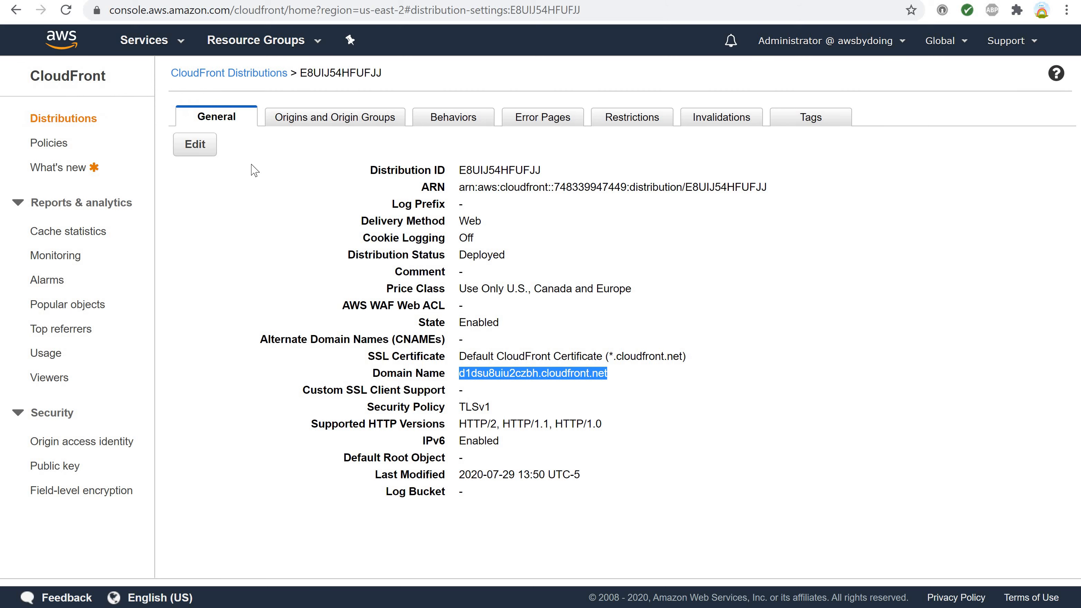
{"action": "left_click", "coordinate": [226, 73]}
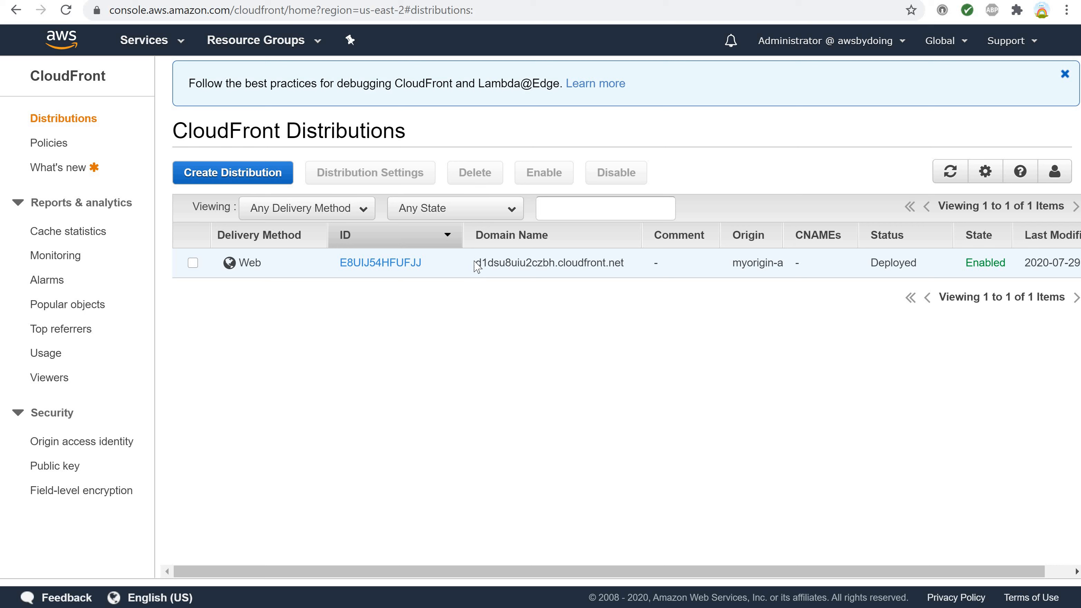
{"action": "left_click_drag", "start_coordinate": [477, 264], "coordinate": [632, 266]}
{"action": "key", "text": "ctrl+c"}
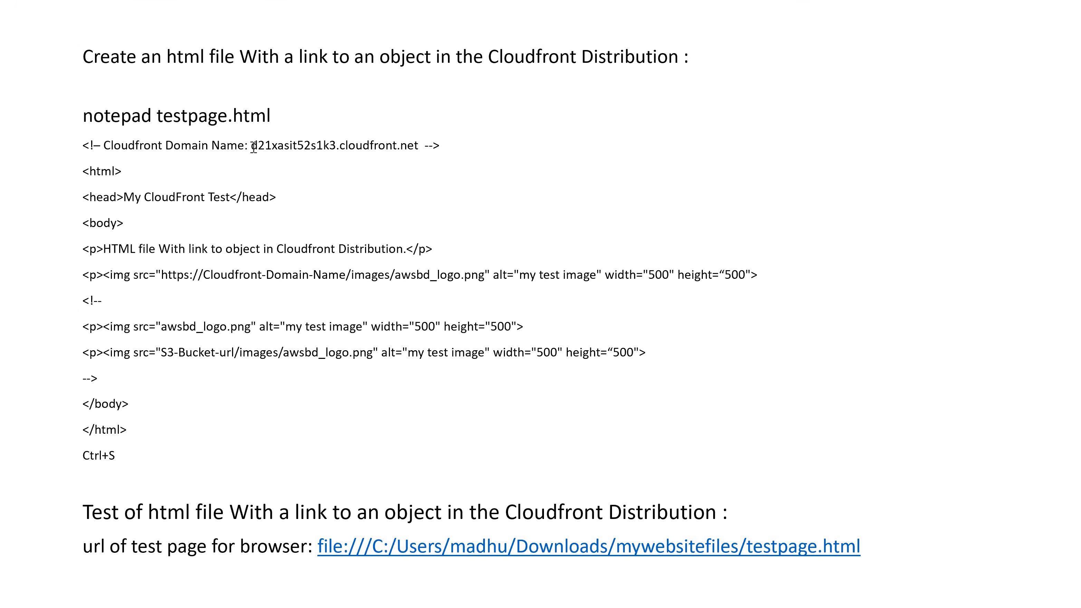
{"action": "left_click_drag", "start_coordinate": [254, 147], "coordinate": [412, 157]}
{"action": "key", "text": "shift+Left"}
{"action": "key", "text": "ctrl+v"}
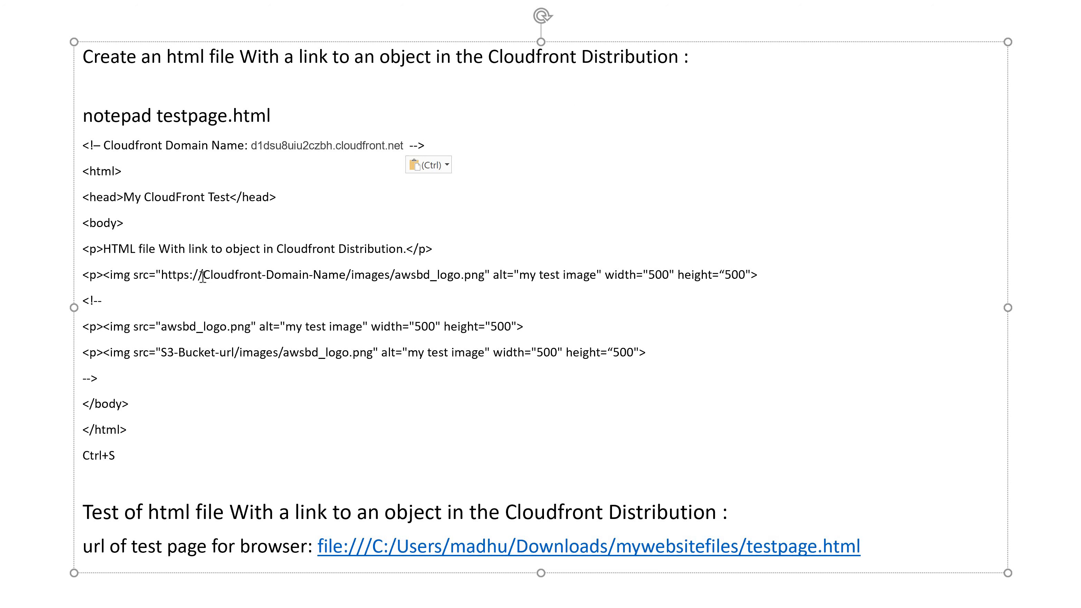
Replace the Cloudfront-Domain-Name placeholder in the notes' image source with d1dsu8uiu2czbh.cloudfront.net and remove the stray spaces around it.
{"action": "left_click_drag", "start_coordinate": [205, 275], "coordinate": [346, 271]}
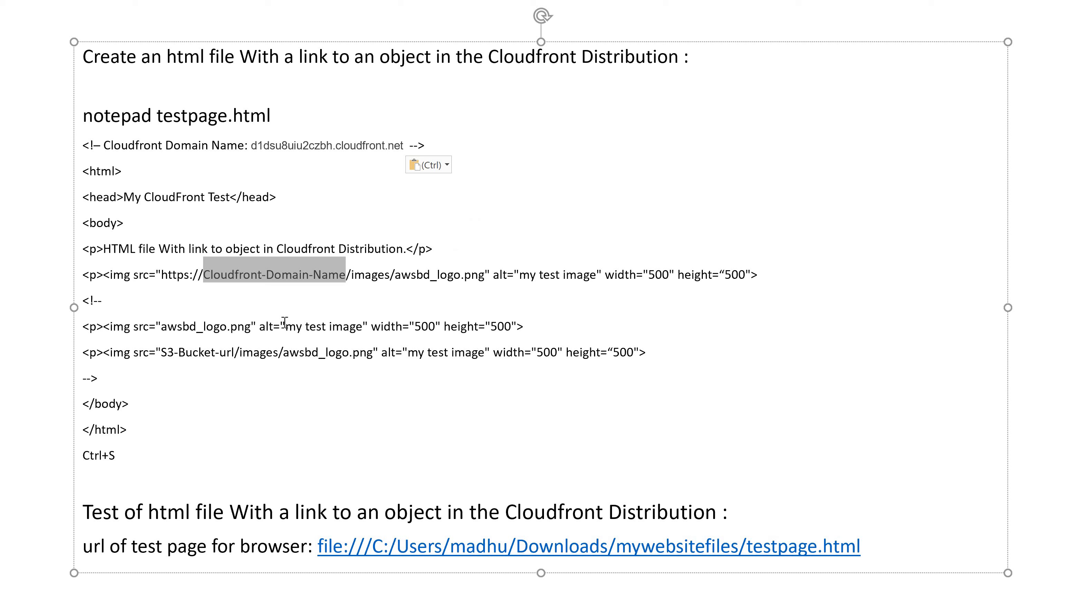
{"action": "key", "text": "ctrl+v"}
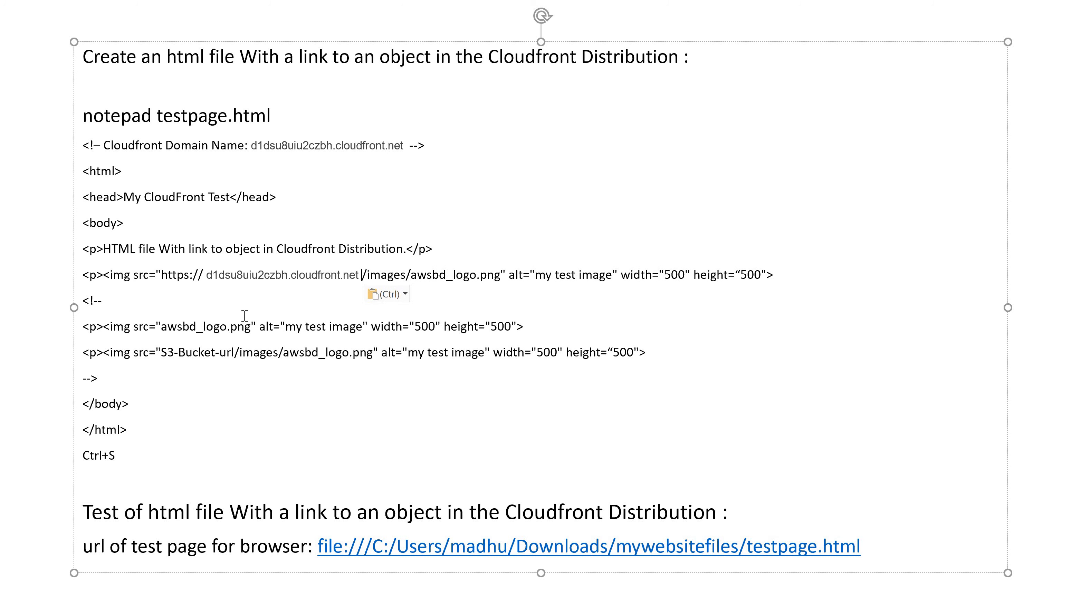
{"action": "key", "text": "BackSpace"}
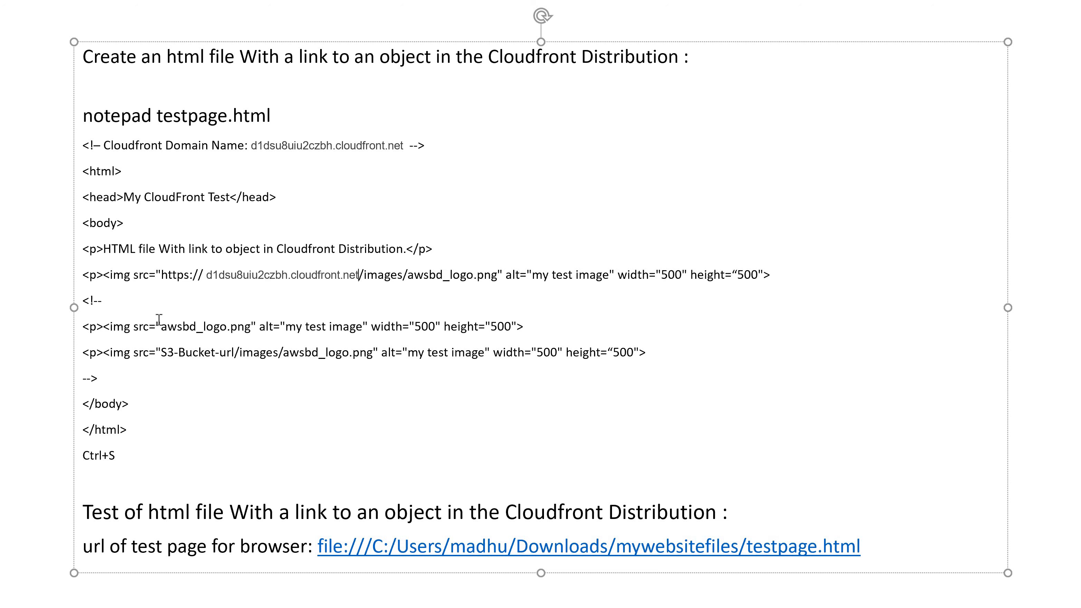
{"action": "left_click", "coordinate": [209, 278]}
{"action": "key", "text": "BackSpace"}
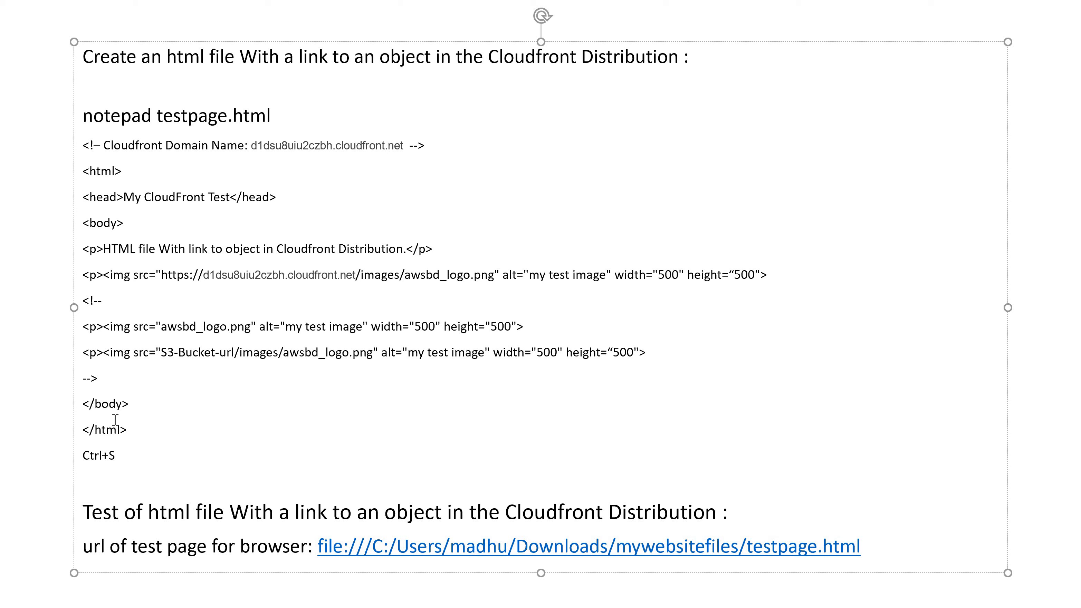
Copy the HTML code with the CloudFront image link from the PowerPoint notes and replace all of testpage.html's content with it in Notepad.
{"action": "left_click", "coordinate": [42, 190]}
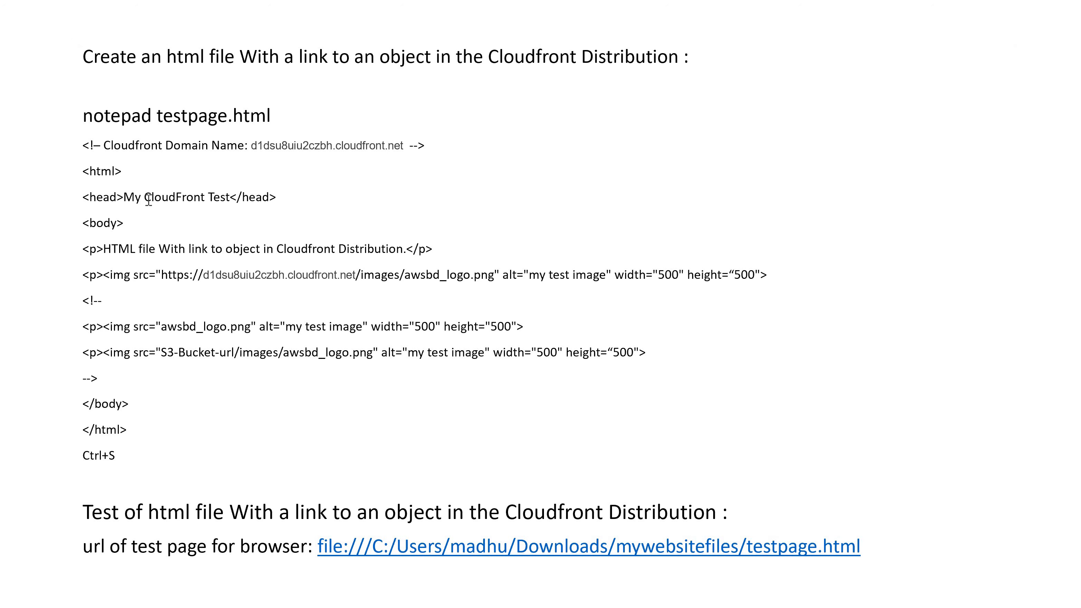
{"action": "left_click", "coordinate": [79, 147]}
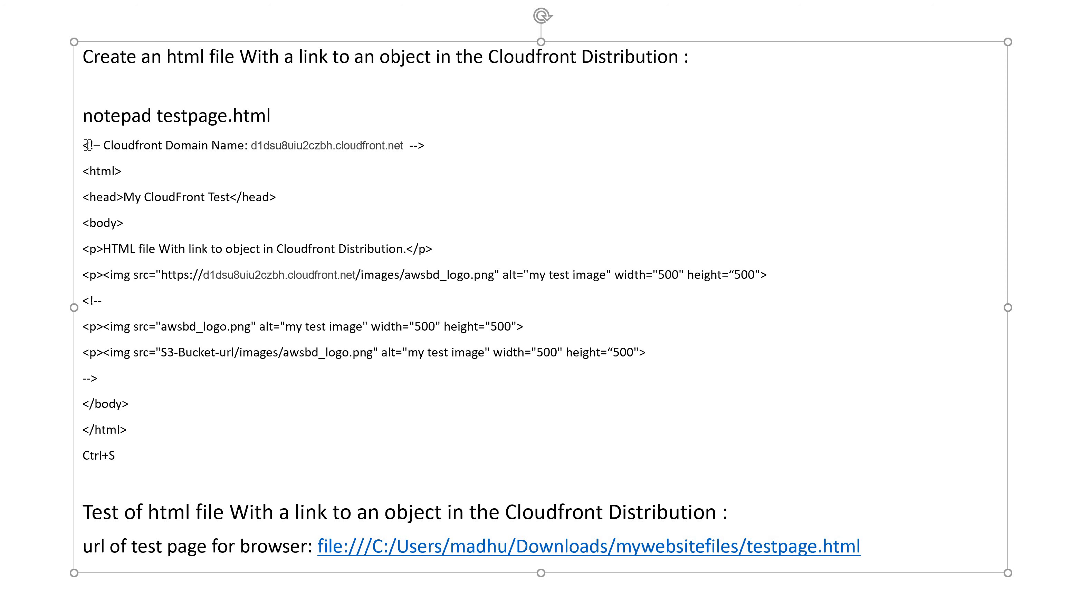
{"action": "left_click_drag", "start_coordinate": [84, 145], "coordinate": [156, 428]}
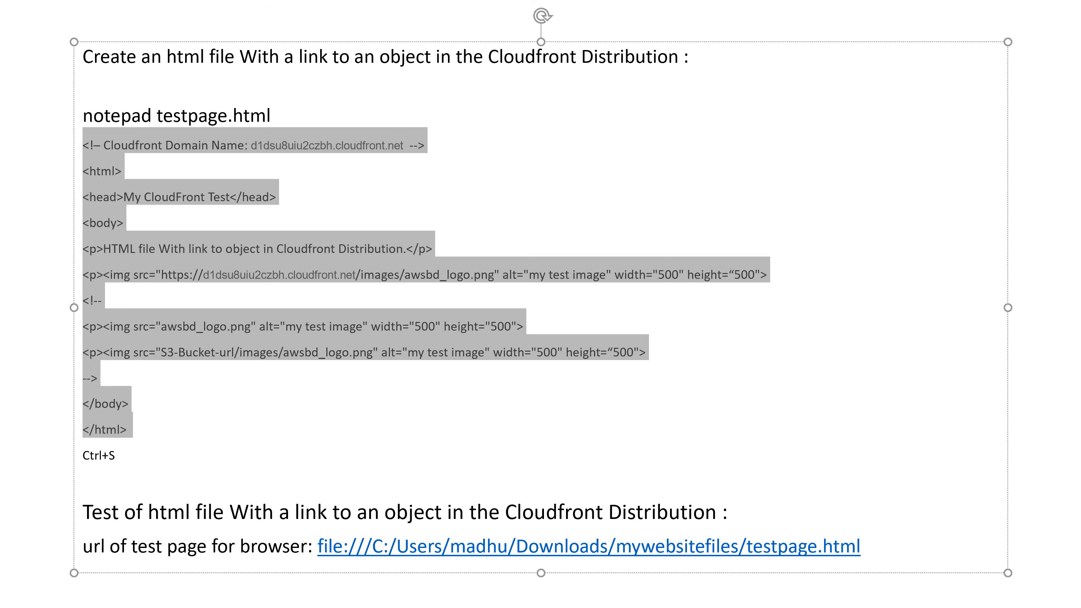
{"action": "left_click", "coordinate": [754, 604]}
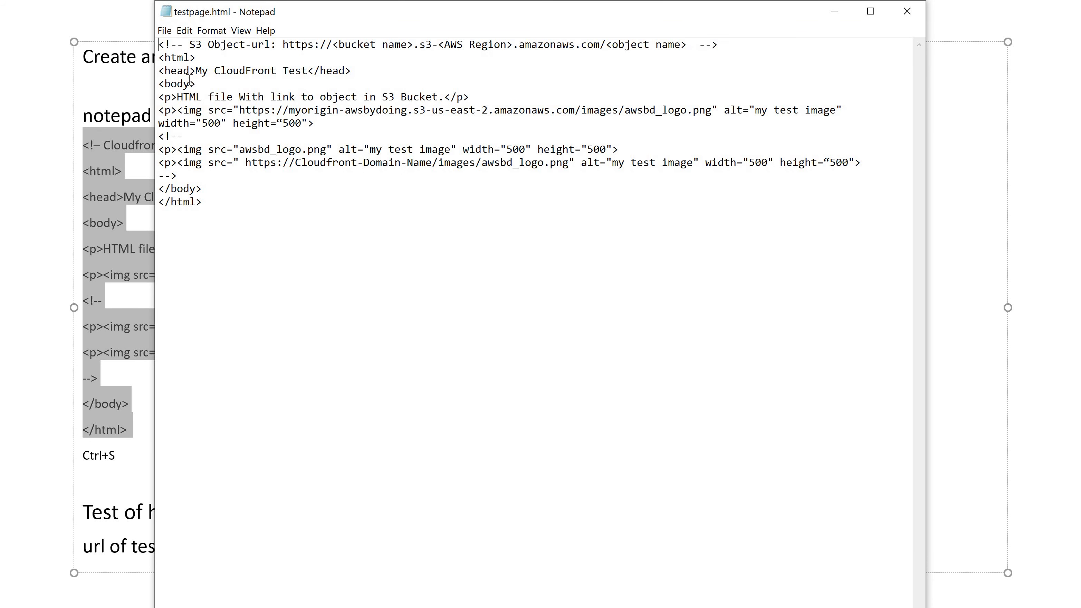
{"action": "left_click_drag", "start_coordinate": [156, 44], "coordinate": [203, 201]}
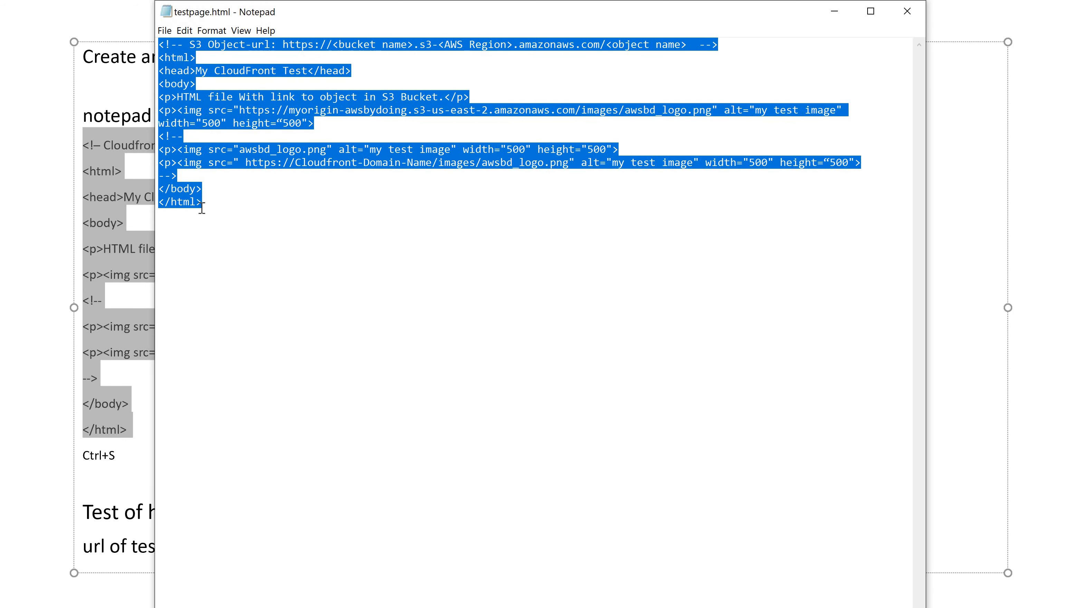
{"action": "type", "text": "<!- Cloudfront Domain Name: d1dsu8uiu2czbh.cloudfront.net  --> <html> <head>My CloudFront Test</head> <body> <p>HTML file With link to object in Cloudfront Distribution.</p> <p><img src=\"https://d1dsu8uiu2czbh.cloudfront.net/images/awsbd_logo.png\" alt=\"my test image\" width=\"500\" height=\"500\"> <!-- <p><img src=\"awsbd_logo.png\" alt=\"my test image\" width=\"500\" height=\"500\"> <p><img src=\"S3-Bucket-url/images/awsbd_logo.png\" alt=\"my test image\" width=\"500\" height=\"500\"> --> </body> </html>"}
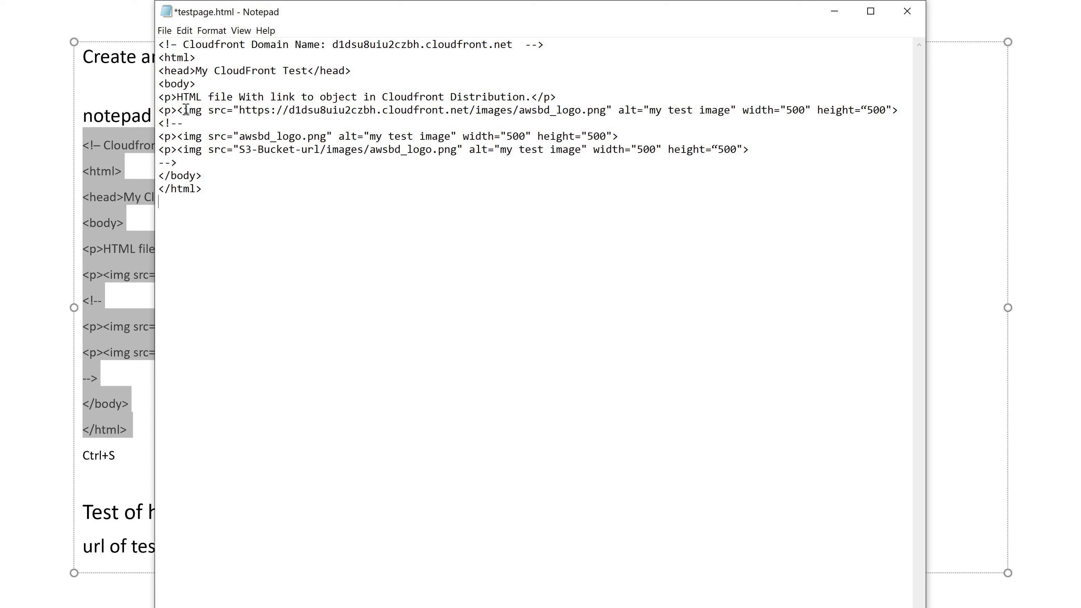
Check the CloudFront image source line in testpage.html, then save the file and close Notepad.
{"action": "left_click_drag", "start_coordinate": [187, 110], "coordinate": [609, 106]}
{"action": "left_click", "coordinate": [368, 236]}
{"action": "key", "text": "ctrl+s"}
{"action": "left_click", "coordinate": [907, 12]}
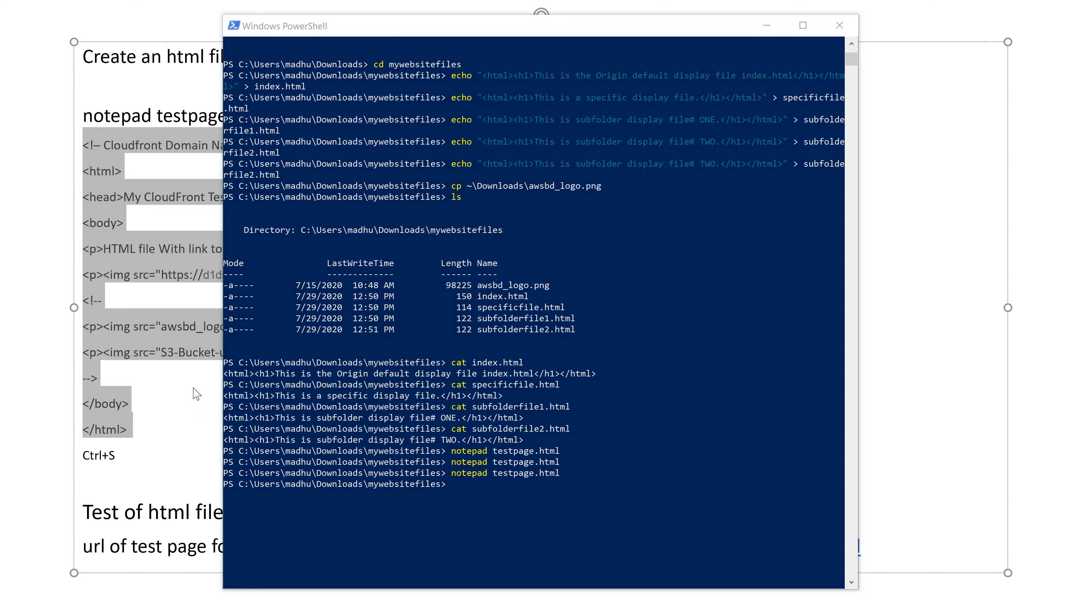
Return to the PowerPoint notes, copy the local file URL of testpage.html, and open it in a new Chrome tab.
{"action": "left_click", "coordinate": [104, 494]}
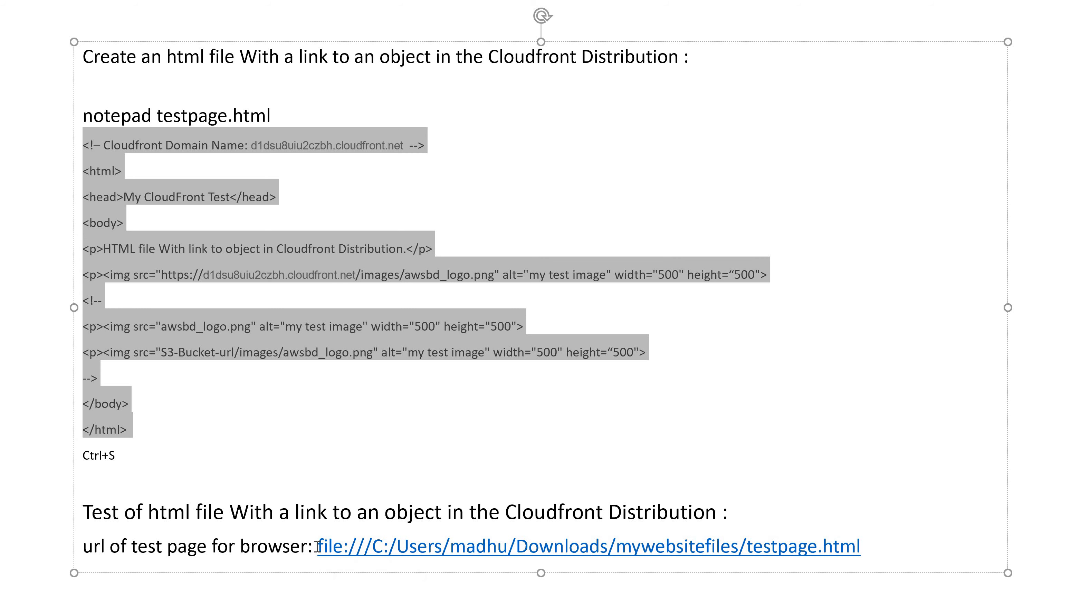
{"action": "left_click_drag", "start_coordinate": [317, 546], "coordinate": [871, 558]}
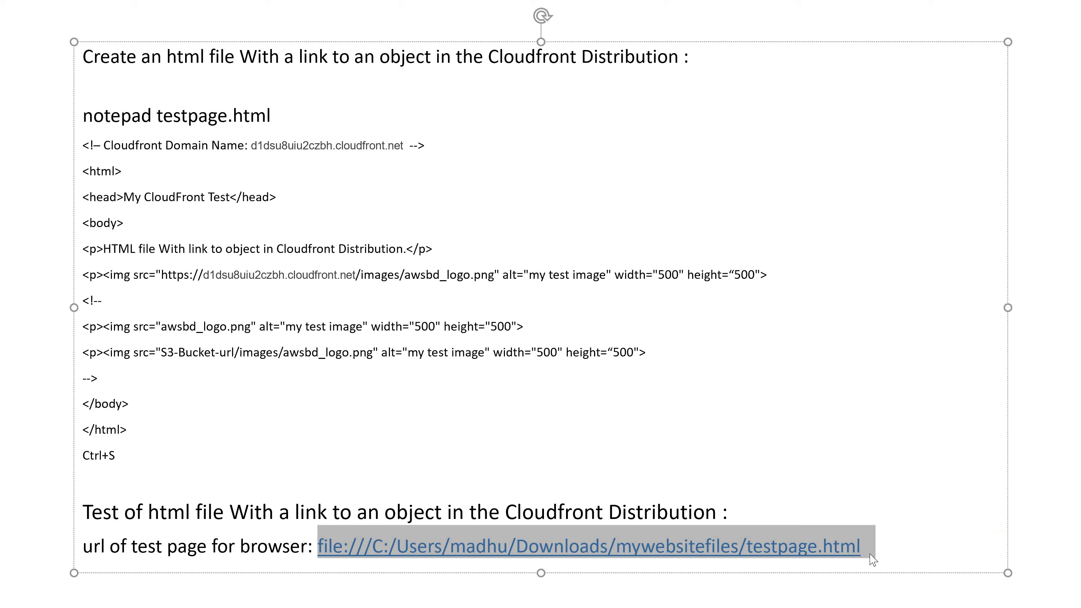
{"action": "key", "text": "shift+Left"}
{"action": "key", "text": "shift+Left"}
{"action": "key", "text": "shift+Left"}
{"action": "key", "text": "ctrl+c"}
{"action": "key", "text": "alt+Tab"}
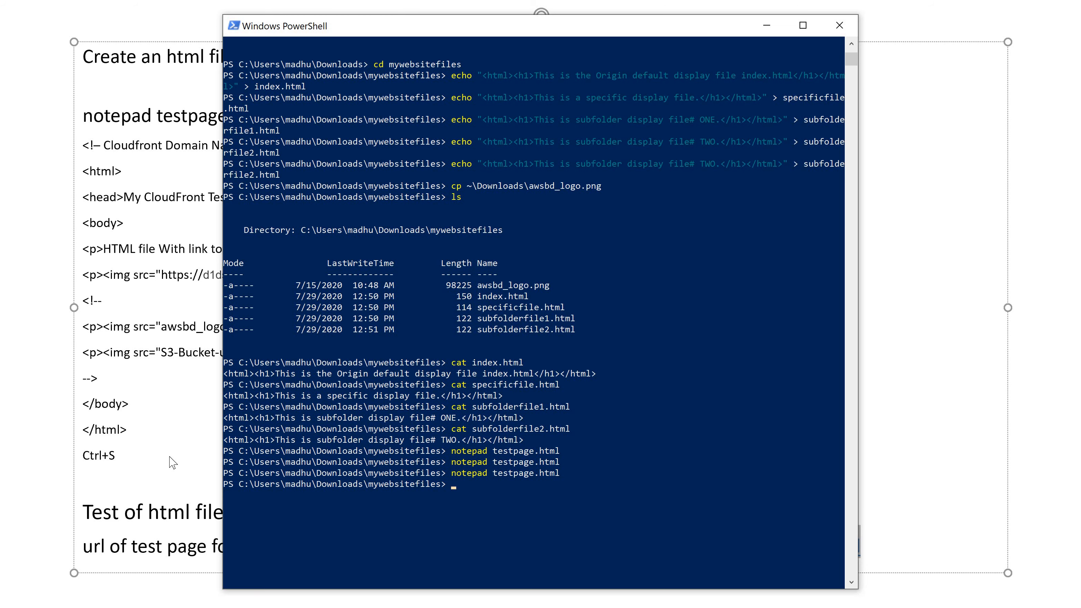
{"action": "key", "text": "alt+Tab"}
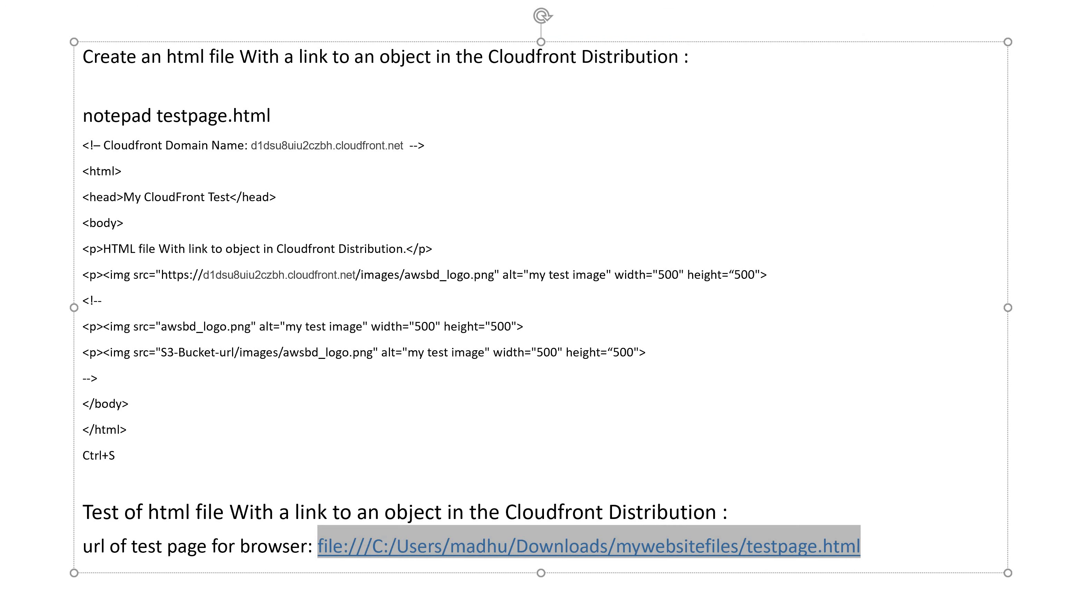
{"action": "key", "text": "alt+Tab"}
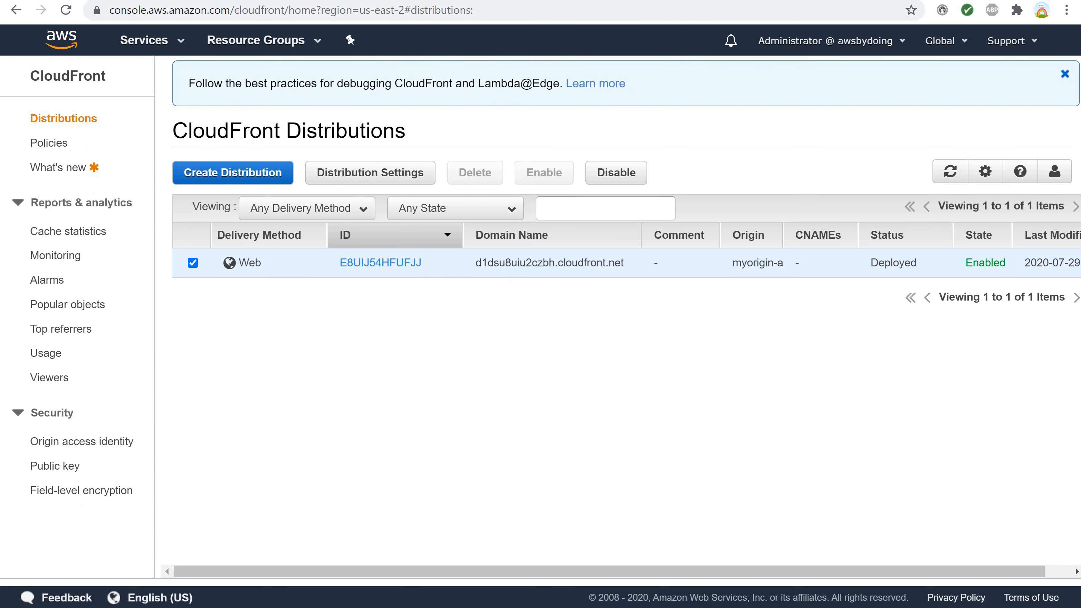
{"action": "key", "text": "ctrl+t"}
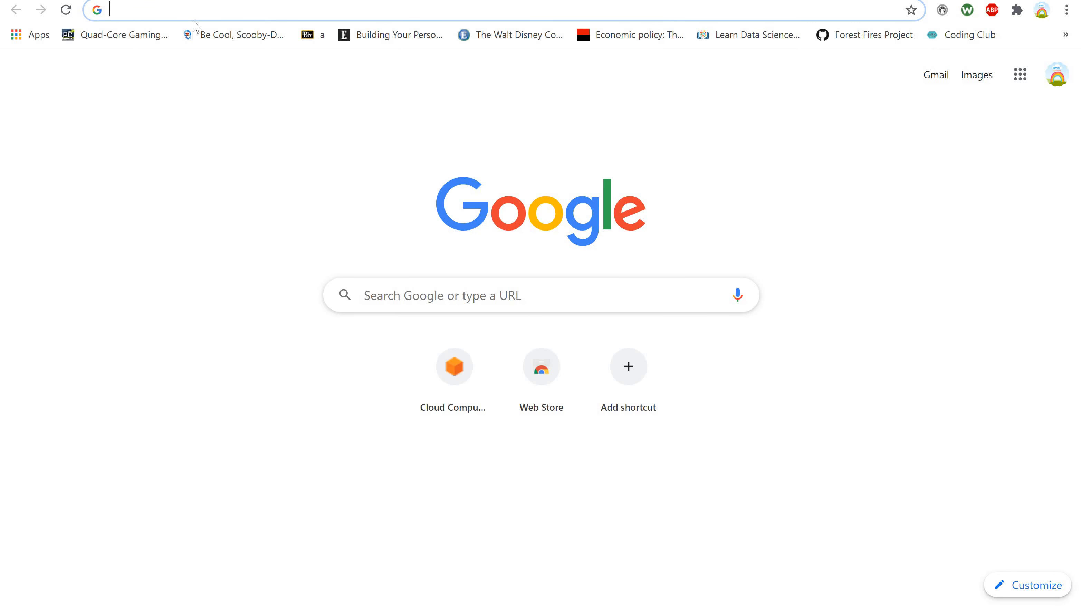
{"action": "key", "text": "ctrl+v"}
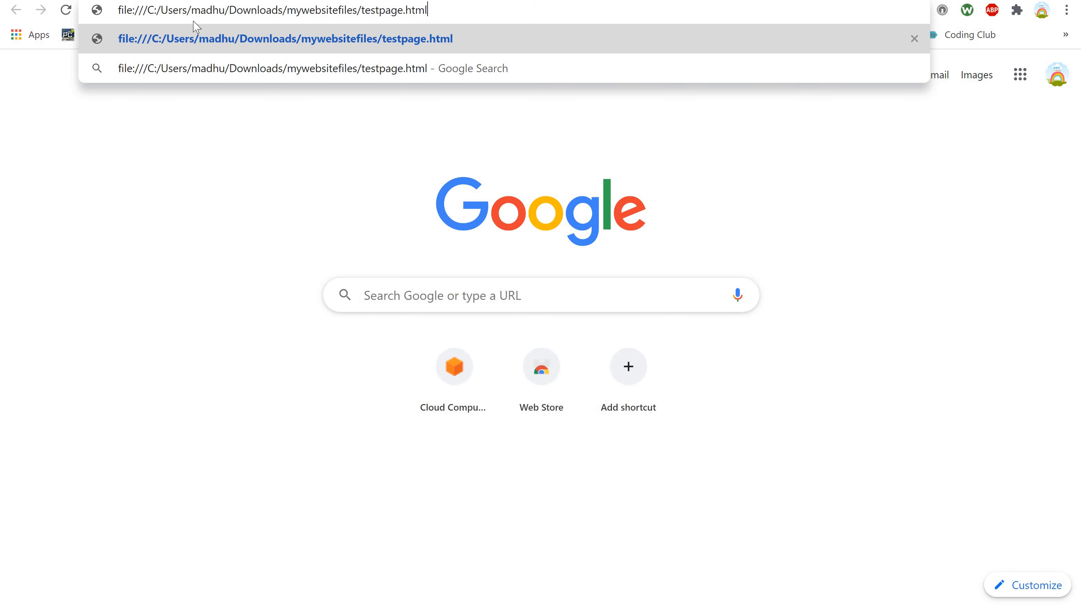
{"action": "key", "text": "Return"}
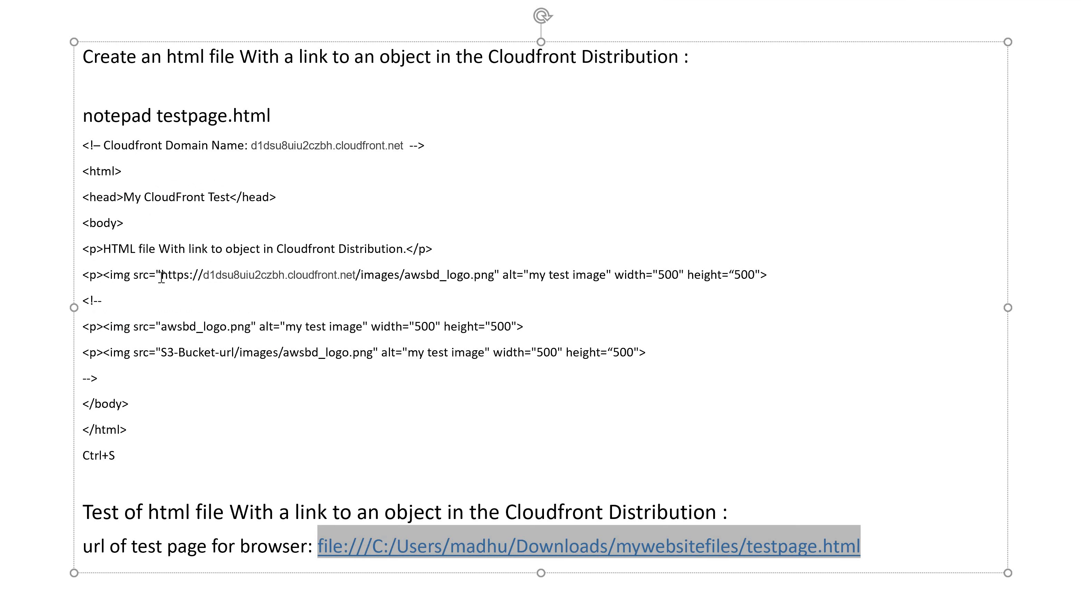
Compare the CloudFront image link in the PowerPoint notes with the text and logo on the test page in Chrome.
{"action": "left_click_drag", "start_coordinate": [162, 277], "coordinate": [495, 272]}
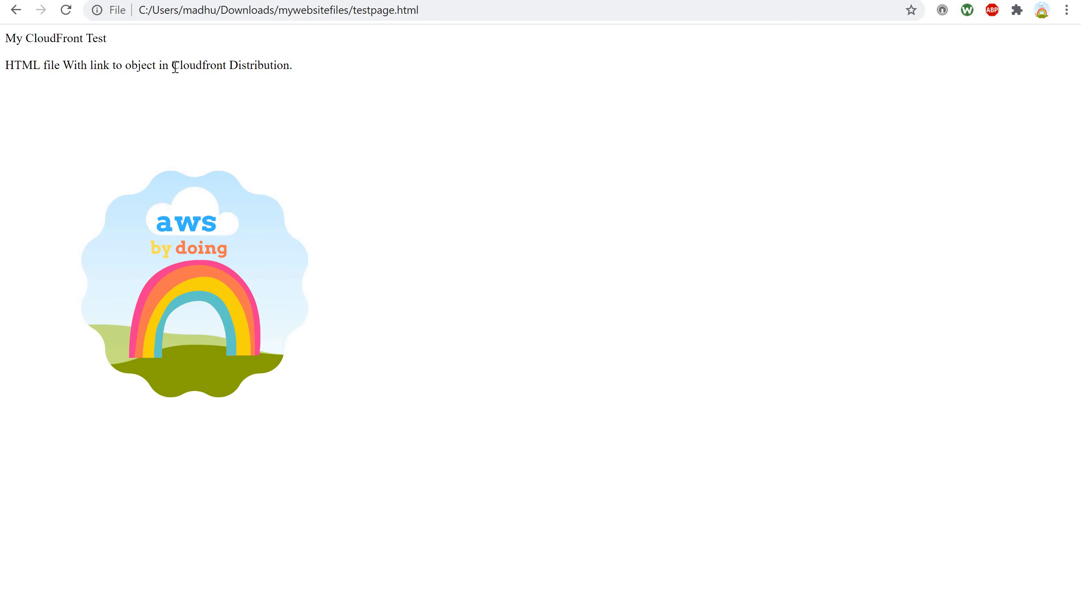
{"action": "left_click_drag", "start_coordinate": [171, 66], "coordinate": [293, 63]}
{"action": "left_click", "coordinate": [169, 126]}
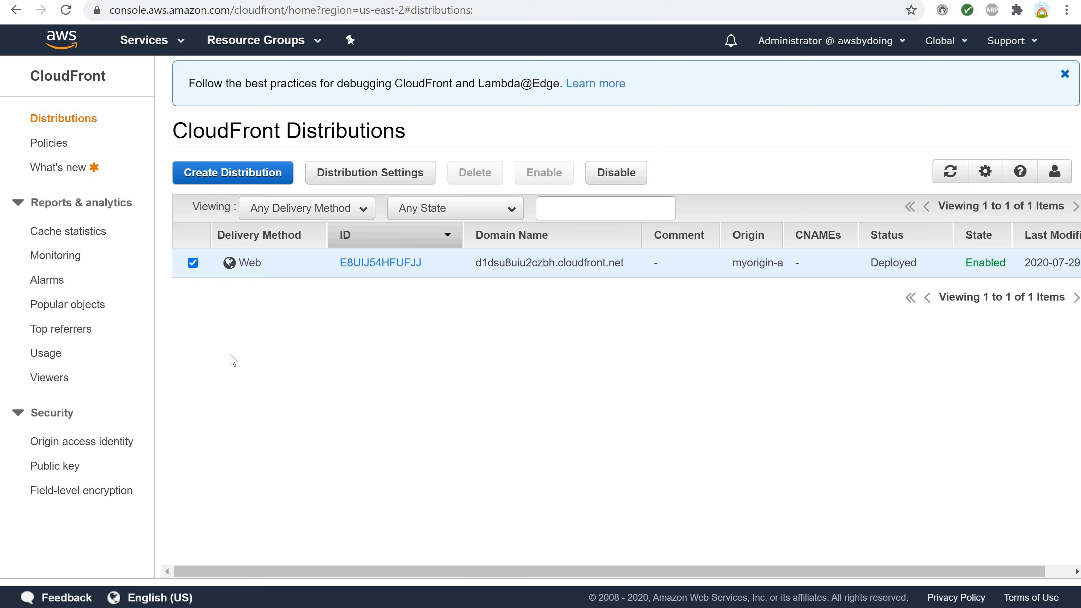
Find CloudFront among the AWS services with the search text cloudf and open the web distribution's settings.
{"action": "left_click", "coordinate": [59, 146]}
{"action": "left_click", "coordinate": [175, 42]}
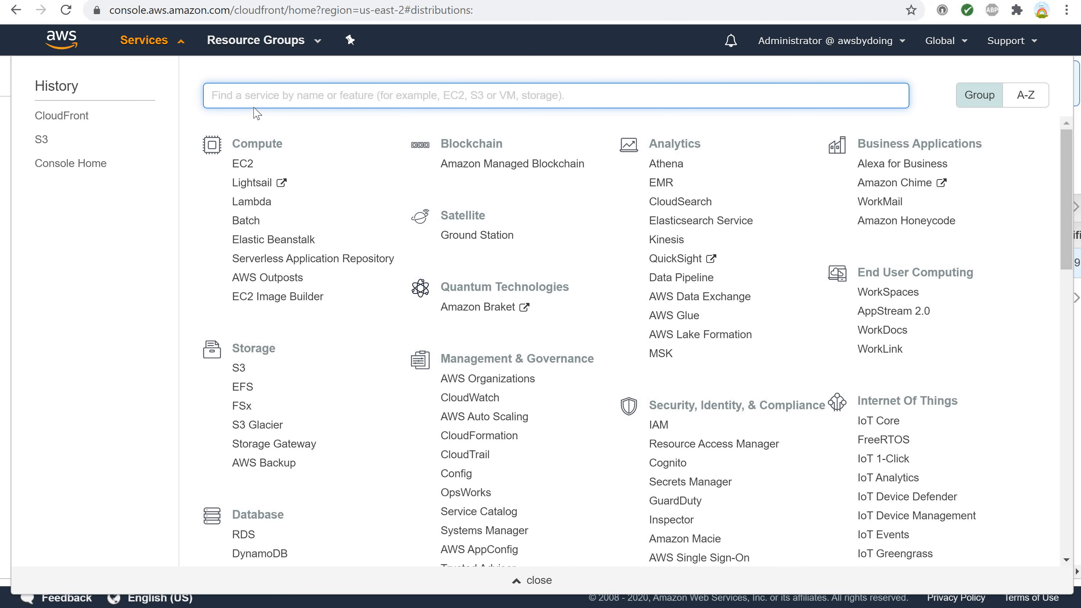
{"action": "type", "text": "c"}
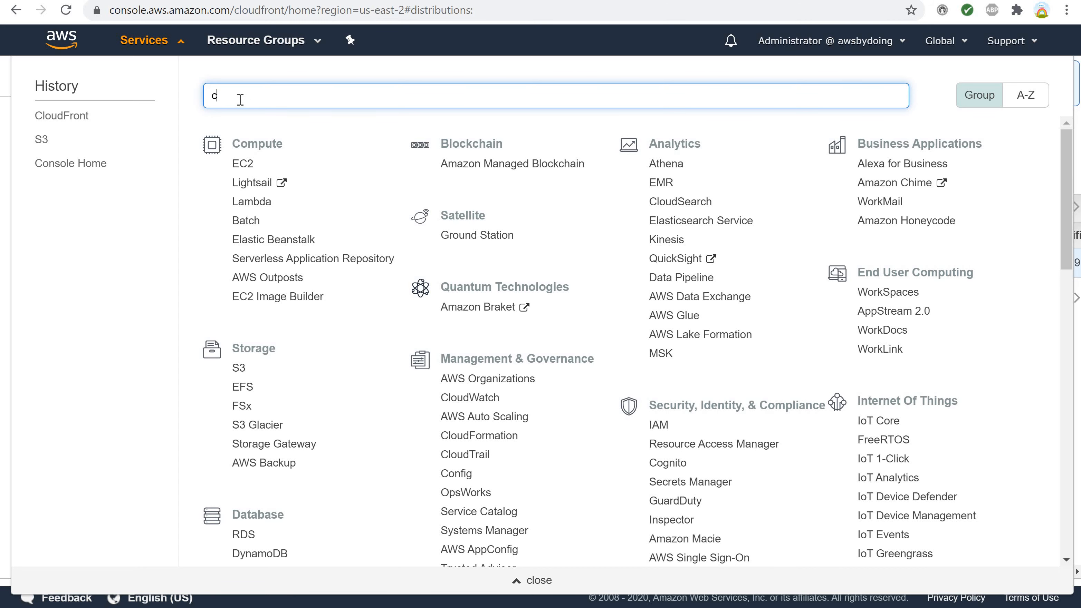
{"action": "type", "text": "loudf"}
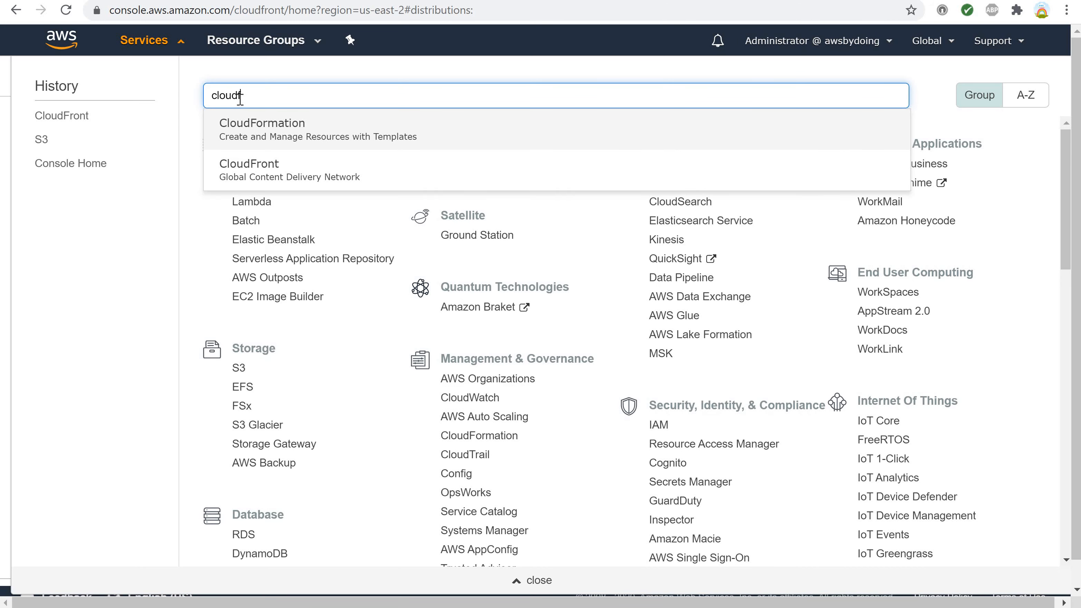
{"action": "left_click", "coordinate": [249, 170]}
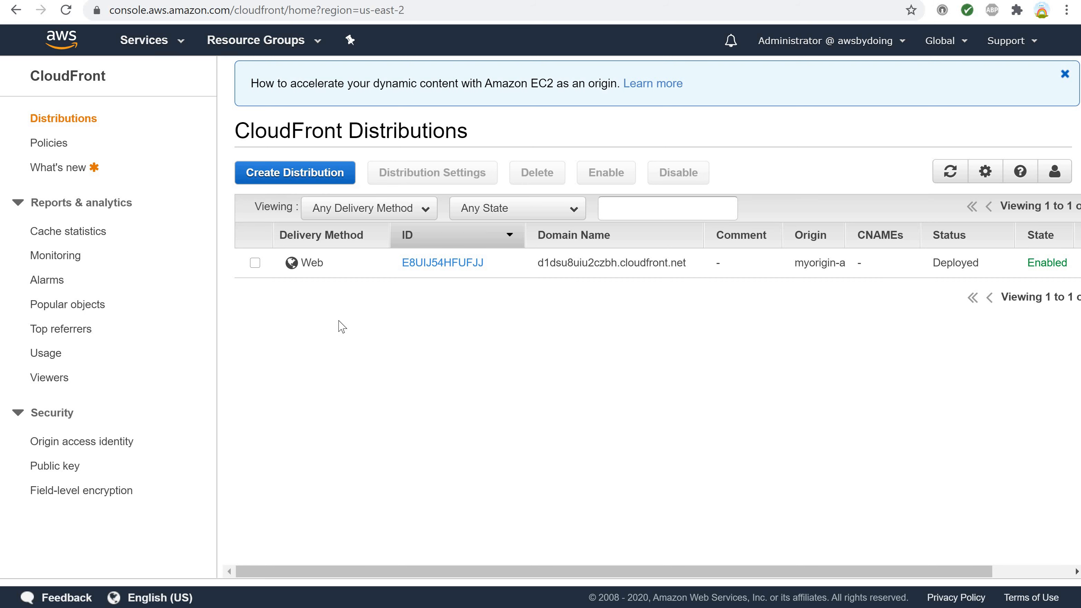
{"action": "left_click", "coordinate": [445, 267]}
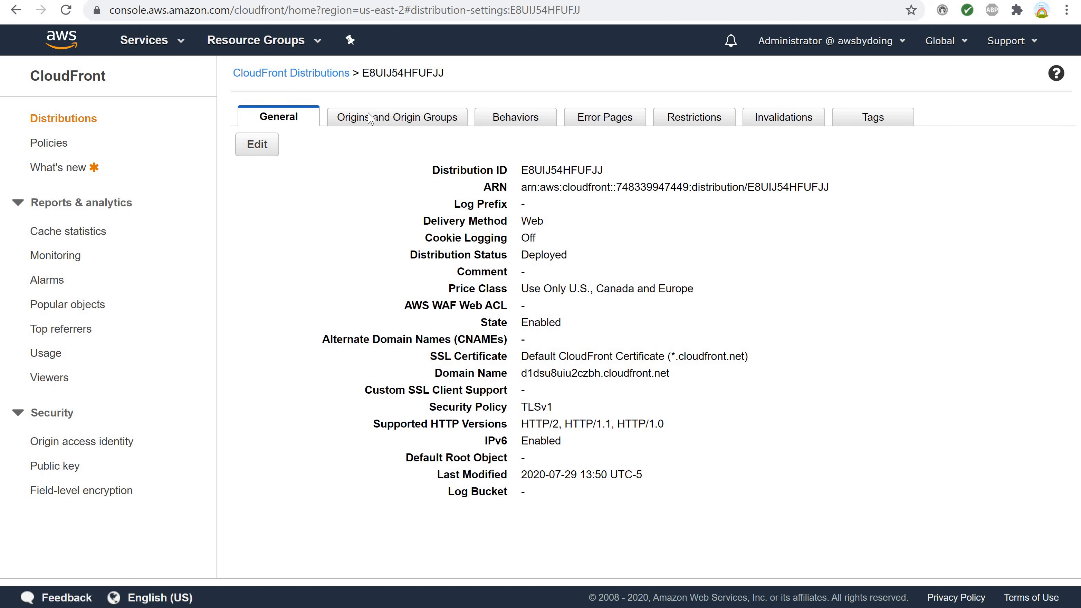
Review the distribution's origins, behaviors, error pages, restrictions, invalidations and tags, then return to its general settings.
{"action": "left_click", "coordinate": [364, 123]}
{"action": "left_click", "coordinate": [513, 125]}
{"action": "left_click", "coordinate": [587, 127]}
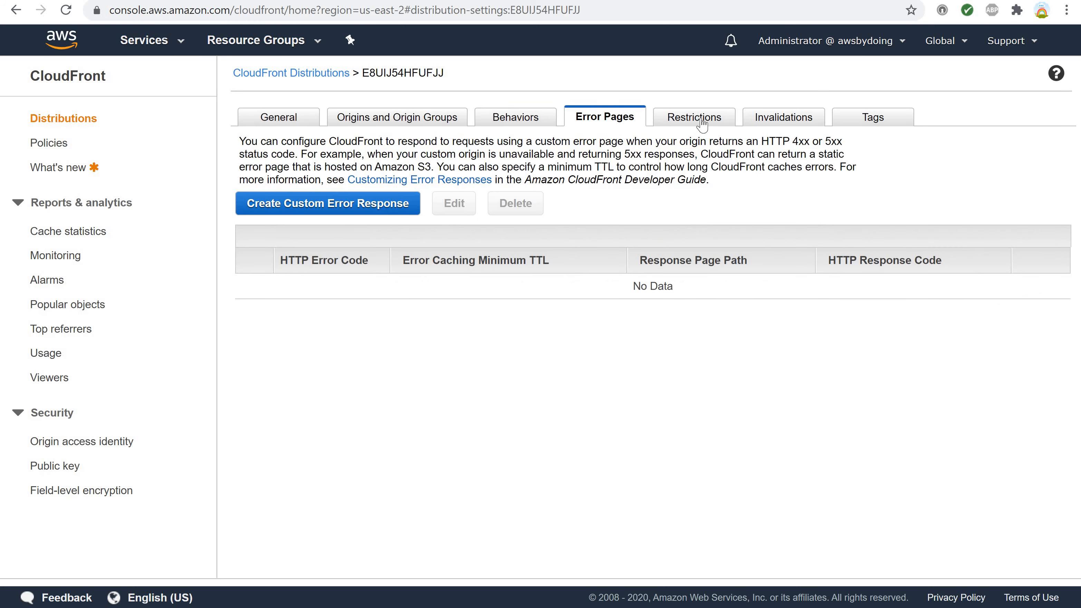
{"action": "left_click", "coordinate": [701, 125]}
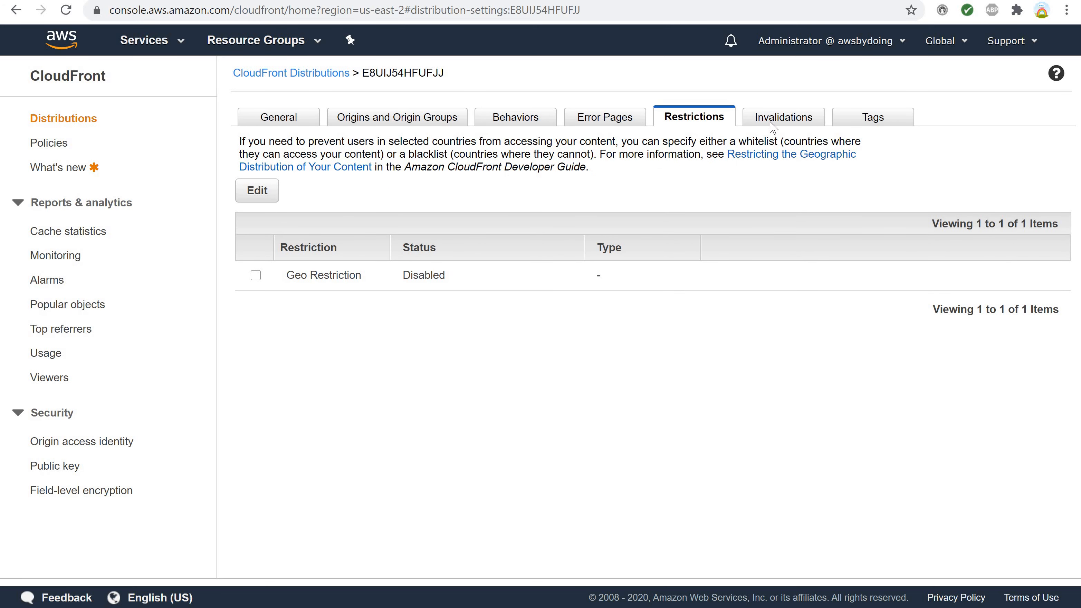
{"action": "left_click", "coordinate": [772, 126]}
{"action": "left_click", "coordinate": [867, 124]}
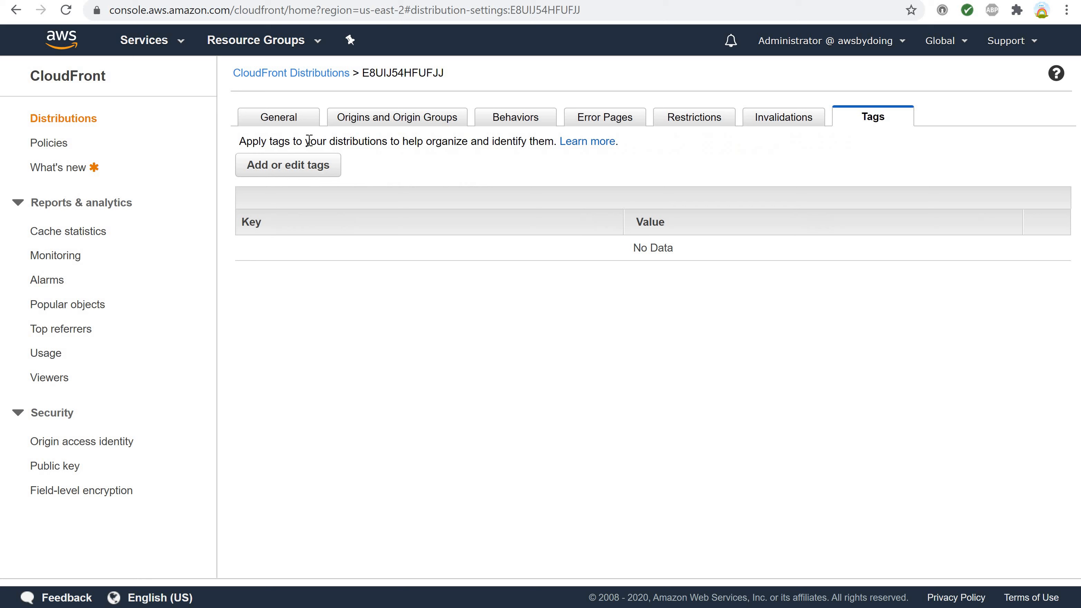
{"action": "left_click", "coordinate": [274, 126]}
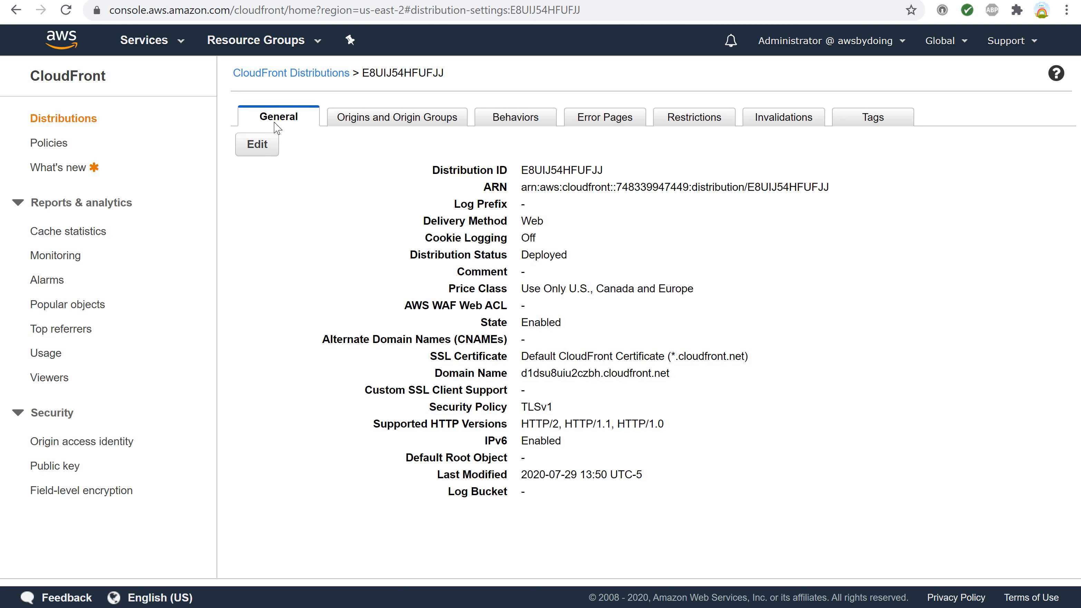
Edit the distribution's general settings and set the default root object to index.html, copied from that field's help text.
{"action": "left_click", "coordinate": [258, 147]}
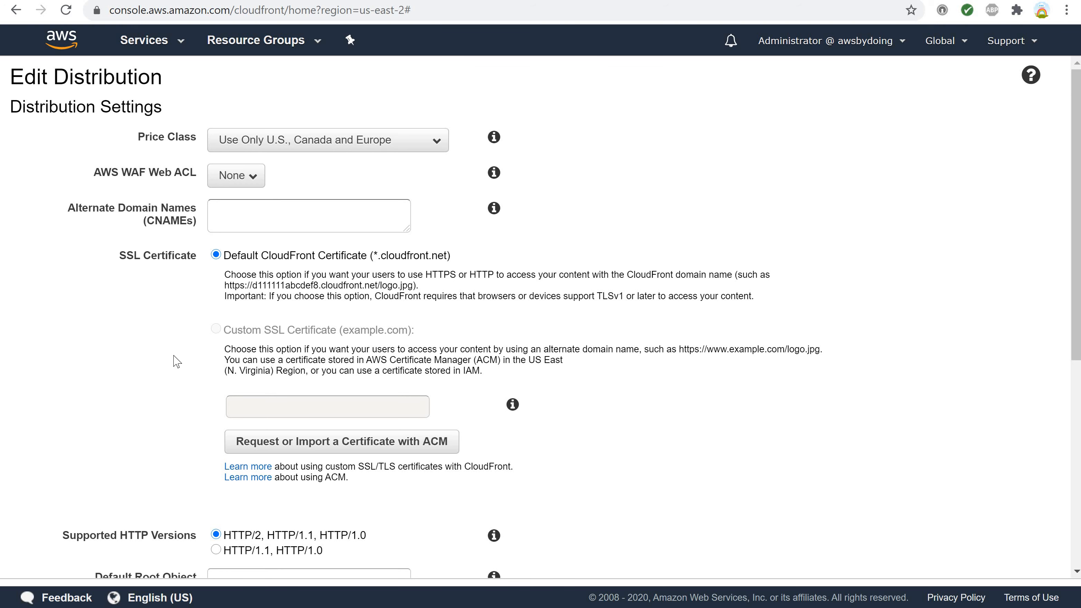
{"action": "scroll", "coordinate": [178, 358], "scroll_direction": "down", "scroll_amount": 5}
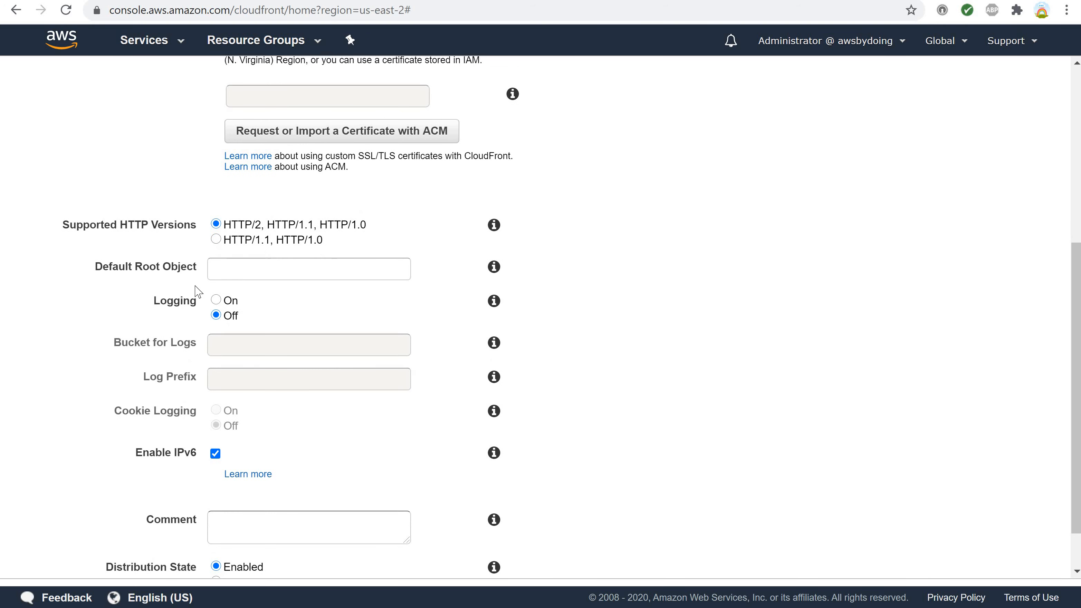
{"action": "left_click", "coordinate": [215, 273]}
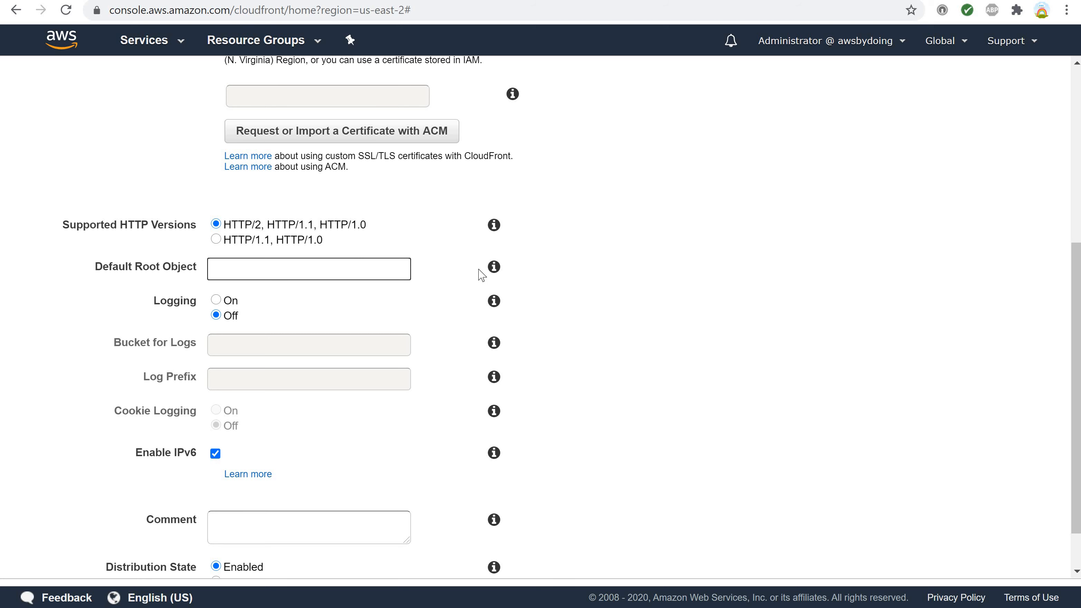
{"action": "left_click", "coordinate": [494, 268]}
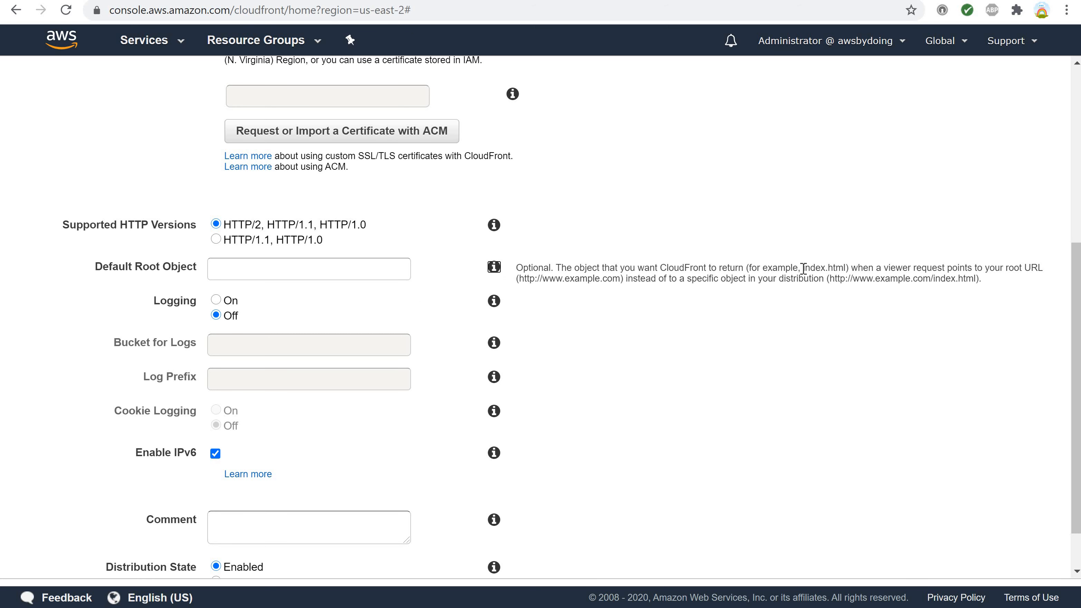
{"action": "left_click_drag", "start_coordinate": [803, 268], "coordinate": [847, 266]}
{"action": "key", "text": "ctrl+c"}
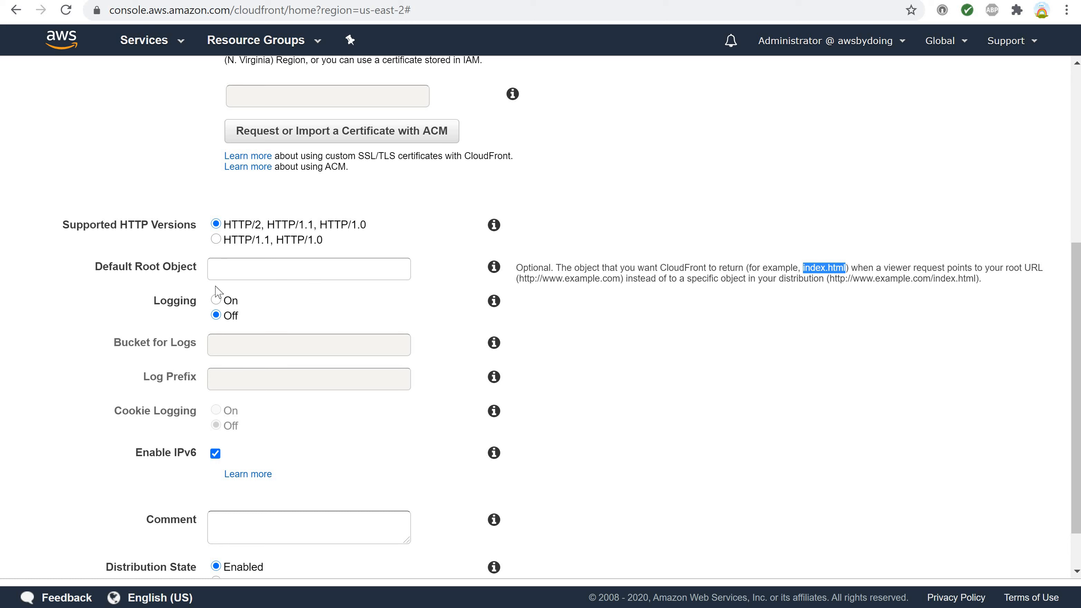
{"action": "left_click", "coordinate": [219, 274]}
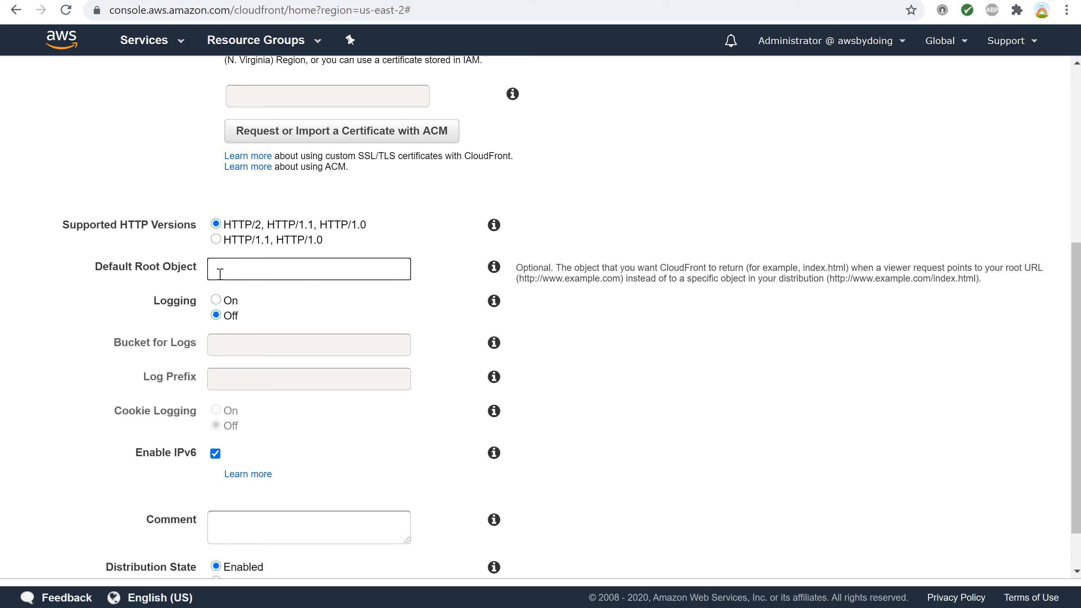
{"action": "key", "text": "ctrl+v"}
Change the distribution's price class to Use All Edge Locations (Best Performance).
{"action": "scroll", "coordinate": [298, 310], "scroll_direction": "down", "scroll_amount": 1}
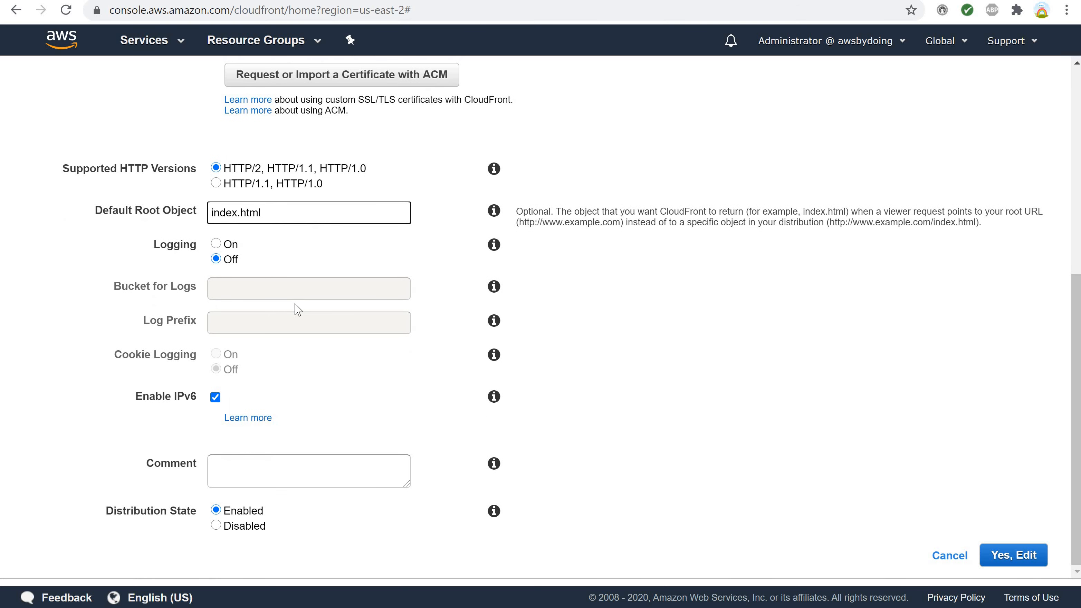
{"action": "scroll", "coordinate": [455, 237], "scroll_direction": "up", "scroll_amount": 5}
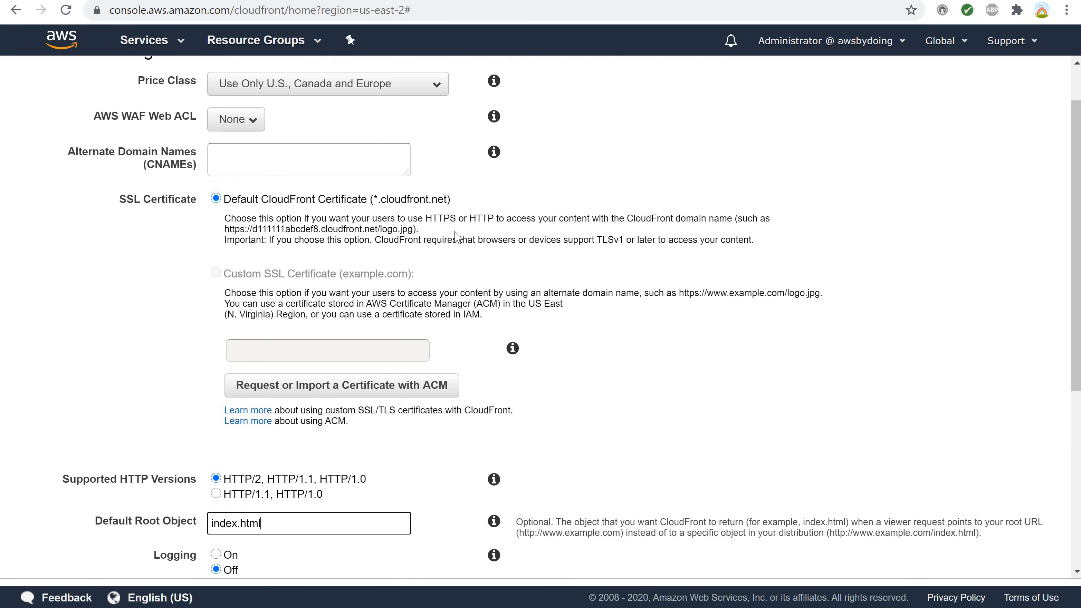
{"action": "scroll", "coordinate": [455, 236], "scroll_direction": "up", "scroll_amount": 1}
{"action": "scroll", "coordinate": [516, 314], "scroll_direction": "down", "scroll_amount": 6}
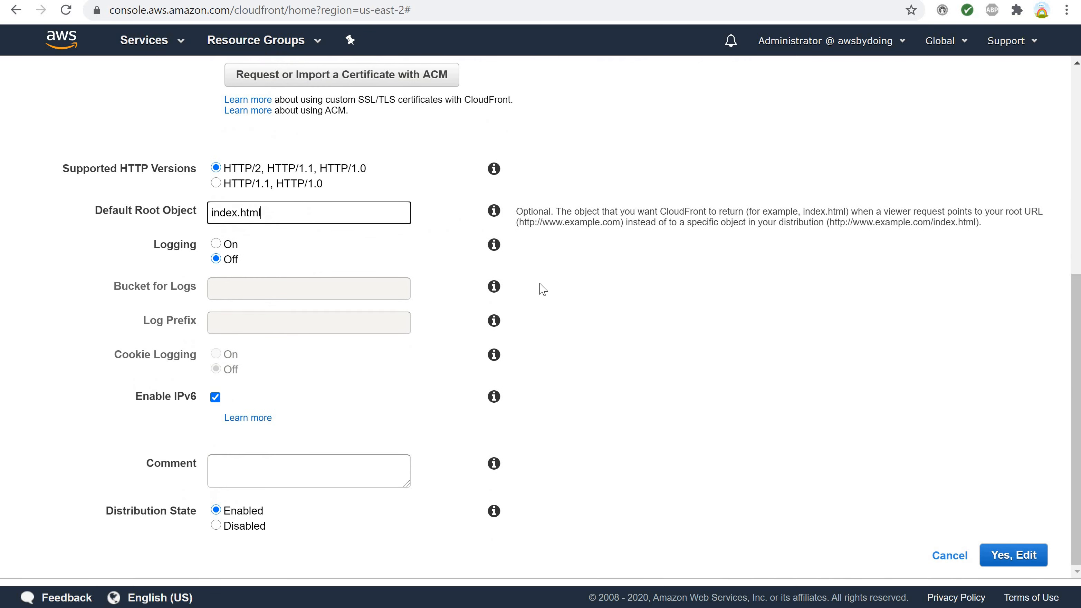
{"action": "scroll", "coordinate": [543, 289], "scroll_direction": "up", "scroll_amount": 5}
{"action": "scroll", "coordinate": [543, 290], "scroll_direction": "up", "scroll_amount": 1}
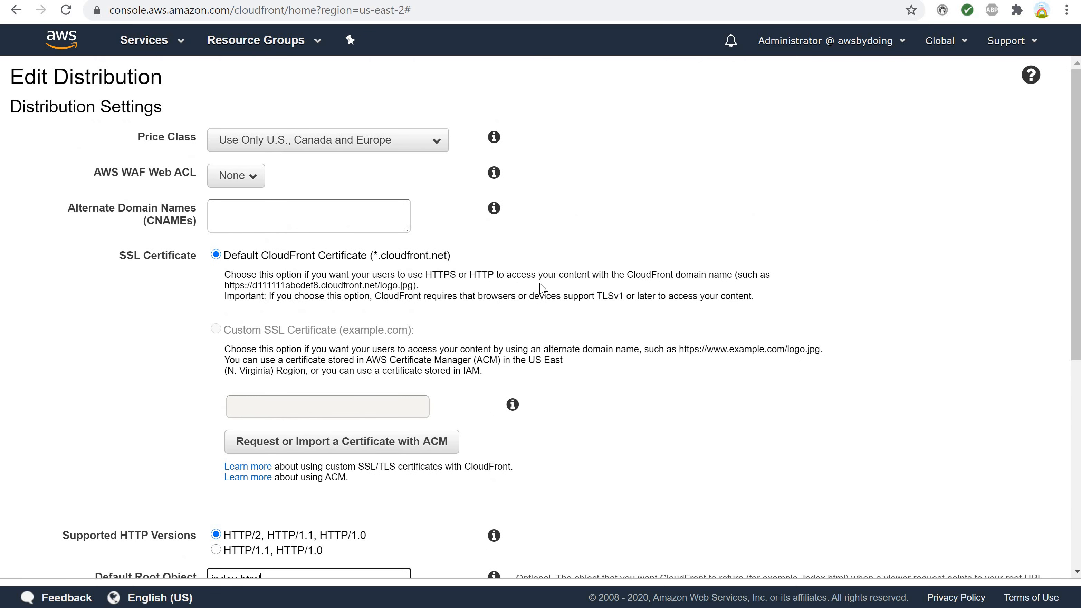
{"action": "scroll", "coordinate": [541, 289], "scroll_direction": "down", "scroll_amount": 5}
{"action": "scroll", "coordinate": [540, 287], "scroll_direction": "up", "scroll_amount": 5}
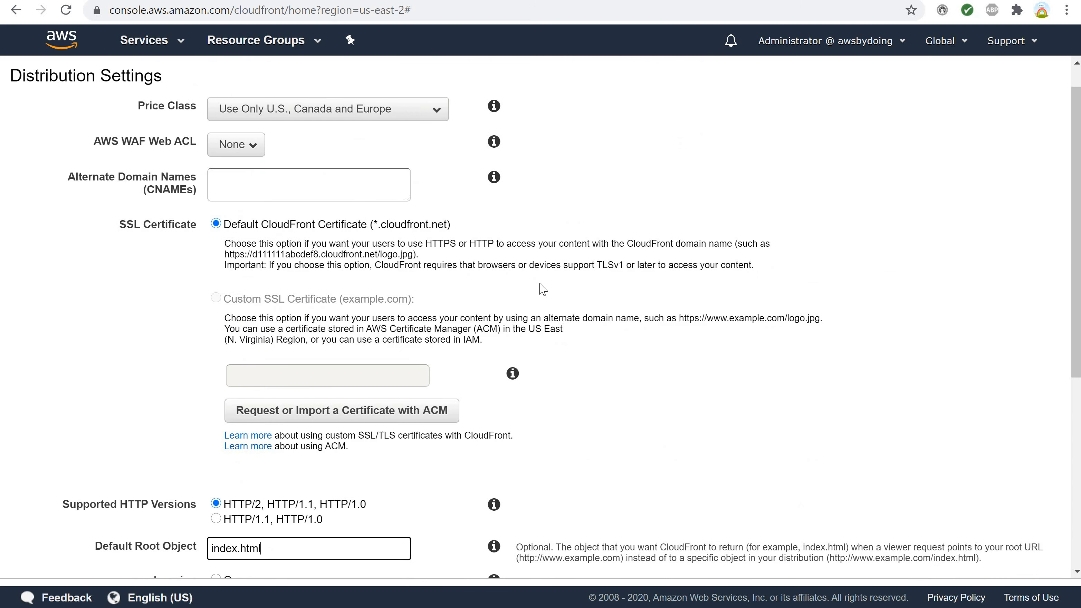
{"action": "left_click", "coordinate": [437, 142]}
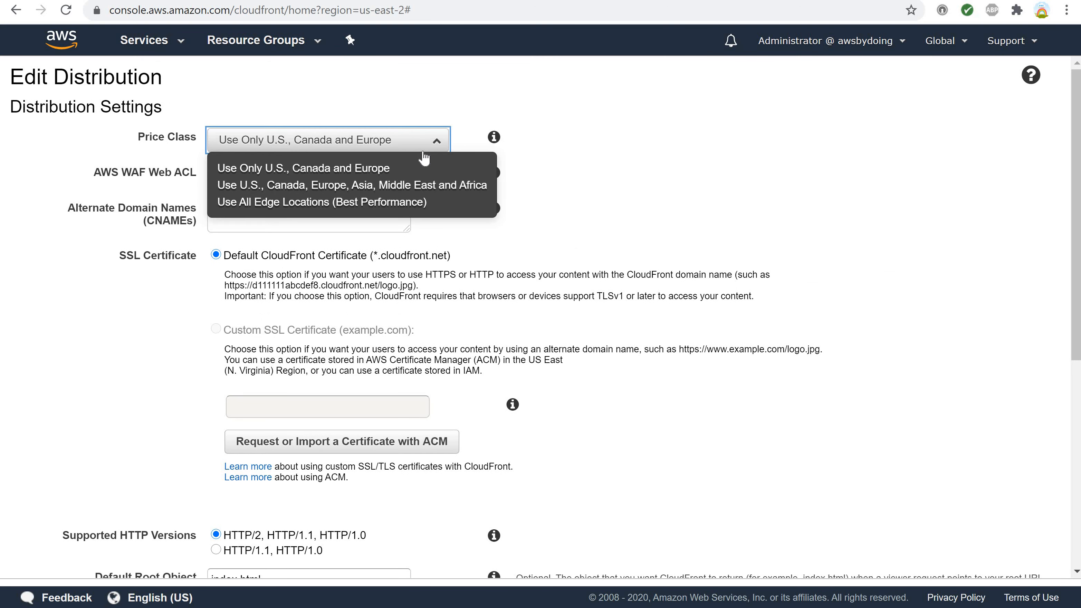
{"action": "left_click", "coordinate": [378, 214]}
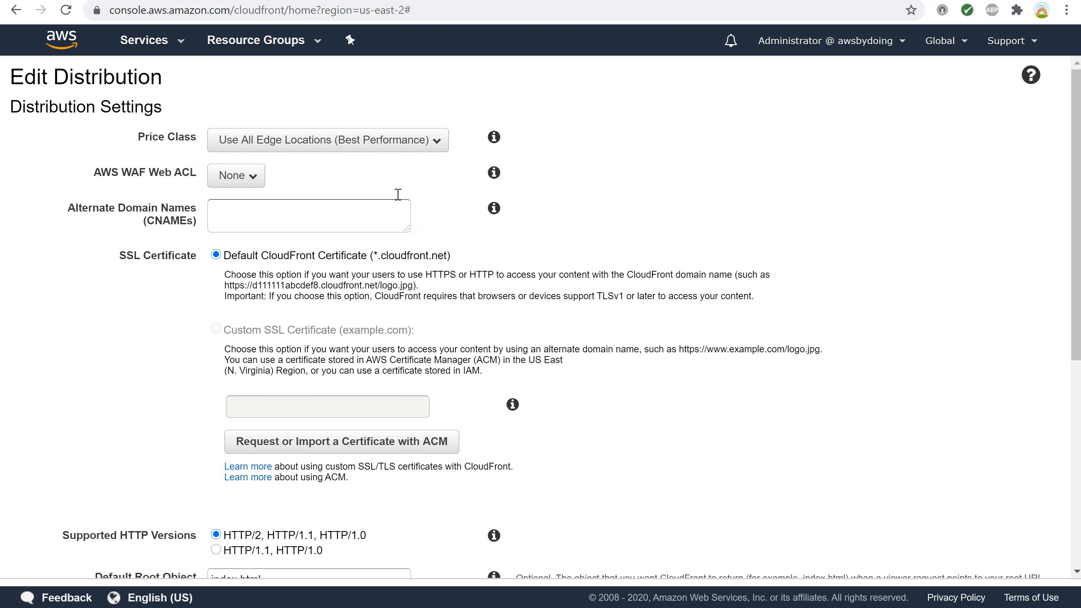
Try the price class Use U.S., Canada, Europe, Asia, Middle East and Africa, and return to Use All Edge Locations (Best Performance).
{"action": "left_click", "coordinate": [435, 145]}
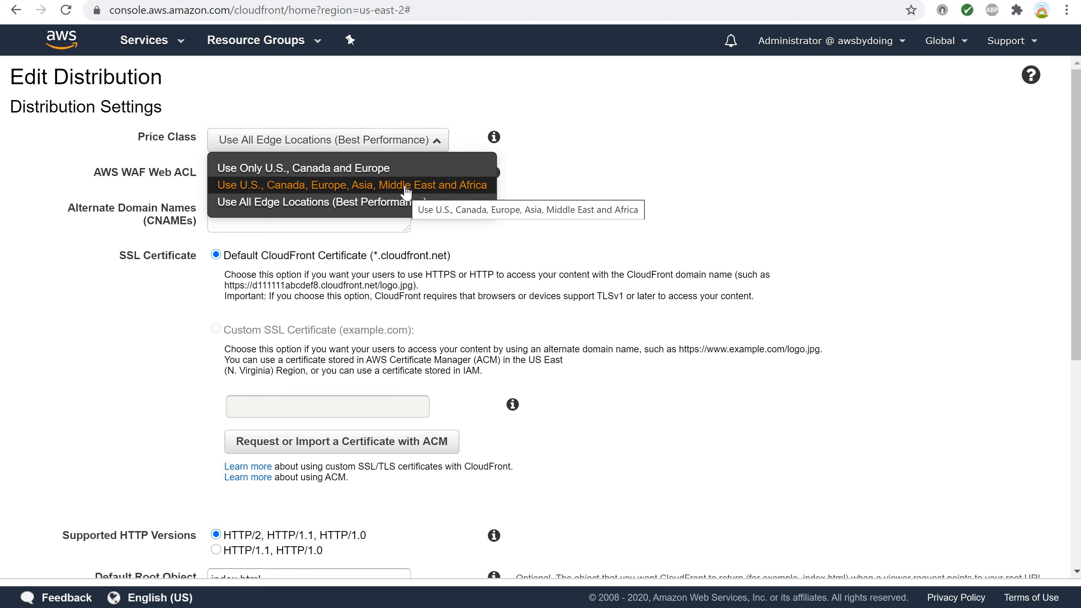
{"action": "left_click", "coordinate": [407, 185]}
{"action": "left_click", "coordinate": [441, 142]}
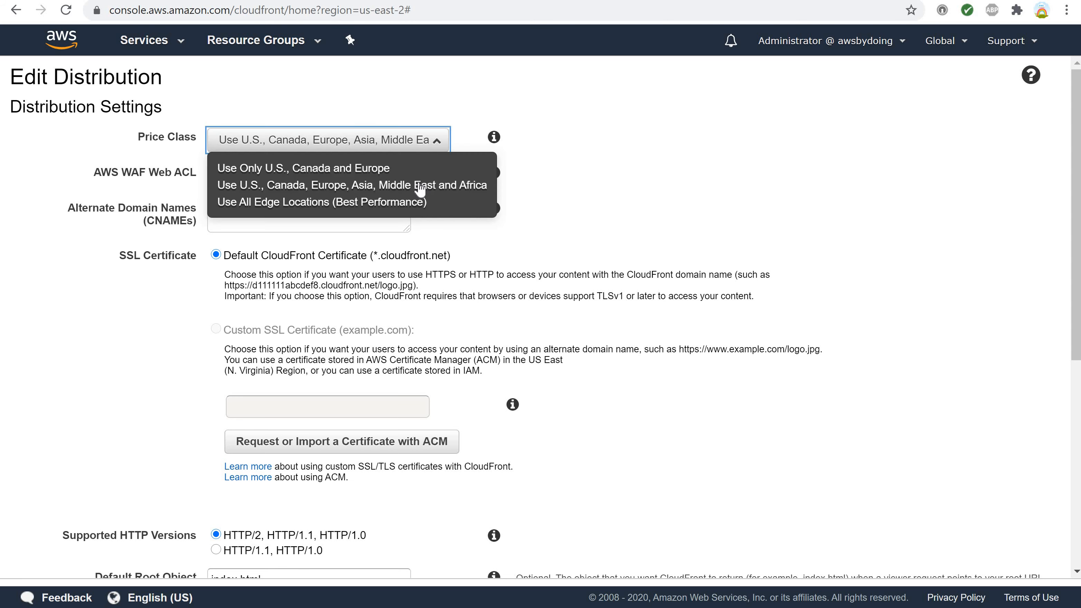
{"action": "left_click", "coordinate": [416, 201]}
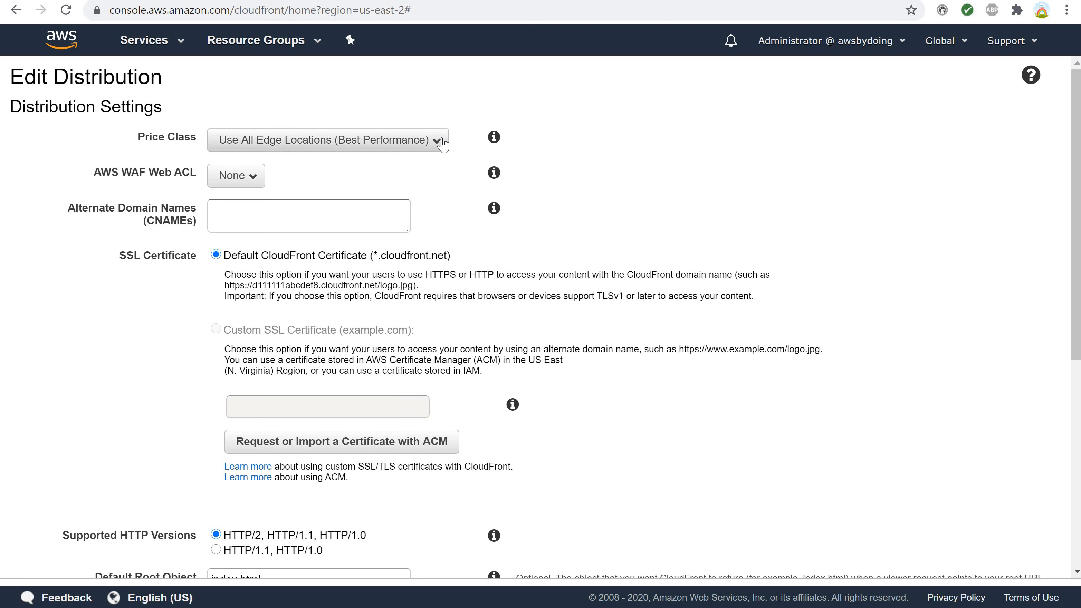
Look over the remaining distribution settings and save the edited distribution.
{"action": "scroll", "coordinate": [635, 336], "scroll_direction": "down", "scroll_amount": 6}
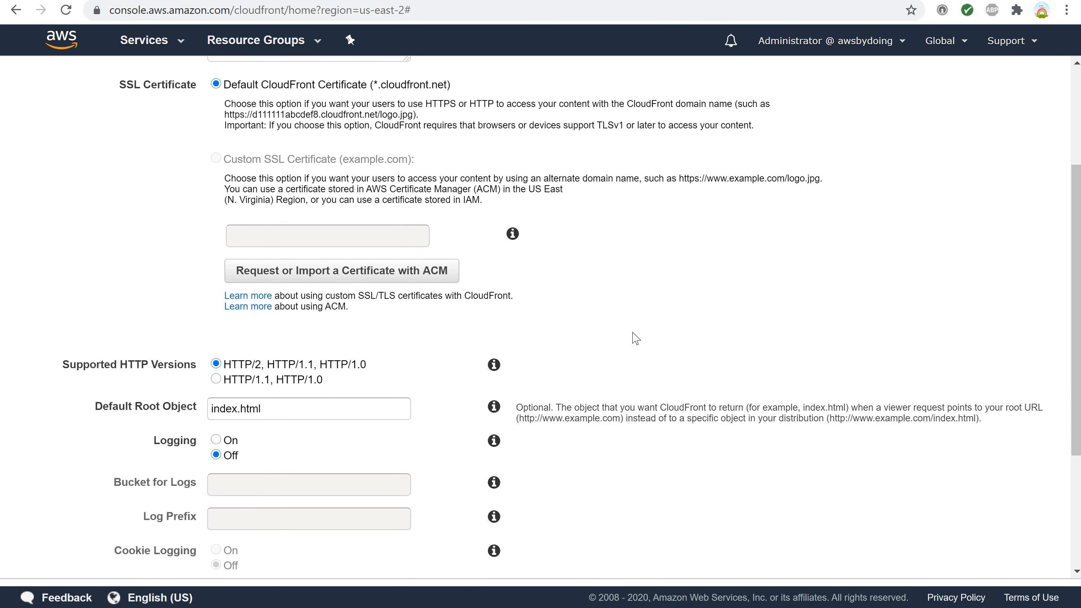
{"action": "scroll", "coordinate": [595, 284], "scroll_direction": "up", "scroll_amount": 3}
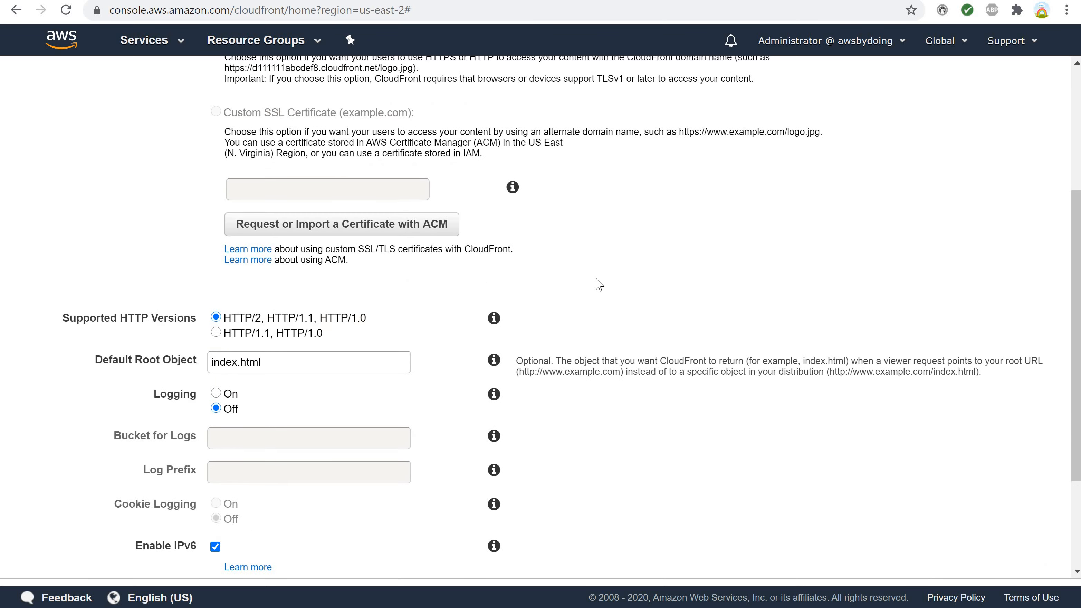
{"action": "scroll", "coordinate": [599, 285], "scroll_direction": "down", "scroll_amount": 3}
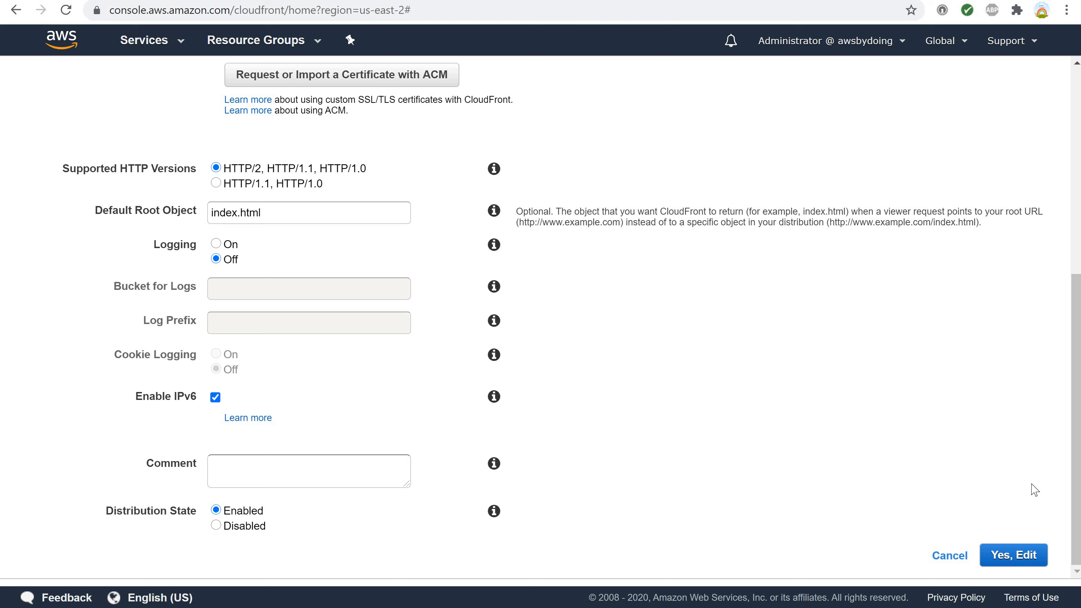
{"action": "left_click", "coordinate": [1002, 553]}
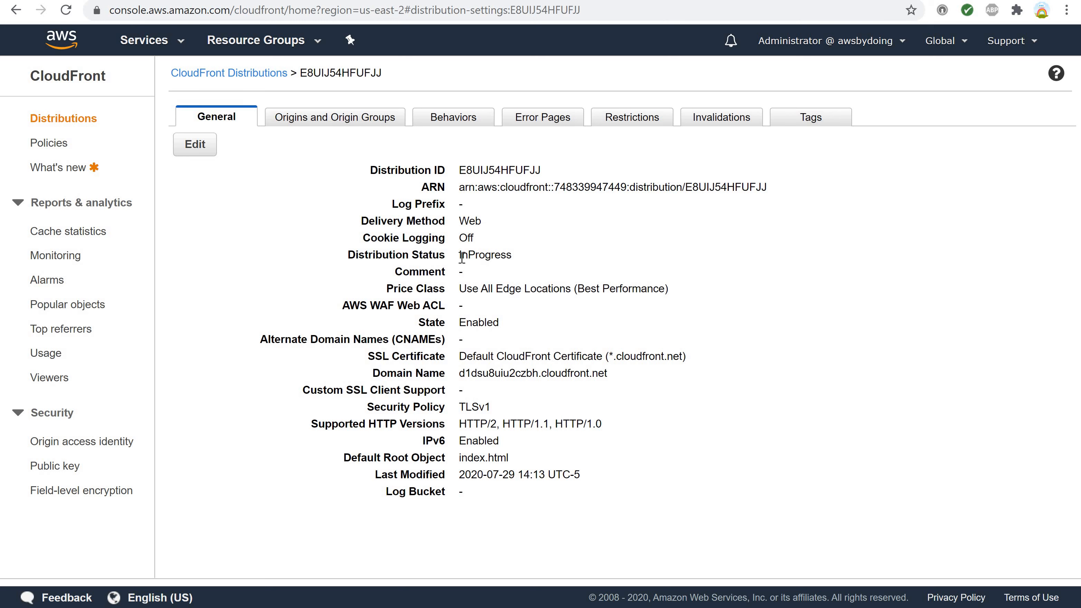
Return to the CloudFront distributions list and widen the Origin column to read the origin name, then narrow it again.
{"action": "left_click_drag", "start_coordinate": [463, 255], "coordinate": [515, 257]}
{"action": "left_click", "coordinate": [216, 76]}
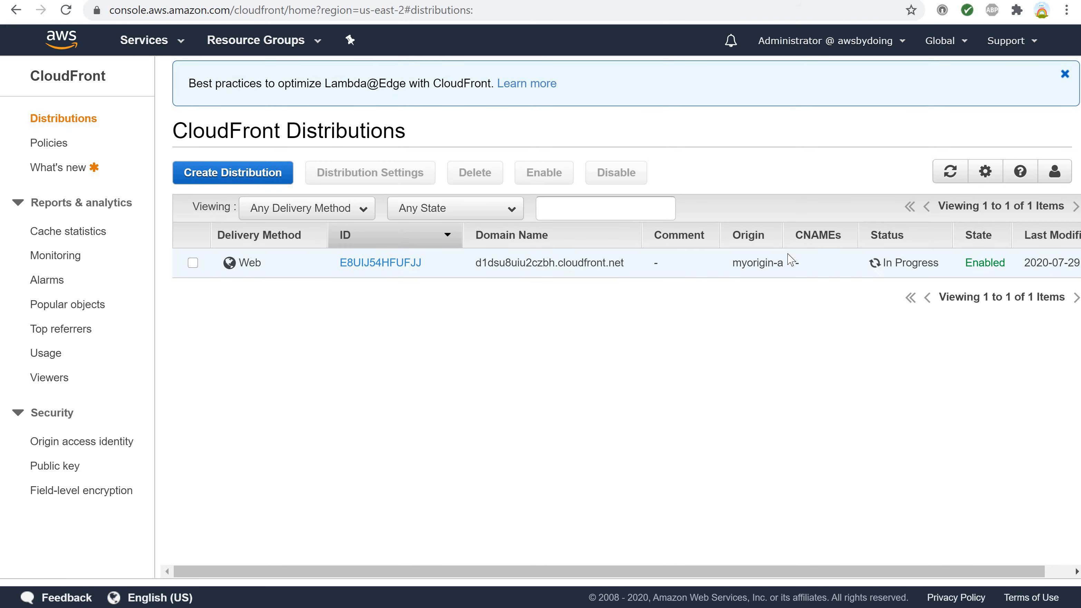
{"action": "left_click_drag", "start_coordinate": [783, 232], "coordinate": [861, 238]}
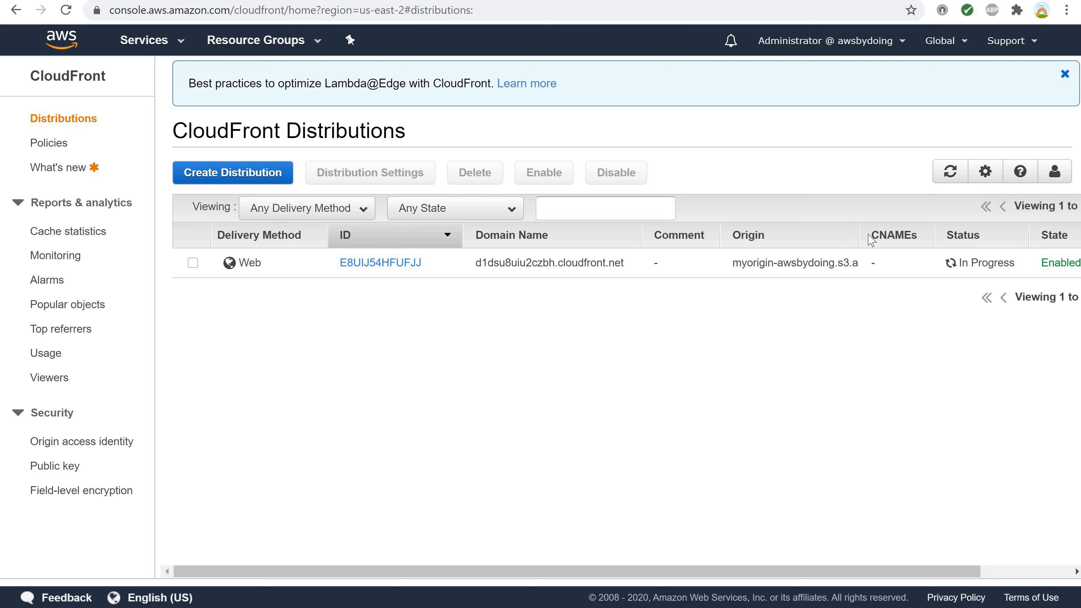
{"action": "left_click_drag", "start_coordinate": [859, 234], "coordinate": [798, 233]}
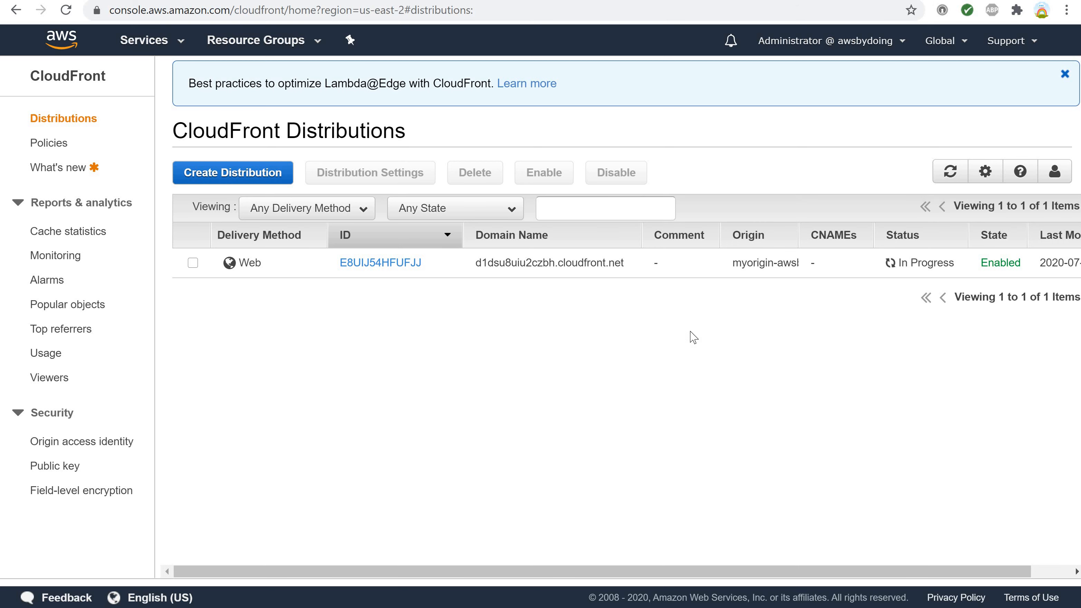
Refresh the distributions list and check the distribution's status and state.
{"action": "left_click", "coordinate": [951, 178]}
{"action": "left_click", "coordinate": [946, 174]}
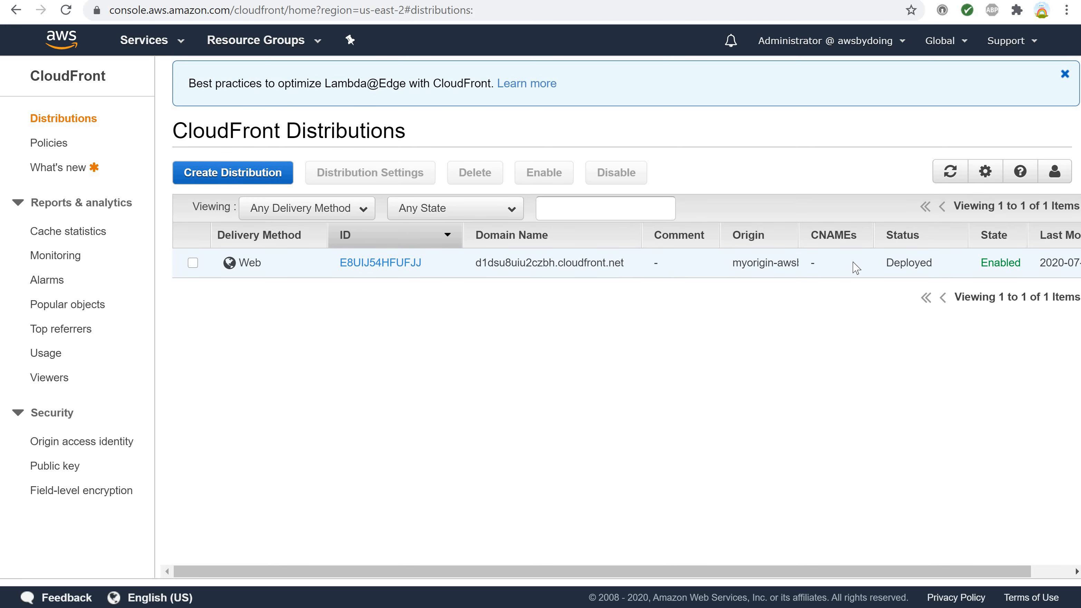
{"action": "left_click_drag", "start_coordinate": [984, 262], "coordinate": [1020, 262]}
{"action": "left_click", "coordinate": [900, 259]}
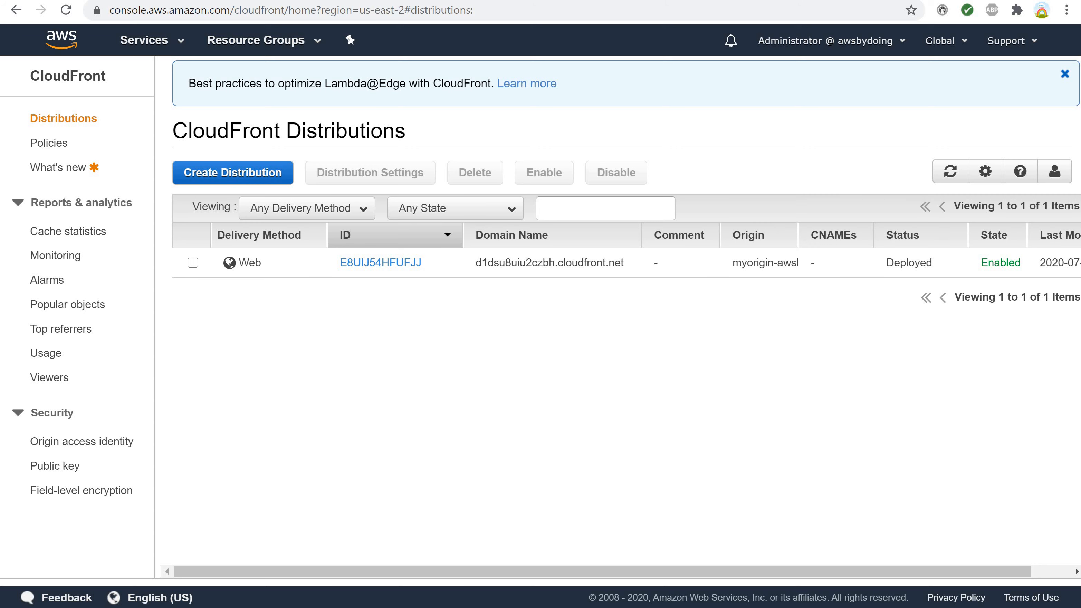
{"action": "left_click", "coordinate": [85, 607]}
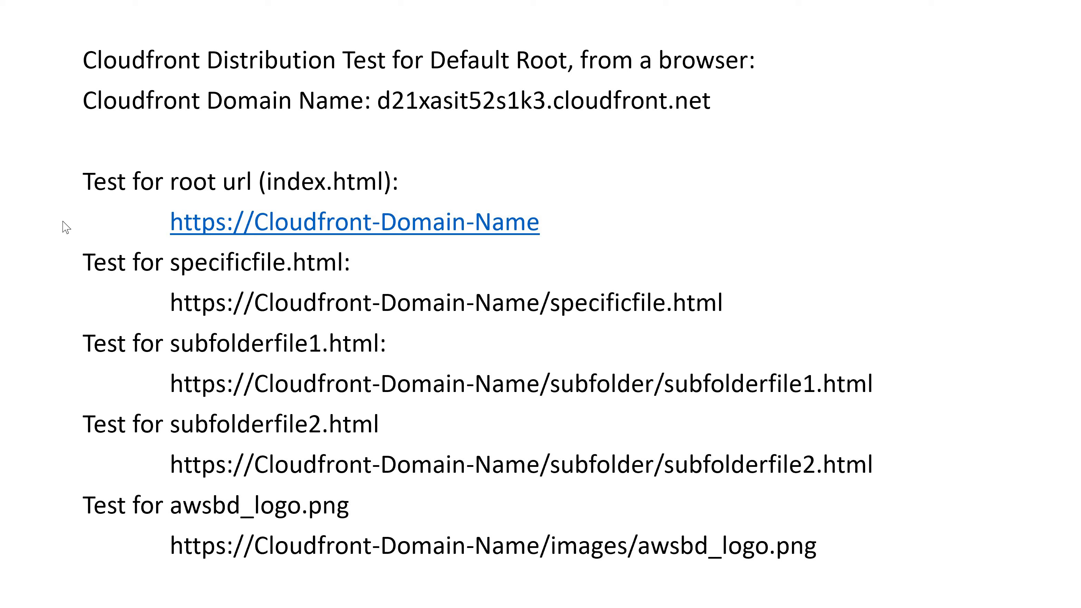
{"action": "left_click", "coordinate": [171, 222]}
{"action": "double_click", "coordinate": [495, 232]}
{"action": "key", "text": "ctrl+c"}
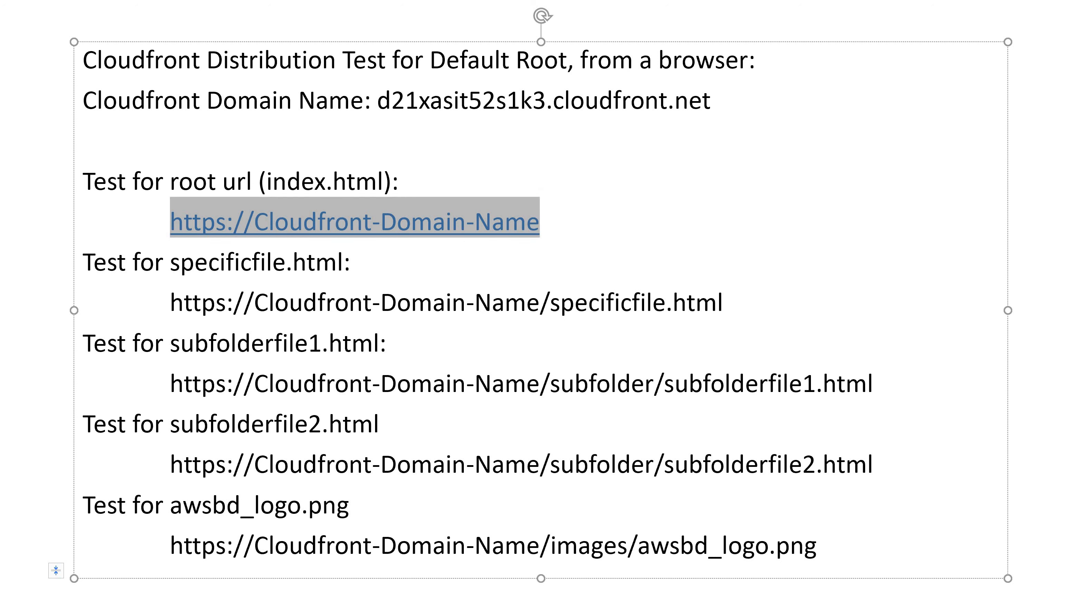
{"action": "key", "text": "alt+Tab"}
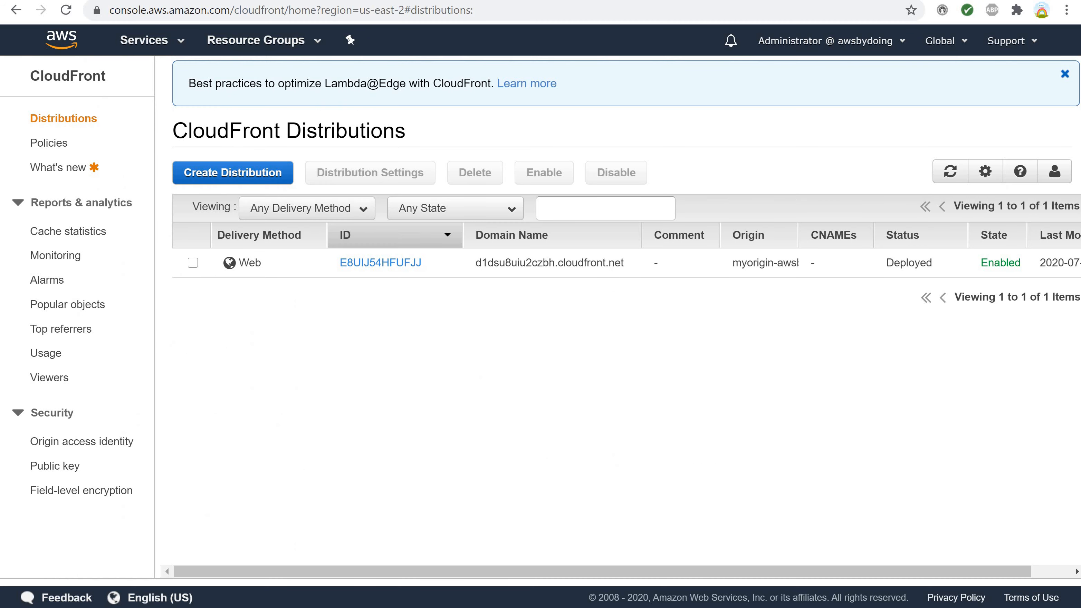
{"action": "key", "text": "ctrl+Tab"}
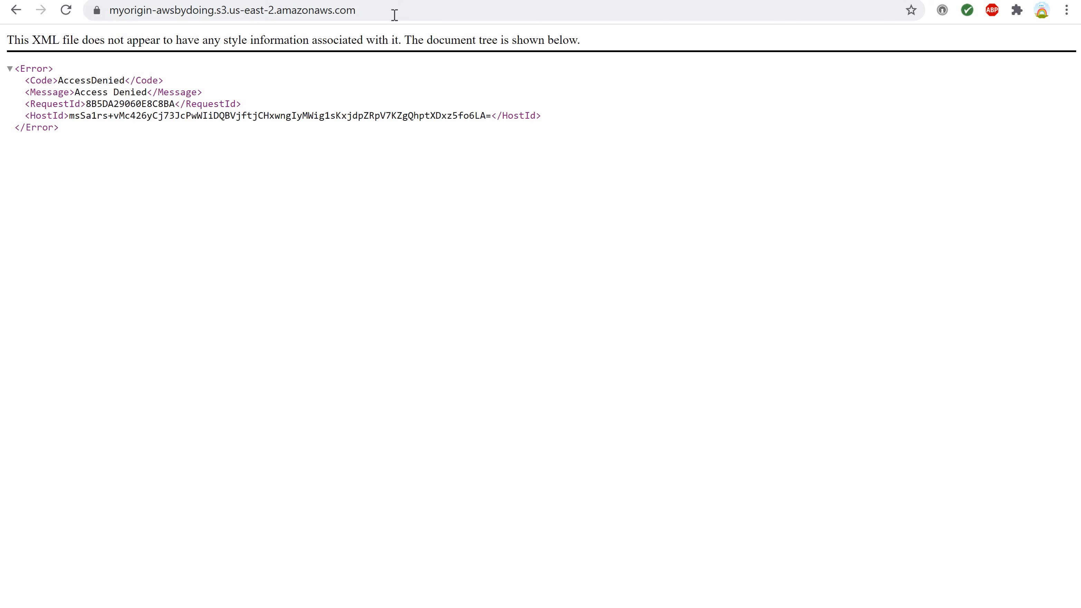
{"action": "left_click_drag", "start_coordinate": [392, 15], "coordinate": [65, 8]}
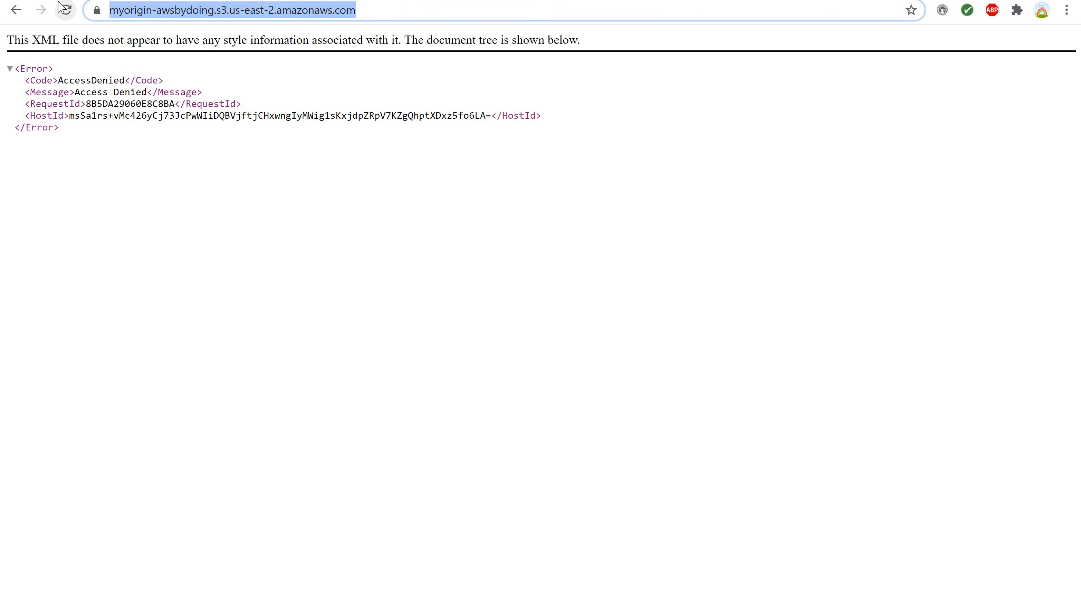
{"action": "key", "text": "ctrl+v"}
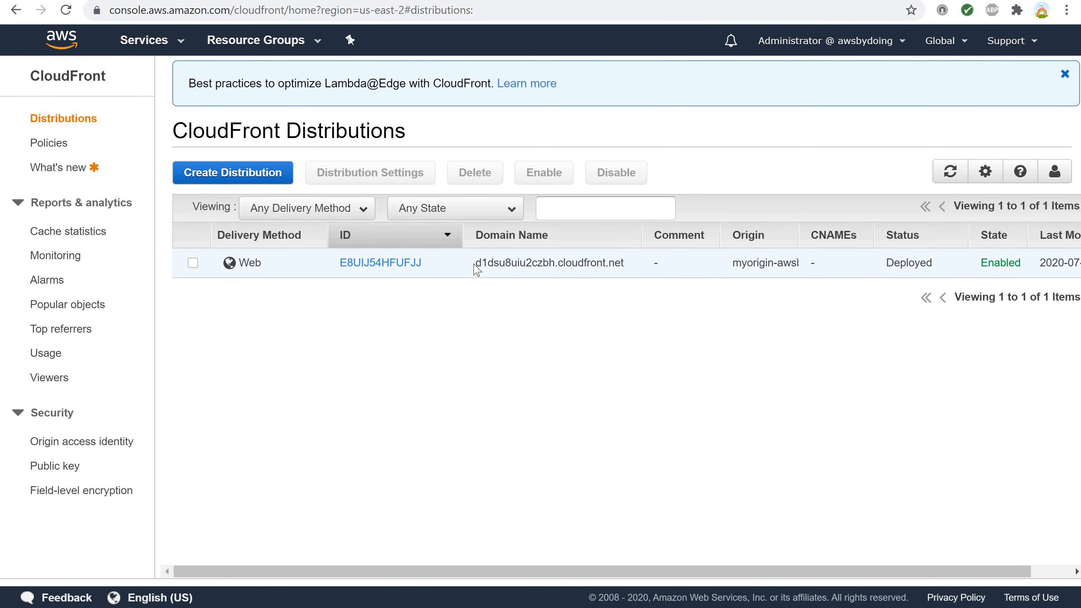
Replace Cloudfront-Domain-Name in the address with the distribution's domain d1dsu8uiu2czbh.cloudfront.net and load the root URL.
{"action": "left_click_drag", "start_coordinate": [476, 262], "coordinate": [633, 268]}
{"action": "key", "text": "ctrl+c"}
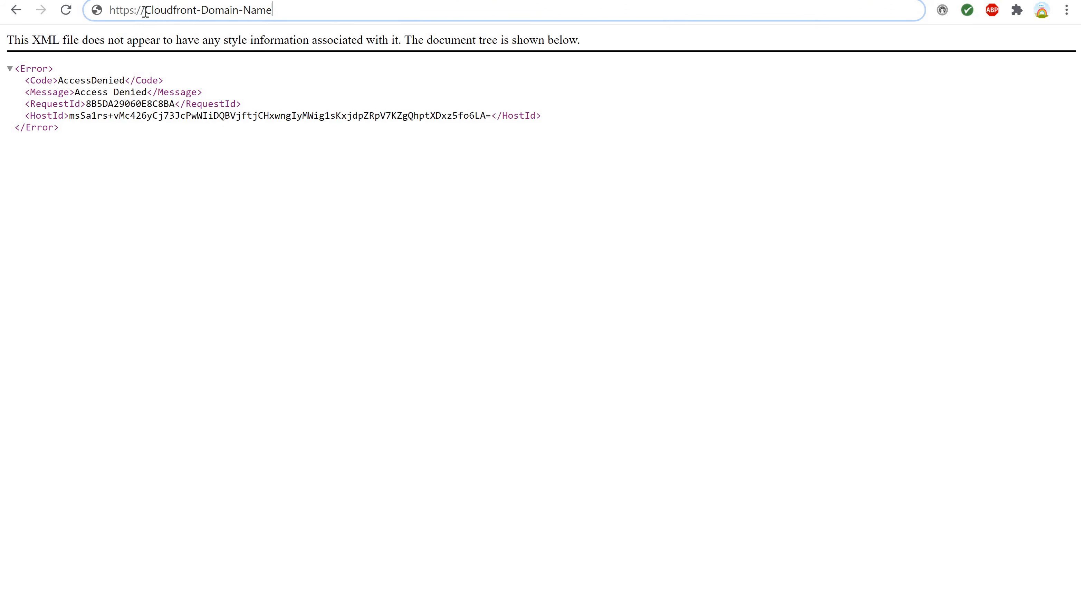
{"action": "left_click_drag", "start_coordinate": [145, 11], "coordinate": [286, 11]}
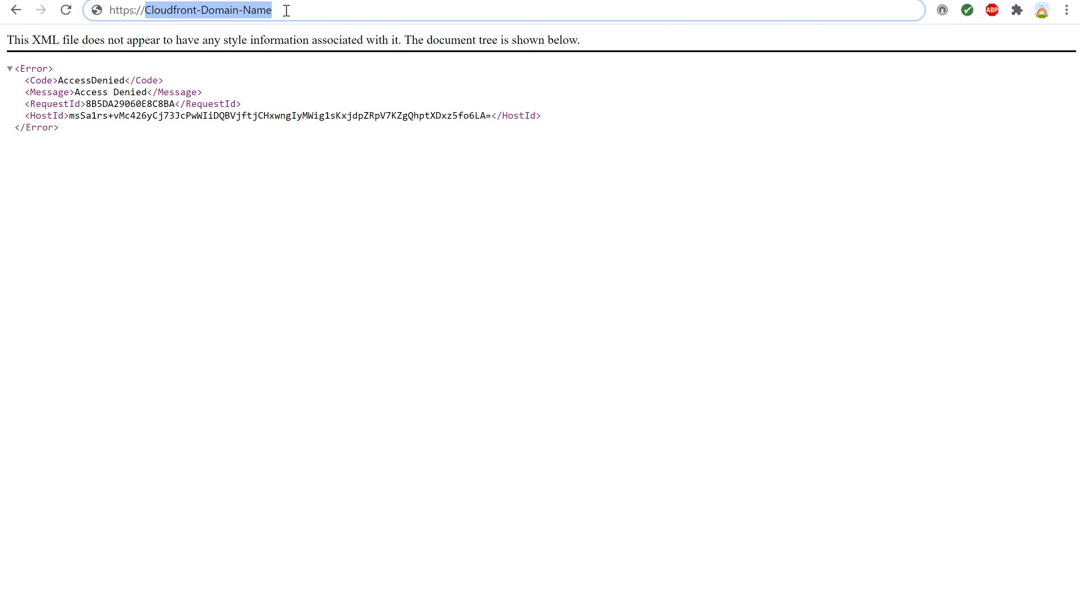
{"action": "key", "text": "ctrl+v"}
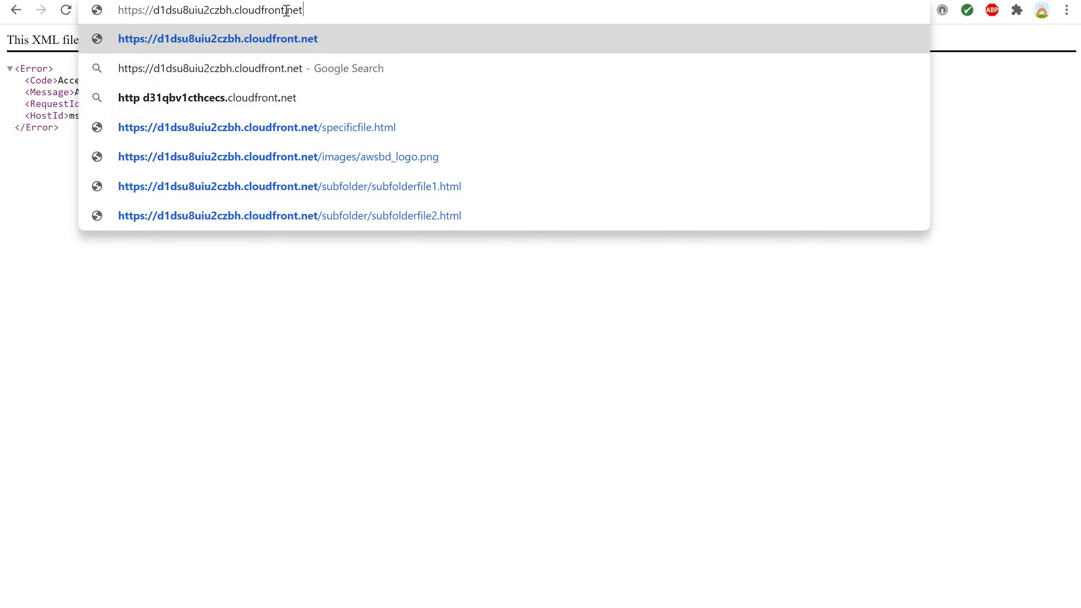
{"action": "key", "text": "Return"}
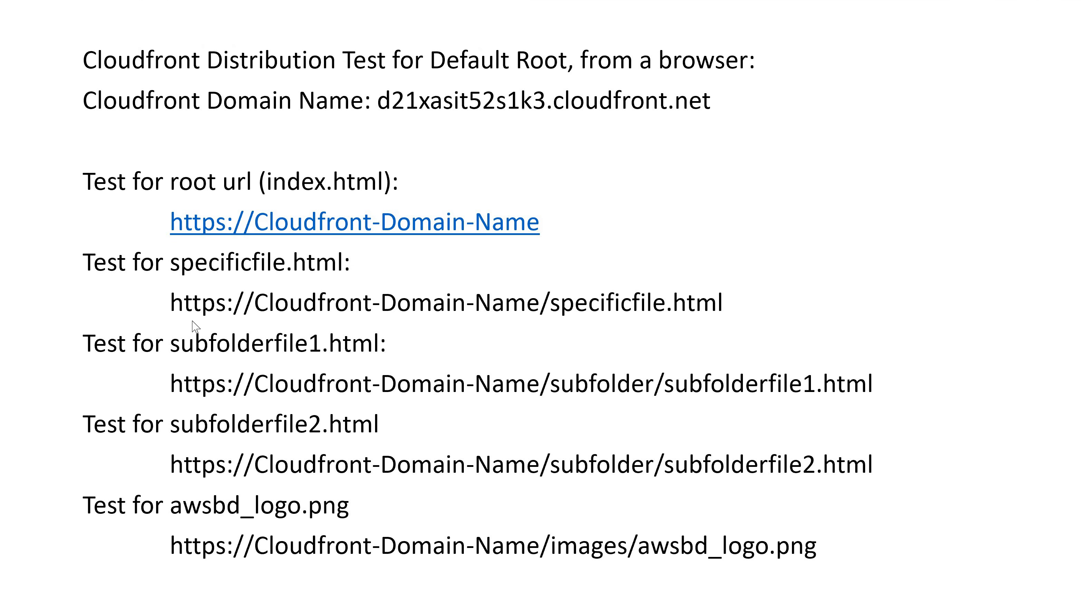
{"action": "left_click", "coordinate": [171, 304]}
{"action": "left_click_drag", "start_coordinate": [171, 384], "coordinate": [867, 390]}
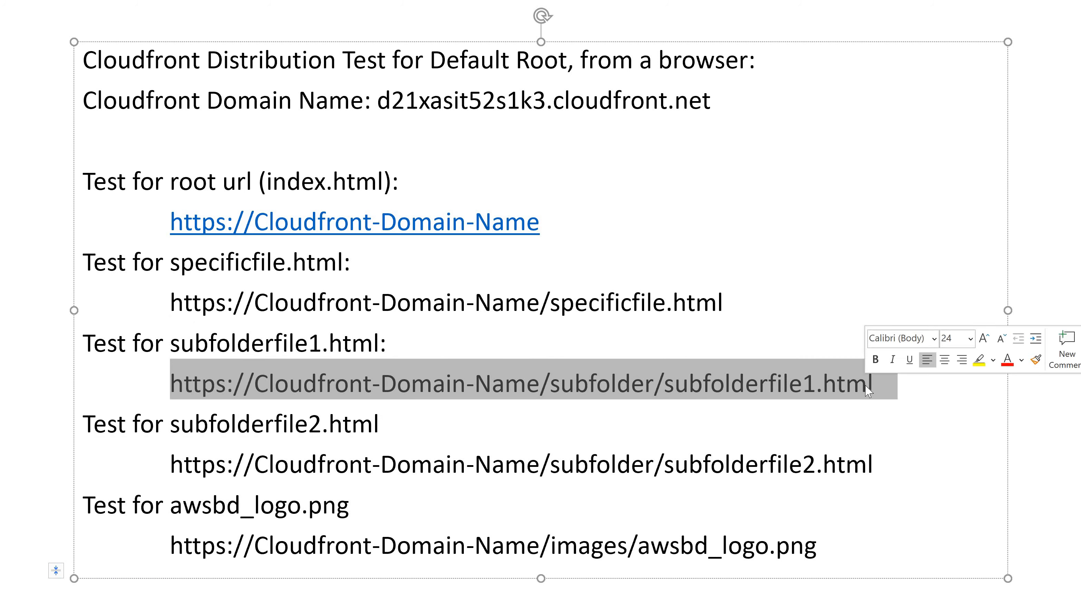
{"action": "key", "text": "shift+Left"}
{"action": "key", "text": "ctrl+c"}
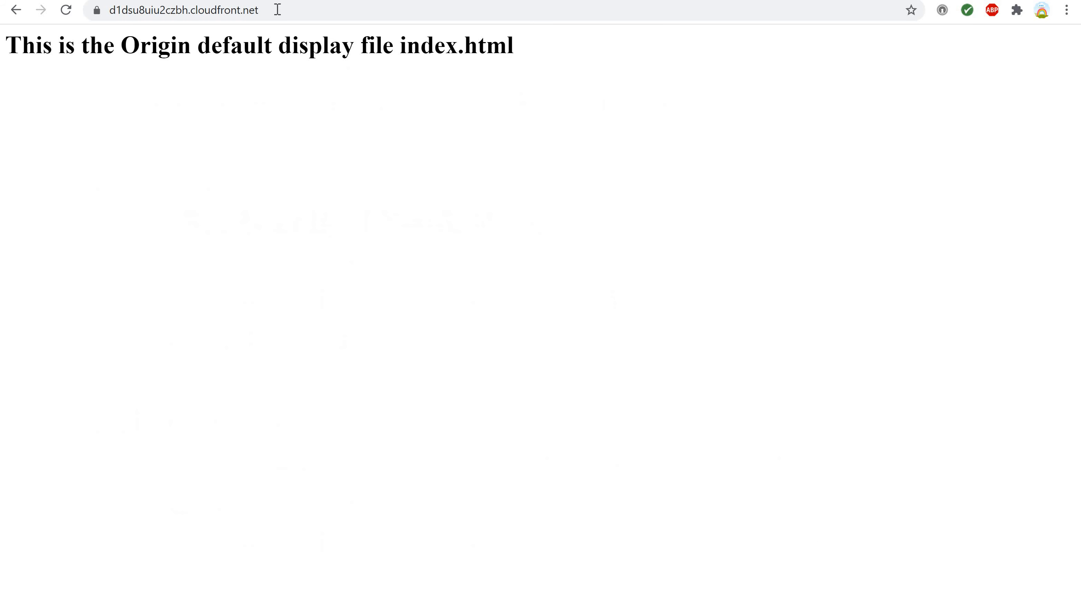
{"action": "left_click", "coordinate": [277, 9]}
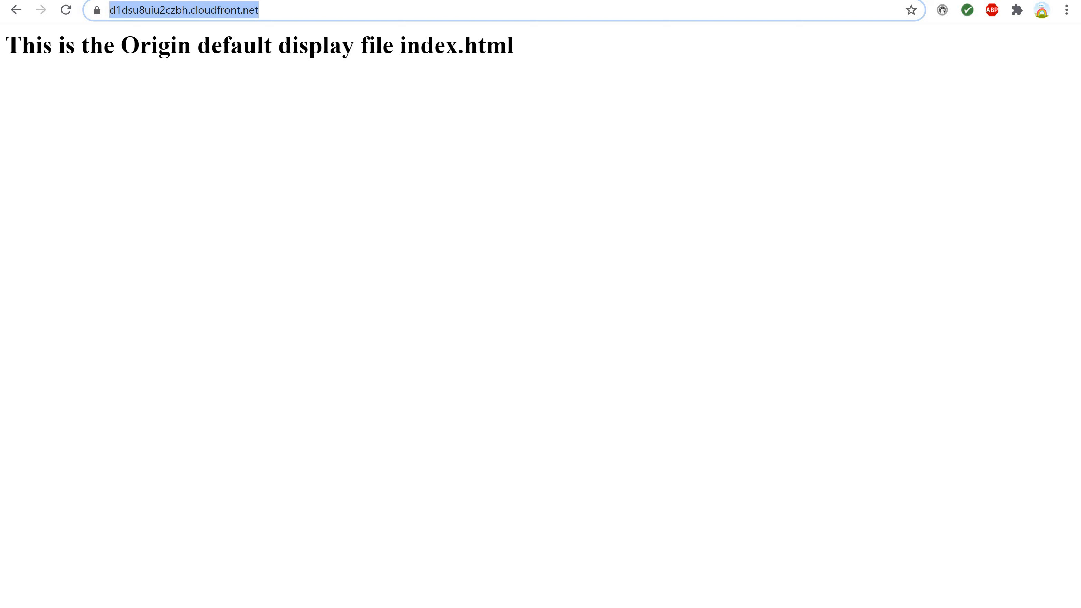
{"action": "key", "text": "ctrl+v"}
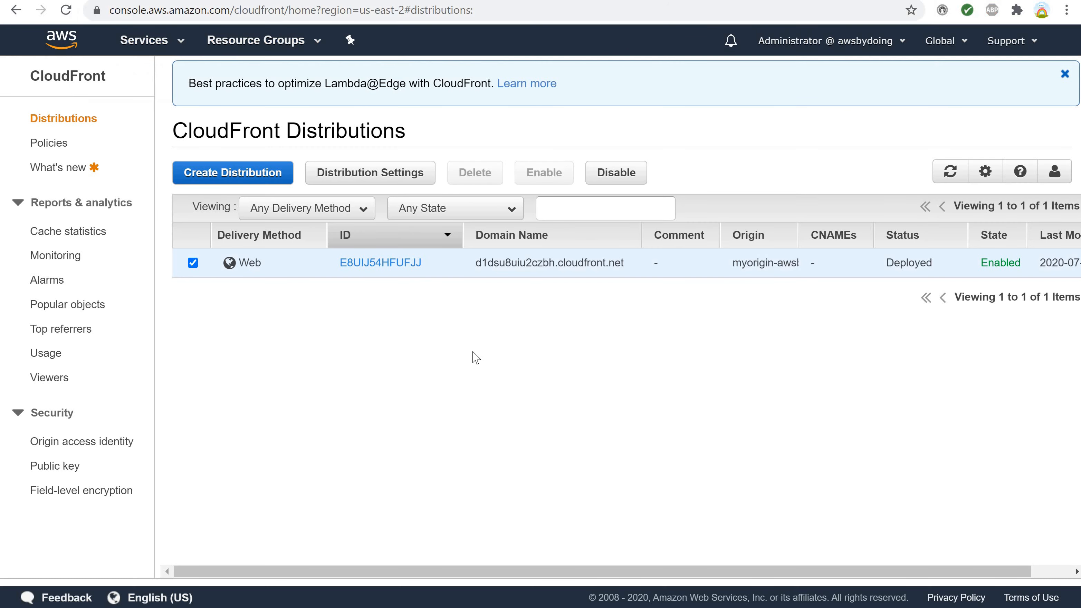
Replace Cloudfront-Domain-Name in the address with d1dsu8uiu2czbh.cloudfront.net copied from the distributions list, load subfolderfile1.html and check the page text.
{"action": "left_click", "coordinate": [478, 263]}
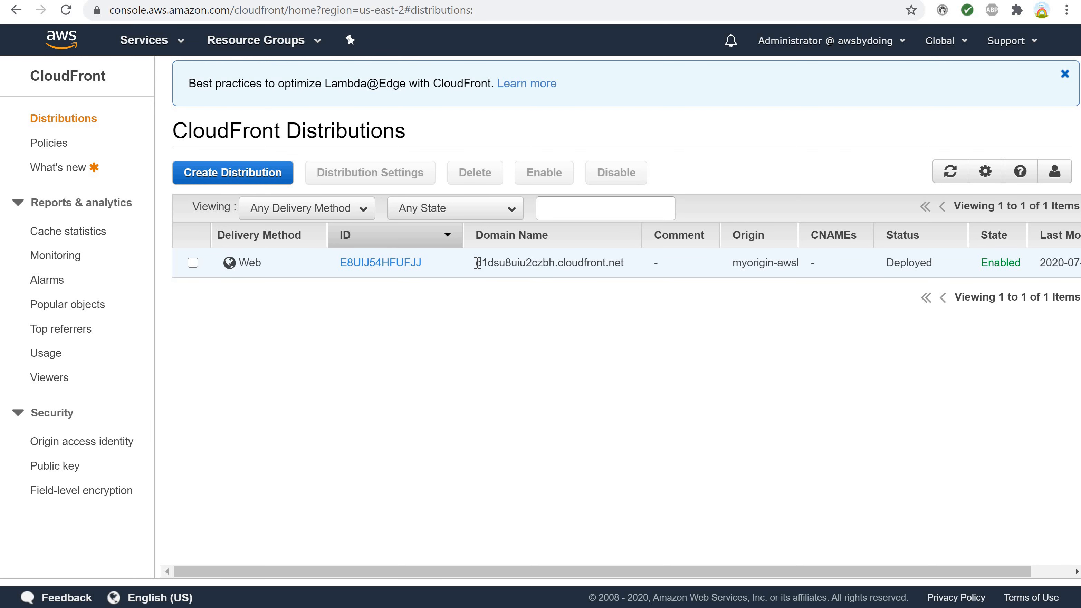
{"action": "left_click_drag", "start_coordinate": [478, 263], "coordinate": [622, 264]}
{"action": "key", "text": "ctrl+c"}
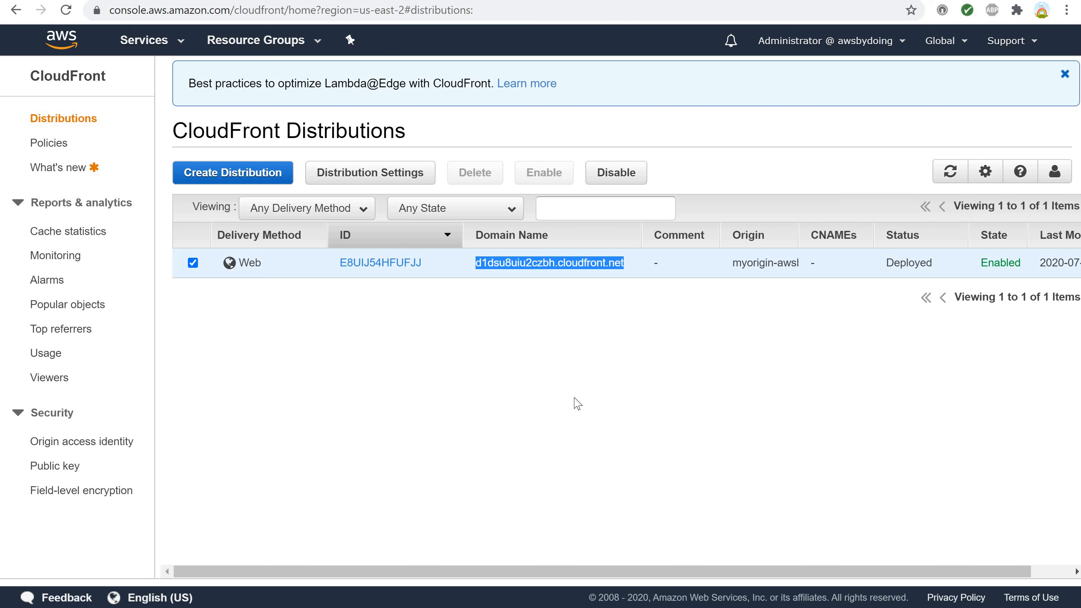
{"action": "left_click", "coordinate": [341, 4]}
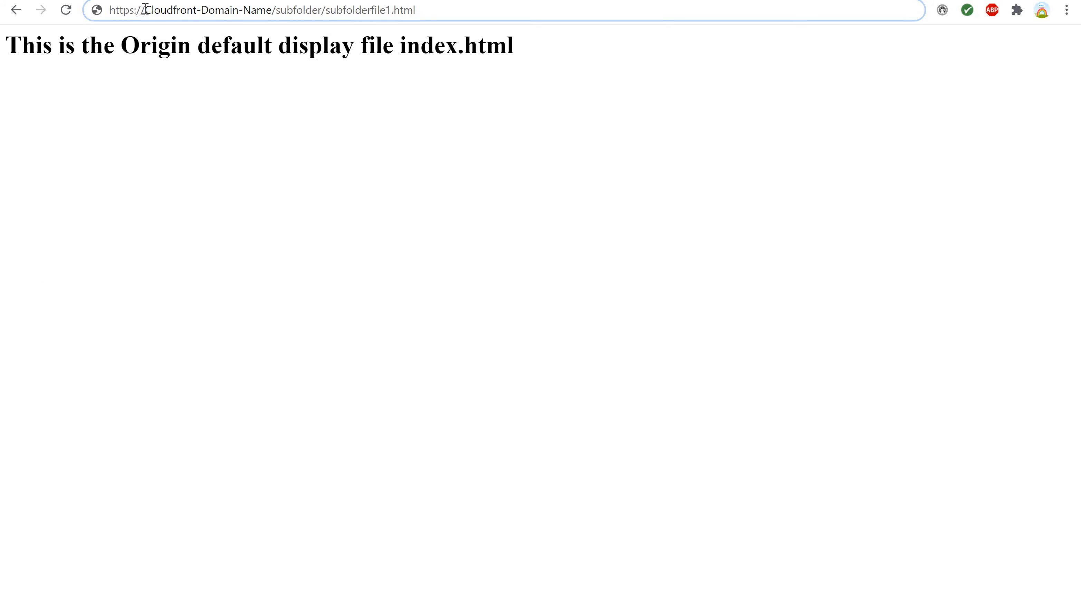
{"action": "left_click_drag", "start_coordinate": [144, 9], "coordinate": [272, 10]}
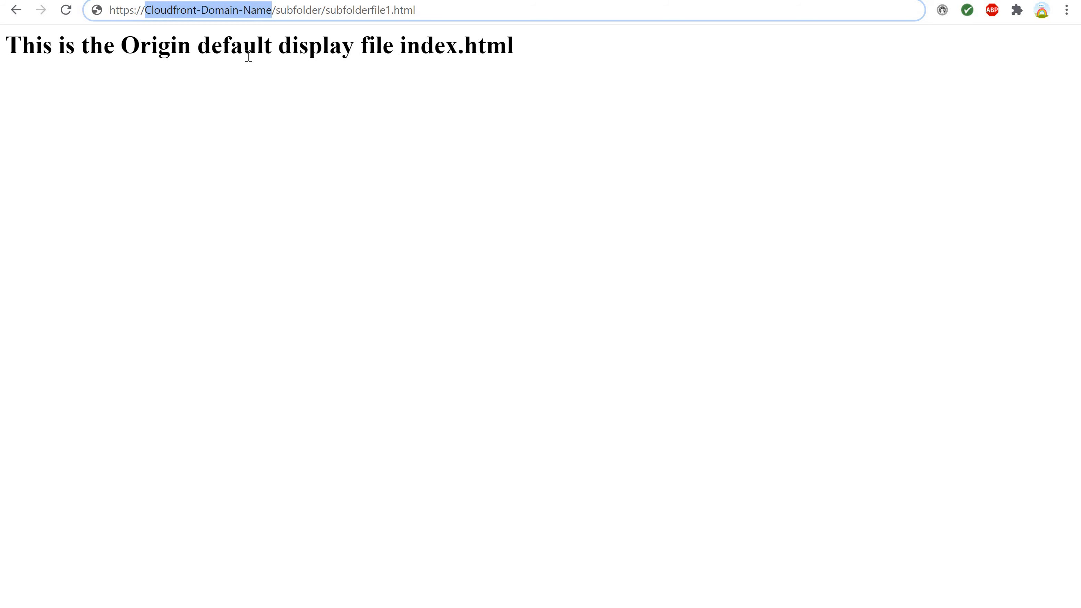
{"action": "key", "text": "ctrl+v"}
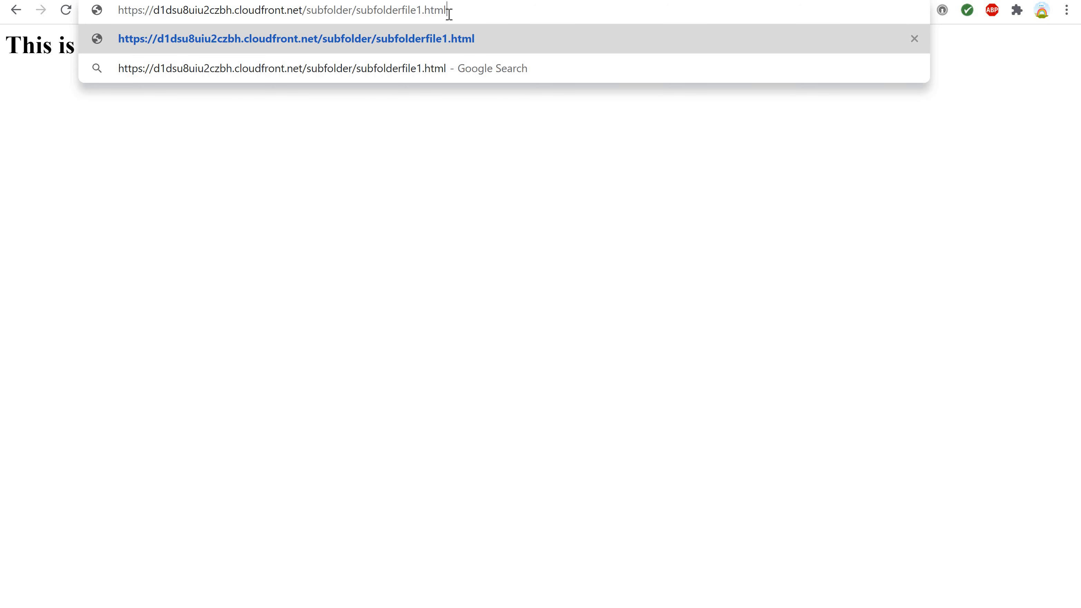
{"action": "key", "text": "Return"}
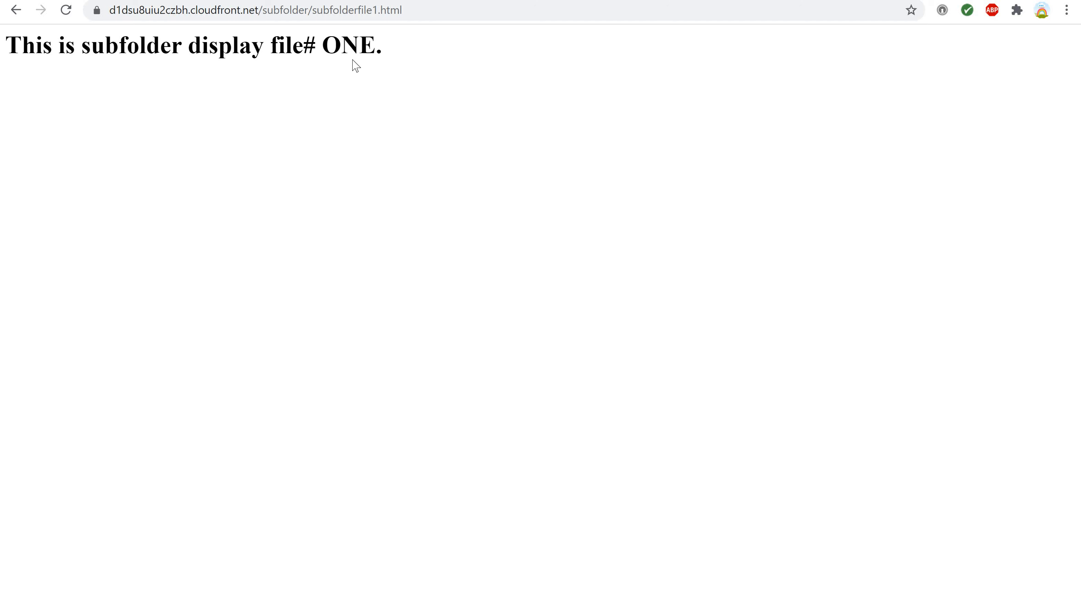
{"action": "left_click_drag", "start_coordinate": [303, 45], "coordinate": [389, 44]}
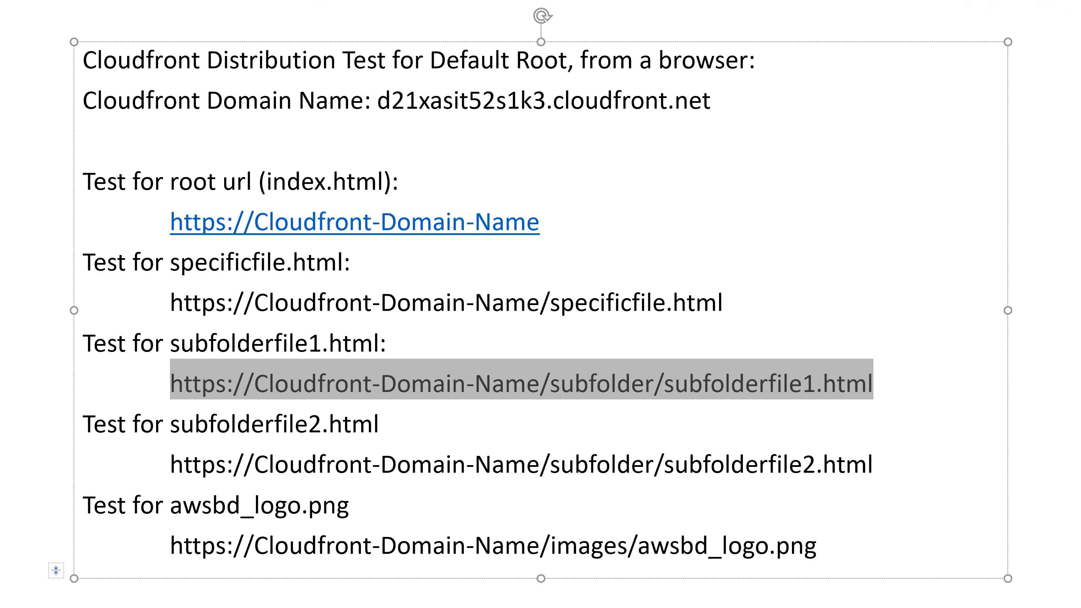
Switch to the PowerPoint notes and place the cursor in the subfolderfile2.html test URL.
{"action": "left_click", "coordinate": [229, 468]}
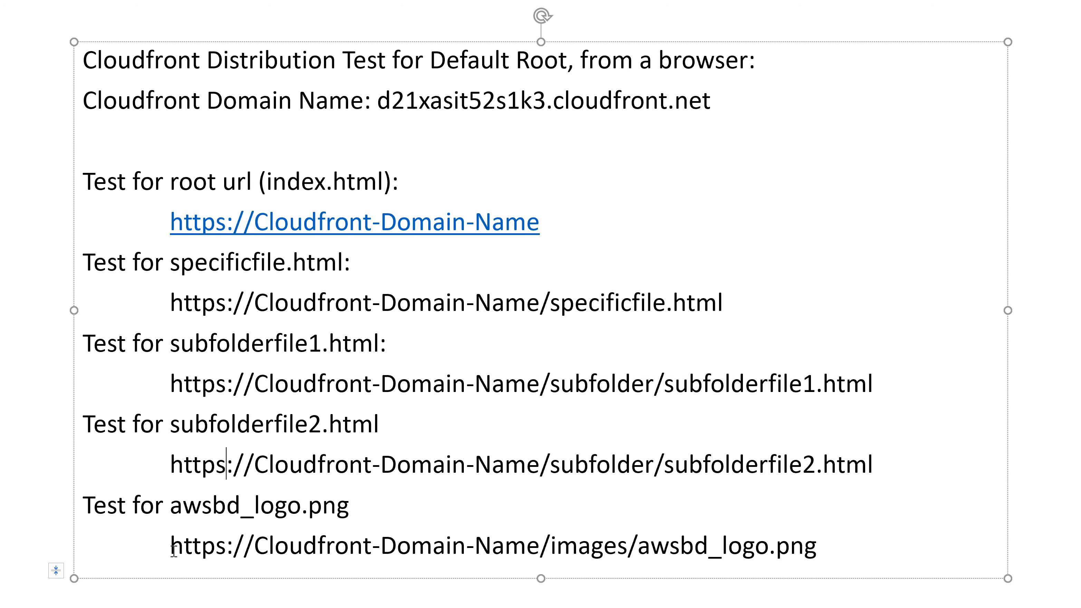
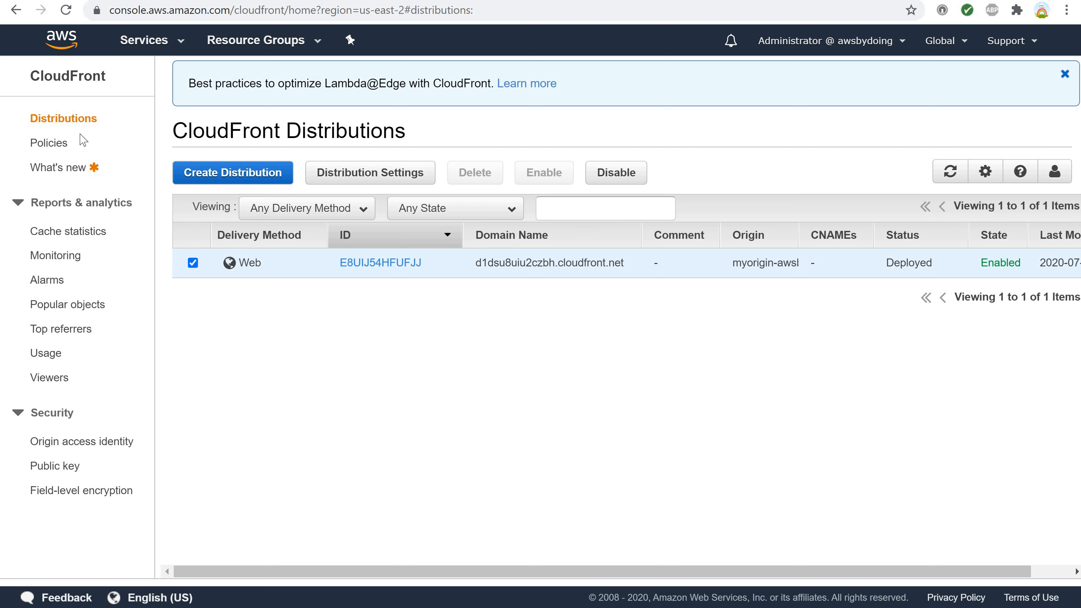
Search the AWS services for CloudFront and open its distributions list.
{"action": "left_click", "coordinate": [151, 46]}
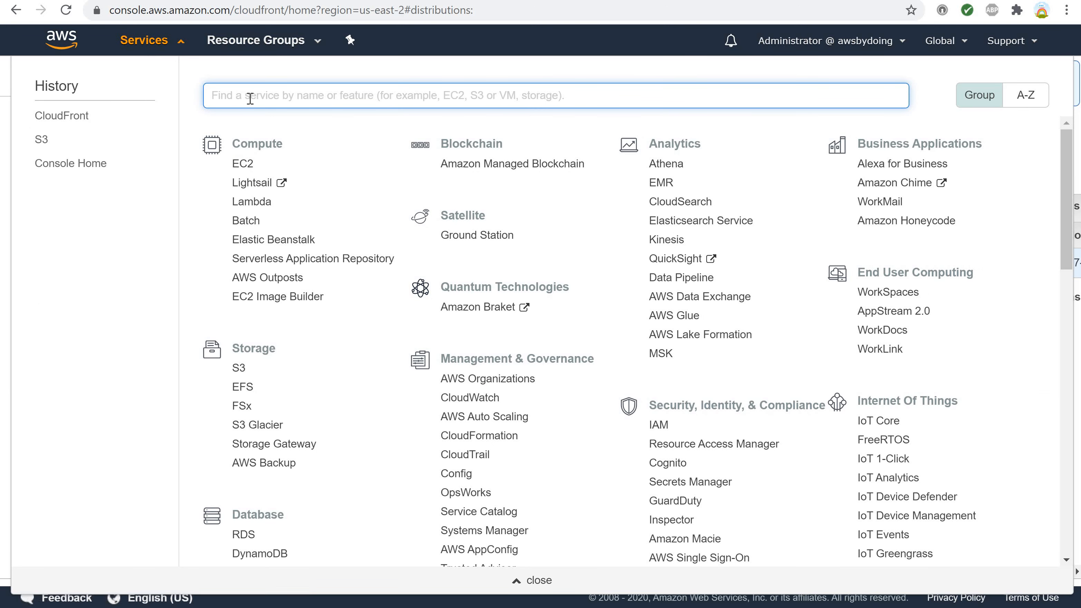
{"action": "type", "text": "clo"}
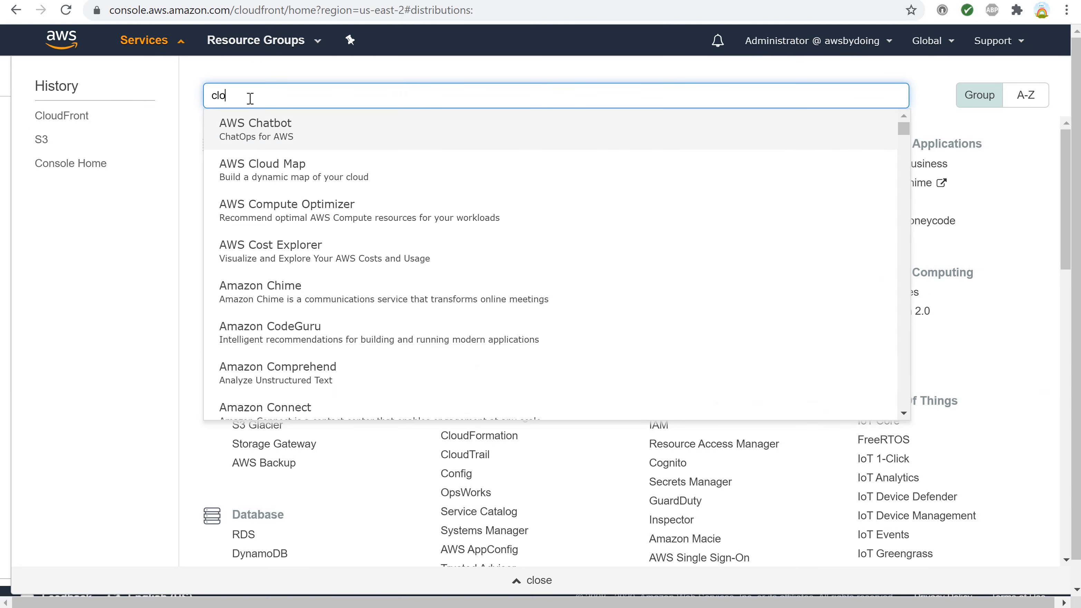
{"action": "type", "text": "udfr"}
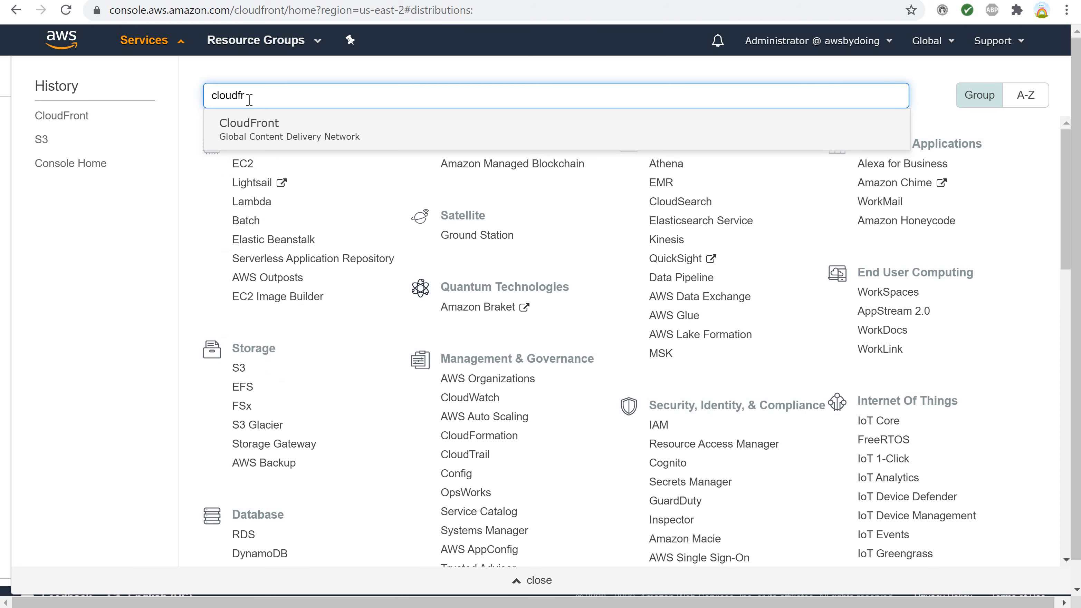
{"action": "left_click", "coordinate": [247, 127]}
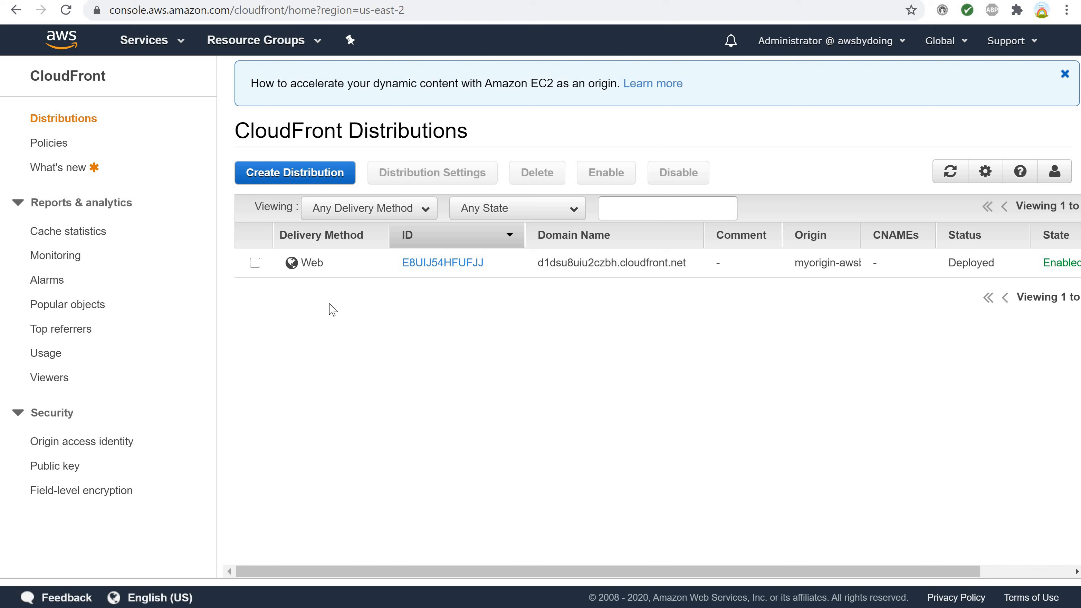
Check the State value of the d1dsu8uiu2czbh.cloudfront.net distribution in the list.
{"action": "left_click", "coordinate": [257, 264]}
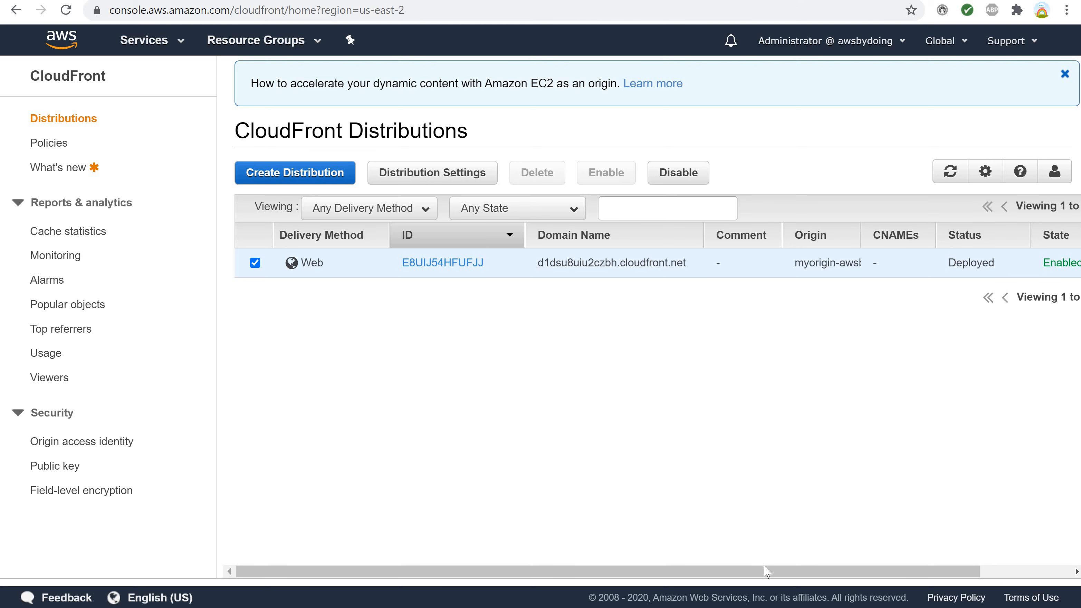
{"action": "left_click_drag", "start_coordinate": [762, 569], "coordinate": [838, 578]}
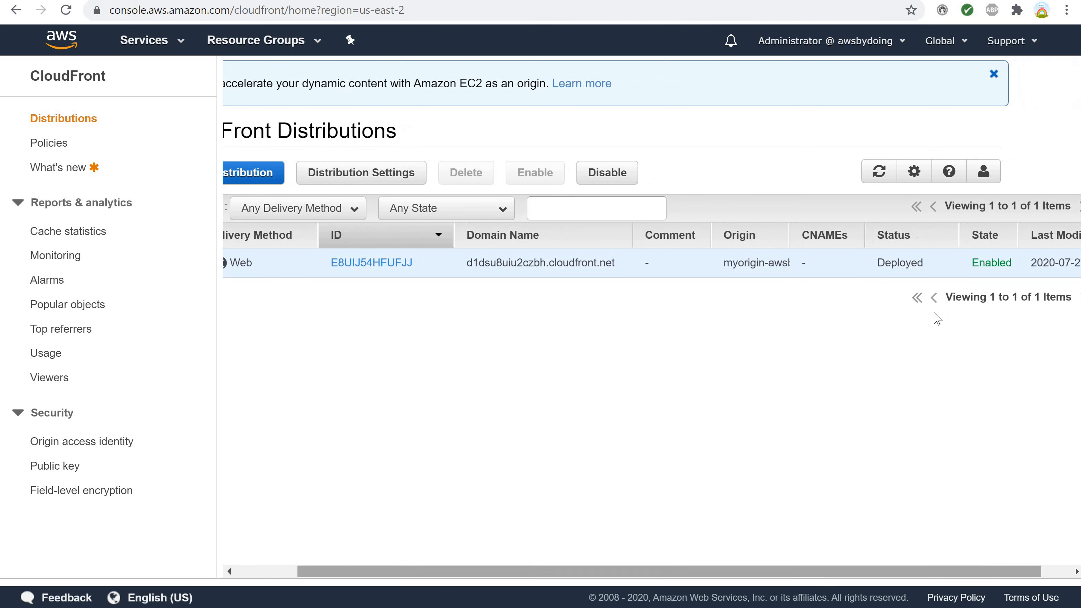
{"action": "left_click_drag", "start_coordinate": [973, 265], "coordinate": [1013, 263]}
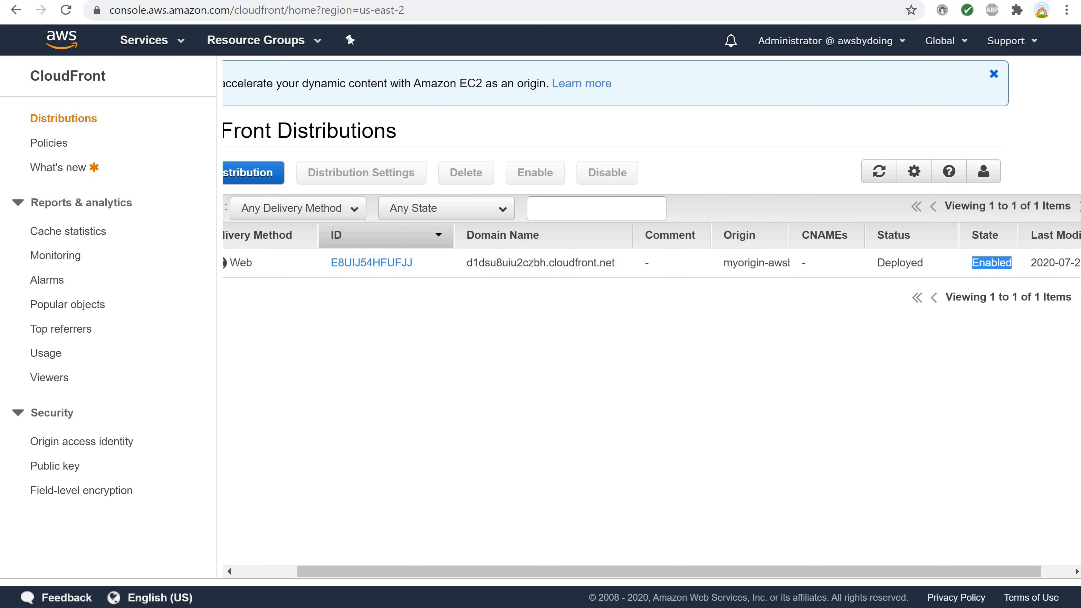
{"action": "left_click", "coordinate": [270, 574]}
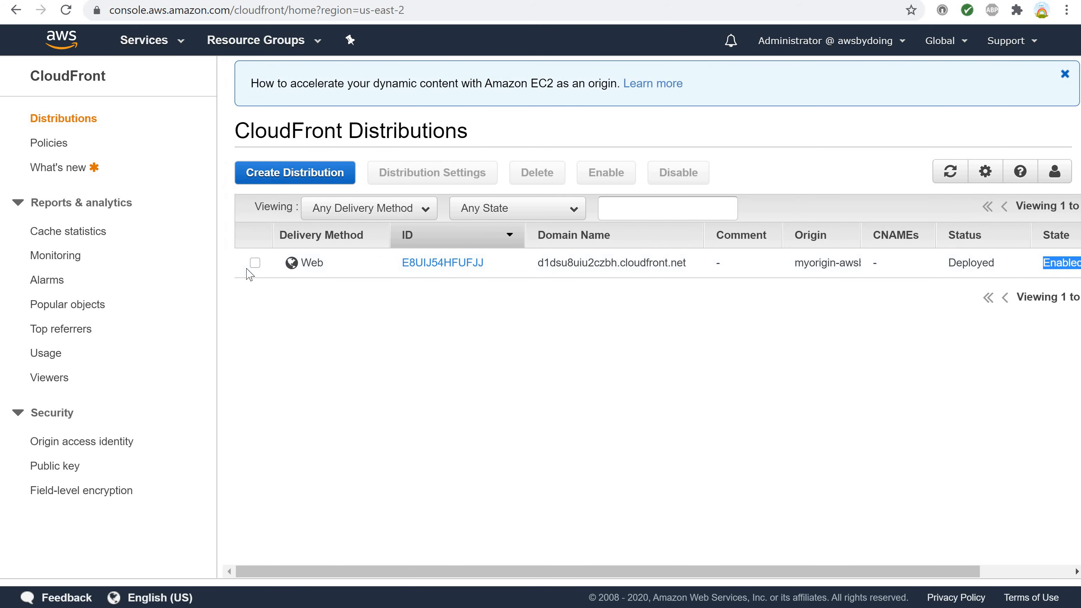
Disable the d1dsu8uiu2czbh.cloudfront.net distribution, confirm the request and close the result dialog.
{"action": "left_click", "coordinate": [254, 264]}
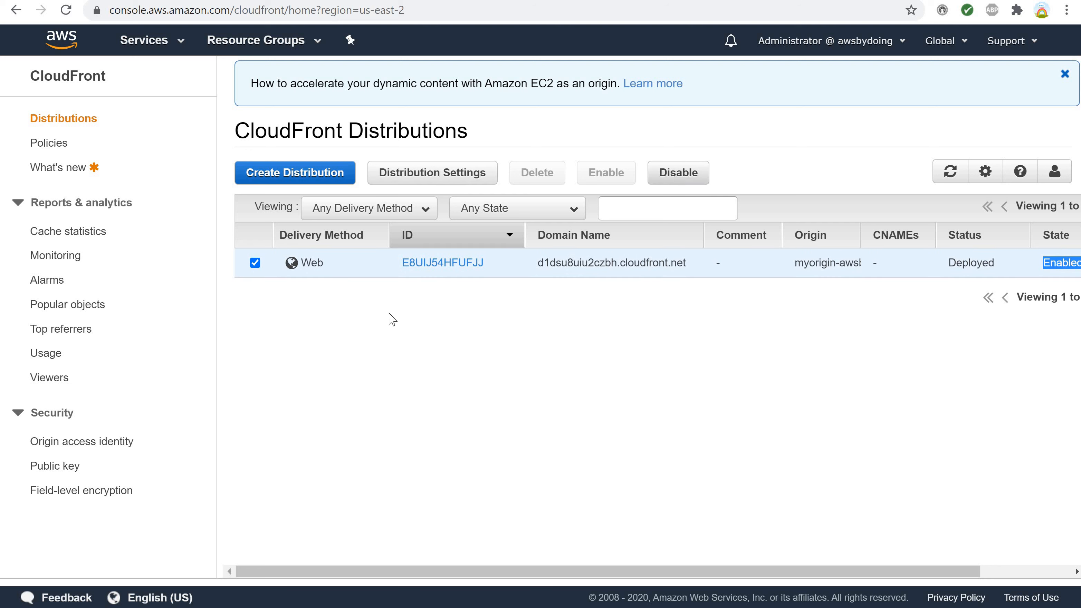
{"action": "left_click", "coordinate": [257, 265]}
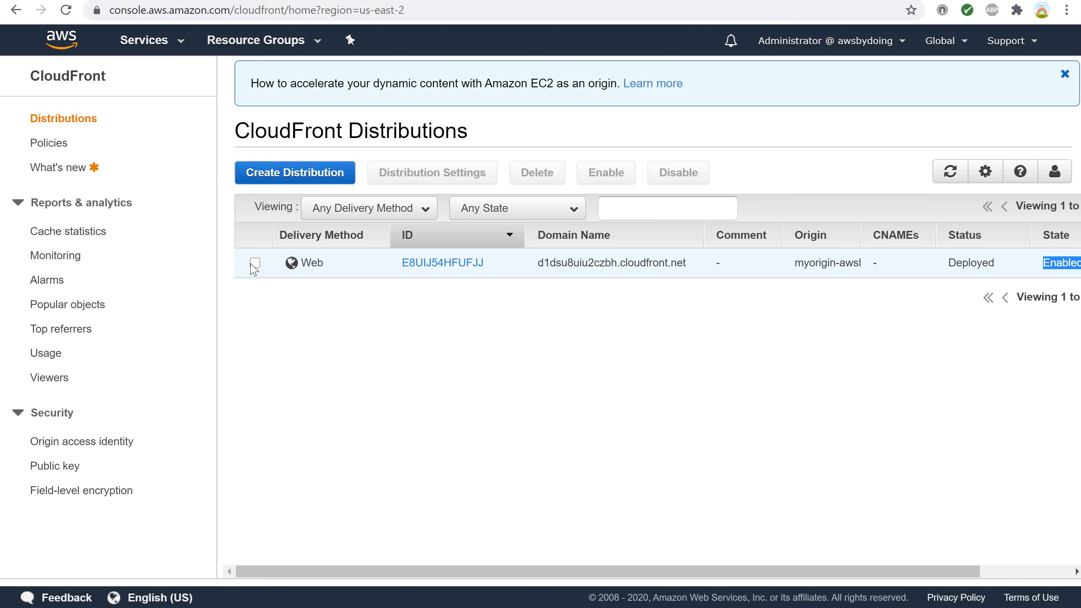
{"action": "left_click", "coordinate": [254, 264]}
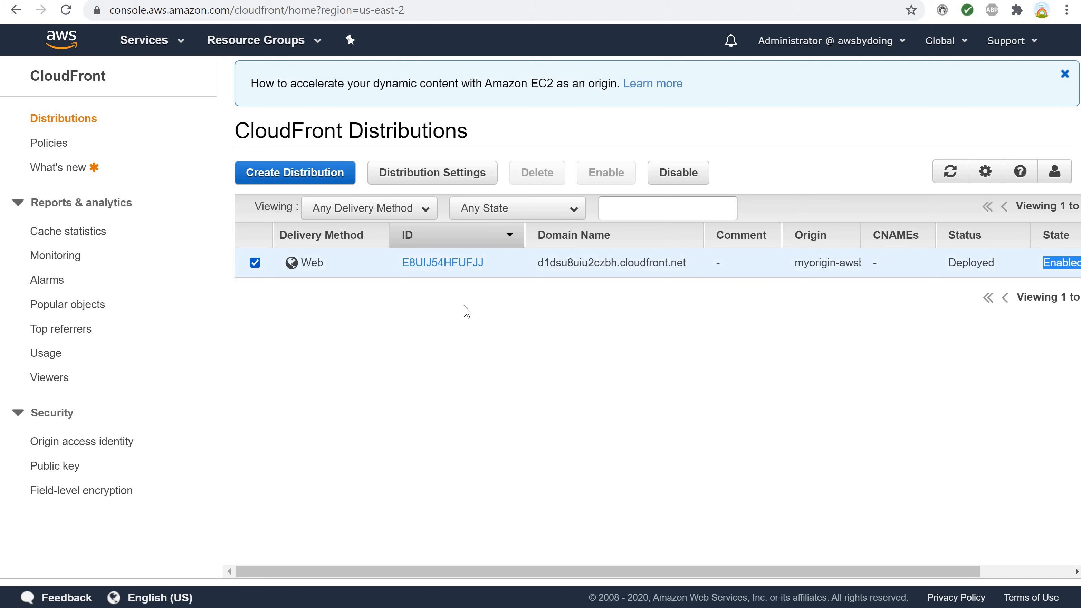
{"action": "left_click", "coordinate": [675, 179]}
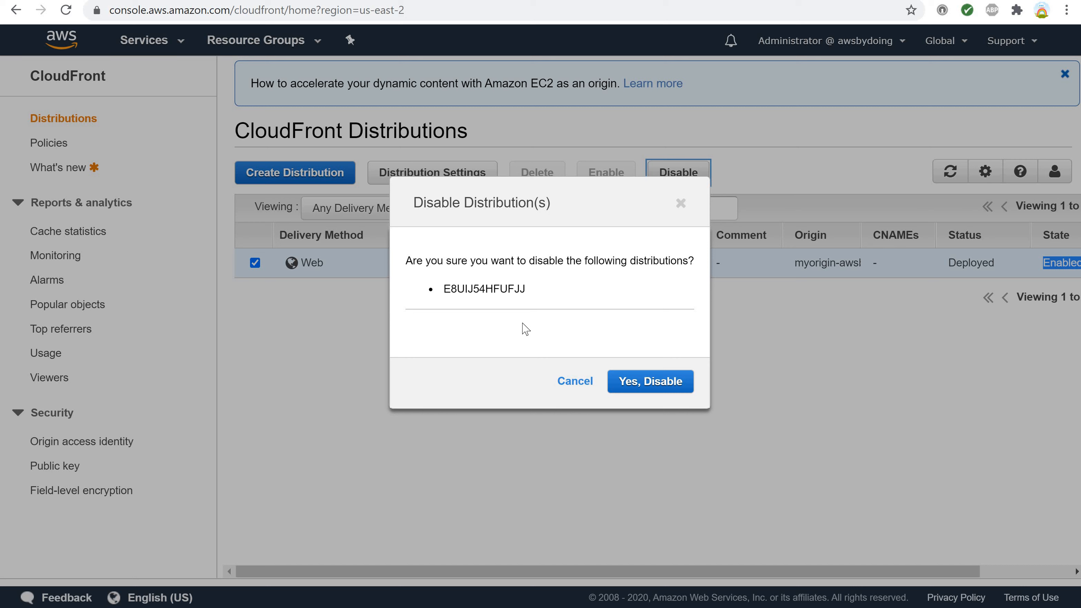
{"action": "left_click", "coordinate": [627, 388]}
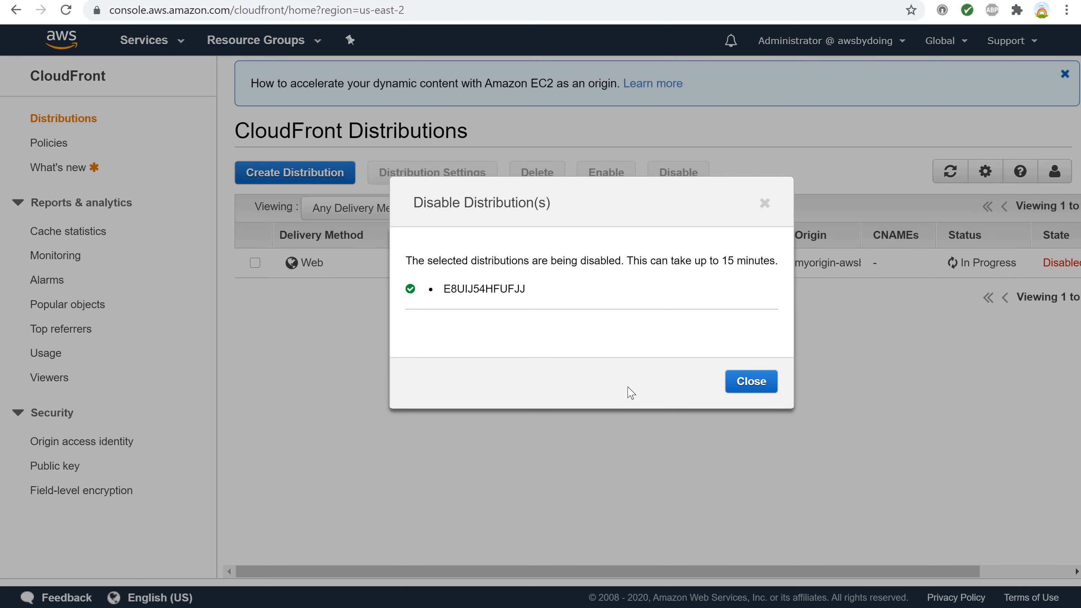
{"action": "left_click", "coordinate": [733, 394]}
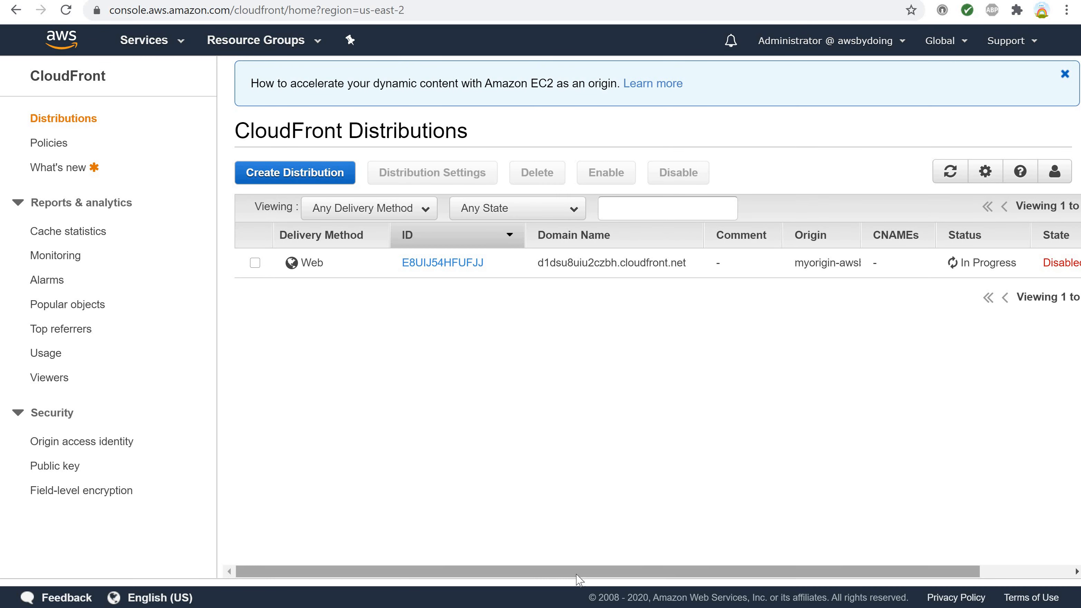
Monitor the distribution's Status and State columns while the disabling is processed.
{"action": "left_click_drag", "start_coordinate": [612, 572], "coordinate": [660, 570]}
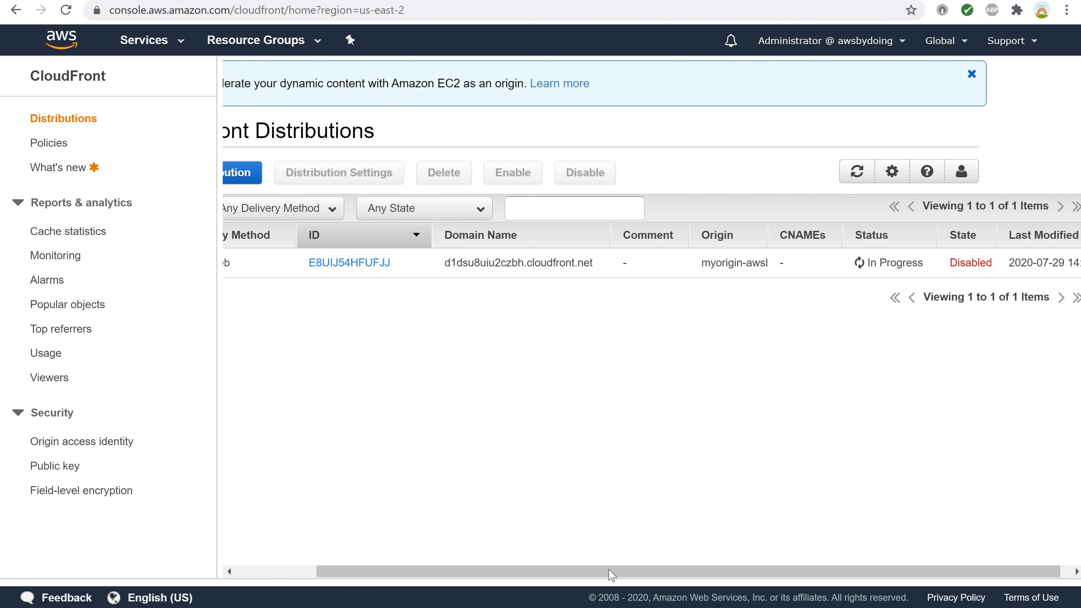
{"action": "mouse_move", "coordinate": [609, 571]}
{"action": "left_mouse_down"}
{"action": "mouse_move", "coordinate": [568, 571]}
{"action": "mouse_move", "coordinate": [597, 571]}
{"action": "left_mouse_up"}
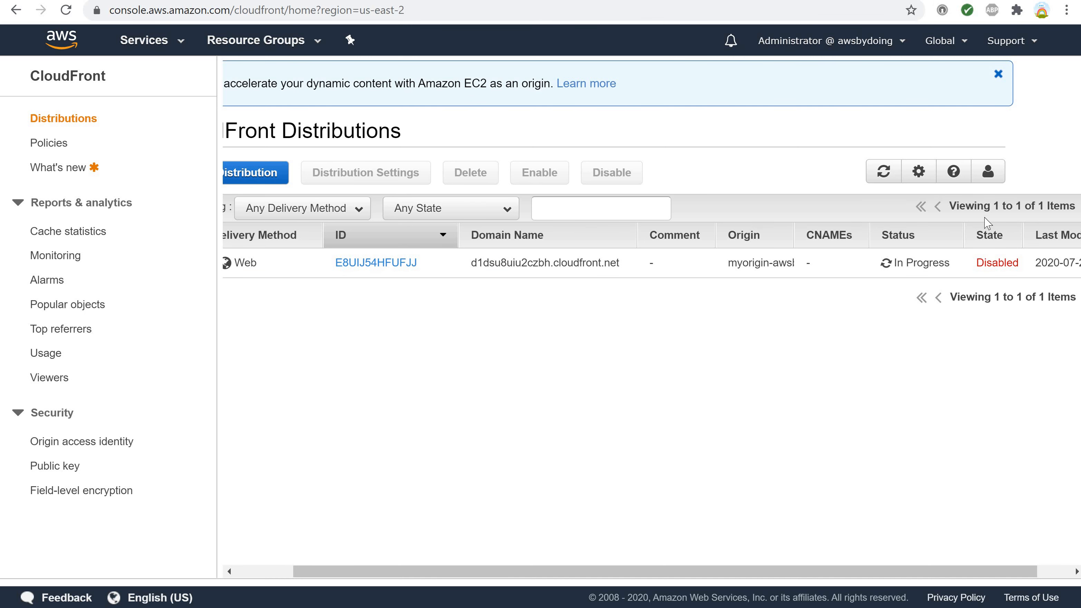
{"action": "left_click", "coordinate": [892, 268]}
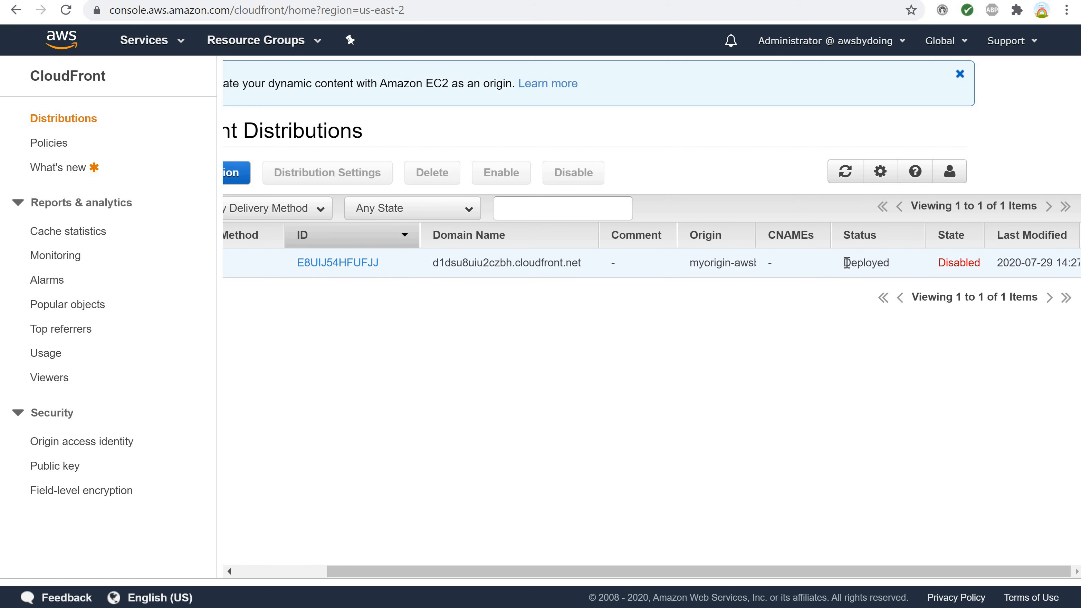
{"action": "left_click_drag", "start_coordinate": [843, 262], "coordinate": [890, 264]}
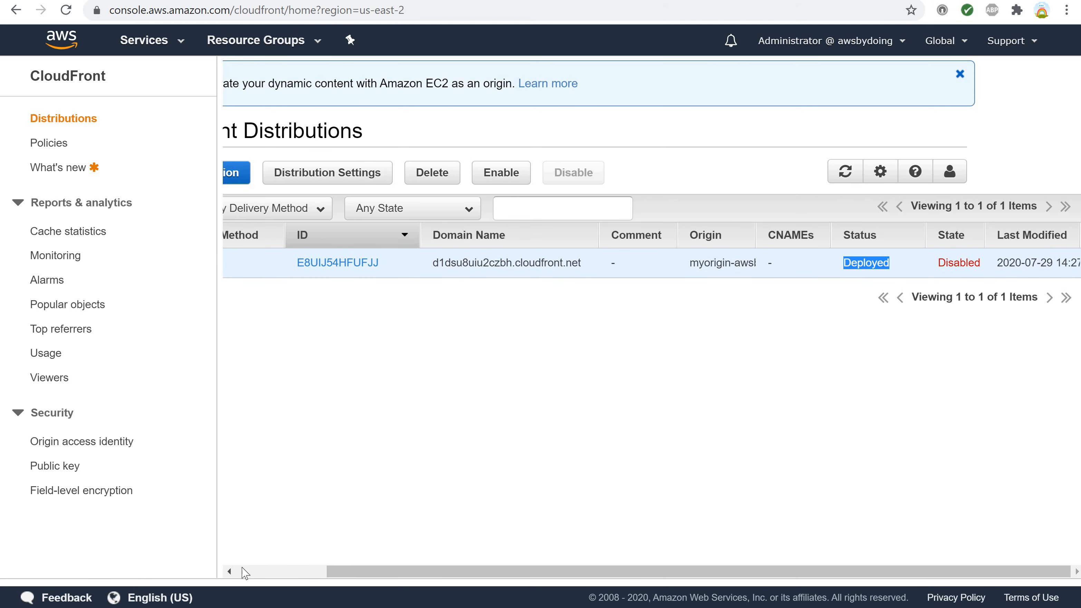
Delete the disabled d1dsu8uiu2czbh.cloudfront.net distribution, confirm the deletion and close the result dialog.
{"action": "scroll", "coordinate": [248, 579], "scroll_direction": "left", "scroll_amount": 1}
{"action": "scroll", "coordinate": [248, 579], "scroll_direction": "left", "scroll_amount": 3}
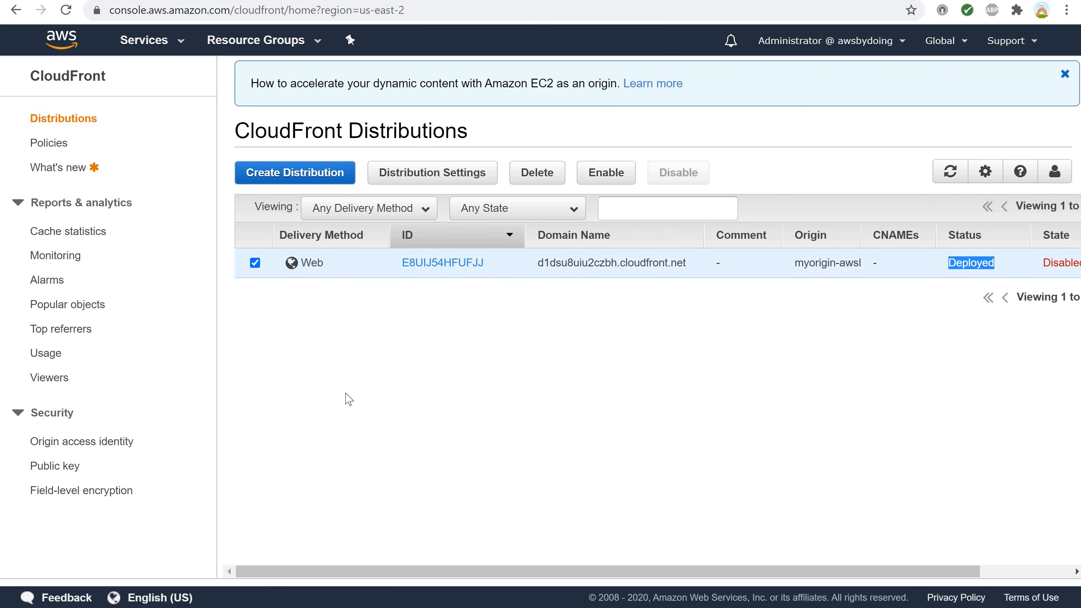
{"action": "left_click", "coordinate": [256, 264]}
{"action": "left_click", "coordinate": [255, 263]}
{"action": "left_click", "coordinate": [524, 179]}
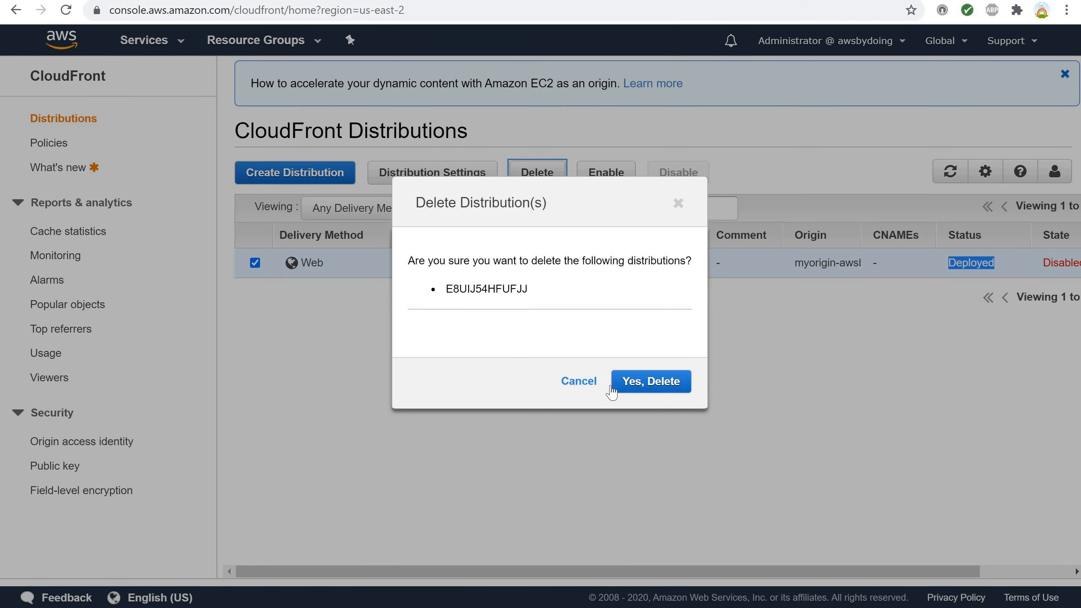
{"action": "left_click", "coordinate": [653, 382]}
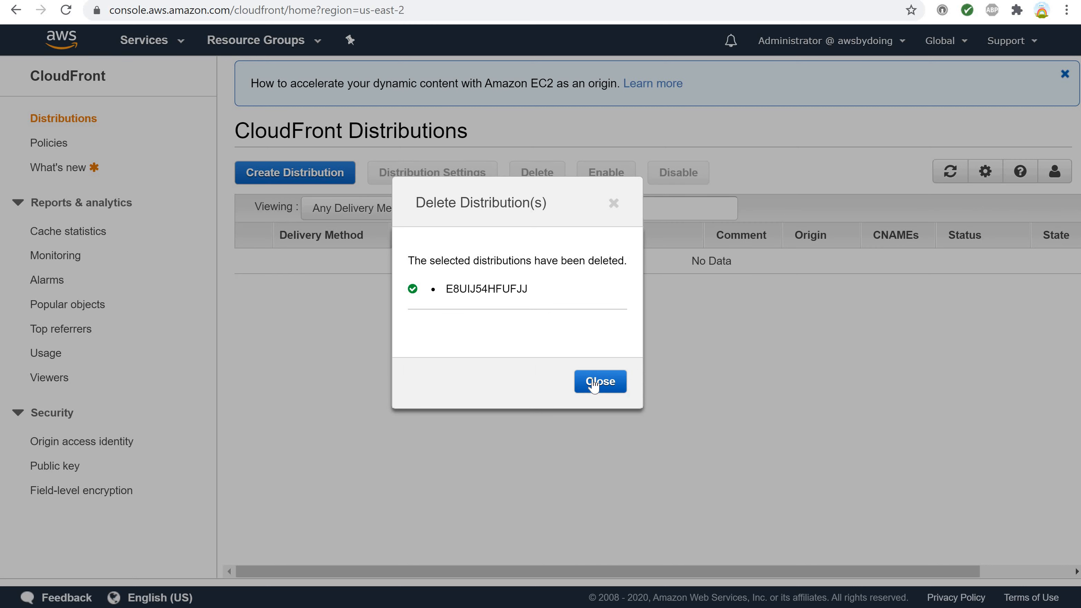
{"action": "left_click", "coordinate": [594, 385]}
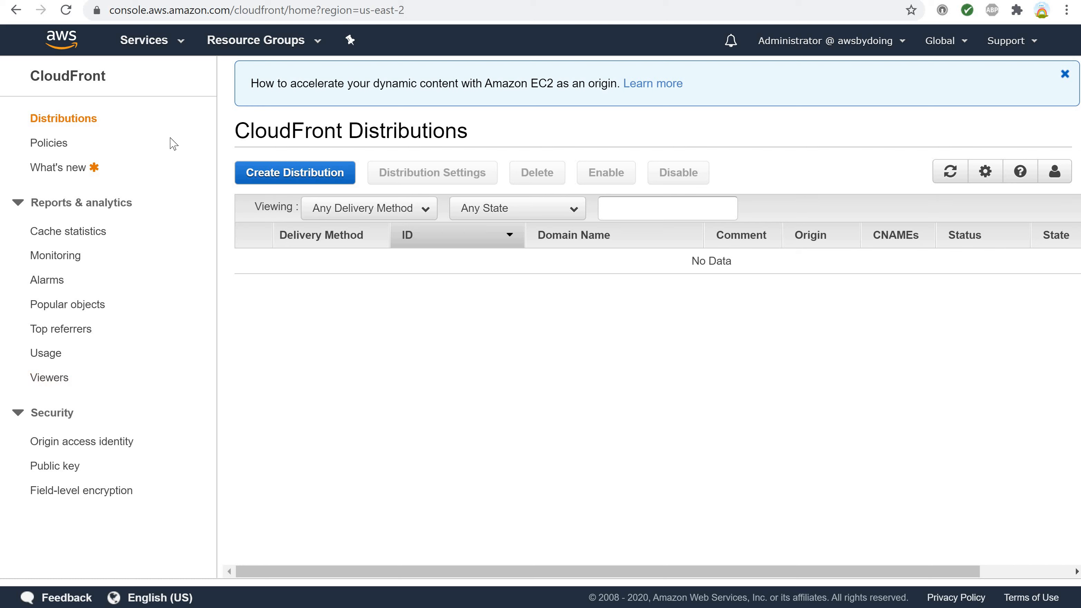
Search the AWS services for s3 and open the S3 buckets list.
{"action": "left_click", "coordinate": [151, 40]}
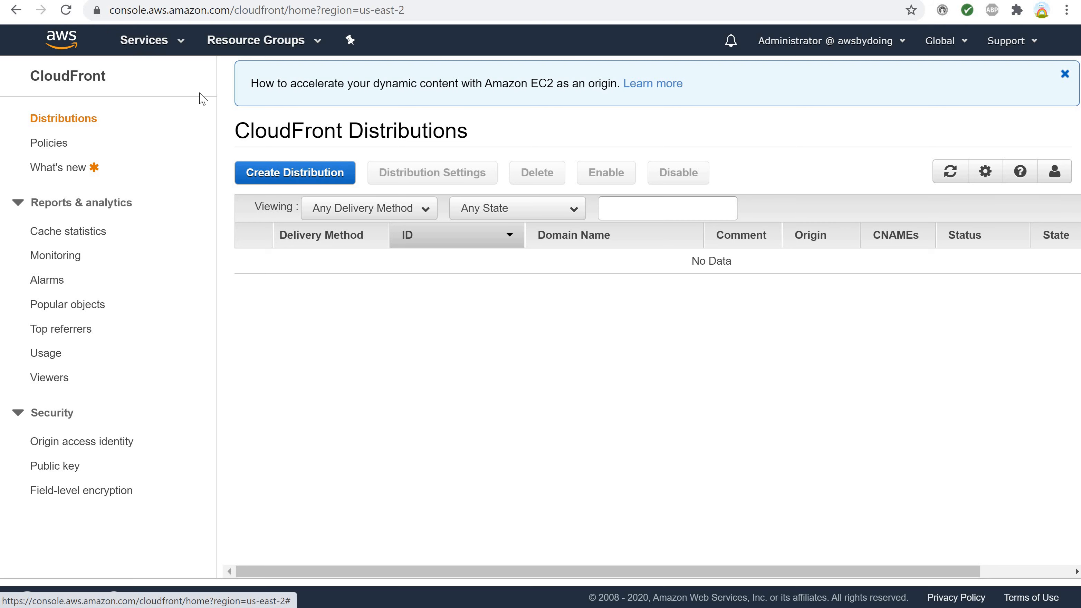
{"action": "type", "text": "s3"}
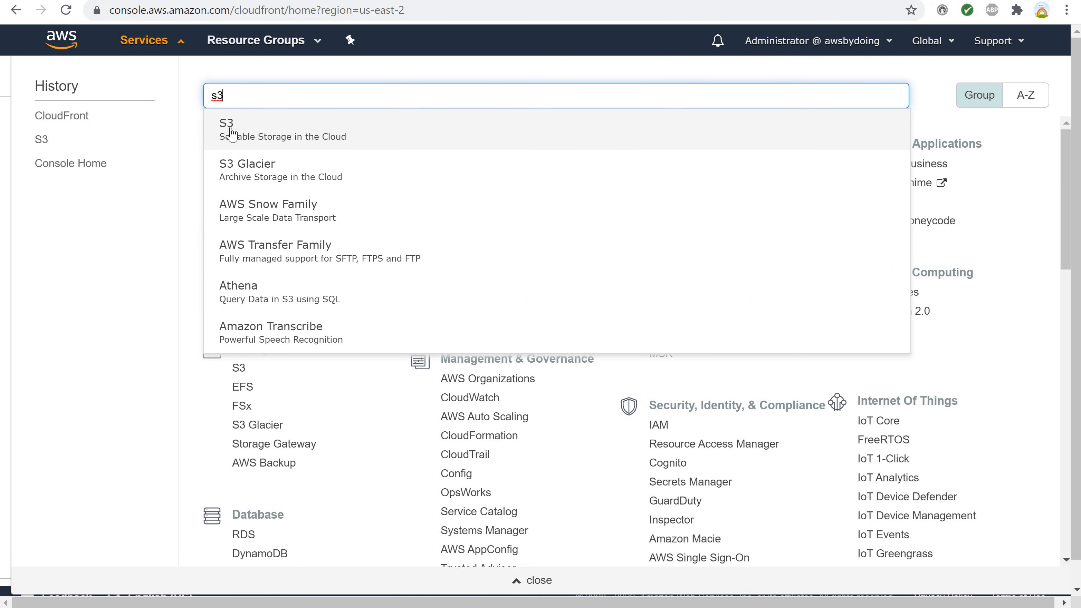
{"action": "left_click", "coordinate": [234, 127]}
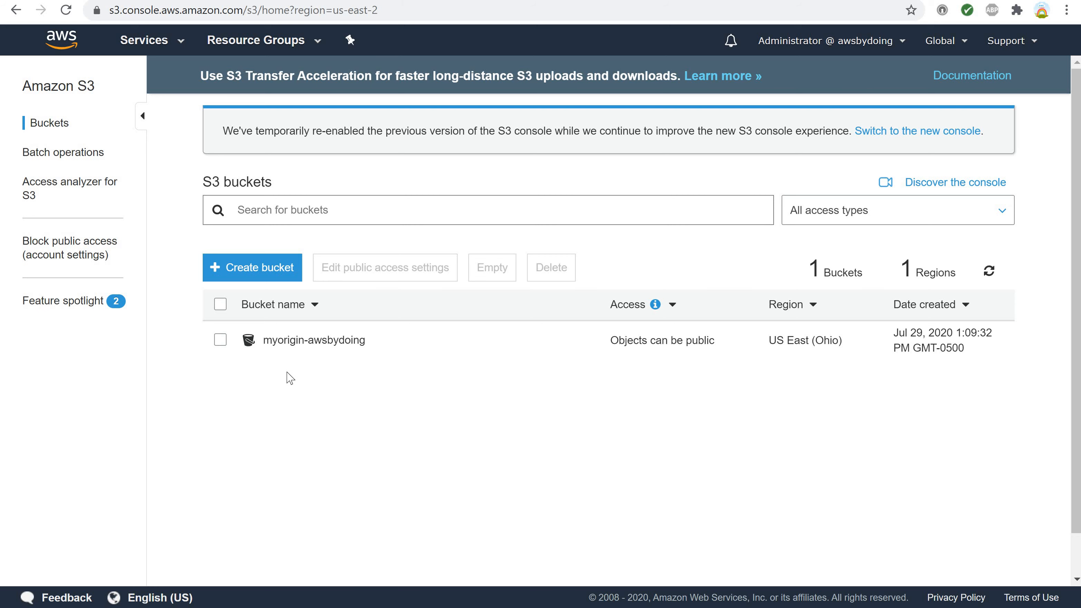
Empty the myorigin-awsbydoing bucket, entering its name myorigin-awsbydoing as confirmation.
{"action": "left_click", "coordinate": [221, 340]}
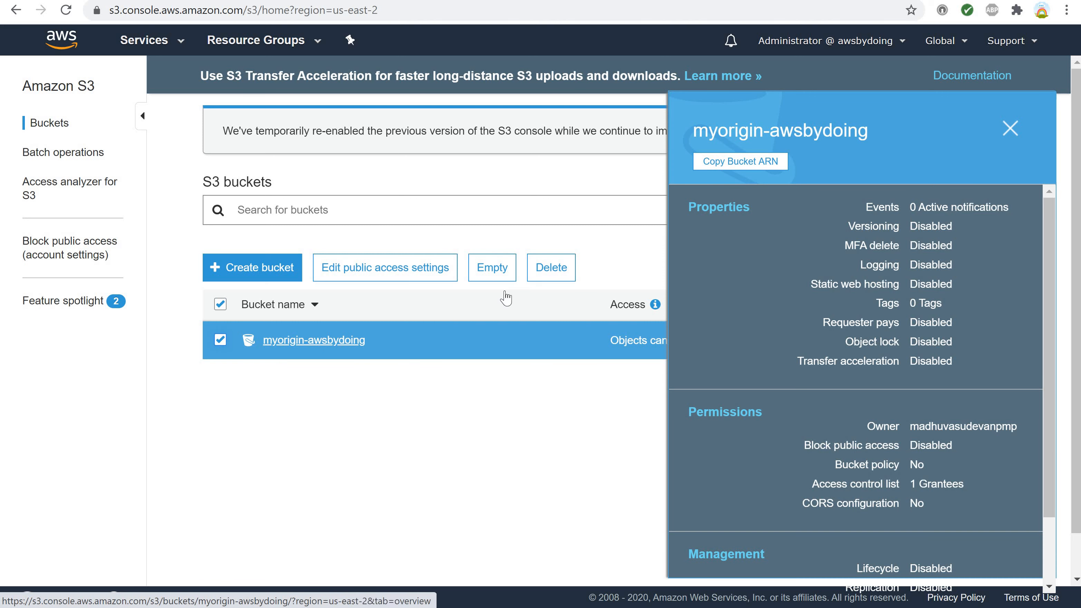
{"action": "left_click", "coordinate": [486, 281]}
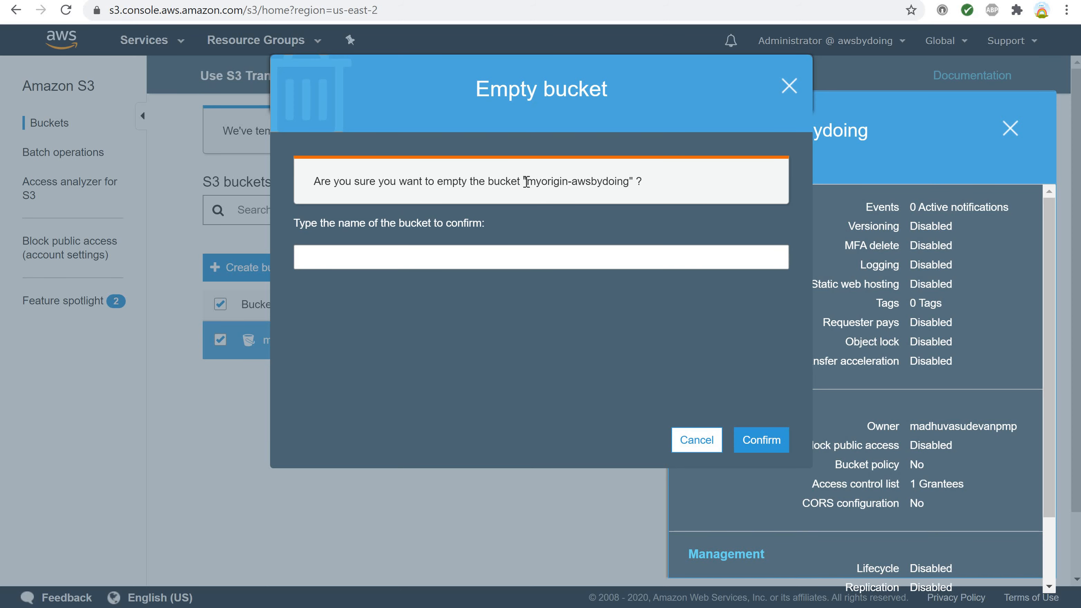
{"action": "left_click_drag", "start_coordinate": [527, 182], "coordinate": [630, 182]}
{"action": "key", "text": "ctrl+c"}
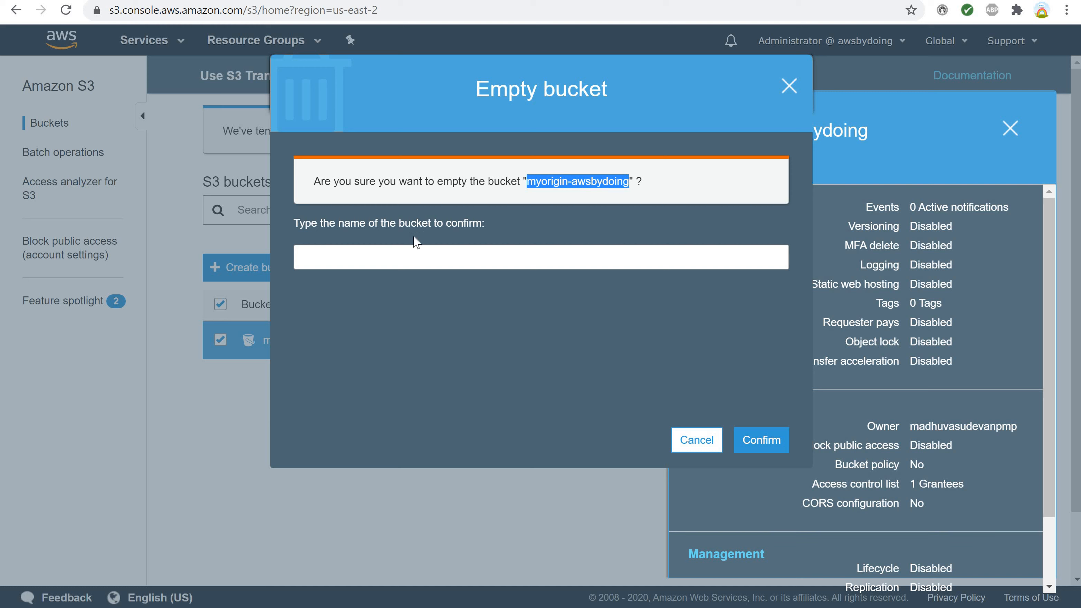
{"action": "left_click", "coordinate": [382, 260]}
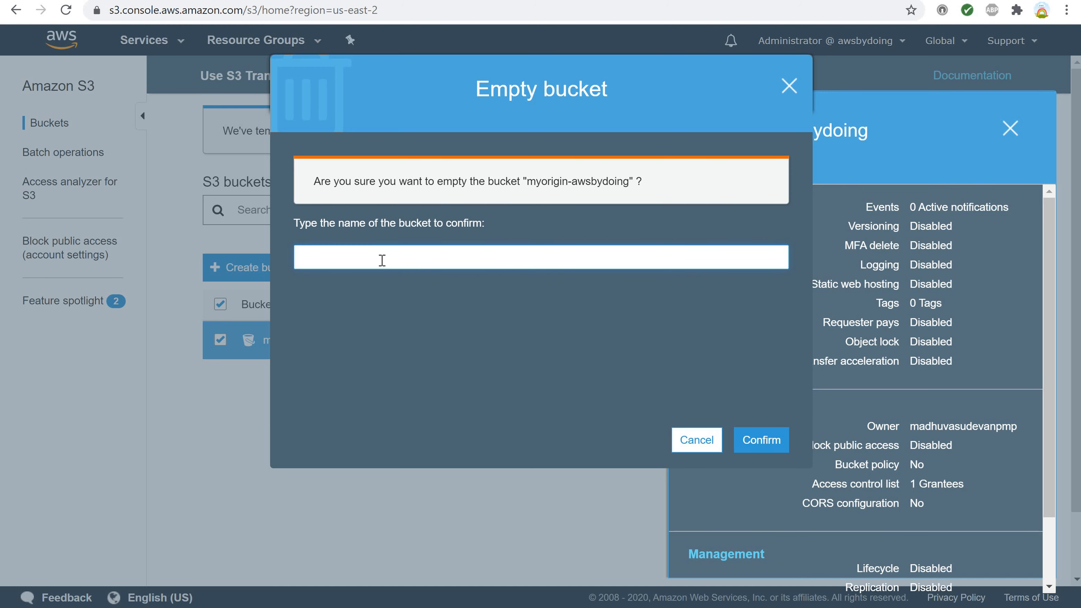
{"action": "key", "text": "ctrl+v"}
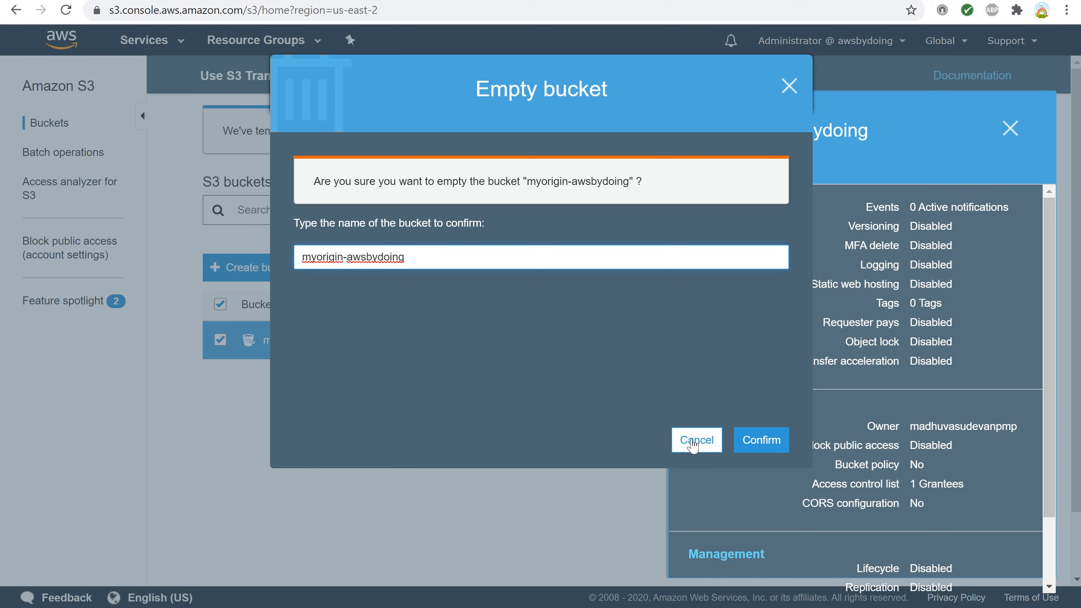
{"action": "left_click", "coordinate": [752, 452]}
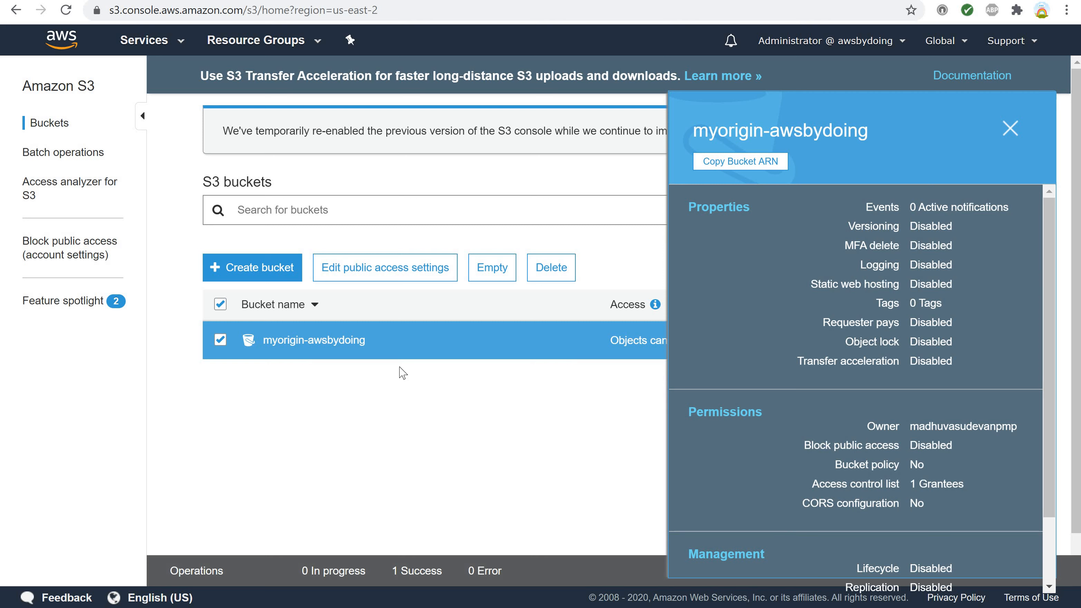
Open the myorigin-awsbydoing bucket to check its contents, and return to the buckets list.
{"action": "left_click", "coordinate": [318, 343]}
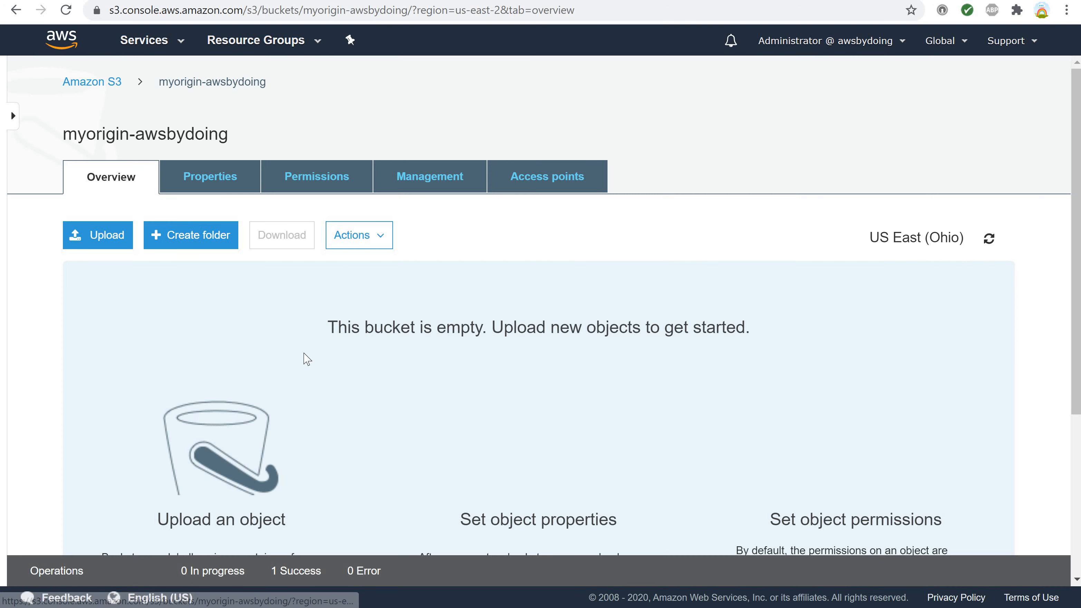
{"action": "scroll", "coordinate": [307, 359], "scroll_direction": "down", "scroll_amount": 3}
{"action": "scroll", "coordinate": [306, 359], "scroll_direction": "up", "scroll_amount": 3}
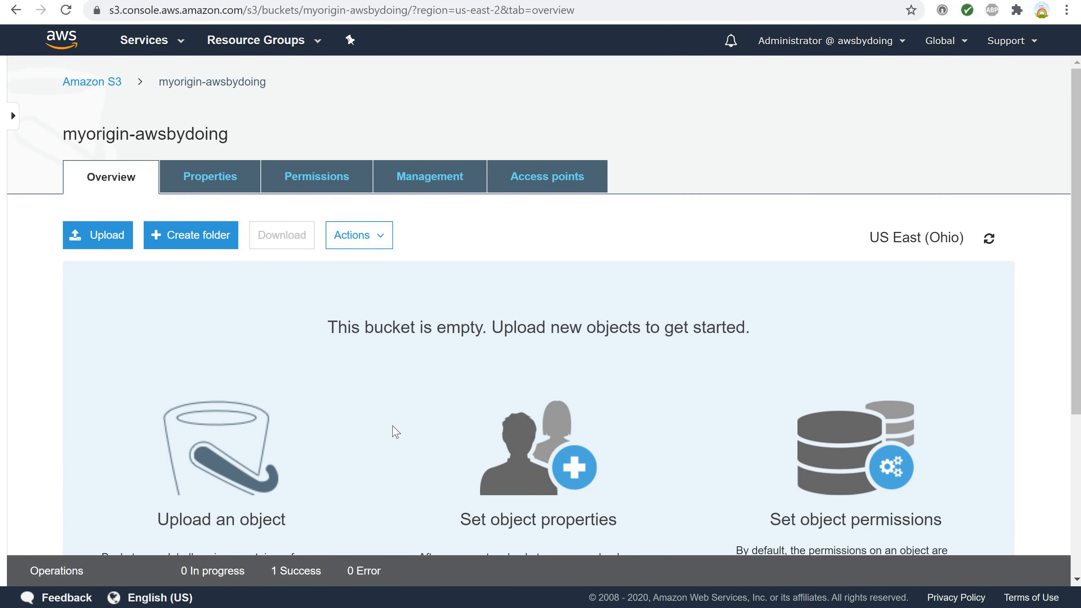
{"action": "left_click", "coordinate": [85, 86]}
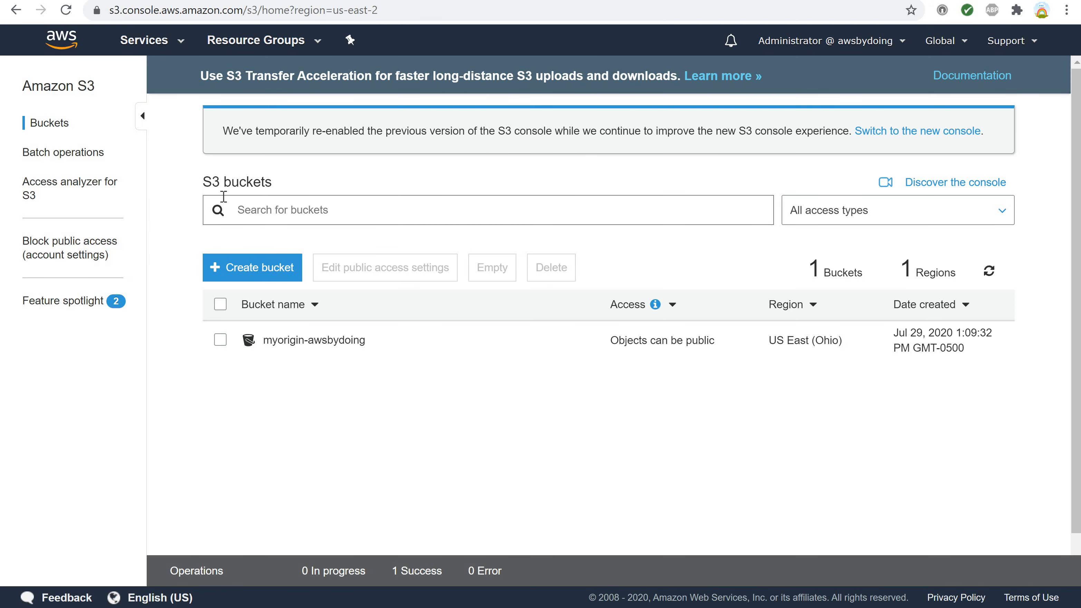
Delete the myorigin-awsbydoing bucket from the S3 buckets list, entering its name myorigin-awsbydoing to confirm the deletion.
{"action": "left_click", "coordinate": [220, 340]}
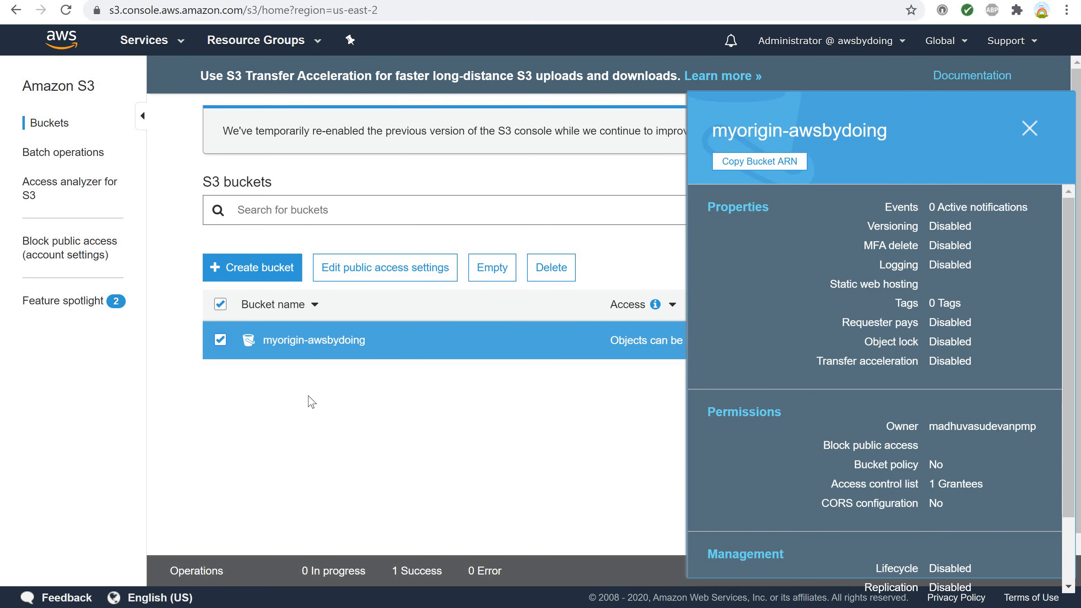
{"action": "left_click", "coordinate": [542, 276]}
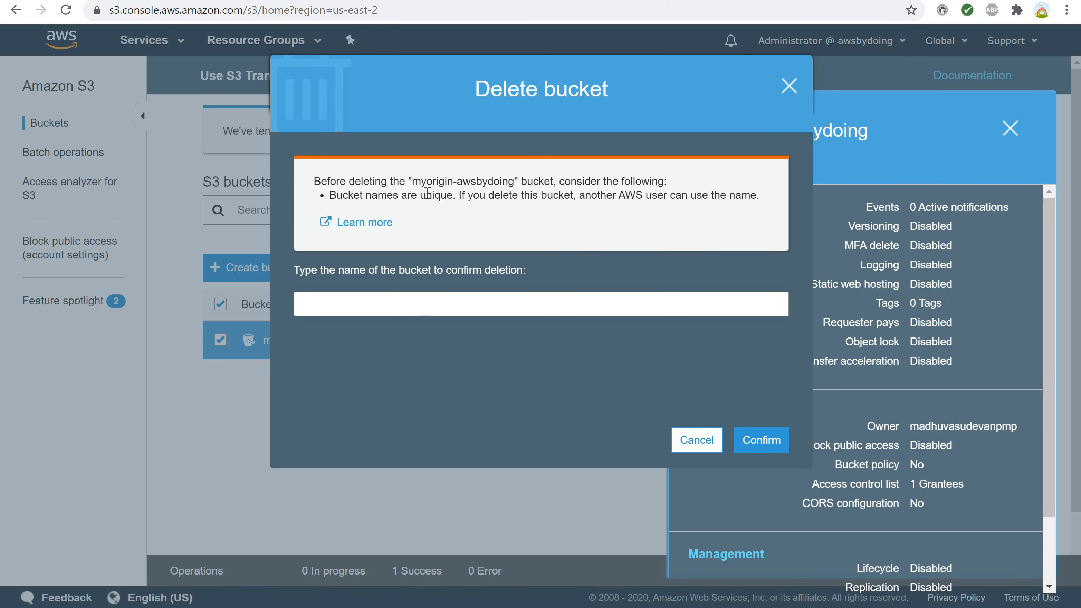
{"action": "left_click_drag", "start_coordinate": [415, 181], "coordinate": [514, 177]}
{"action": "key", "text": "ctrl+c"}
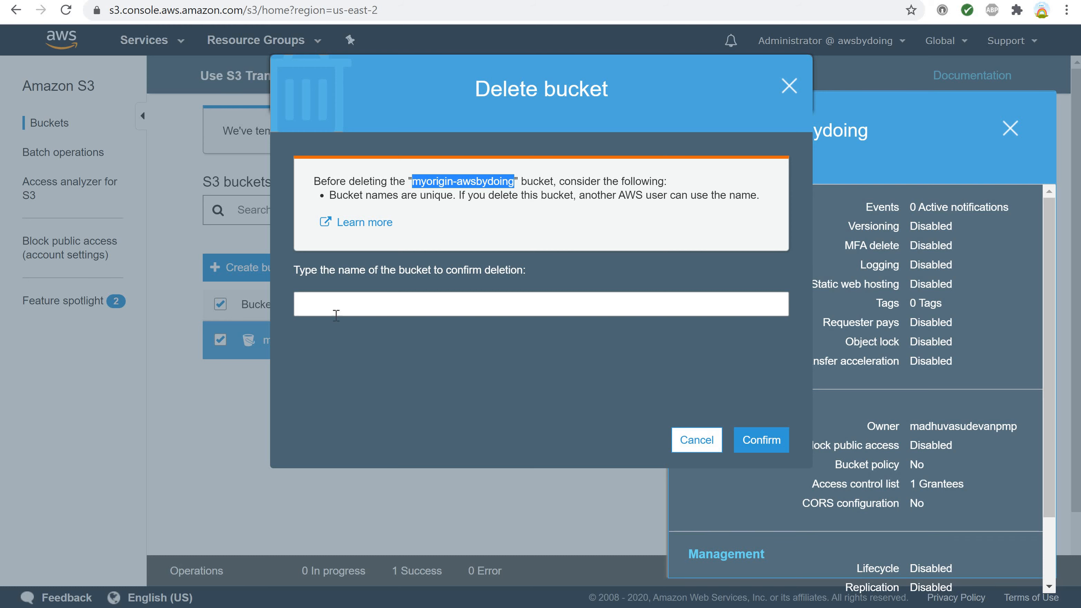
{"action": "left_click", "coordinate": [332, 299]}
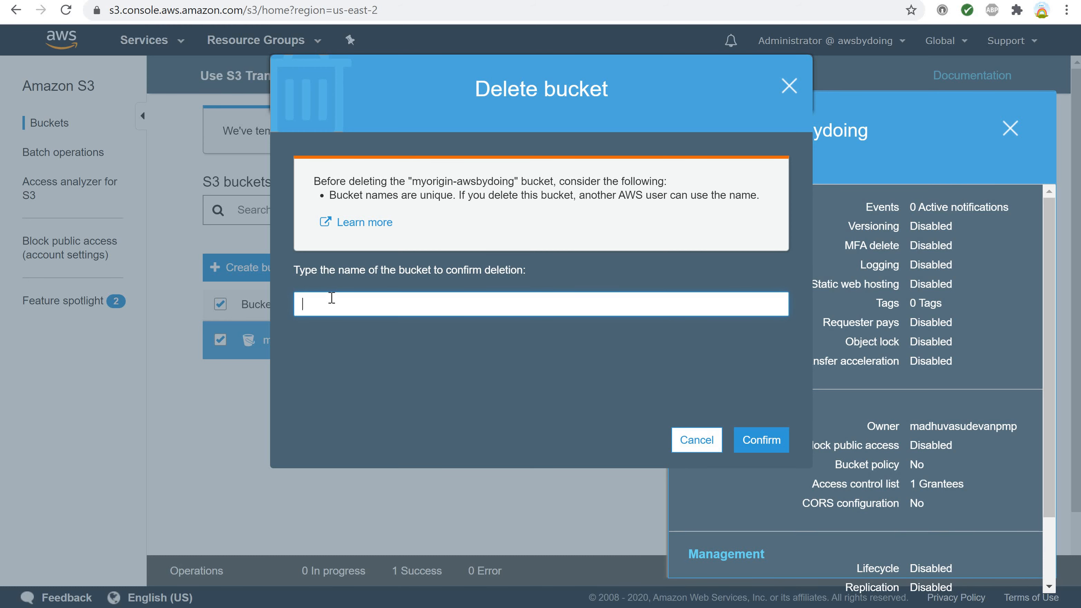
{"action": "key", "text": "ctrl+v"}
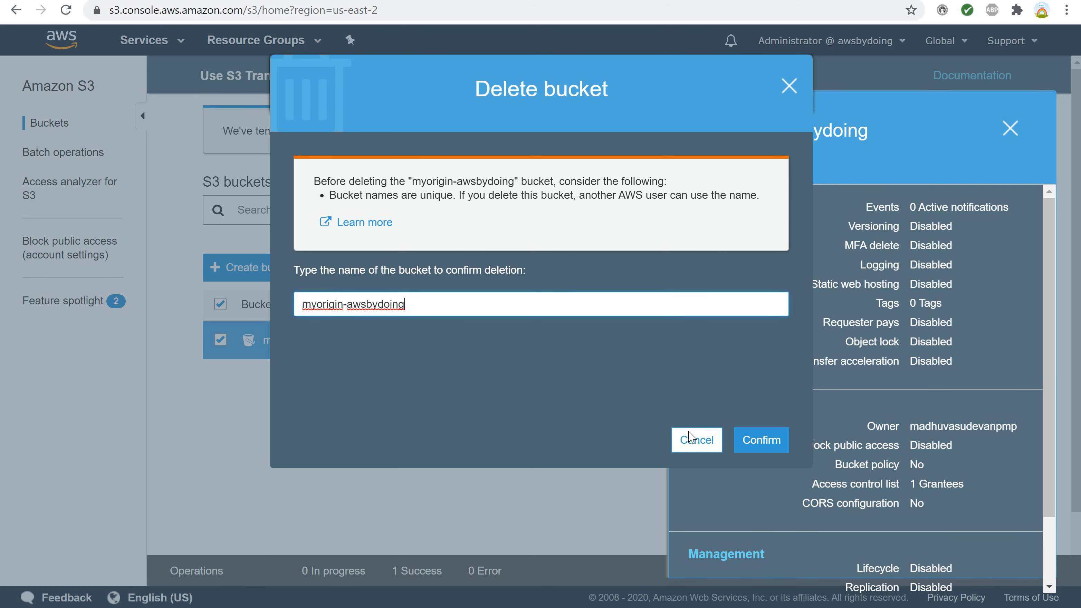
{"action": "left_click", "coordinate": [755, 443]}
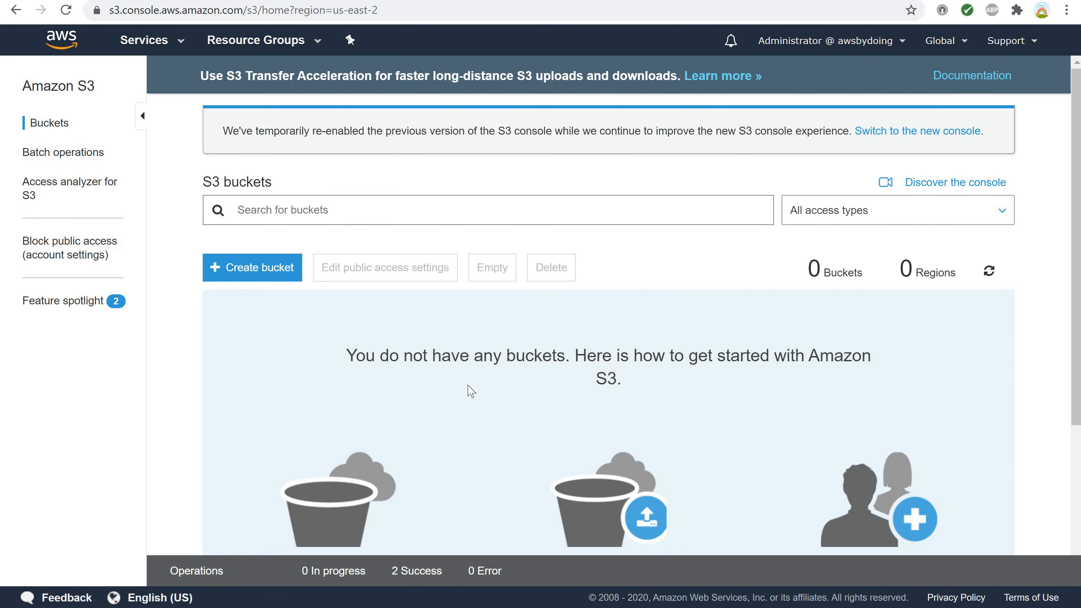